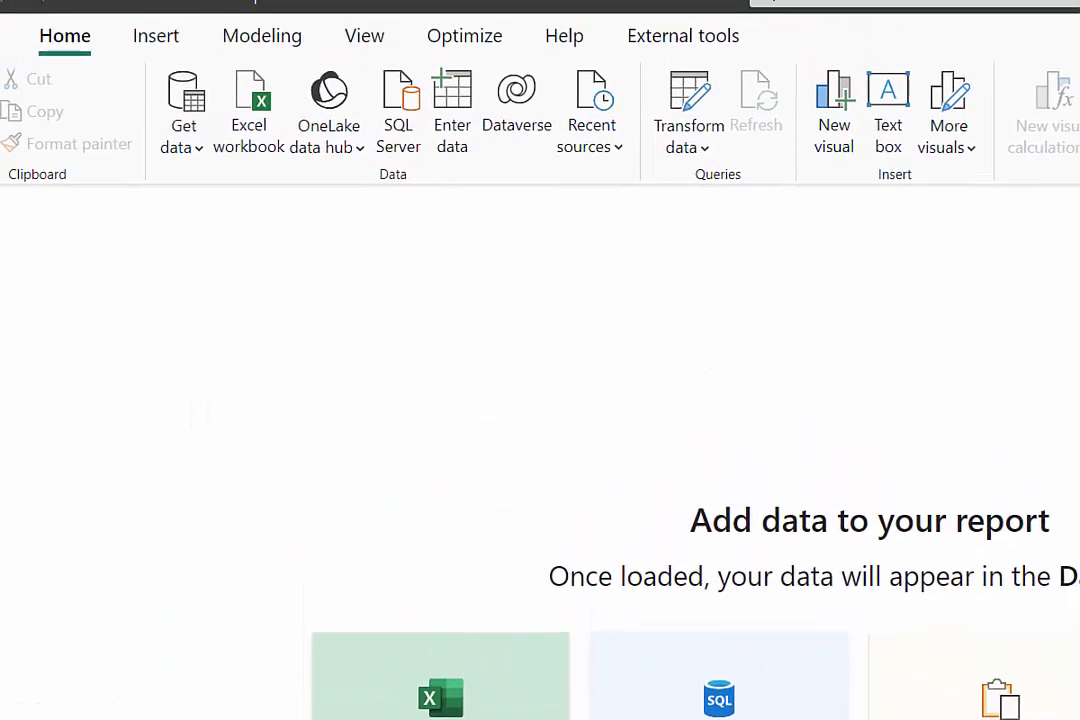
- Open the complete list of available data source connectors
{"action": "mouse_move", "coordinate": [139, 64]}
{"action": "left_mouse_down"}
{"action": "mouse_move", "coordinate": [178, 157]}
{"action": "mouse_move", "coordinate": [227, 192]}
{"action": "mouse_move", "coordinate": [167, 299]}
{"action": "left_mouse_up"}
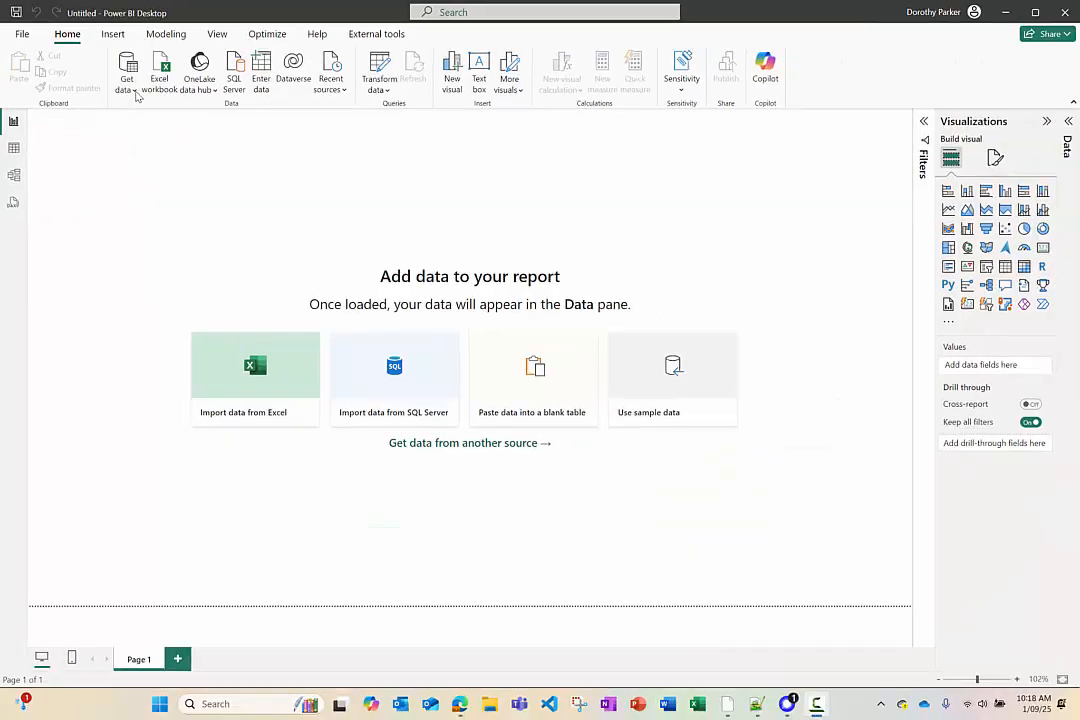
{"action": "left_click", "coordinate": [198, 158]}
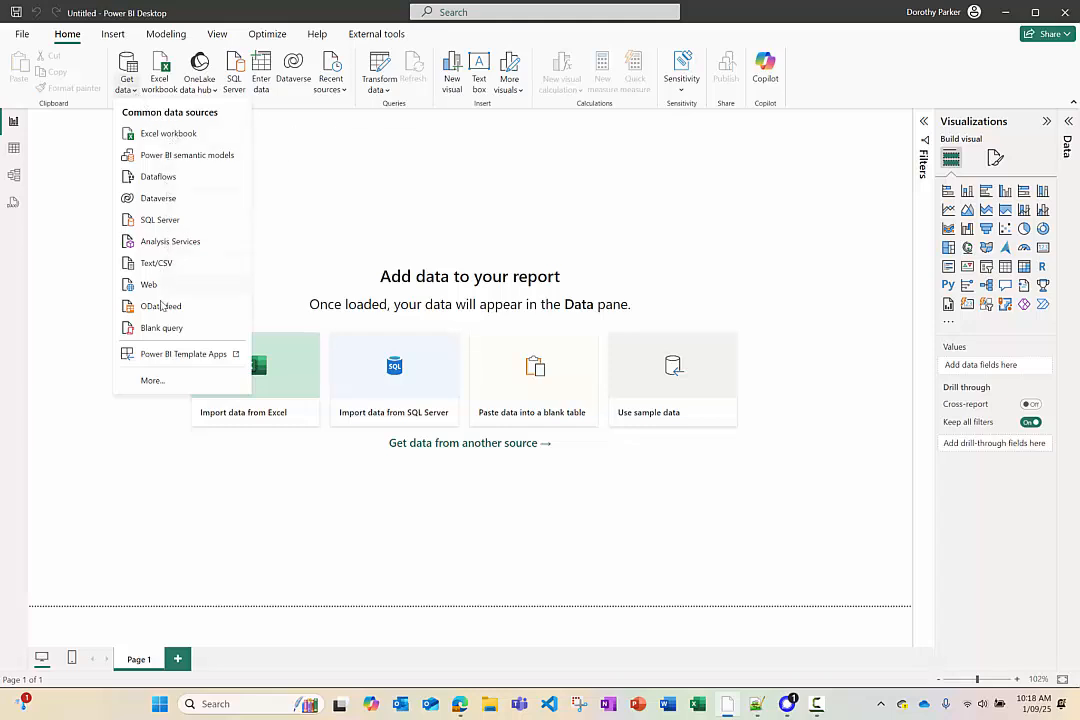
{"action": "key", "text": "ctrl+1"}
{"action": "left_click", "coordinate": [157, 384]}
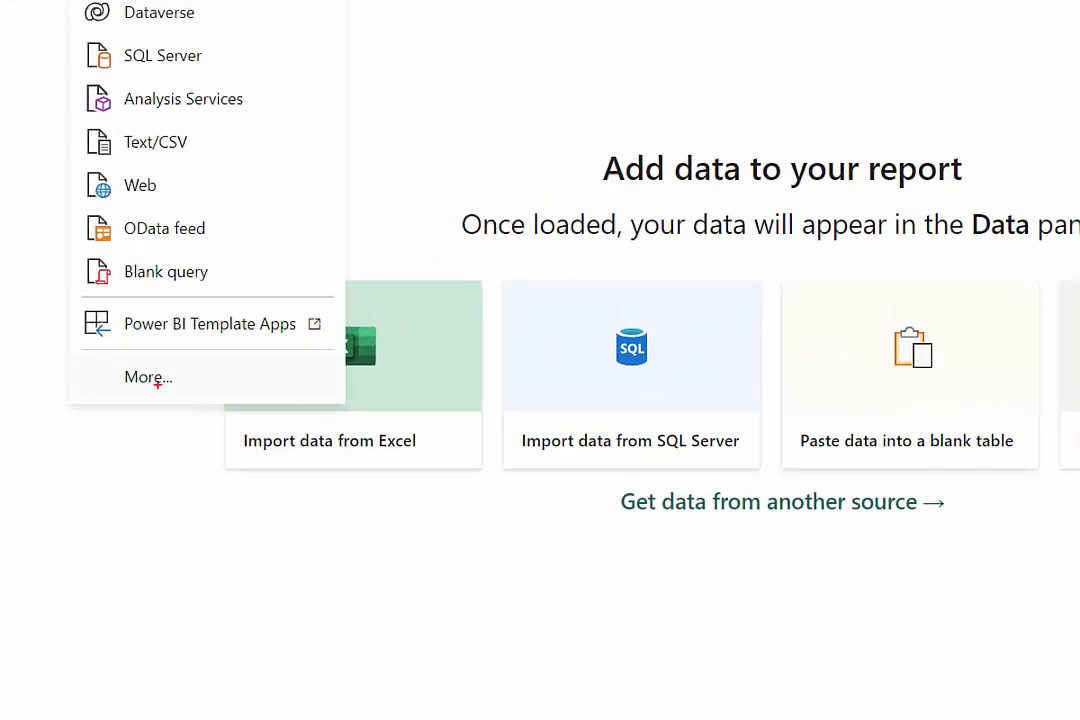
{"action": "mouse_move", "coordinate": [107, 358]}
{"action": "left_mouse_down"}
{"action": "mouse_move", "coordinate": [206, 397]}
{"action": "mouse_move", "coordinate": [245, 440]}
{"action": "left_mouse_up"}
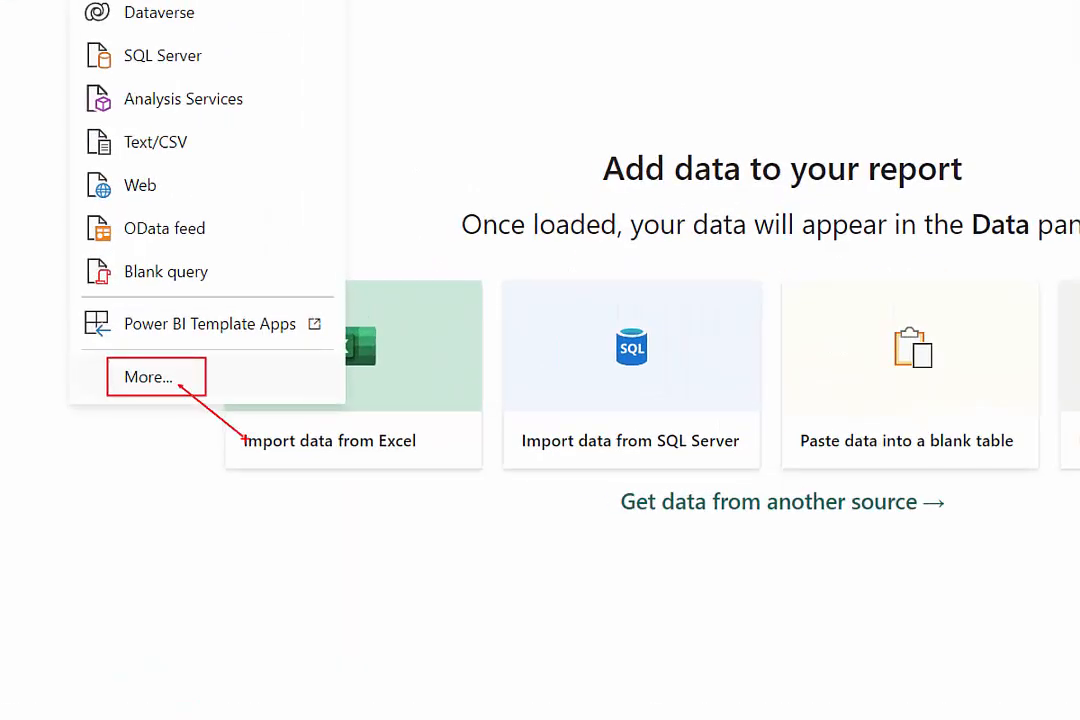
{"action": "key", "text": "Escape"}
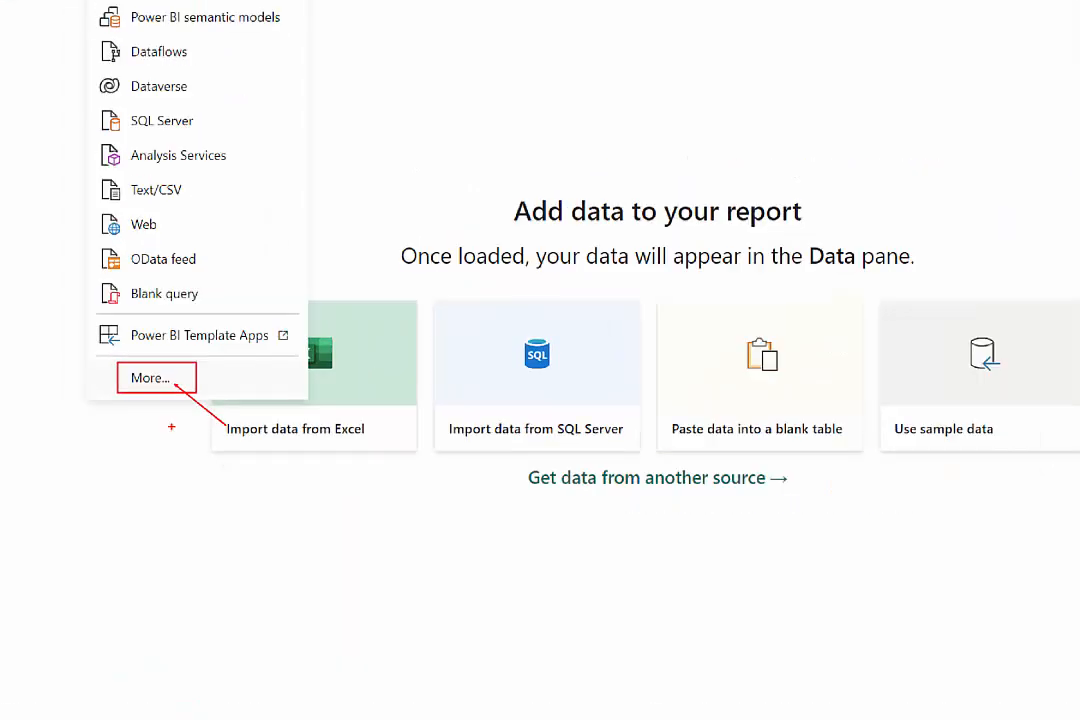
{"action": "left_click", "coordinate": [158, 382]}
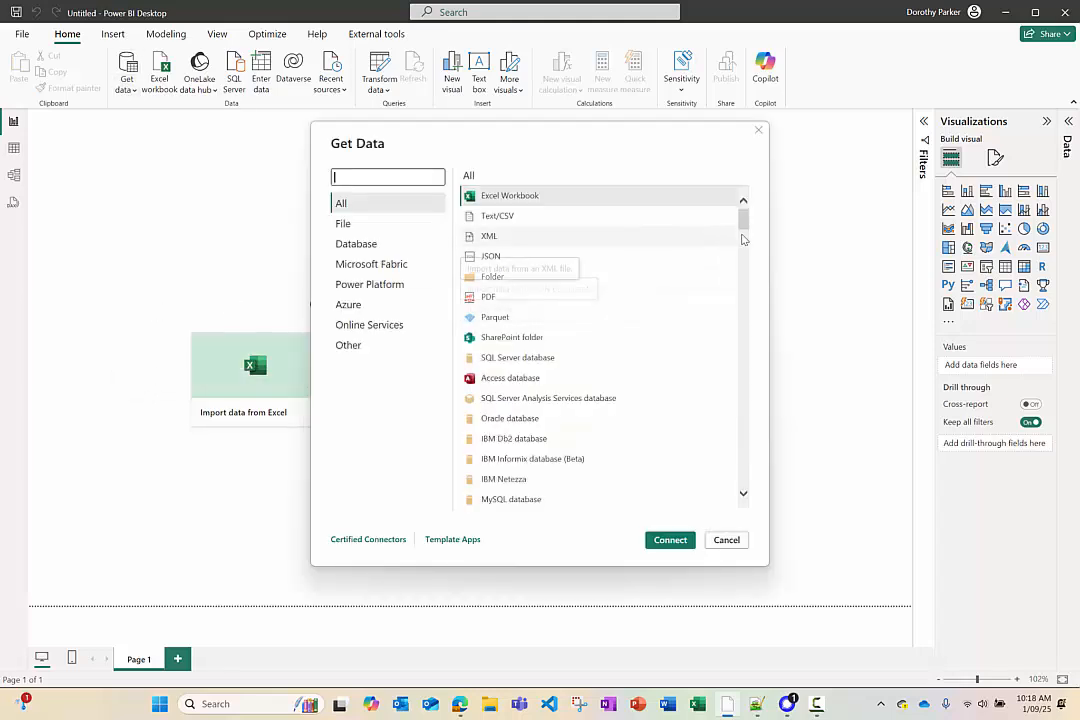
- Look through all connectors and the File, Database and Microsoft Fabric categories, then close the list without connecting
{"action": "left_click_drag", "start_coordinate": [745, 222], "coordinate": [743, 309]}
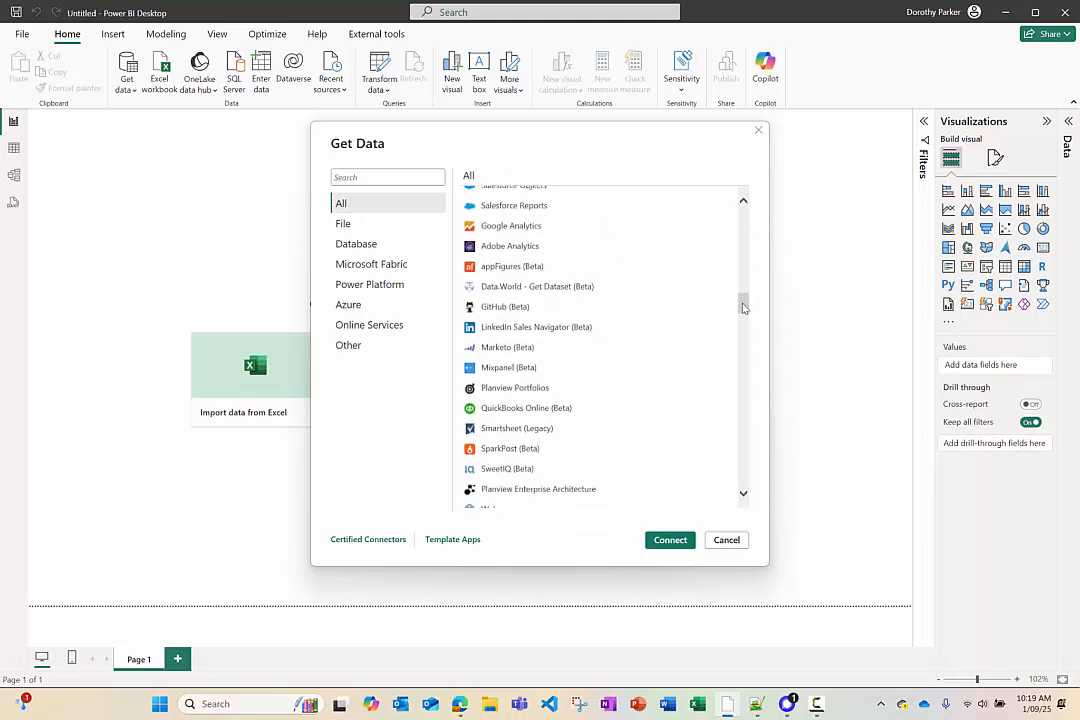
{"action": "left_click", "coordinate": [362, 226]}
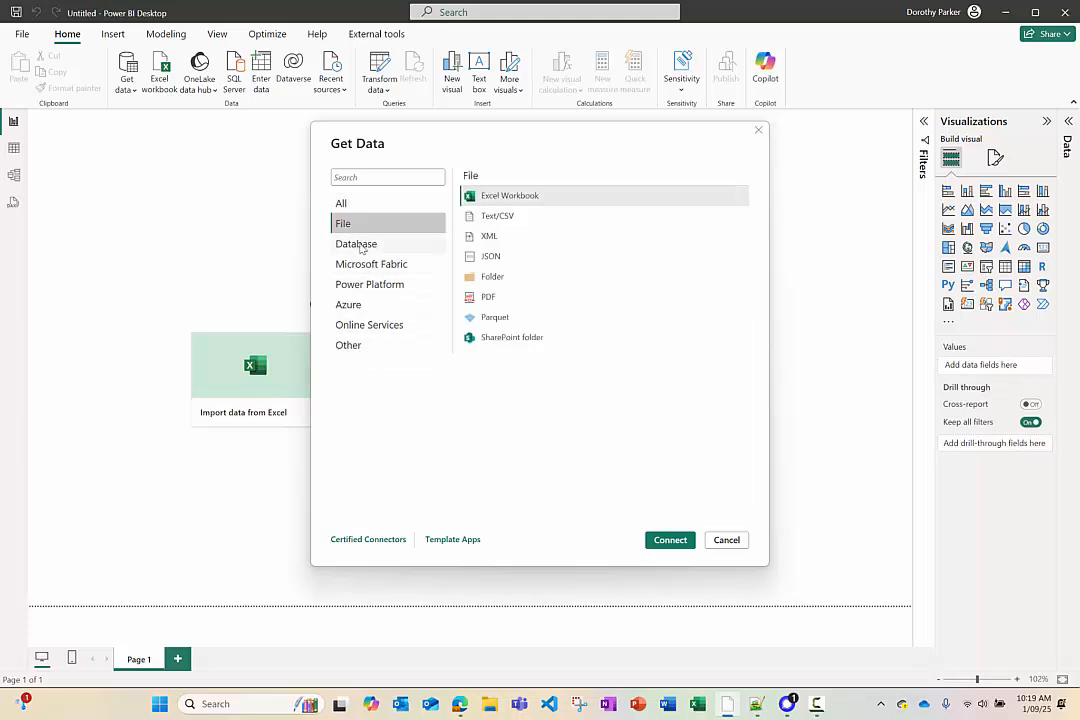
{"action": "left_click", "coordinate": [362, 244]}
{"action": "left_click", "coordinate": [357, 265]}
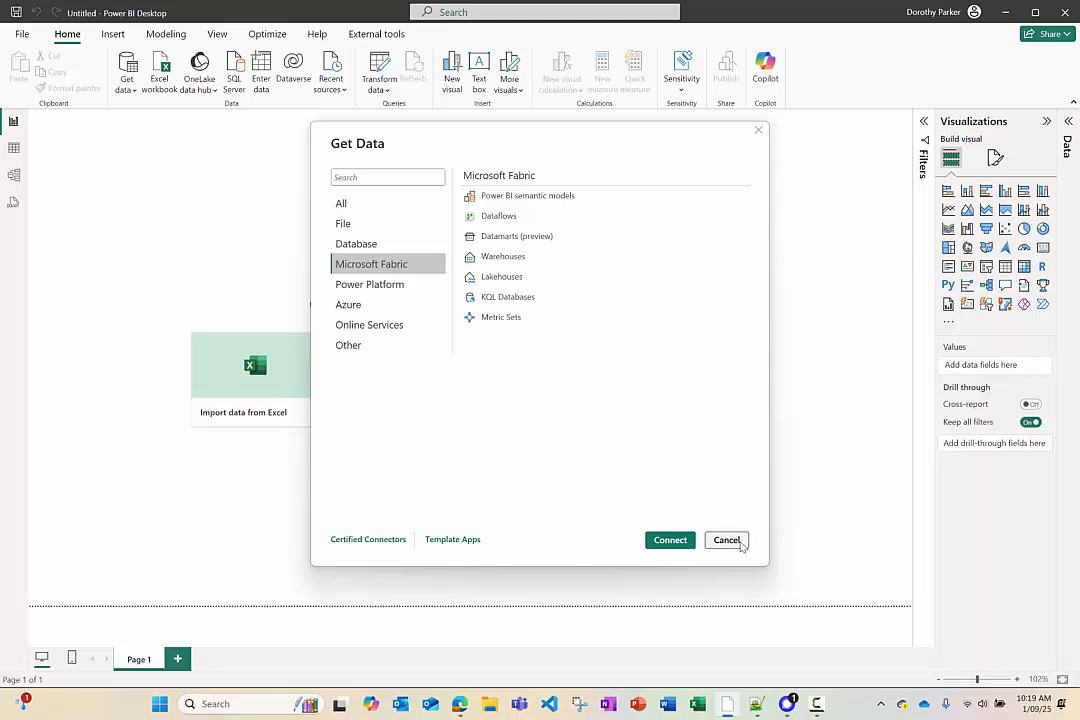
{"action": "left_click", "coordinate": [739, 542]}
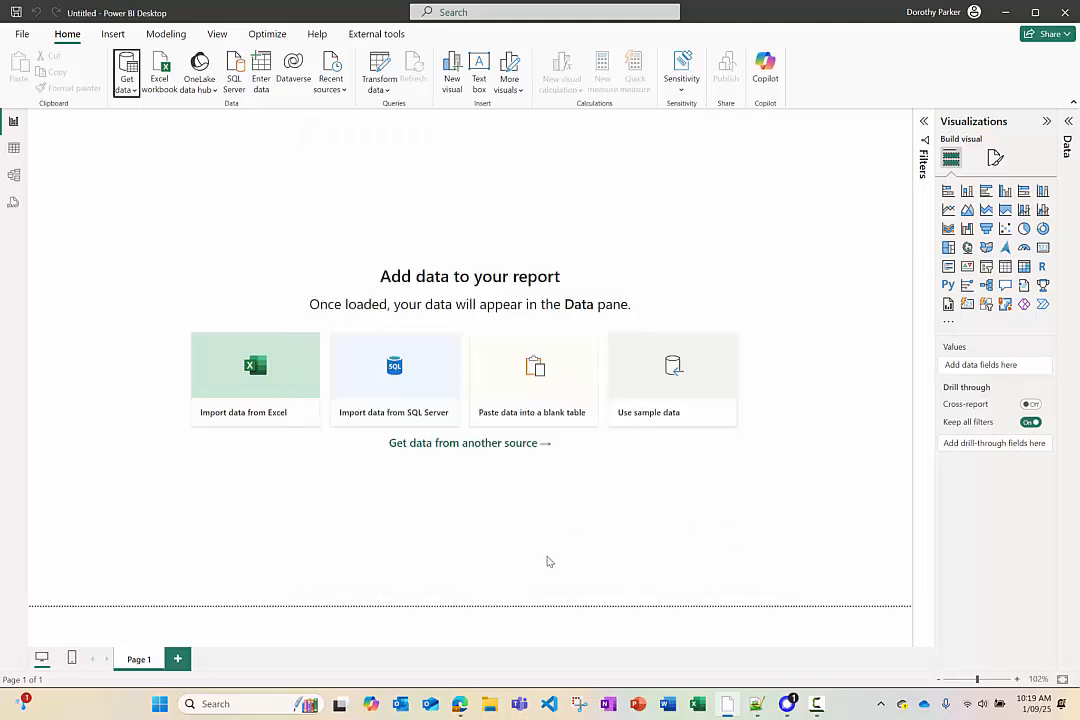
- Switch to the Edge browser, copy the URL of the Wikipedia article The Rolling Stones European Tour 1970, and return to Power BI Desktop
{"action": "left_click", "coordinate": [456, 702]}
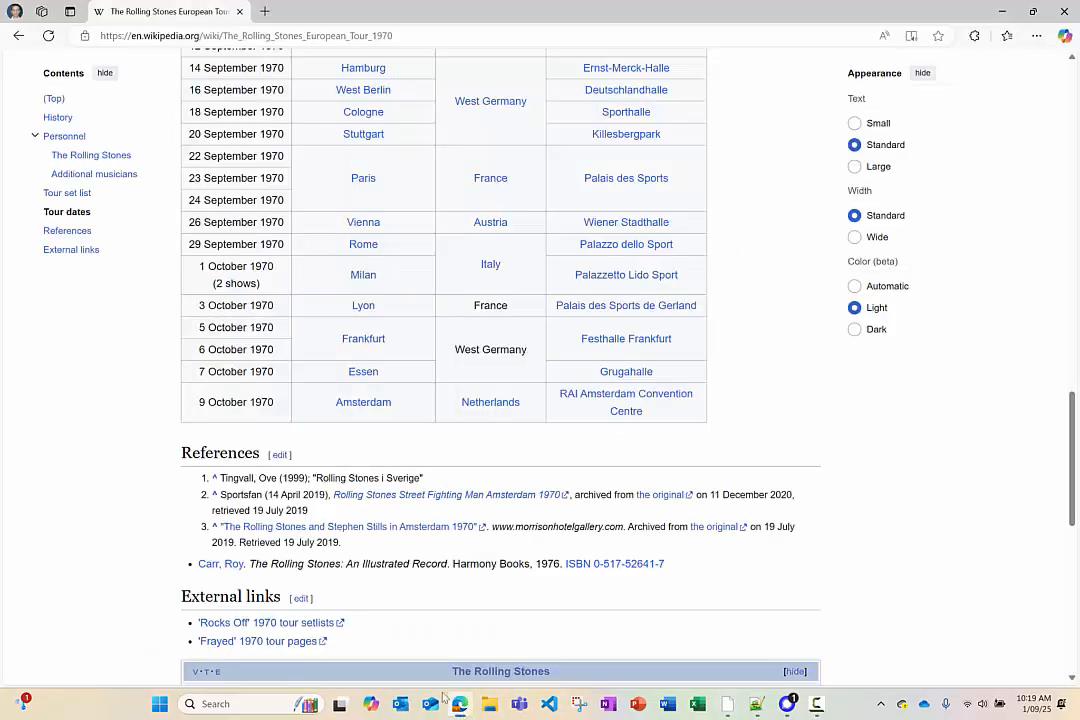
{"action": "scroll", "coordinate": [448, 520], "scroll_direction": "up", "scroll_amount": 20}
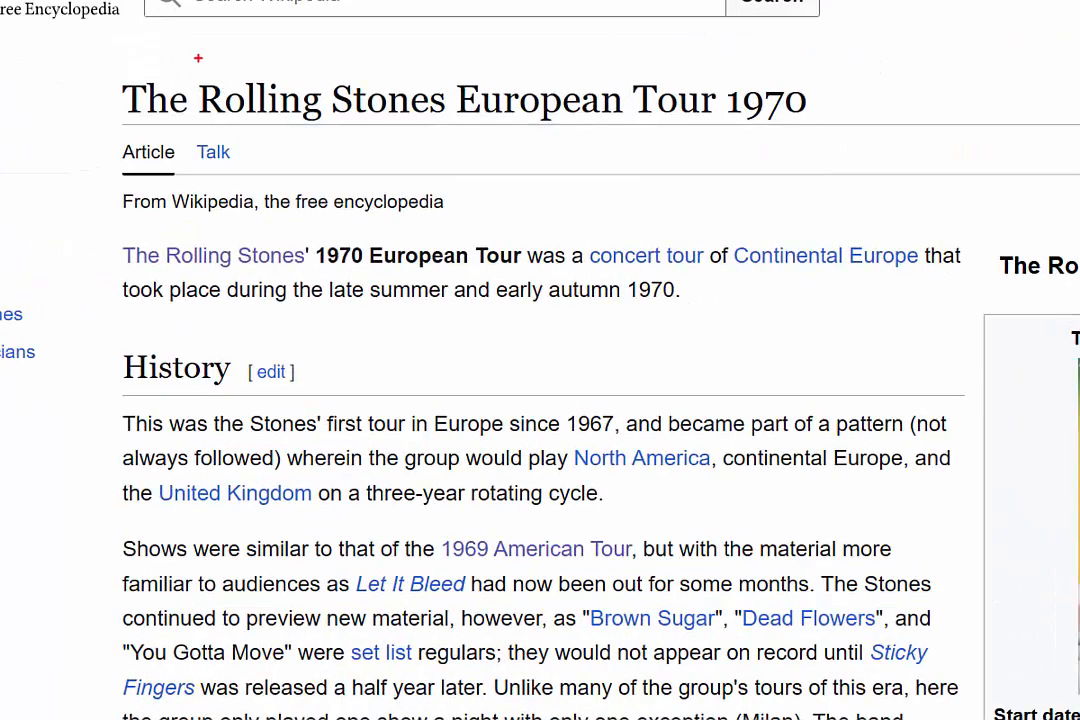
{"action": "mouse_move", "coordinate": [188, 59]}
{"action": "left_mouse_down"}
{"action": "mouse_move", "coordinate": [530, 160]}
{"action": "mouse_move", "coordinate": [617, 154]}
{"action": "left_mouse_up"}
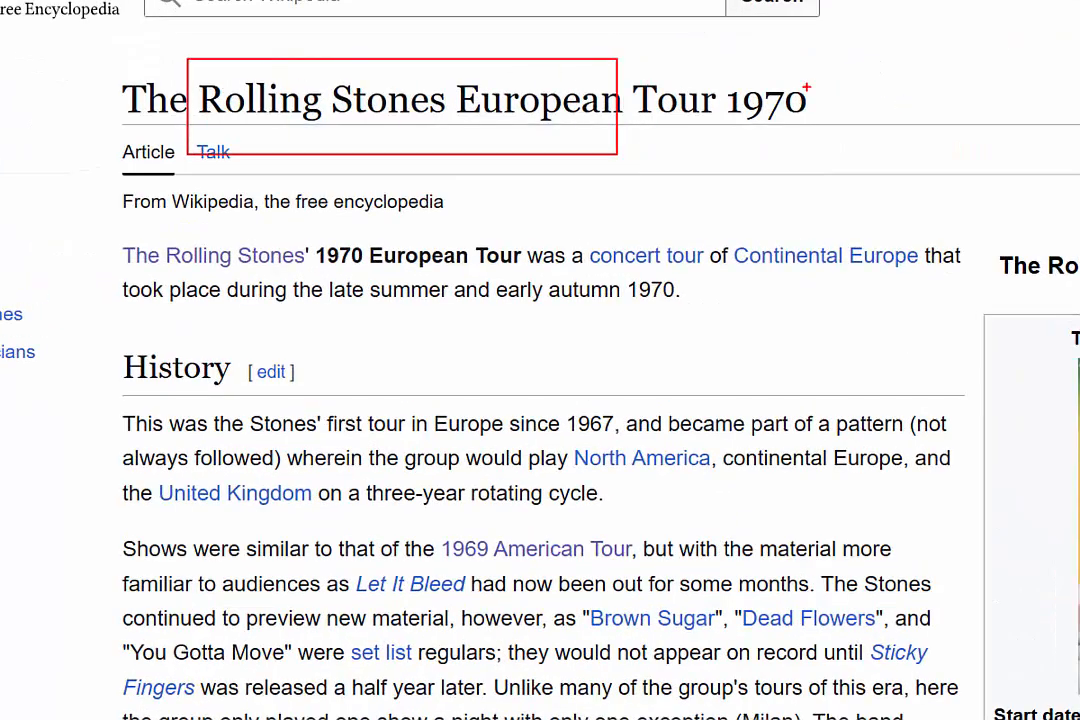
{"action": "left_click_drag", "start_coordinate": [806, 87], "coordinate": [884, 59]}
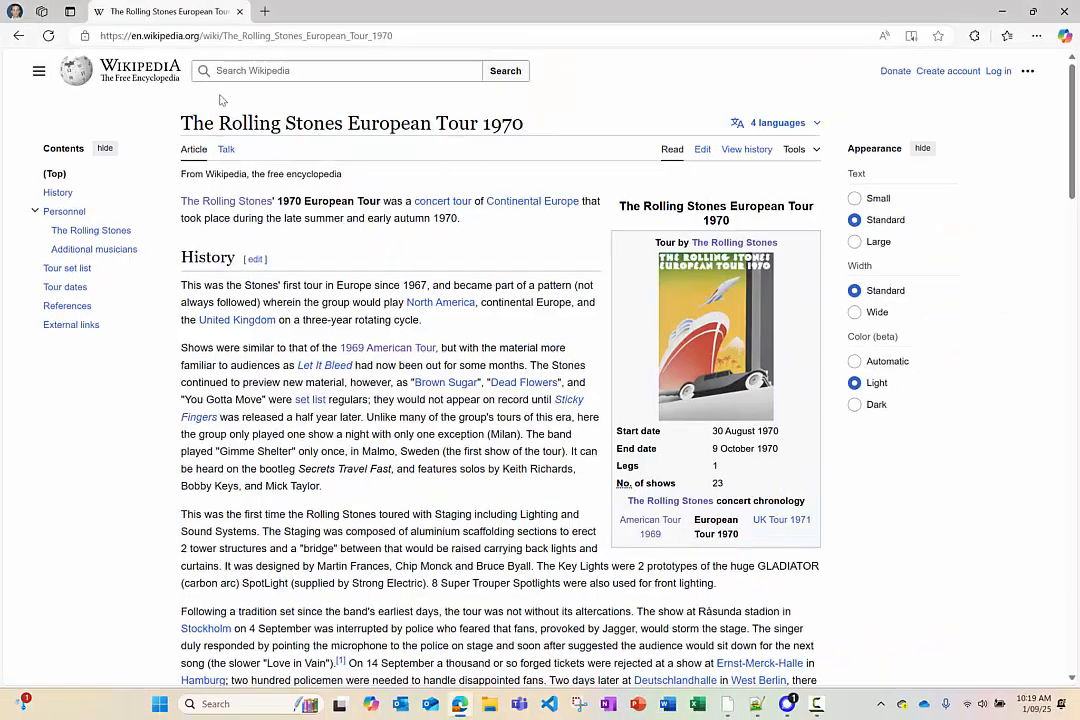
{"action": "left_click", "coordinate": [264, 35]}
{"action": "key", "text": "ctrl+c"}
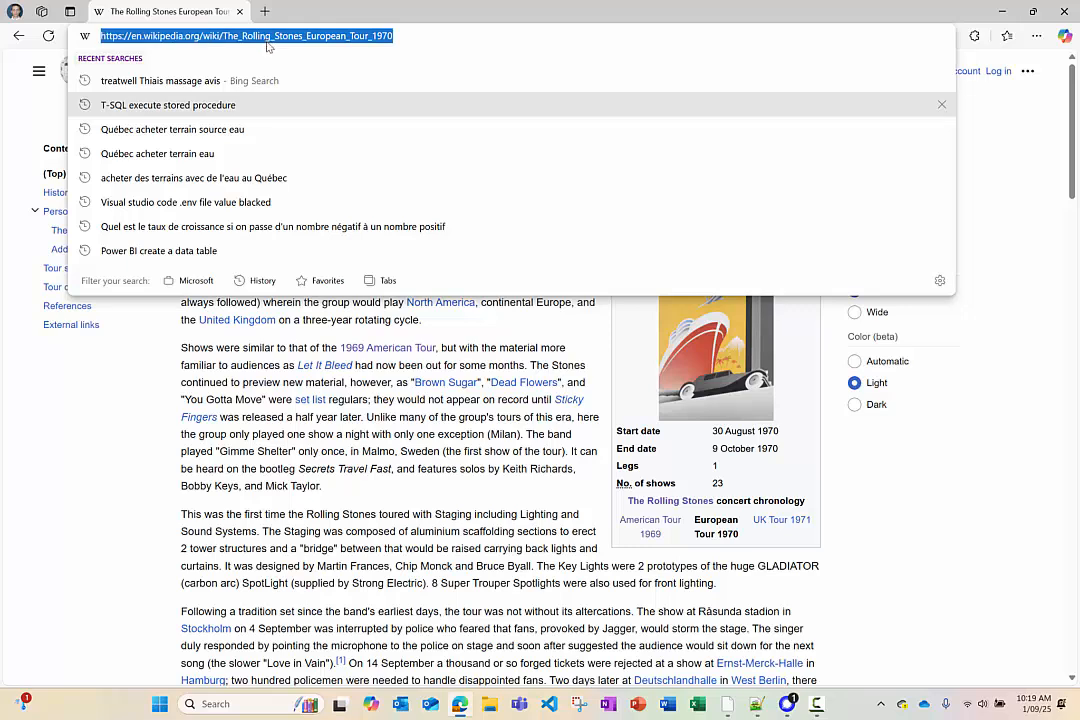
{"action": "left_click", "coordinate": [1003, 12]}
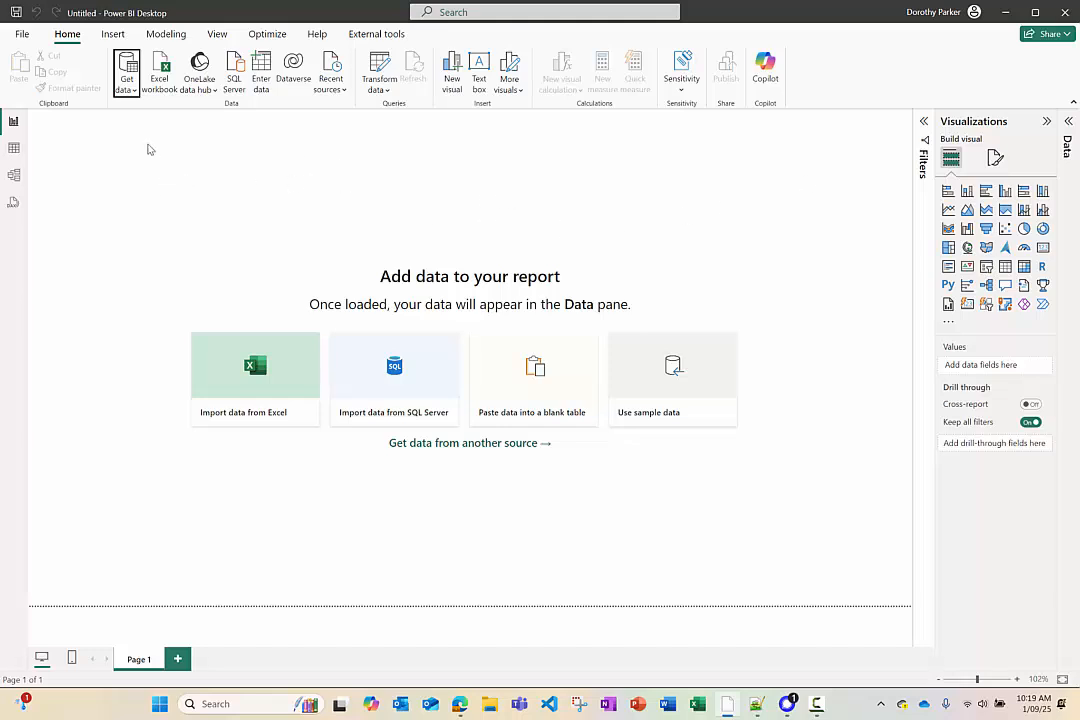
{"action": "left_click", "coordinate": [130, 90]}
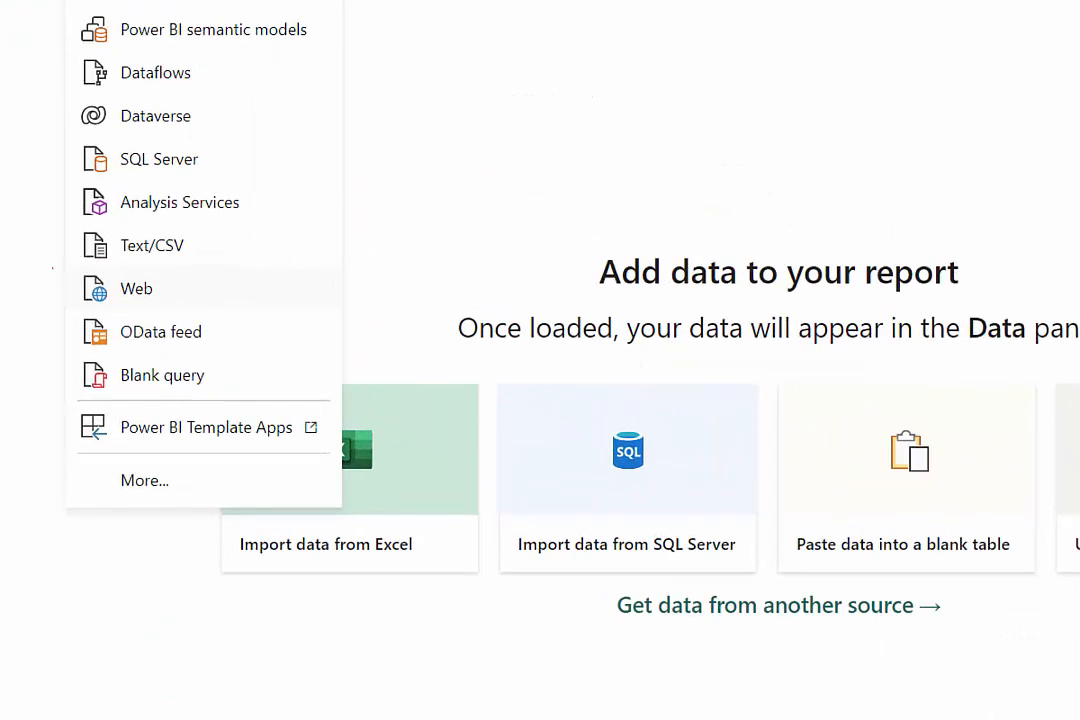
{"action": "mouse_move", "coordinate": [52, 268]}
{"action": "left_mouse_down"}
{"action": "mouse_move", "coordinate": [160, 313]}
{"action": "mouse_move", "coordinate": [203, 313]}
{"action": "mouse_move", "coordinate": [222, 291]}
{"action": "mouse_move", "coordinate": [242, 291]}
{"action": "left_mouse_up"}
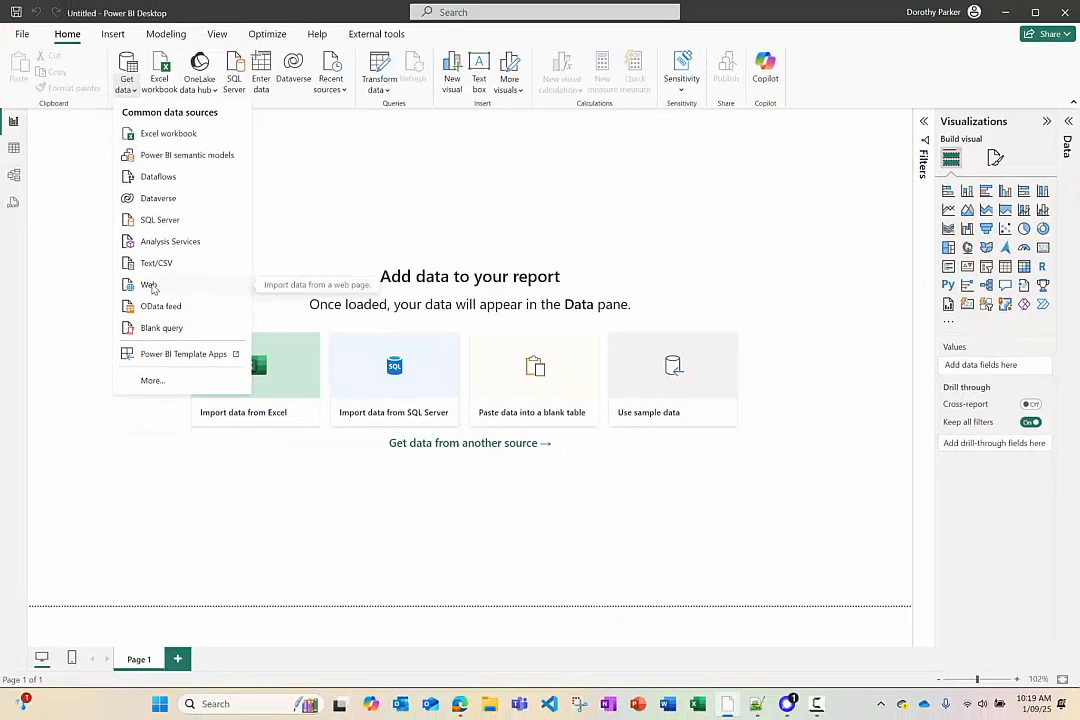
{"action": "left_click", "coordinate": [150, 286]}
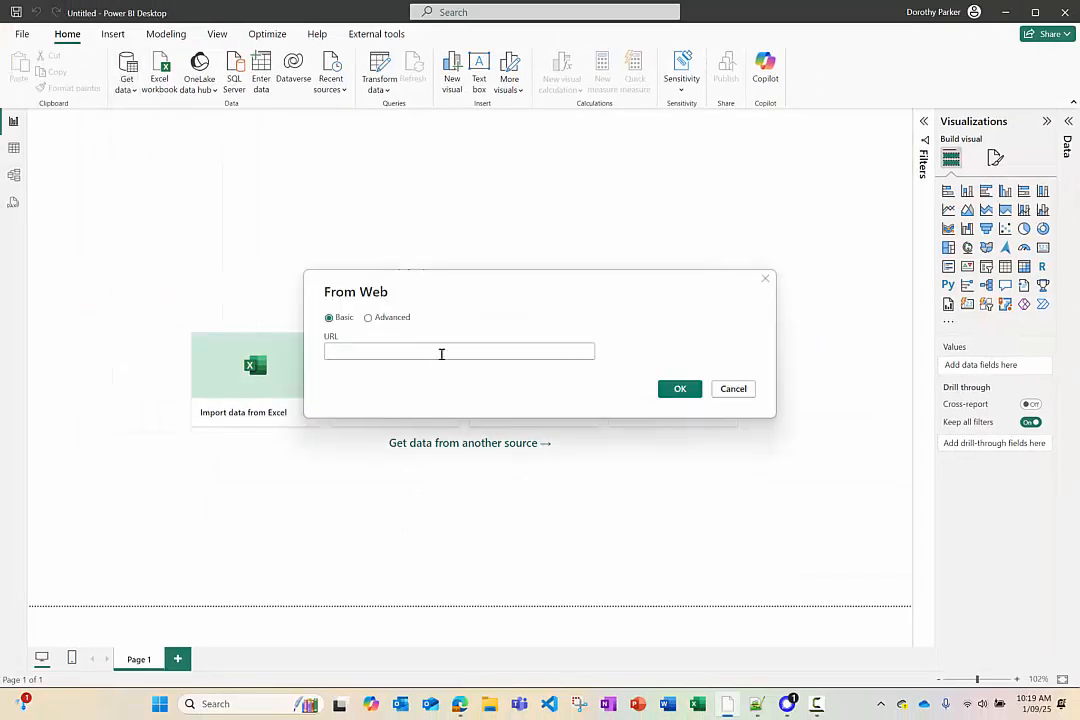
{"action": "key", "text": "ctrl+v"}
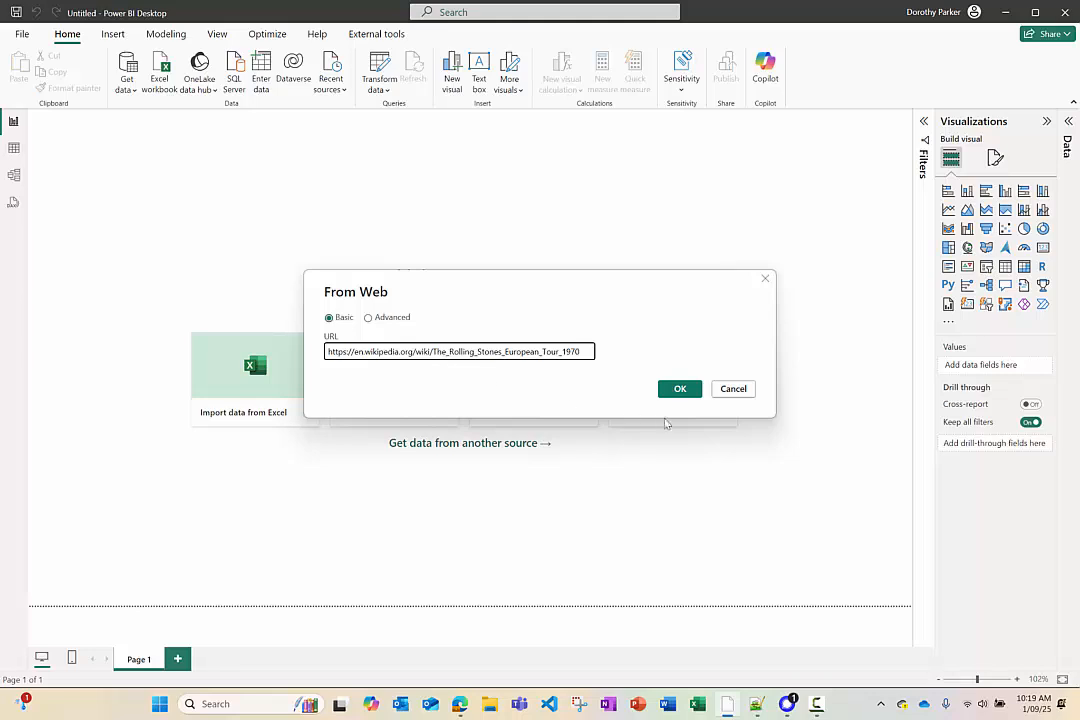
{"action": "left_click", "coordinate": [684, 392]}
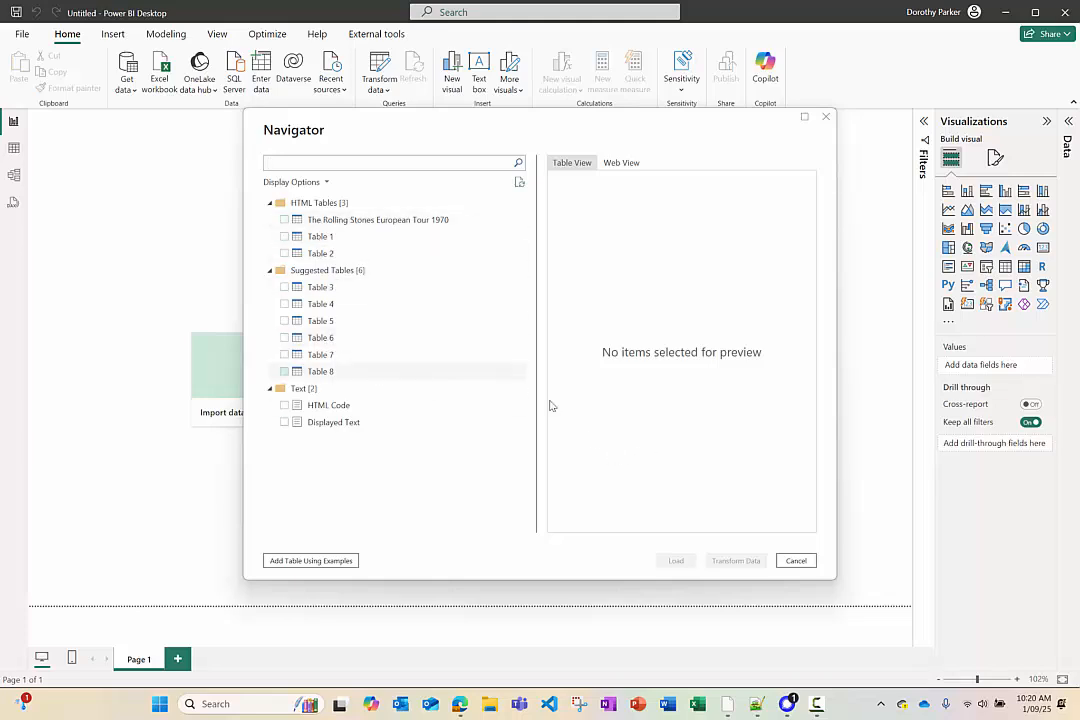
- Preview the page's tables The Rolling Stones European Tour 1970, Table 2, Table 3 and Table 1 to find the tour dates
{"action": "left_click", "coordinate": [349, 220]}
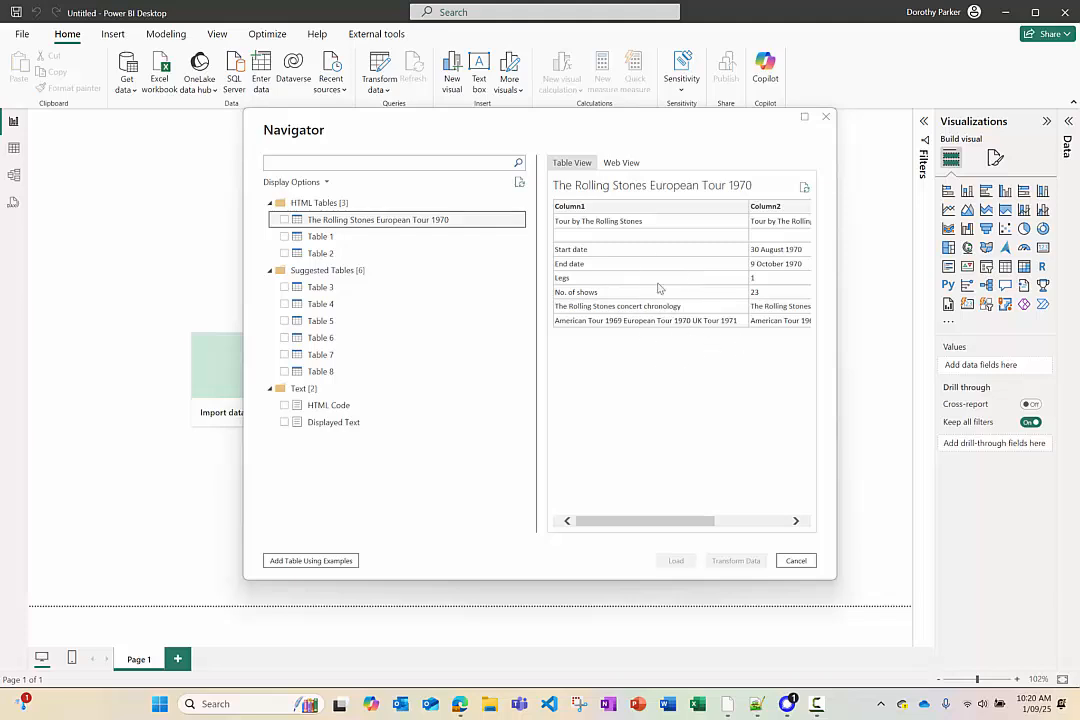
{"action": "left_click", "coordinate": [330, 254]}
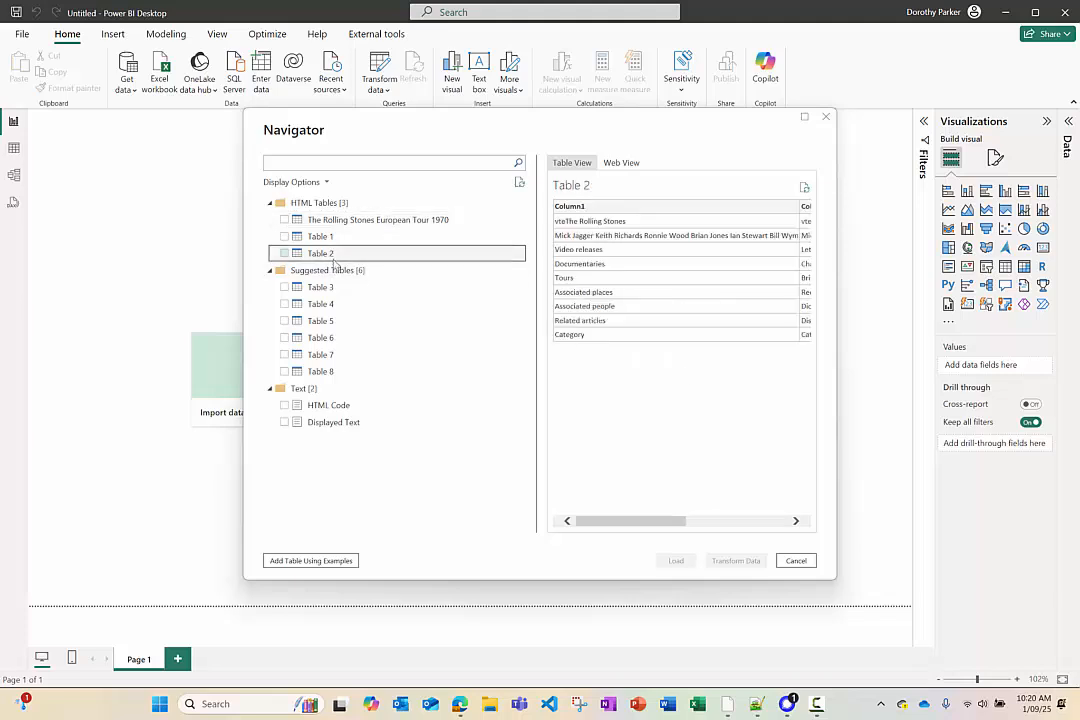
{"action": "left_click", "coordinate": [325, 288]}
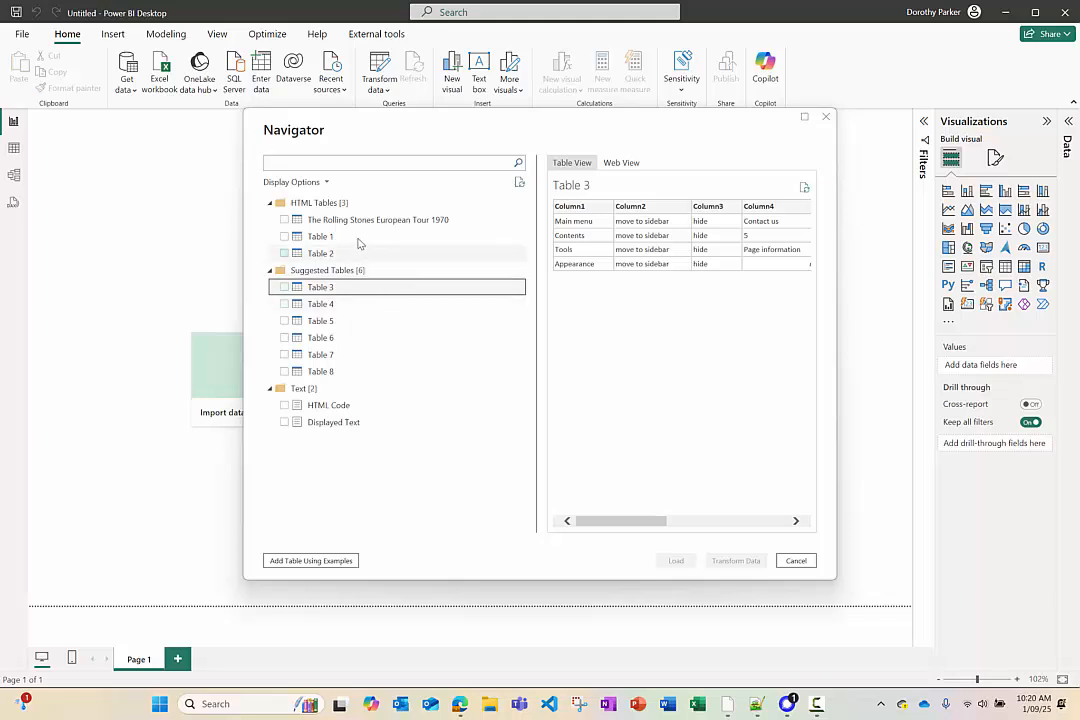
{"action": "left_click", "coordinate": [328, 237]}
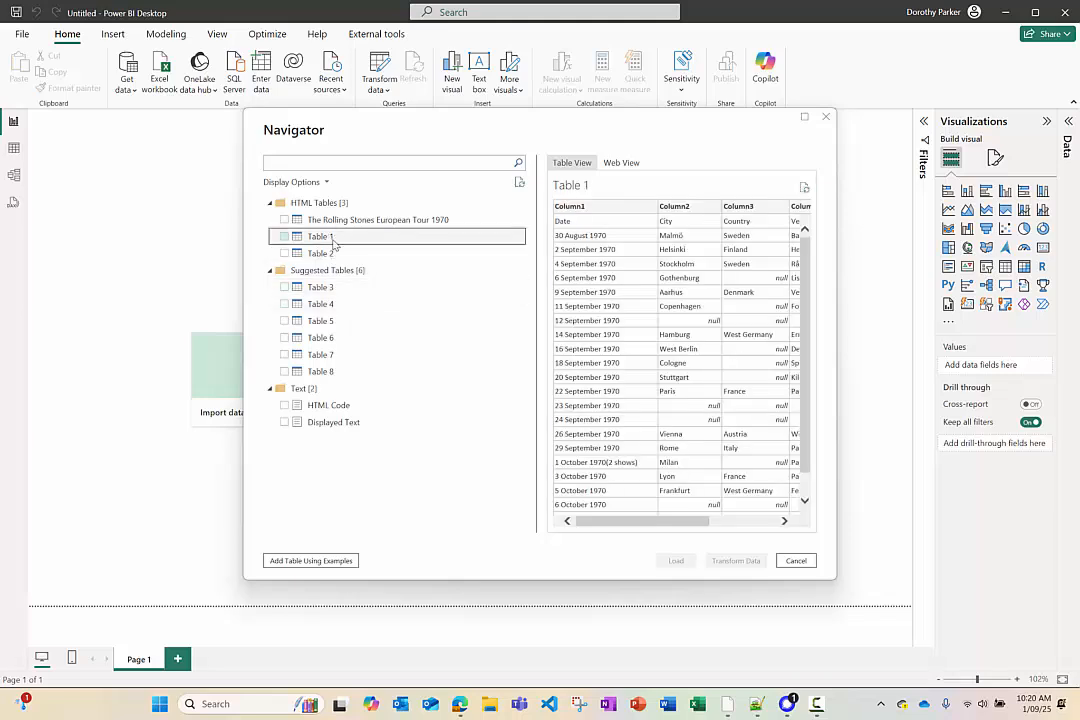
{"action": "left_click_drag", "start_coordinate": [622, 521], "coordinate": [582, 509]}
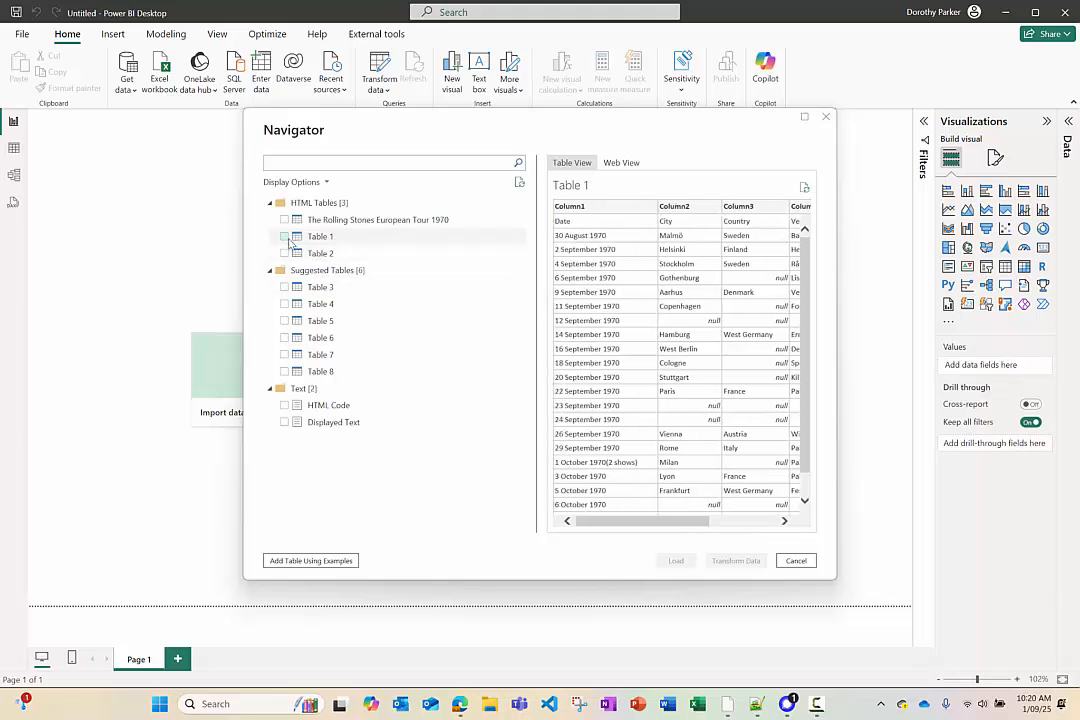
- Select Table 1 for import and open it in Power Query Editor for transformation
{"action": "left_click", "coordinate": [284, 236]}
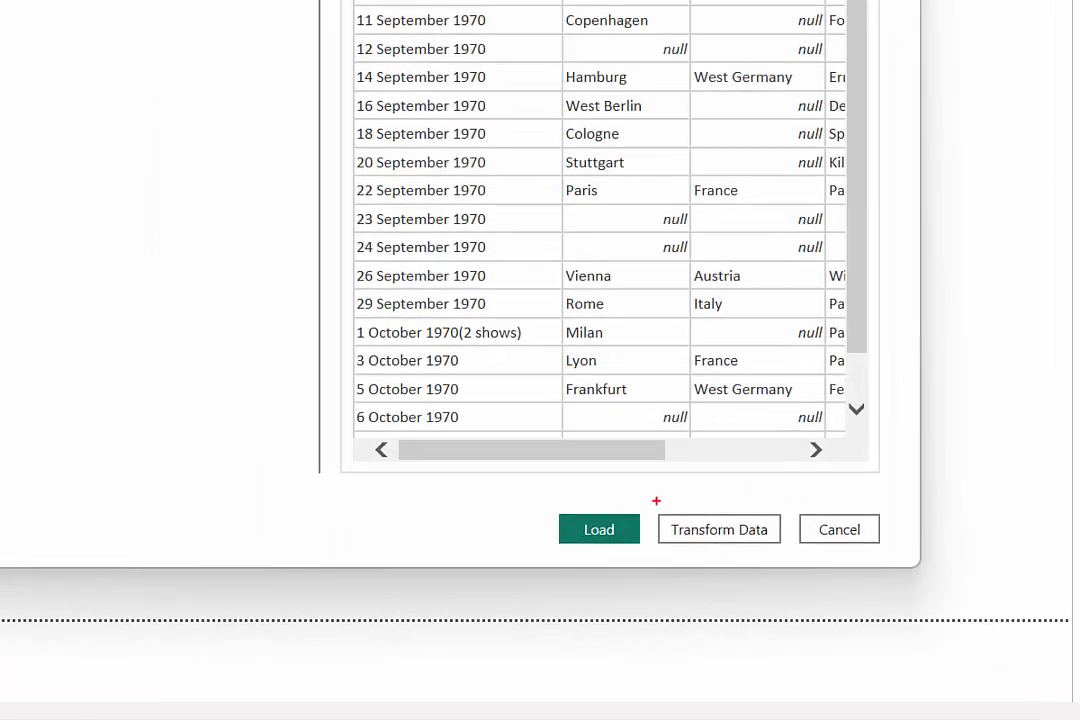
{"action": "mouse_move", "coordinate": [650, 493]}
{"action": "left_mouse_down"}
{"action": "mouse_move", "coordinate": [684, 525]}
{"action": "mouse_move", "coordinate": [797, 559]}
{"action": "mouse_move", "coordinate": [745, 578]}
{"action": "mouse_move", "coordinate": [746, 610]}
{"action": "left_mouse_up"}
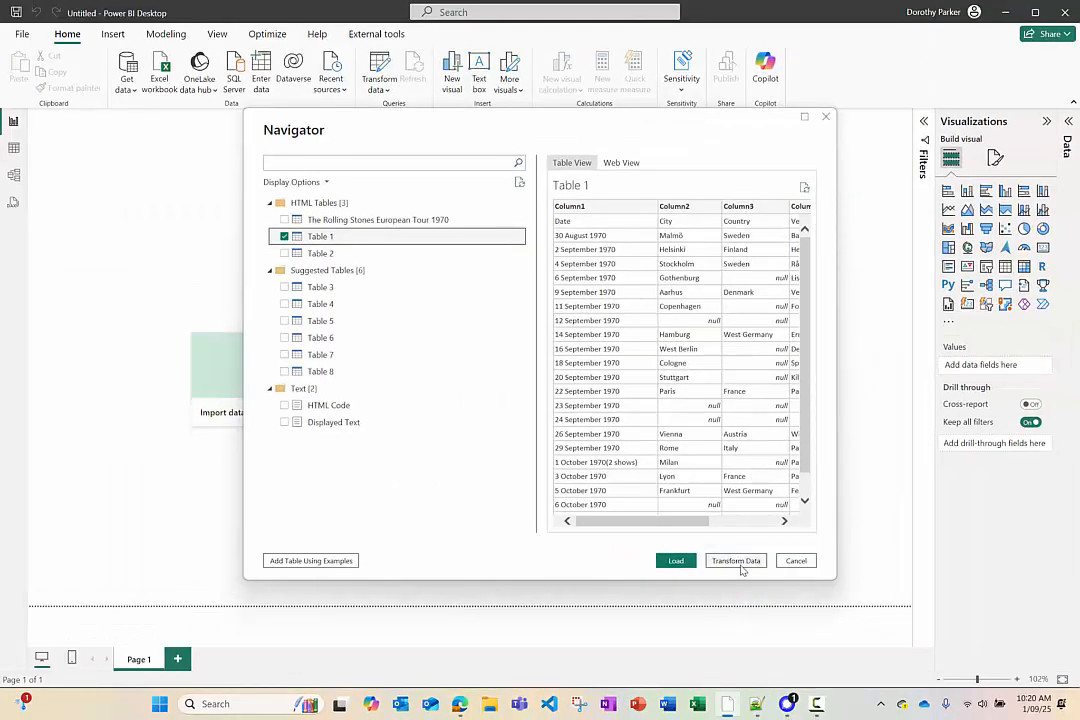
{"action": "left_click", "coordinate": [719, 529]}
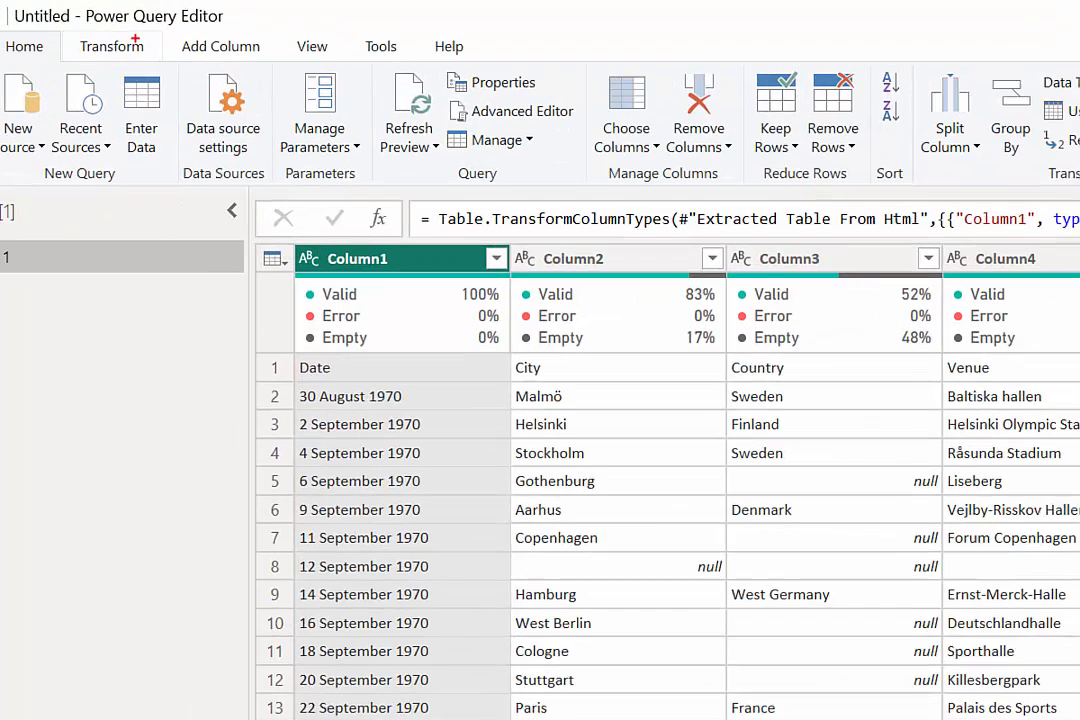
{"action": "left_click_drag", "start_coordinate": [76, 2], "coordinate": [261, 37]}
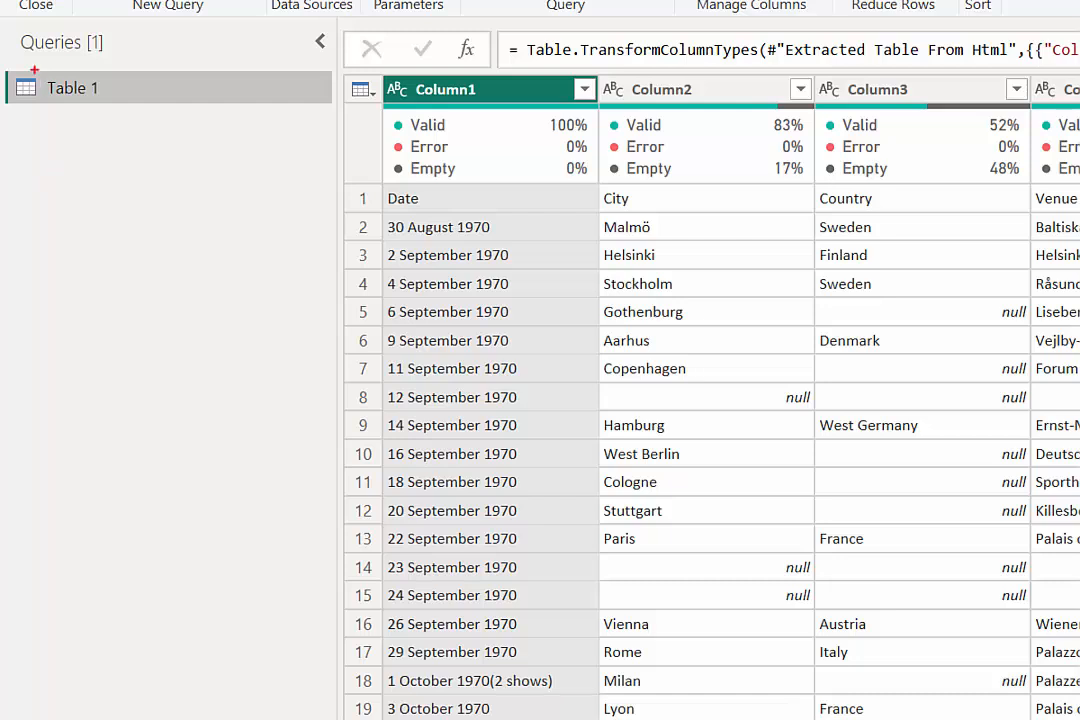
{"action": "mouse_move", "coordinate": [1, 15]}
{"action": "left_mouse_down"}
{"action": "mouse_move", "coordinate": [142, 226]}
{"action": "mouse_move", "coordinate": [178, 256]}
{"action": "left_mouse_up"}
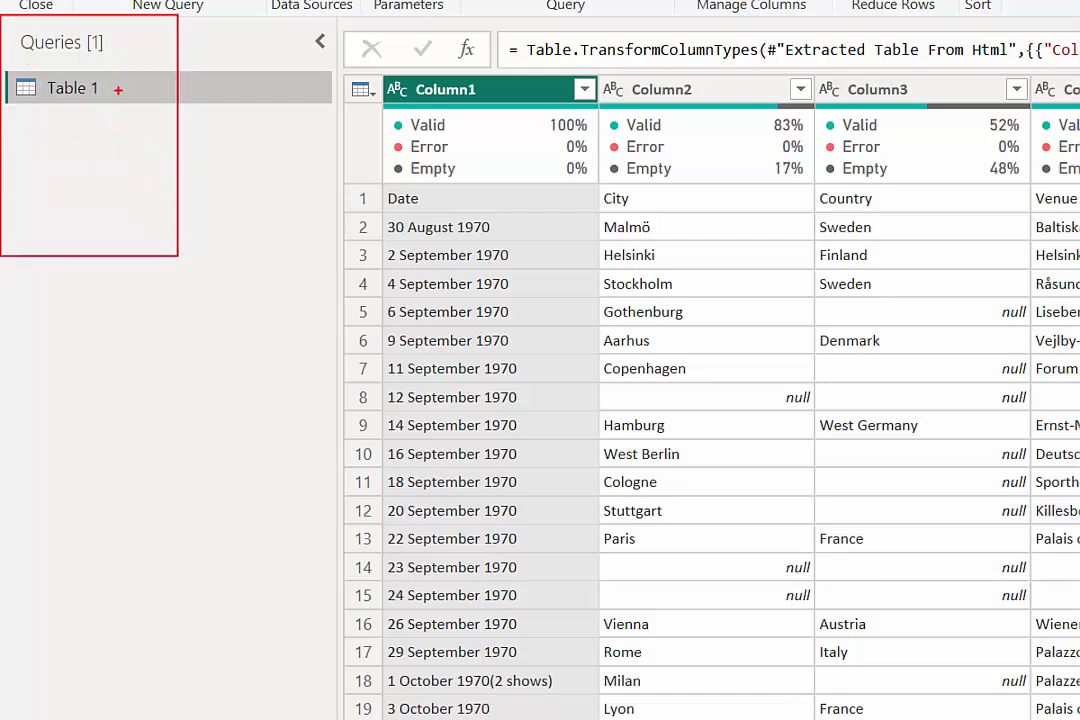
{"action": "left_click_drag", "start_coordinate": [118, 90], "coordinate": [252, 91]}
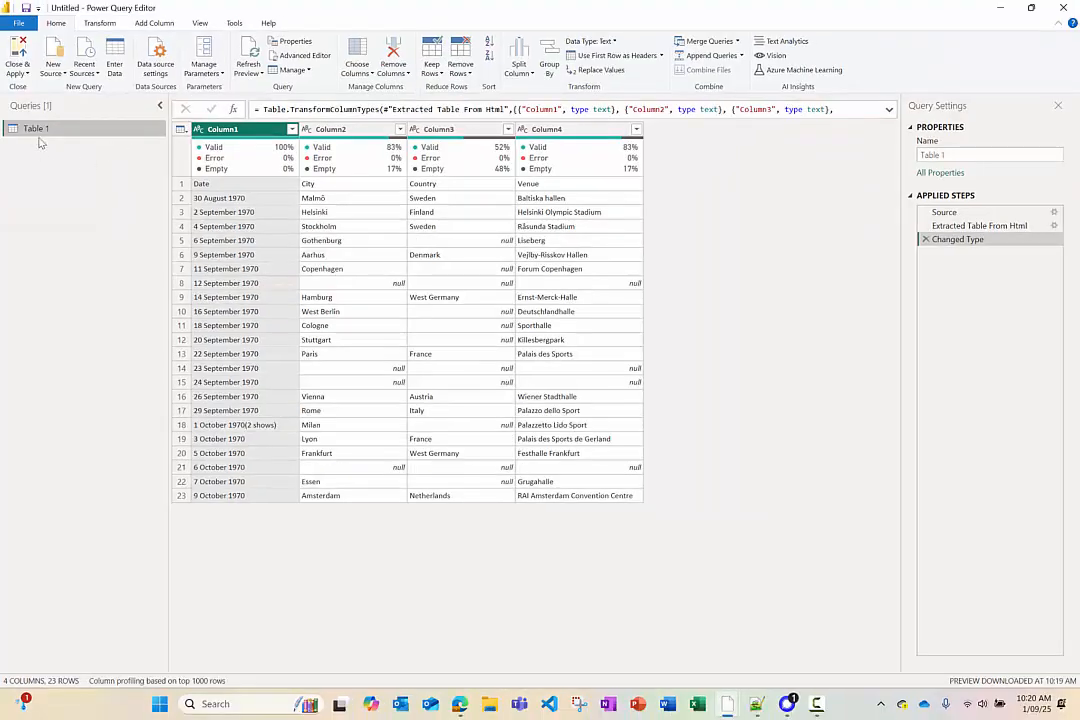
- Rename the Table 1 query as Tour 1970
{"action": "right_click", "coordinate": [40, 130]}
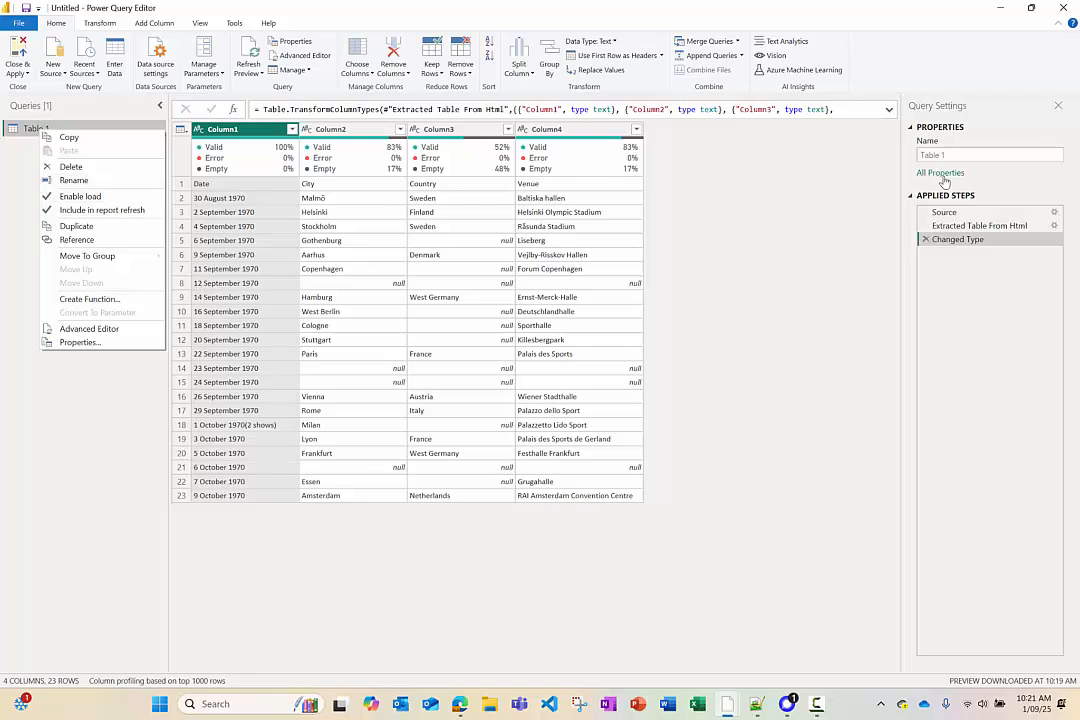
{"action": "left_click", "coordinate": [971, 154]}
{"action": "double_click", "coordinate": [971, 154]}
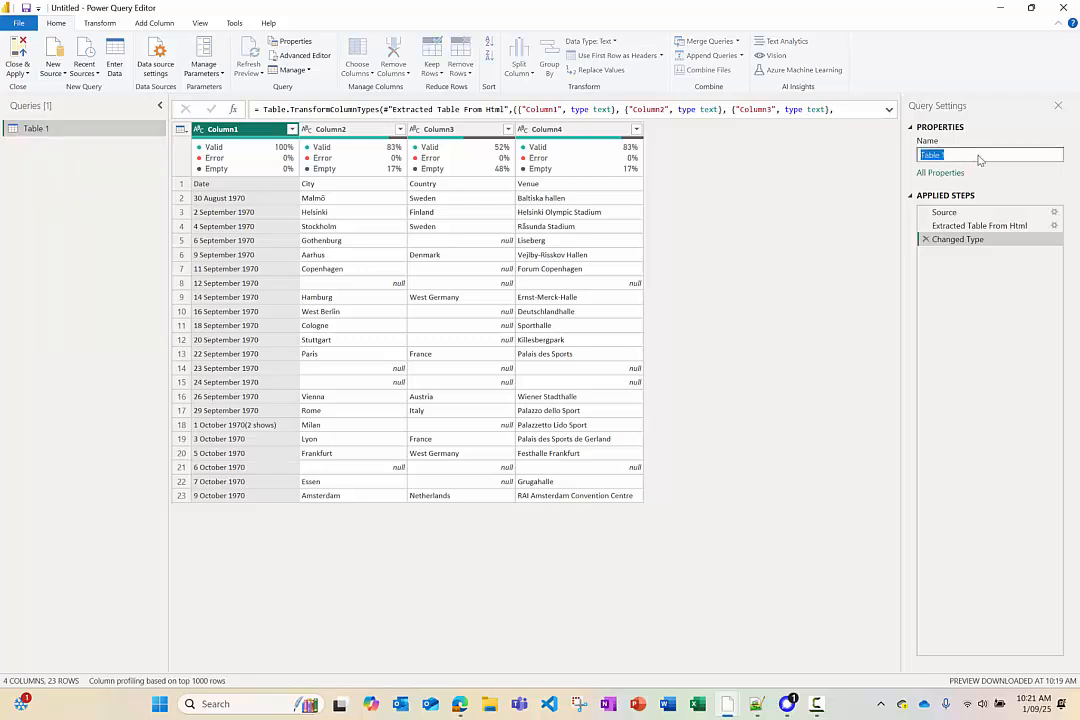
{"action": "type", "text": "Tour 1970"}
{"action": "key", "text": "Return"}
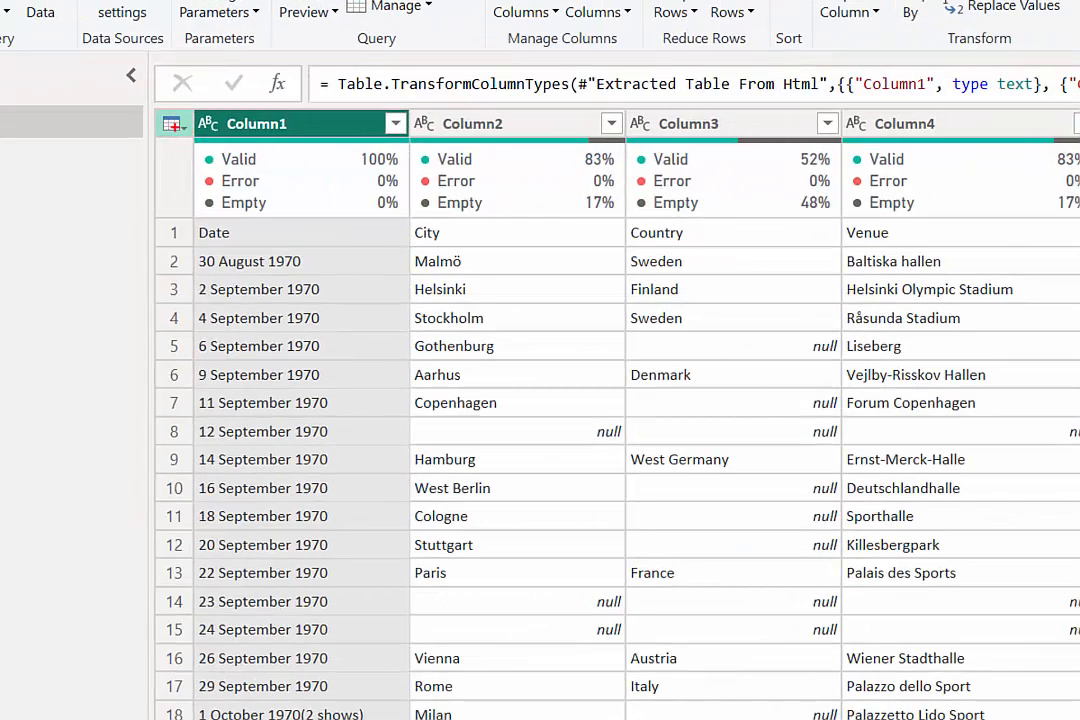
- Promote the first row of the Tour 1970 table to column headers
{"action": "mouse_move", "coordinate": [147, 99]}
{"action": "left_mouse_down"}
{"action": "mouse_move", "coordinate": [205, 149]}
{"action": "mouse_move", "coordinate": [236, 68]}
{"action": "left_mouse_up"}
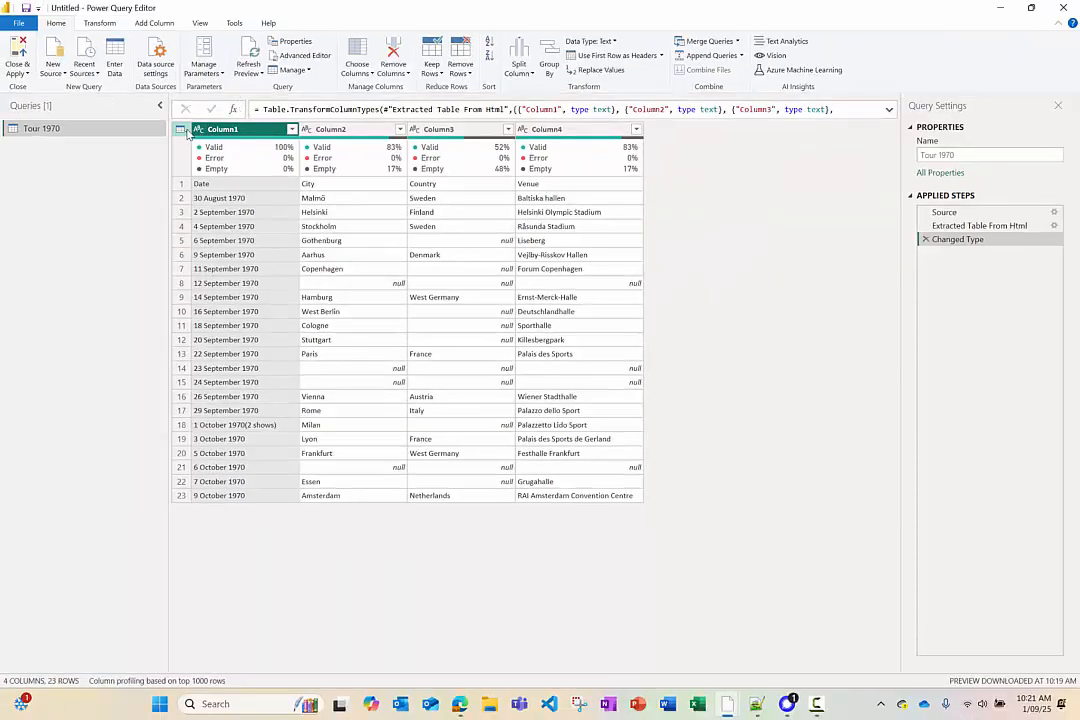
{"action": "left_click", "coordinate": [171, 123]}
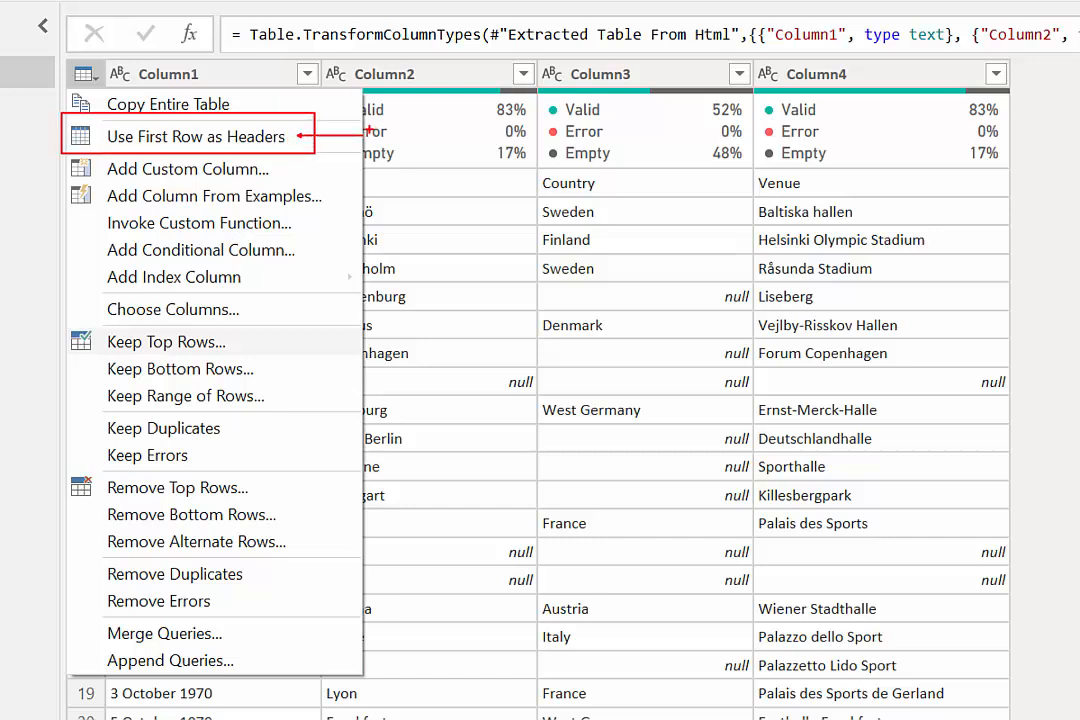
{"action": "key", "text": "Escape"}
{"action": "left_click", "coordinate": [88, 78]}
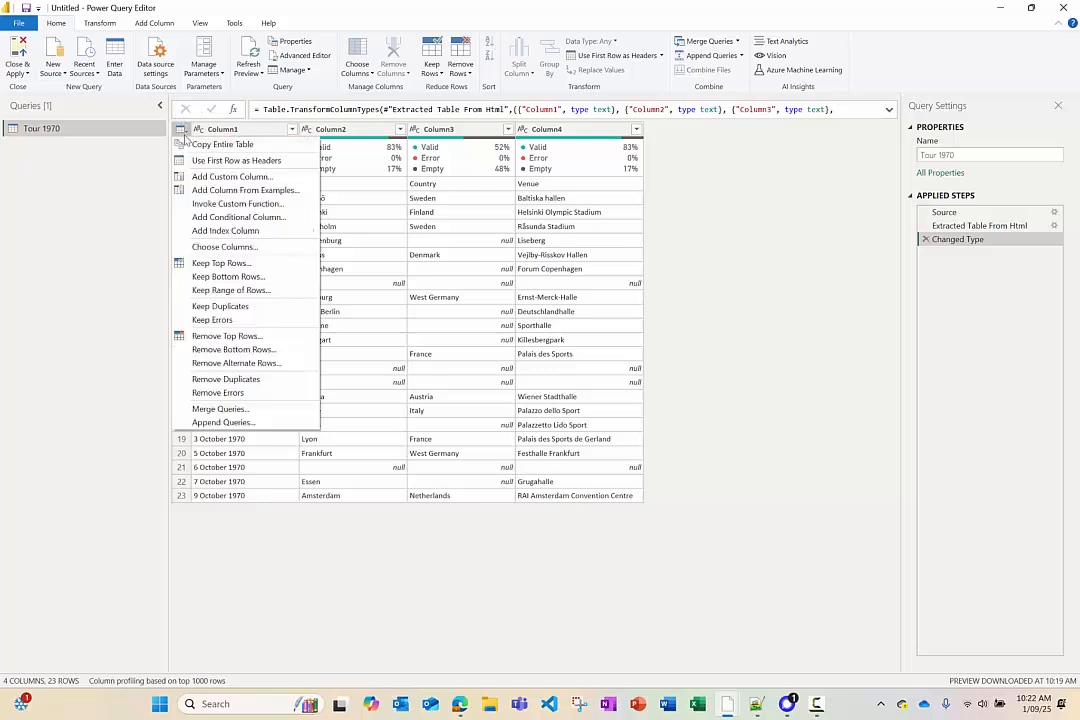
{"action": "left_click", "coordinate": [285, 162]}
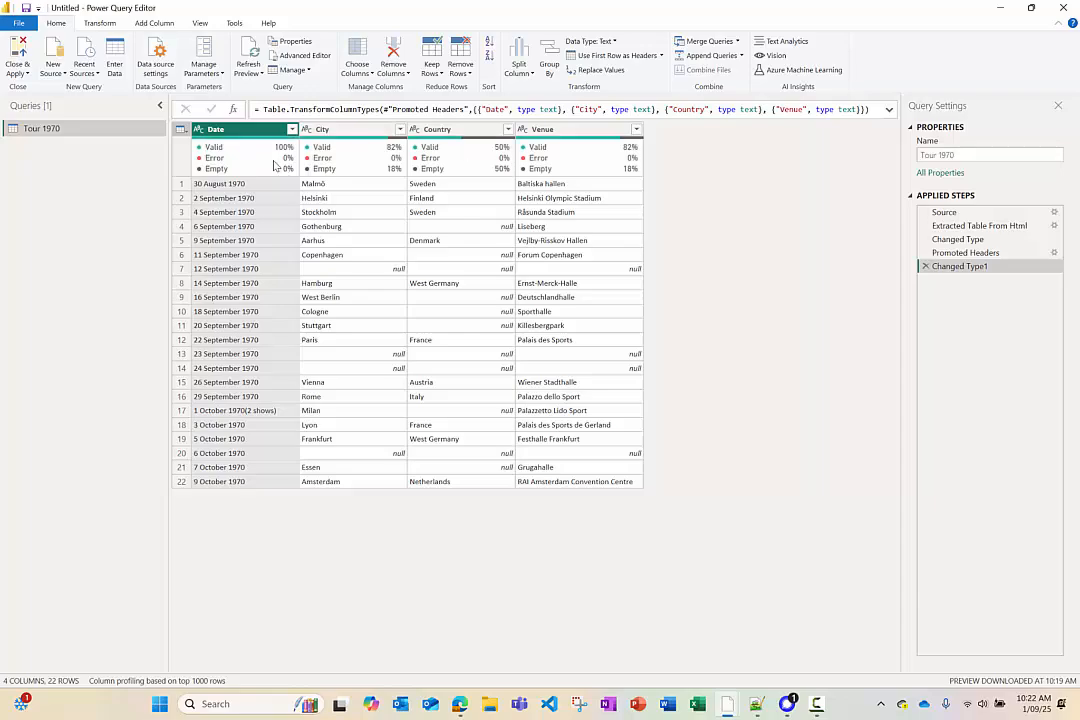
{"action": "mouse_move", "coordinate": [275, 165]}
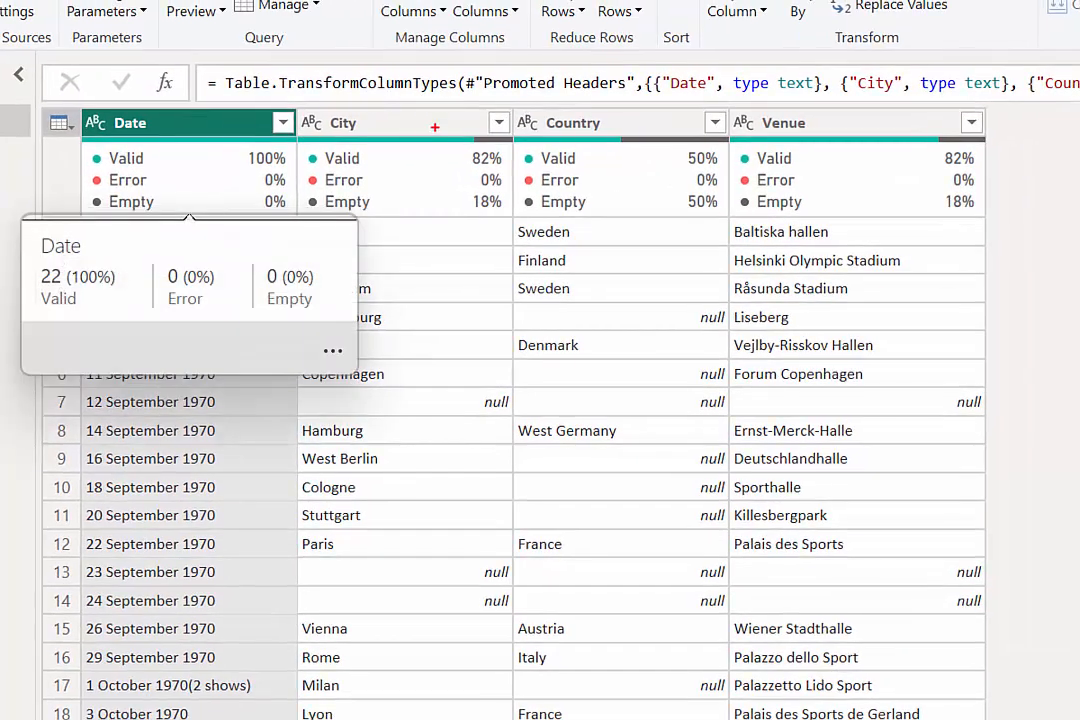
{"action": "left_click_drag", "start_coordinate": [681, 127], "coordinate": [798, 95]}
{"action": "left_click_drag", "start_coordinate": [853, 122], "coordinate": [889, 109]}
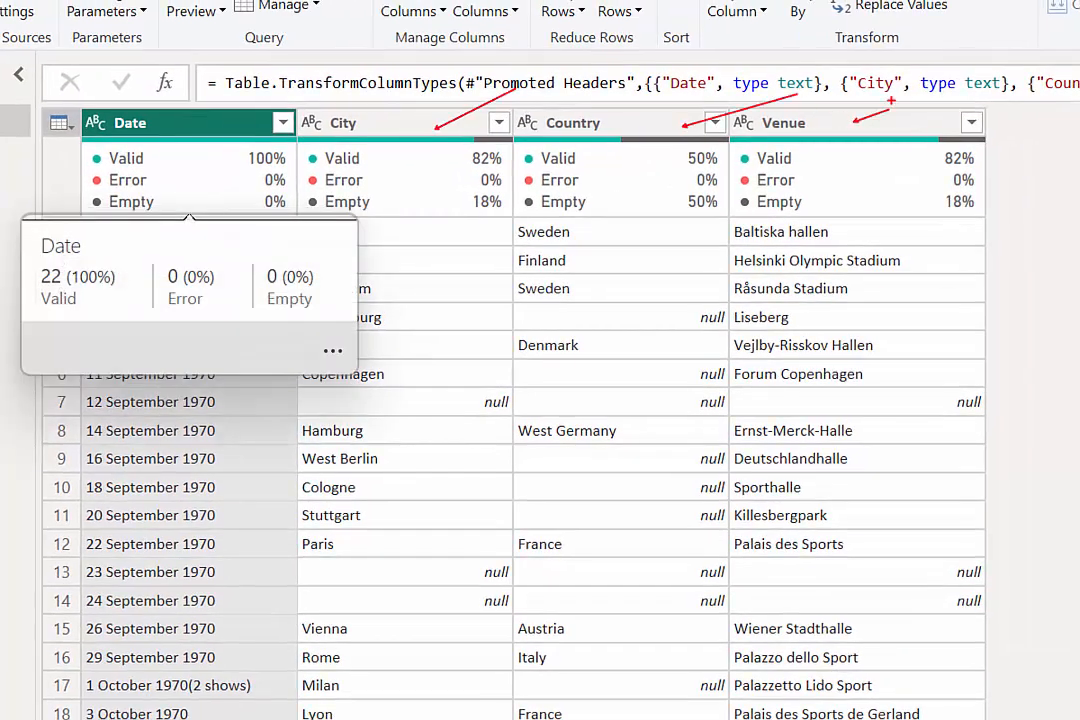
{"action": "mouse_move", "coordinate": [74, 100]}
{"action": "left_mouse_down"}
{"action": "mouse_move", "coordinate": [490, 140]}
{"action": "mouse_move", "coordinate": [995, 150]}
{"action": "left_mouse_up"}
{"action": "key", "text": "Escape"}
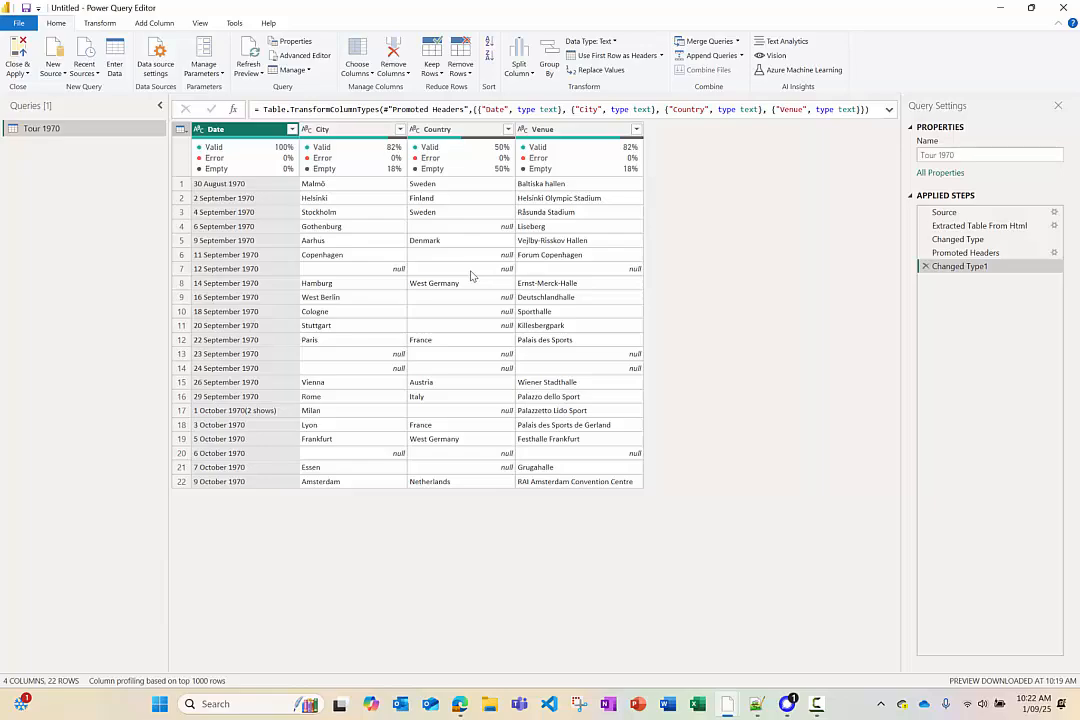
- Switch to the Wikipedia page in Edge and examine how City, Country and Venue cells are merged across dates in the Tour dates table
{"action": "left_click", "coordinate": [461, 706]}
{"action": "scroll", "coordinate": [420, 500], "scroll_direction": "down", "scroll_amount": 5}
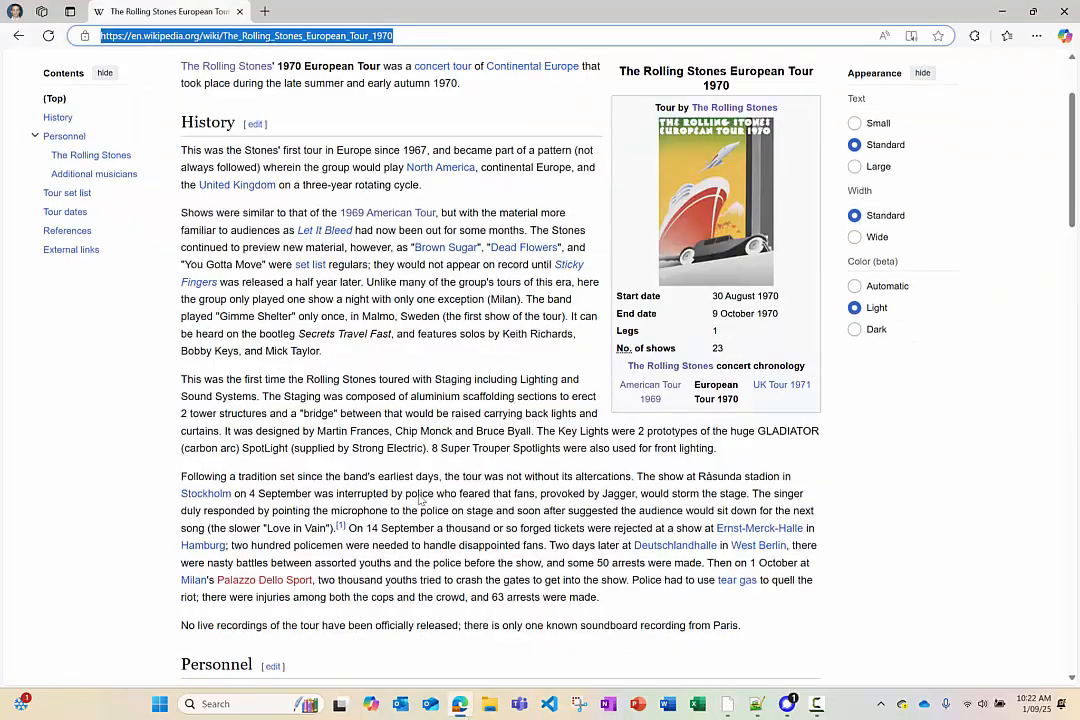
{"action": "scroll", "coordinate": [420, 500], "scroll_direction": "down", "scroll_amount": 13}
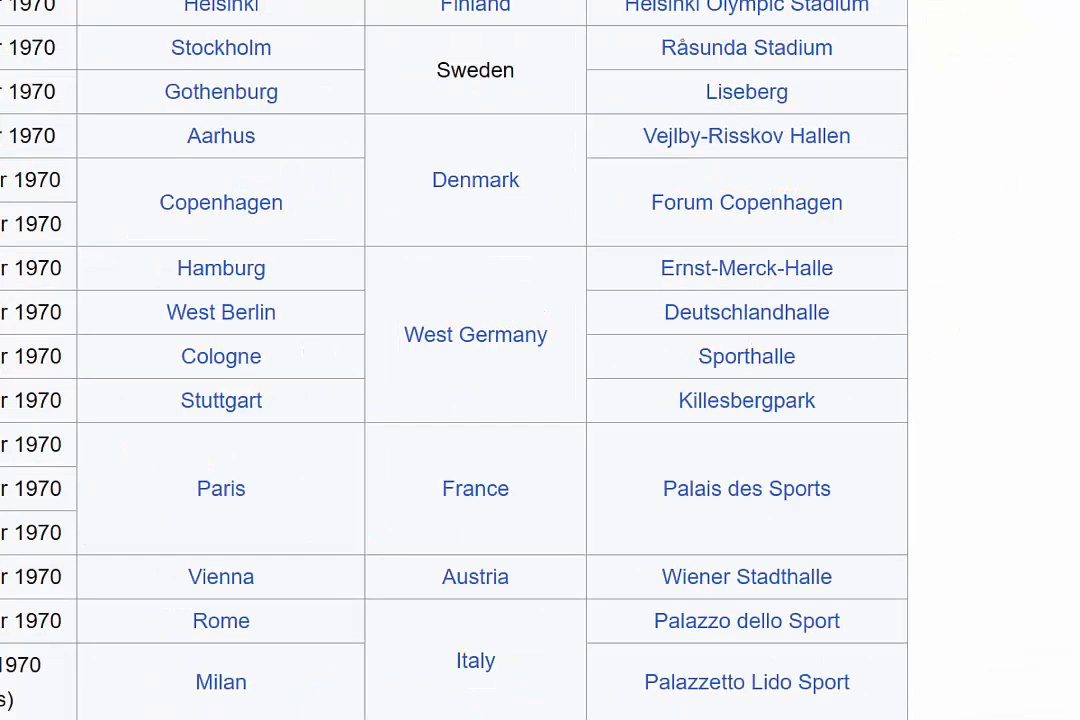
{"action": "mouse_move", "coordinate": [7, 289]}
{"action": "left_mouse_down"}
{"action": "mouse_move", "coordinate": [29, 317]}
{"action": "mouse_move", "coordinate": [236, 430]}
{"action": "left_mouse_up"}
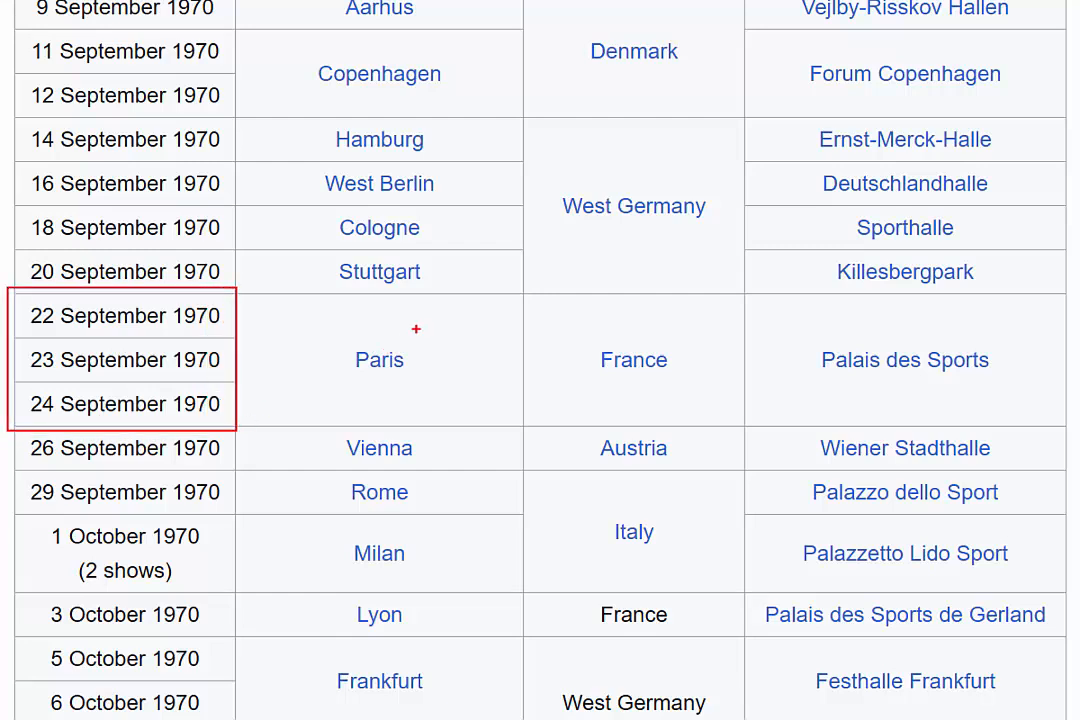
{"action": "left_click_drag", "start_coordinate": [397, 341], "coordinate": [465, 309]}
{"action": "left_click_drag", "start_coordinate": [694, 346], "coordinate": [736, 323]}
{"action": "left_click_drag", "start_coordinate": [790, 341], "coordinate": [1010, 393]}
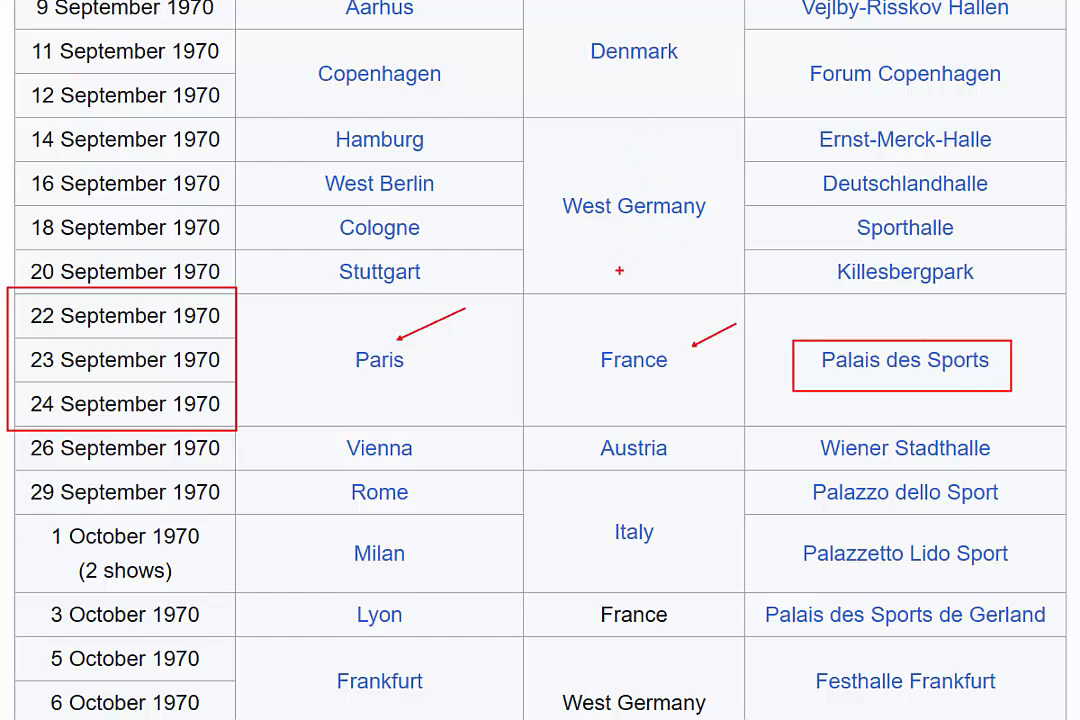
{"action": "left_click_drag", "start_coordinate": [548, 178], "coordinate": [736, 235]}
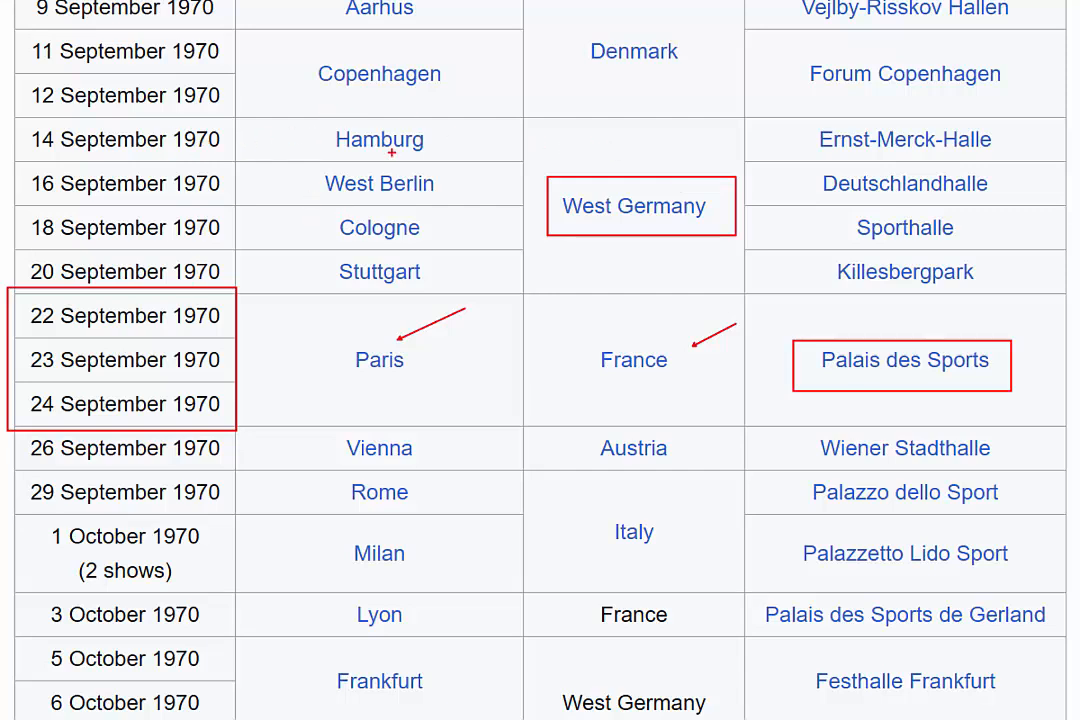
{"action": "key", "text": "Escape"}
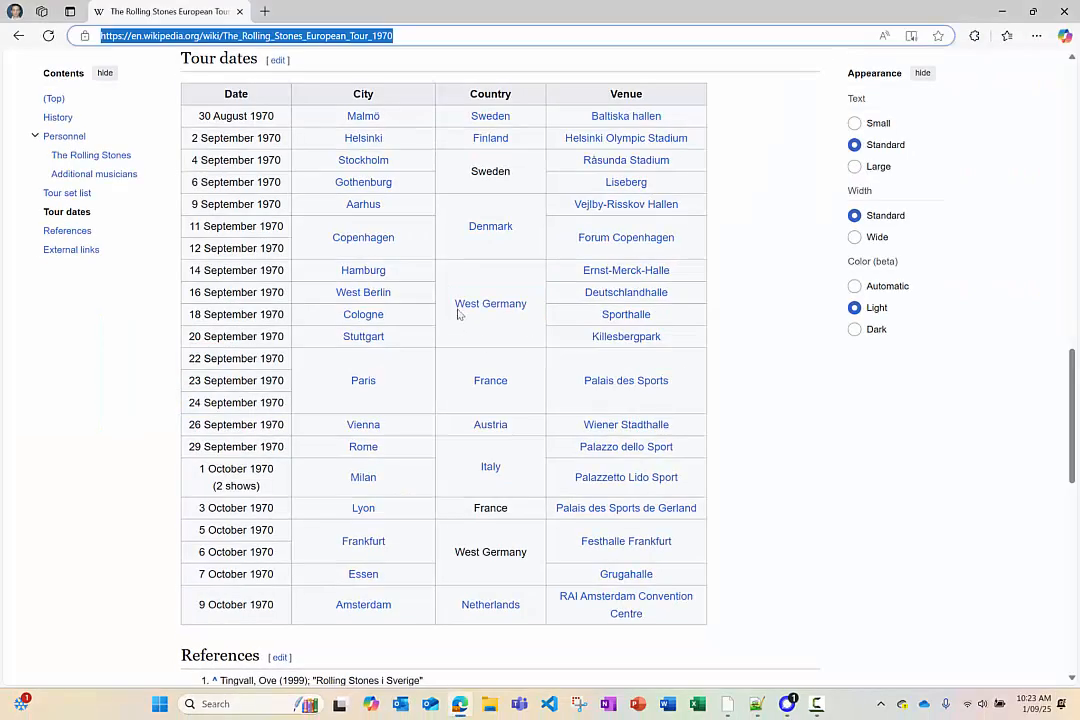
{"action": "scroll", "coordinate": [460, 314], "scroll_direction": "up", "scroll_amount": 1}
{"action": "key", "text": "ctrl+1"}
{"action": "left_click", "coordinate": [500, 320]}
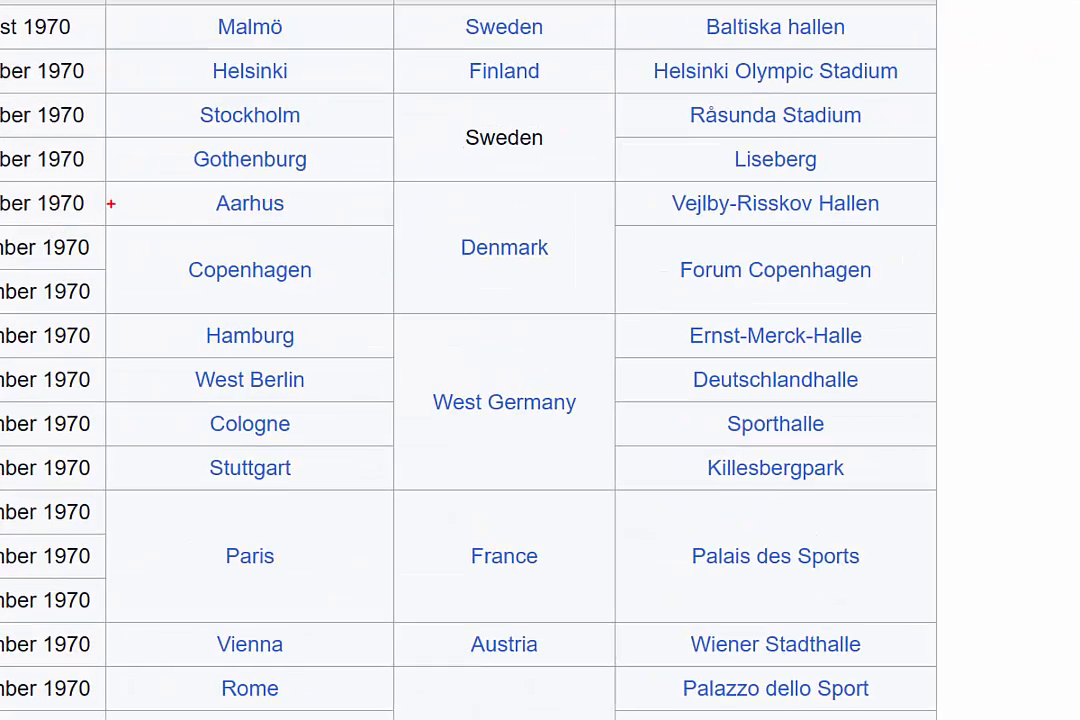
{"action": "left_click_drag", "start_coordinate": [117, 206], "coordinate": [170, 207]}
{"action": "left_click_drag", "start_coordinate": [120, 272], "coordinate": [153, 272]}
{"action": "left_click_drag", "start_coordinate": [653, 181], "coordinate": [881, 223]}
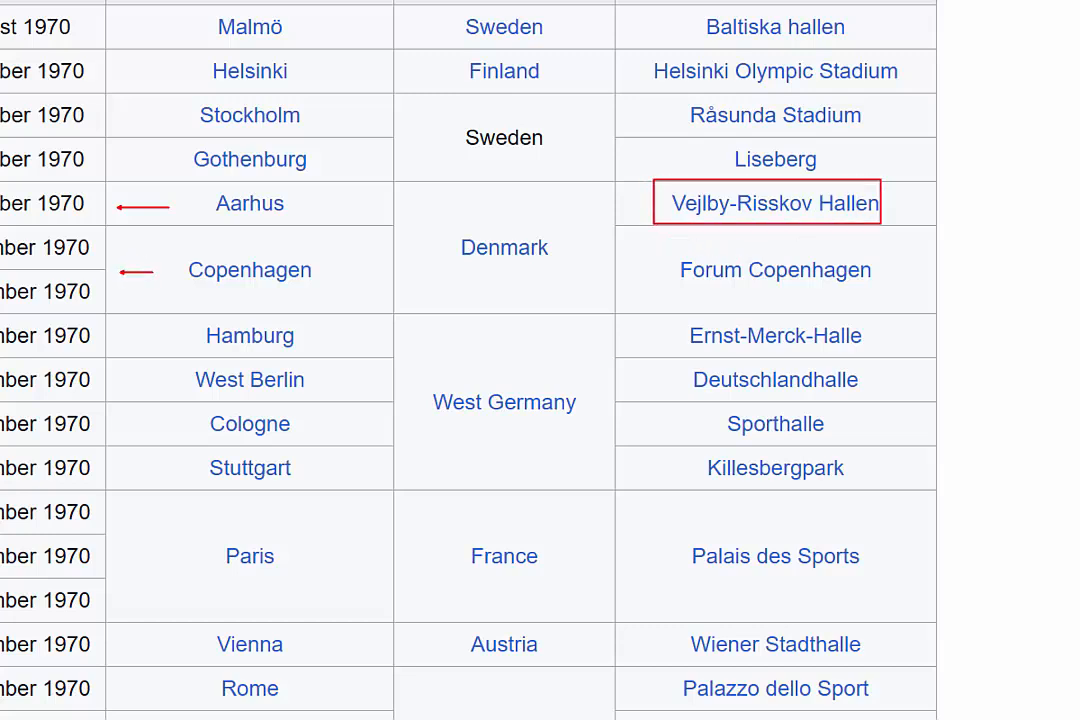
{"action": "left_click_drag", "start_coordinate": [670, 241], "coordinate": [908, 314]}
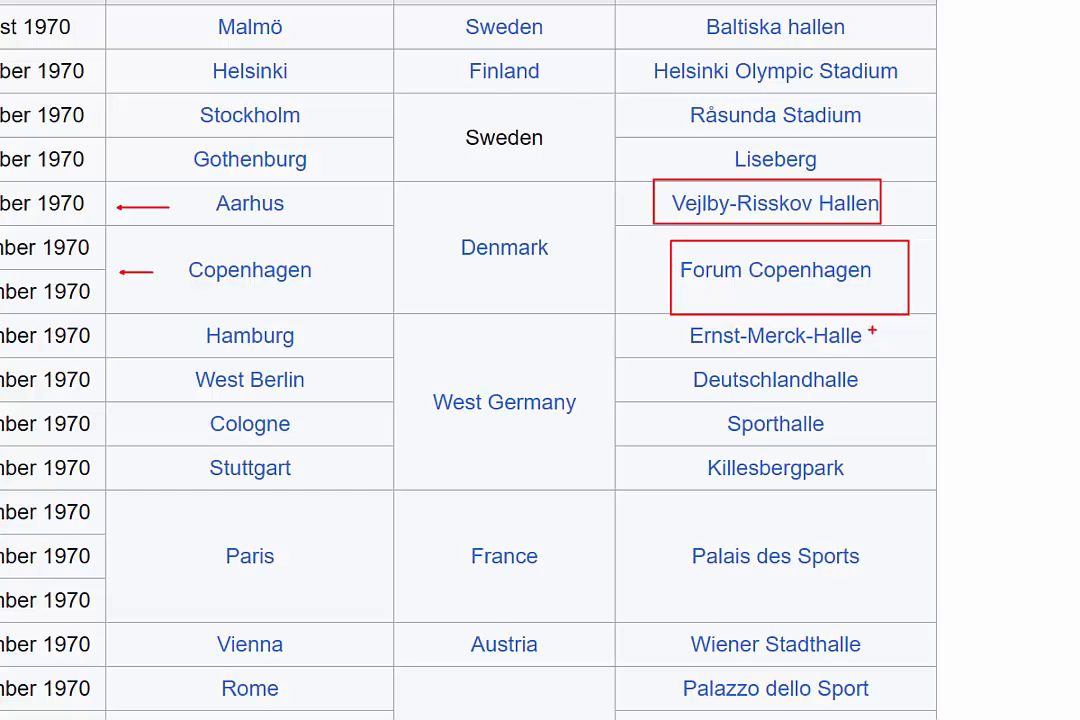
{"action": "key", "text": "Escape"}
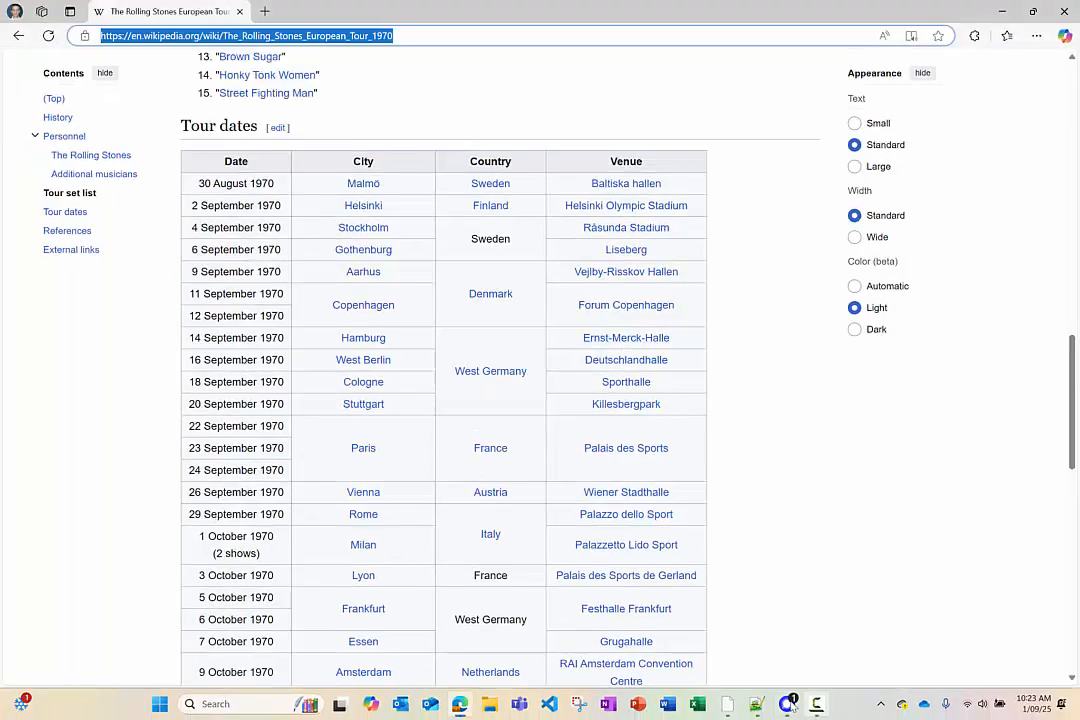
- Return to Power Query Editor and fill the empty cells of the City, Country and Venue columns downward
{"action": "mouse_move", "coordinate": [728, 712]}
{"action": "left_click", "coordinate": [790, 630]}
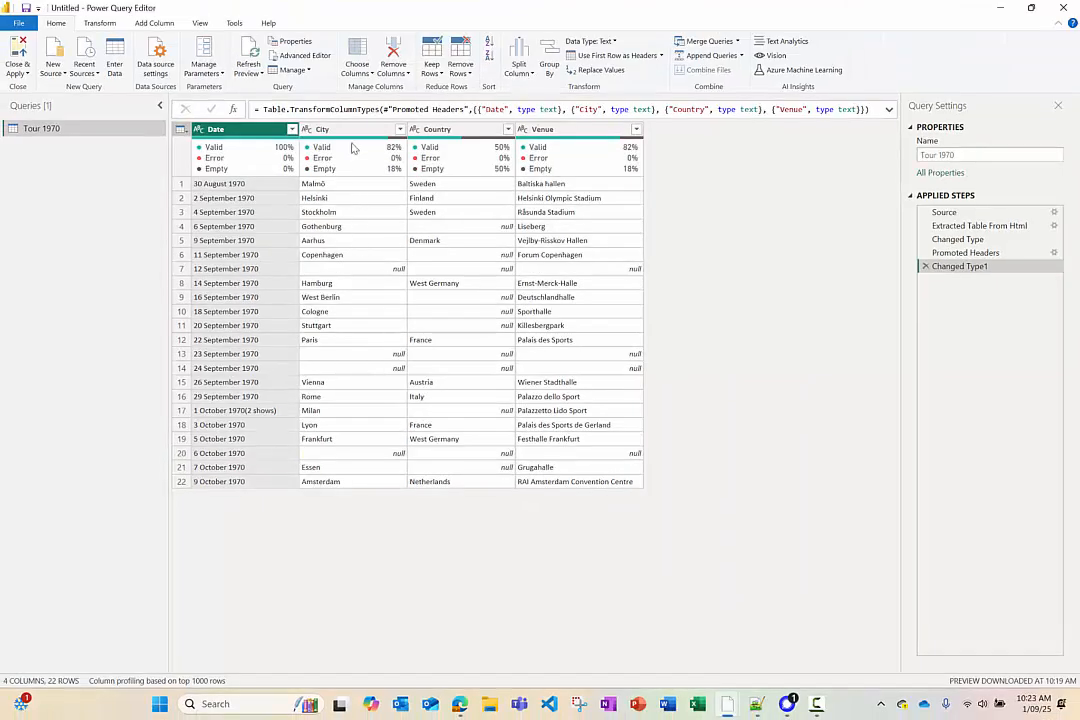
{"action": "left_click", "coordinate": [352, 131]}
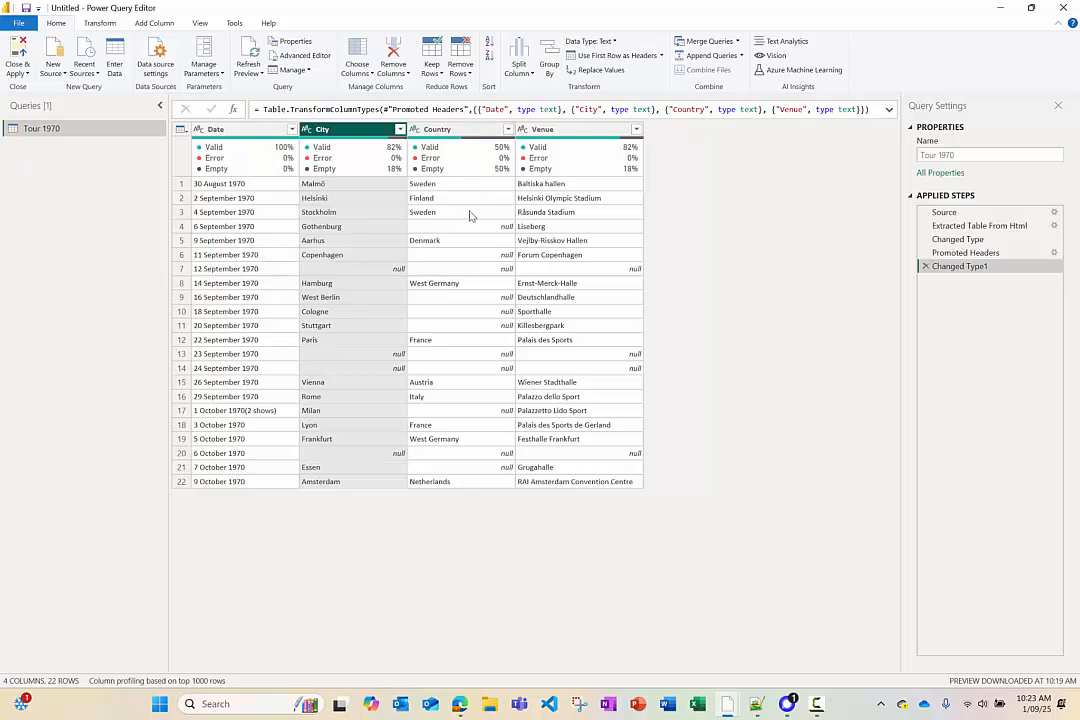
{"action": "left_click", "coordinate": [470, 134], "text": "ctrl"}
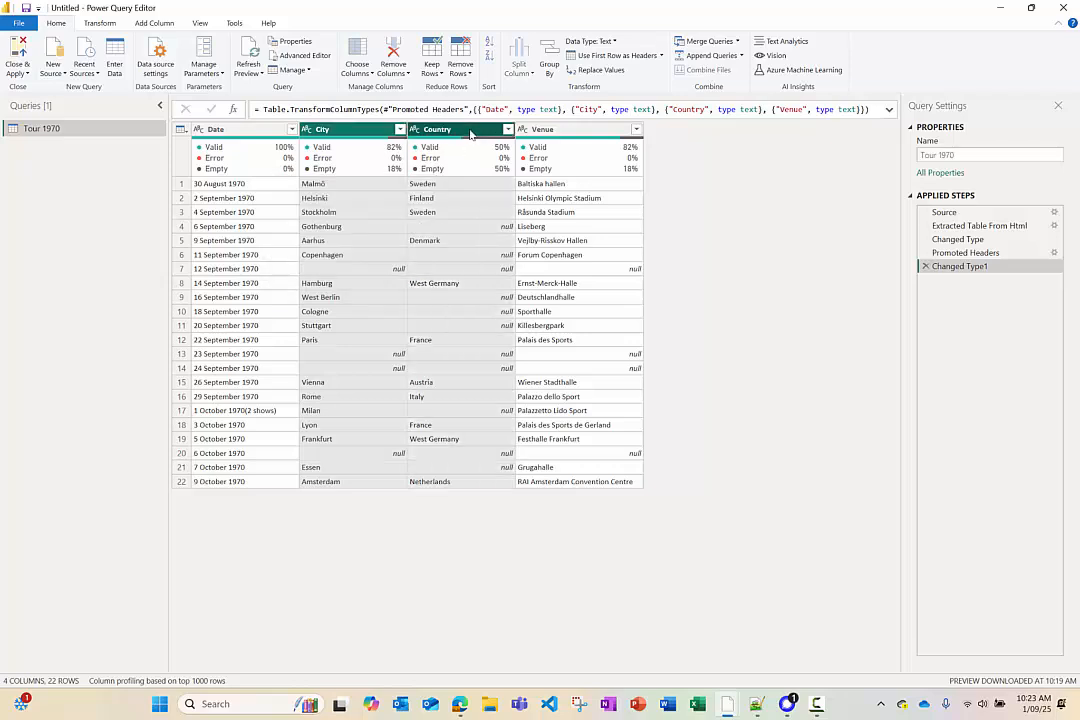
{"action": "left_click", "coordinate": [563, 130], "text": "ctrl"}
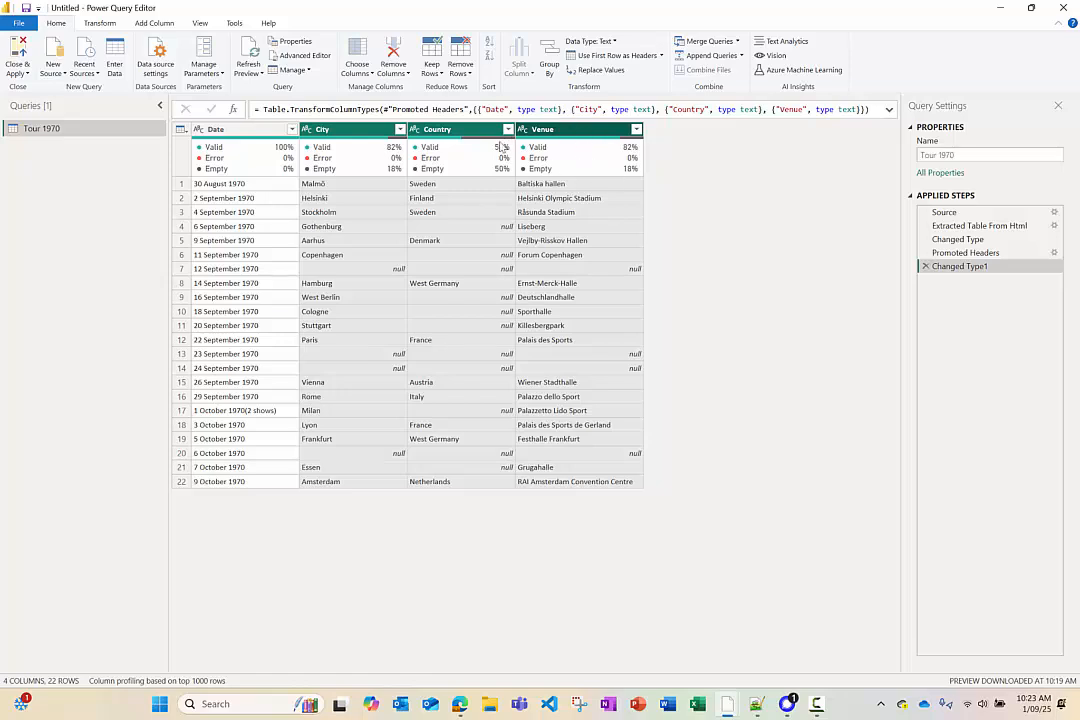
{"action": "left_click", "coordinate": [360, 131]}
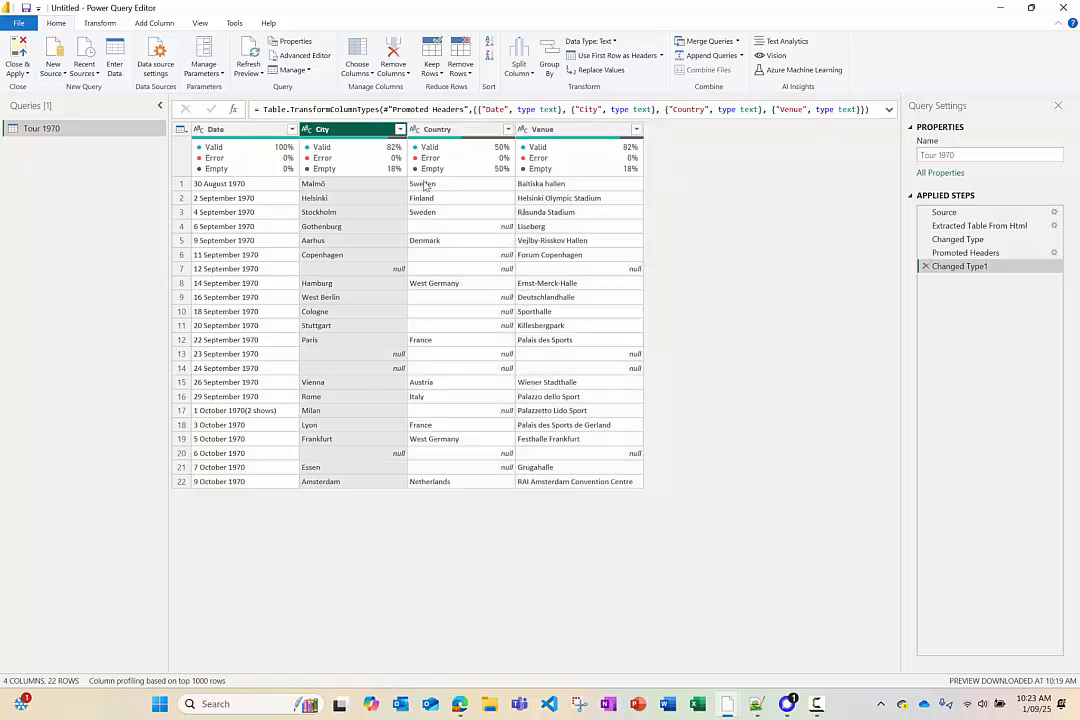
{"action": "left_click", "coordinate": [607, 135], "text": "shift"}
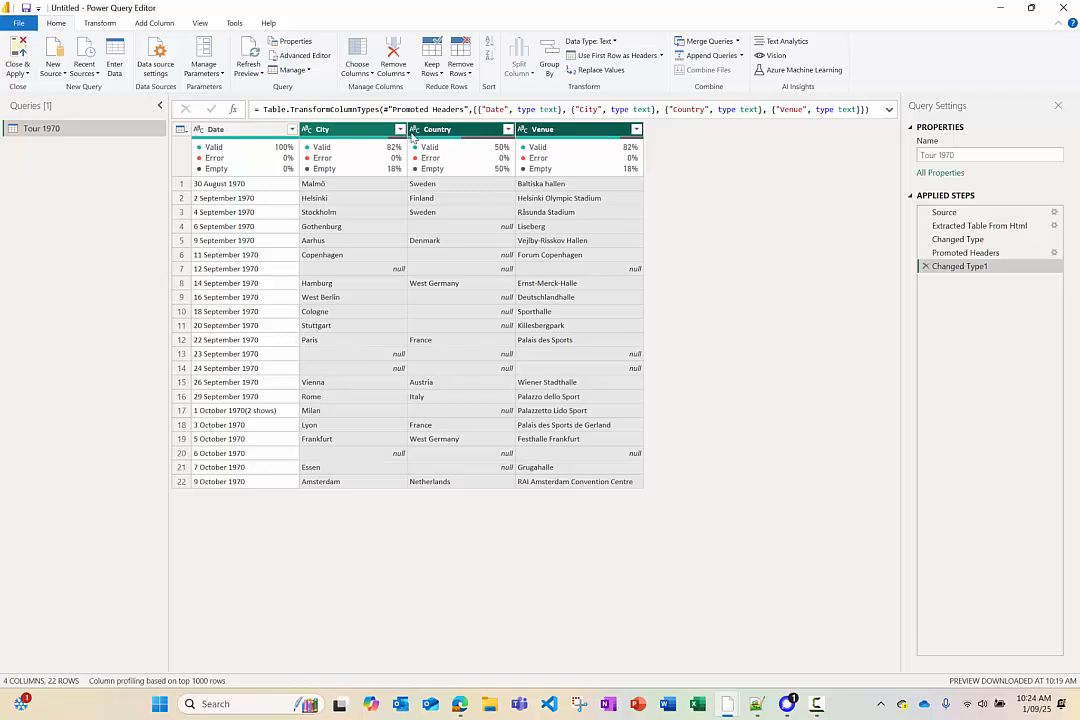
{"action": "mouse_move", "coordinate": [603, 148]}
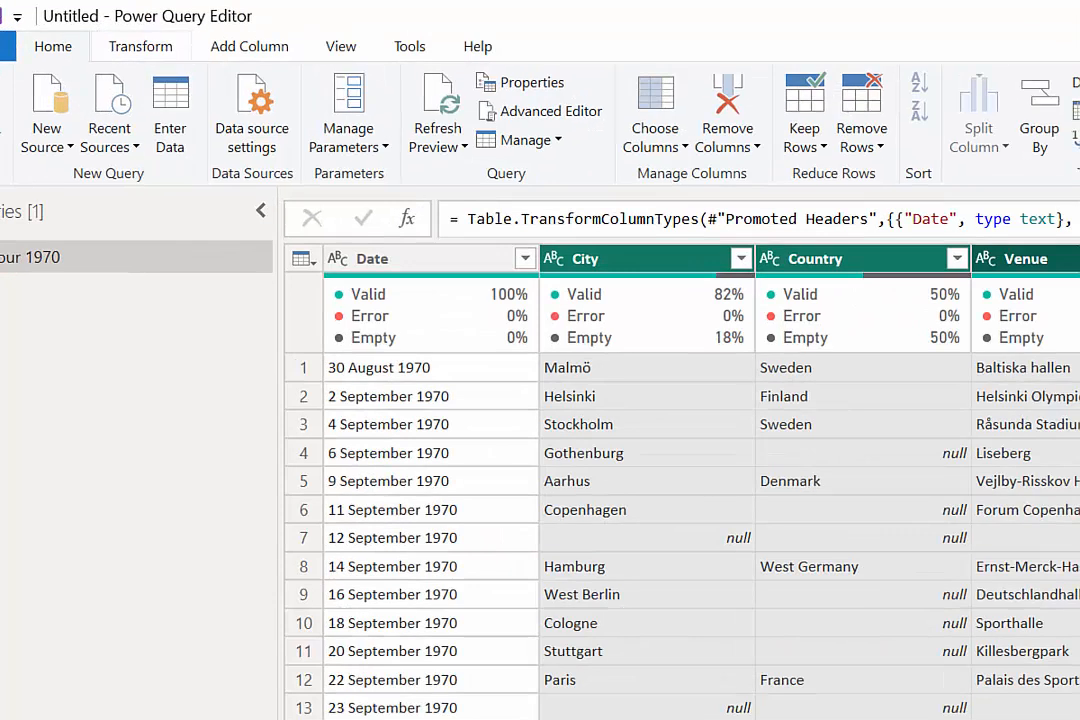
{"action": "mouse_move", "coordinate": [91, 30]}
{"action": "left_mouse_down"}
{"action": "mouse_move", "coordinate": [176, 64]}
{"action": "mouse_move", "coordinate": [192, 64]}
{"action": "mouse_move", "coordinate": [212, 28]}
{"action": "mouse_move", "coordinate": [252, 30]}
{"action": "left_mouse_up"}
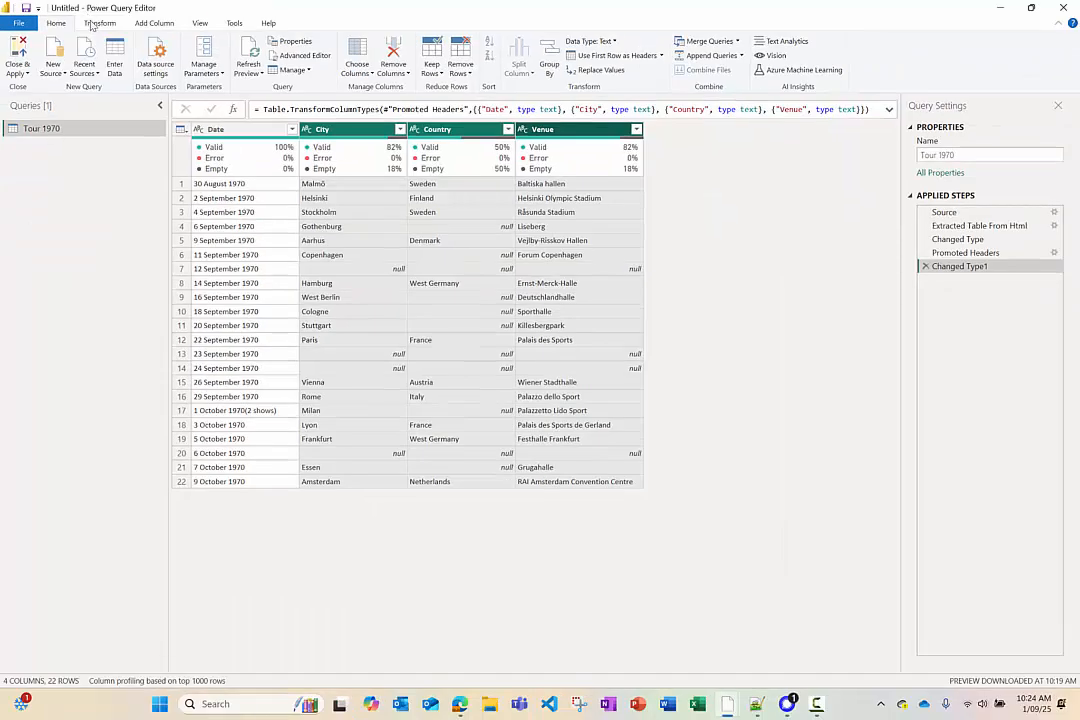
{"action": "left_click", "coordinate": [140, 46]}
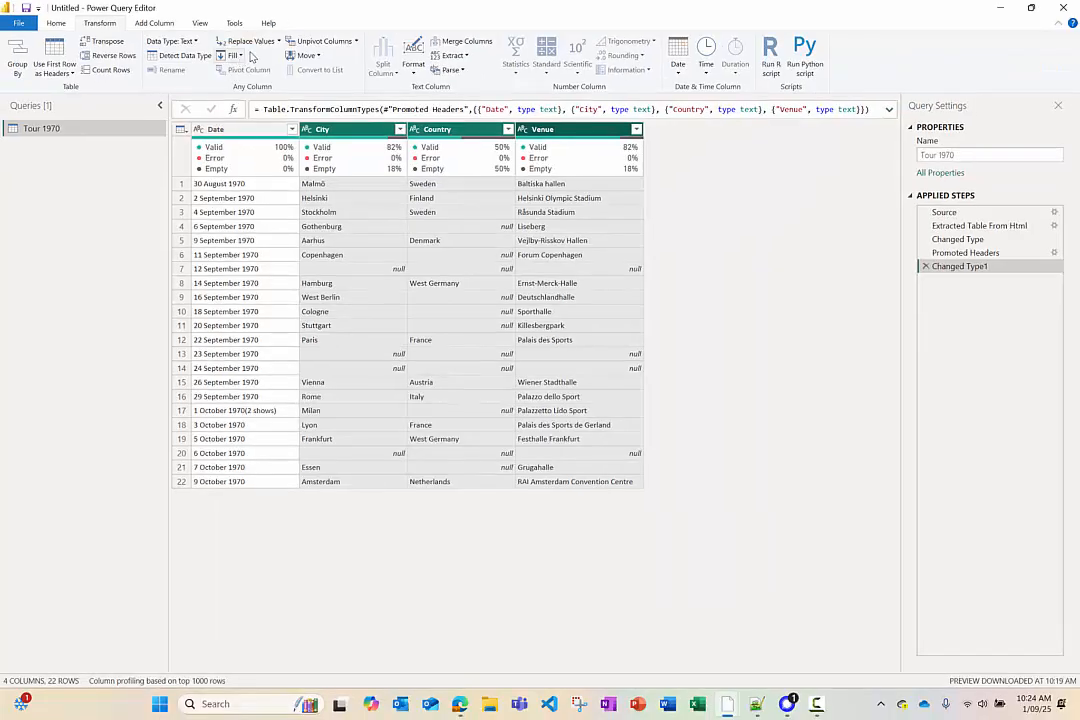
{"action": "left_click", "coordinate": [322, 110]}
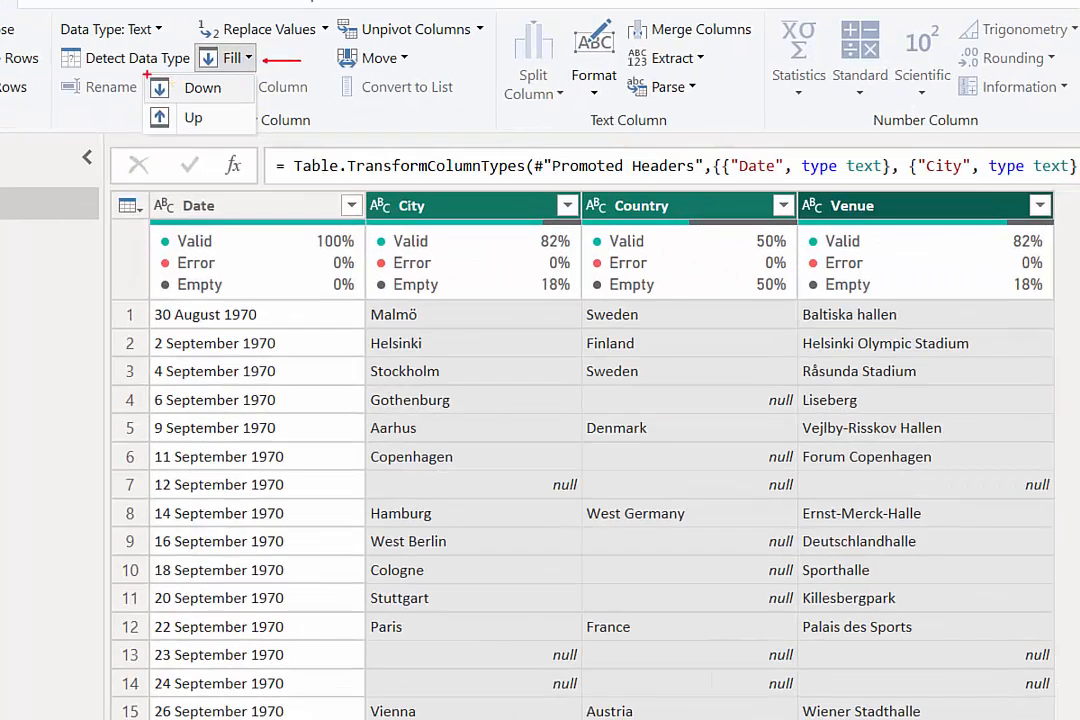
{"action": "mouse_move", "coordinate": [135, 73]}
{"action": "left_mouse_down"}
{"action": "mouse_move", "coordinate": [181, 98]}
{"action": "mouse_move", "coordinate": [261, 103]}
{"action": "left_mouse_up"}
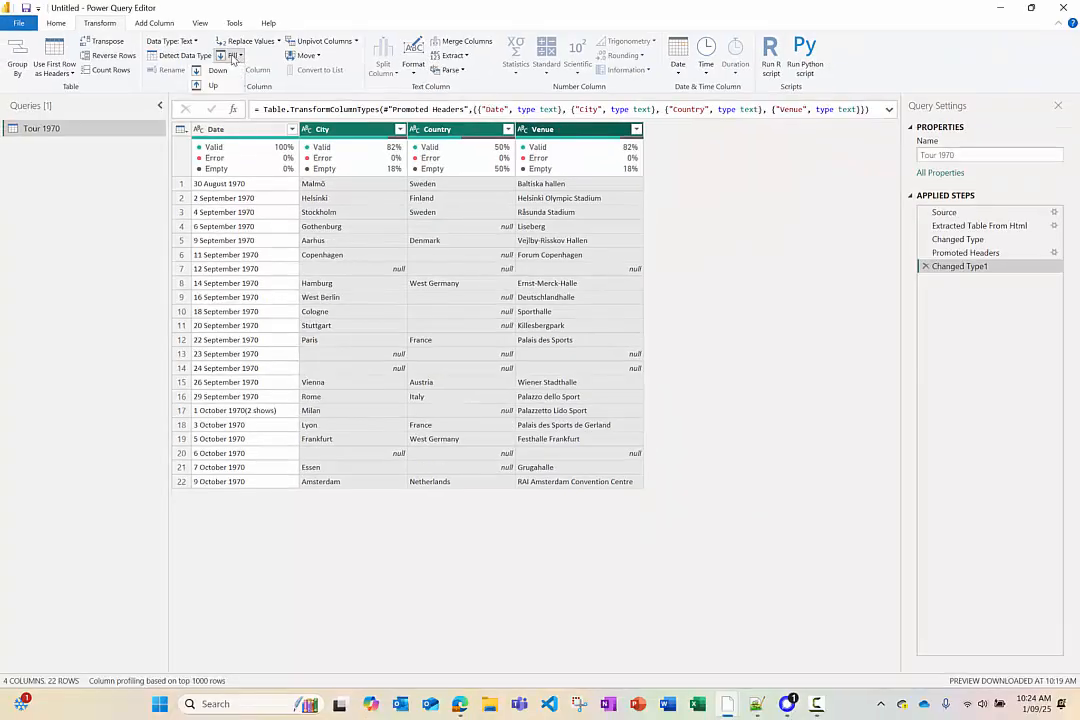
{"action": "left_click", "coordinate": [219, 73]}
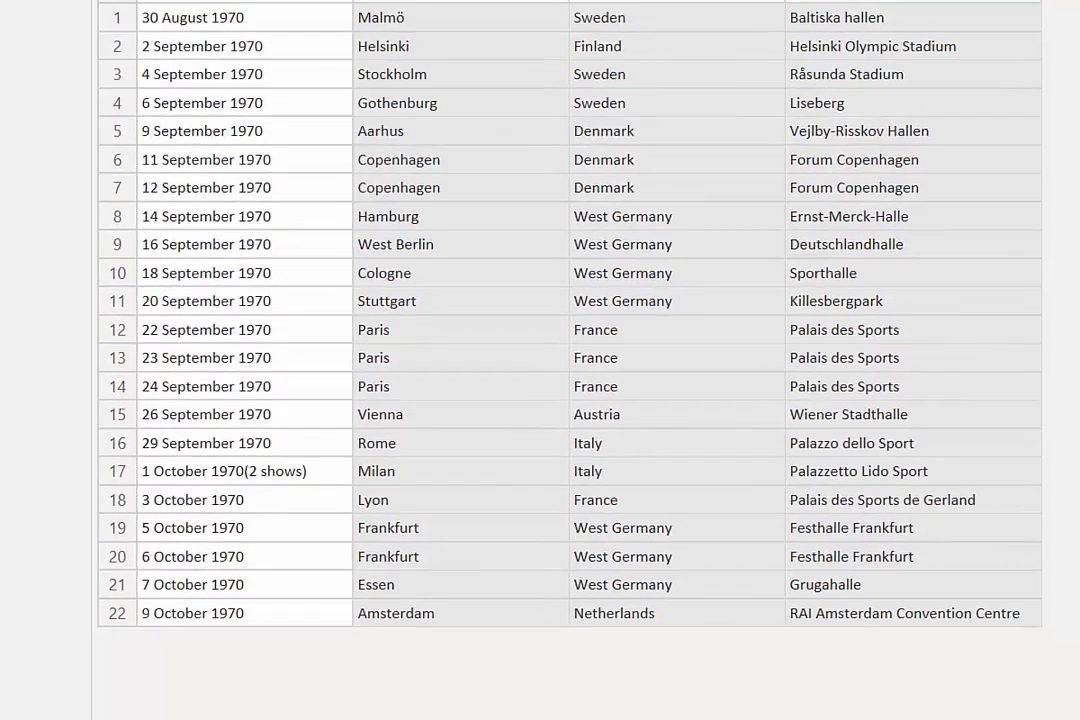
- Replace "2 shows" in the Date column with " 2 shows", adding a leading space before the text
{"action": "left_click_drag", "start_coordinate": [330, 484], "coordinate": [447, 484]}
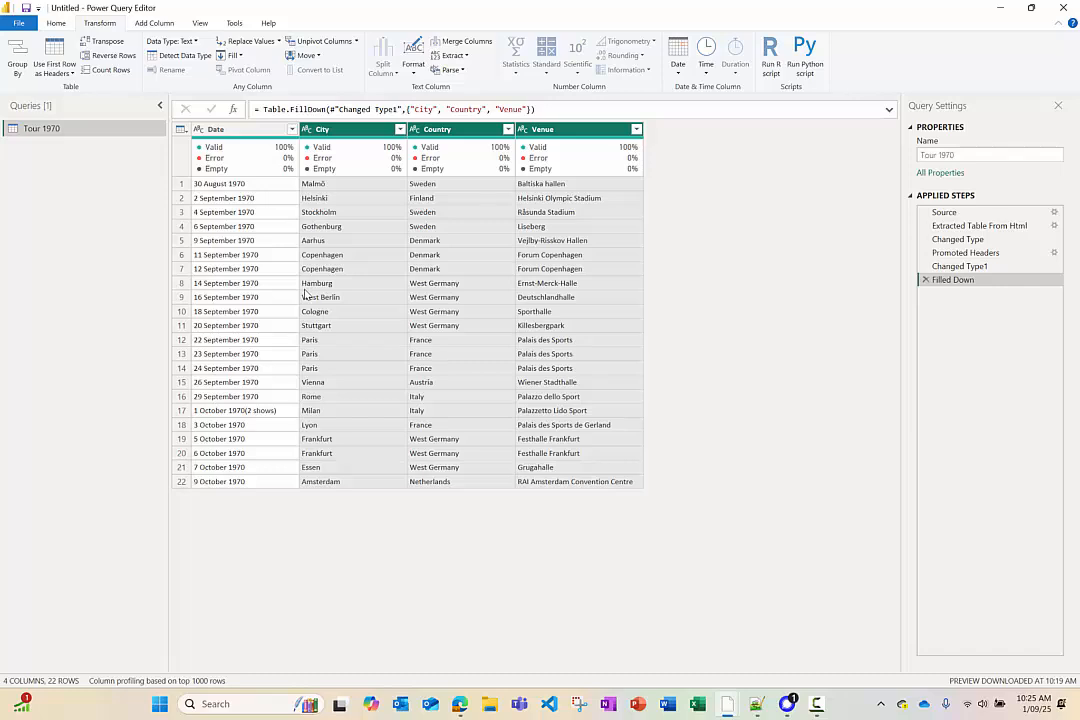
{"action": "right_click", "coordinate": [241, 135]}
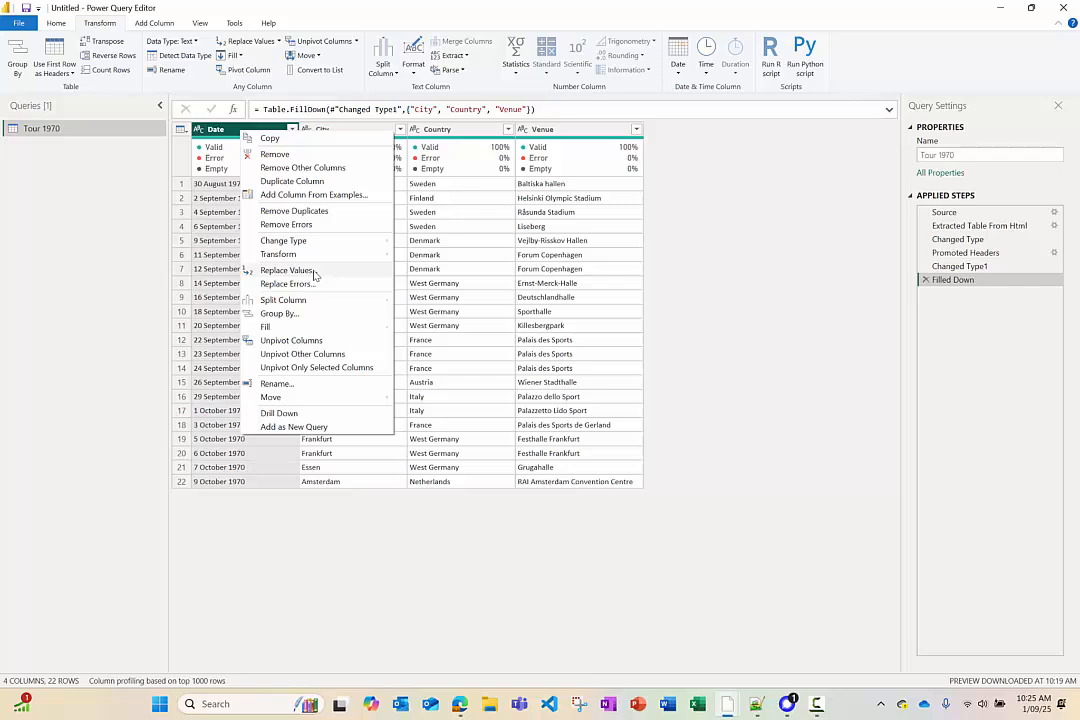
{"action": "left_click", "coordinate": [290, 271]}
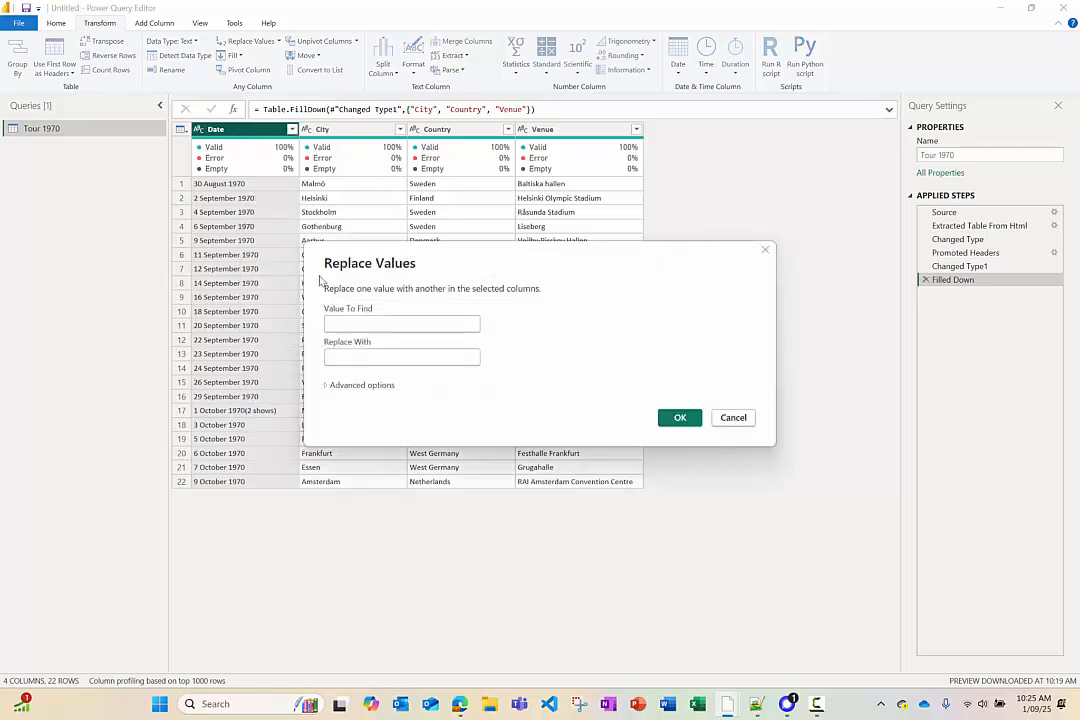
{"action": "type", "text": "2 shows"}
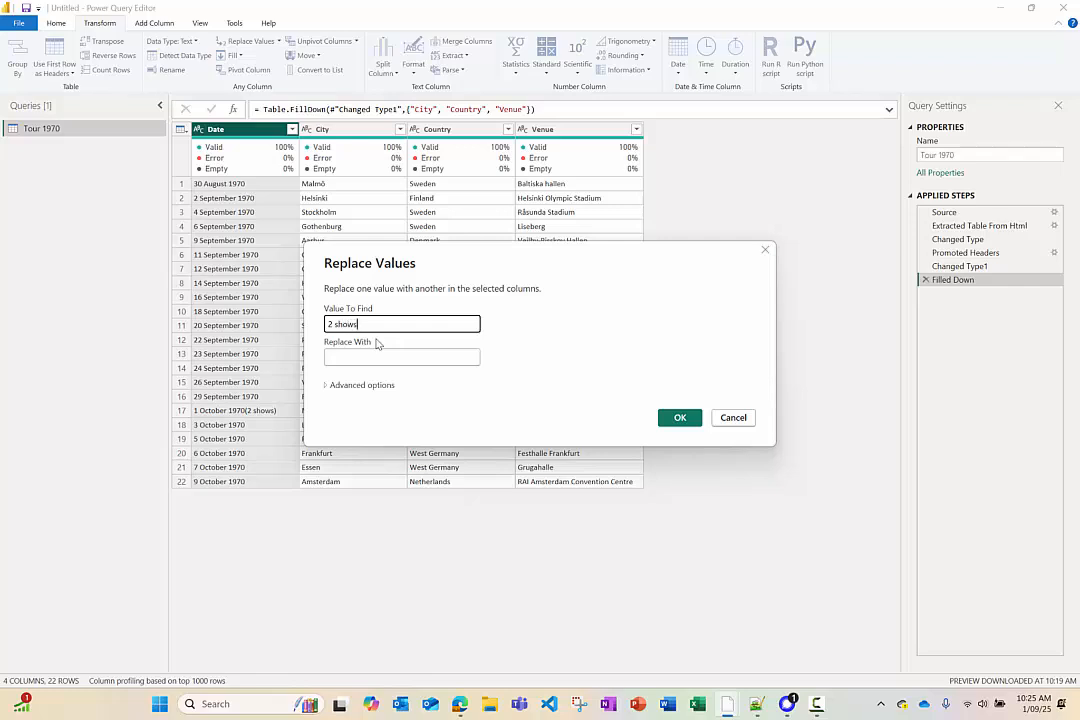
{"action": "left_click", "coordinate": [367, 357]}
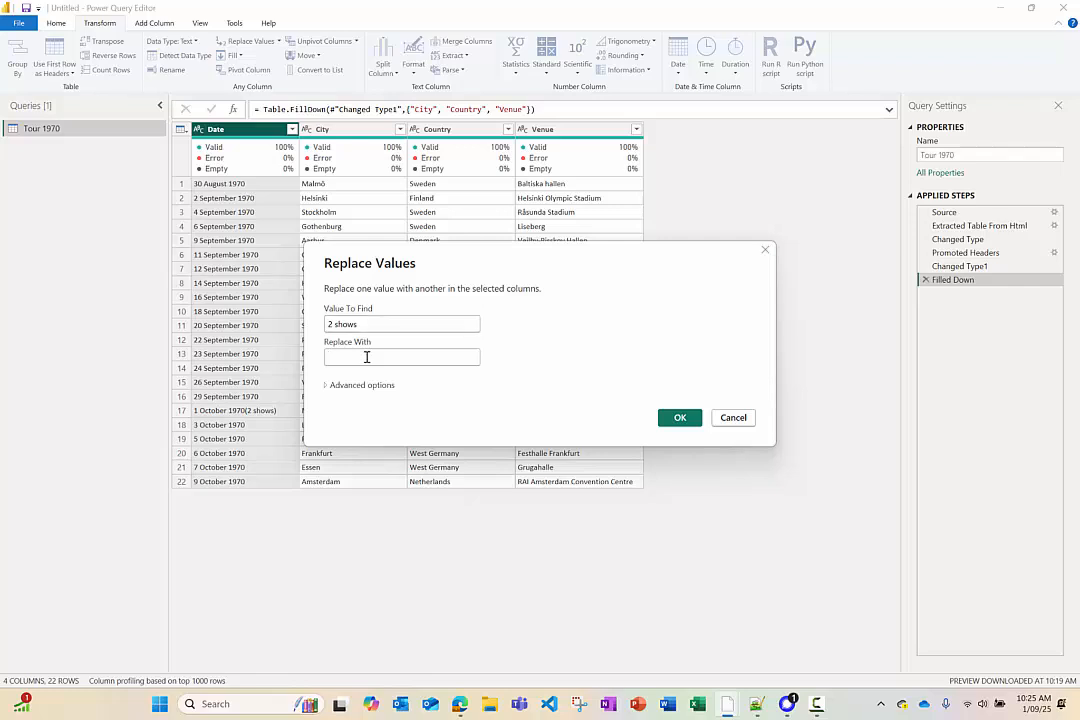
{"action": "left_click", "coordinate": [367, 357]}
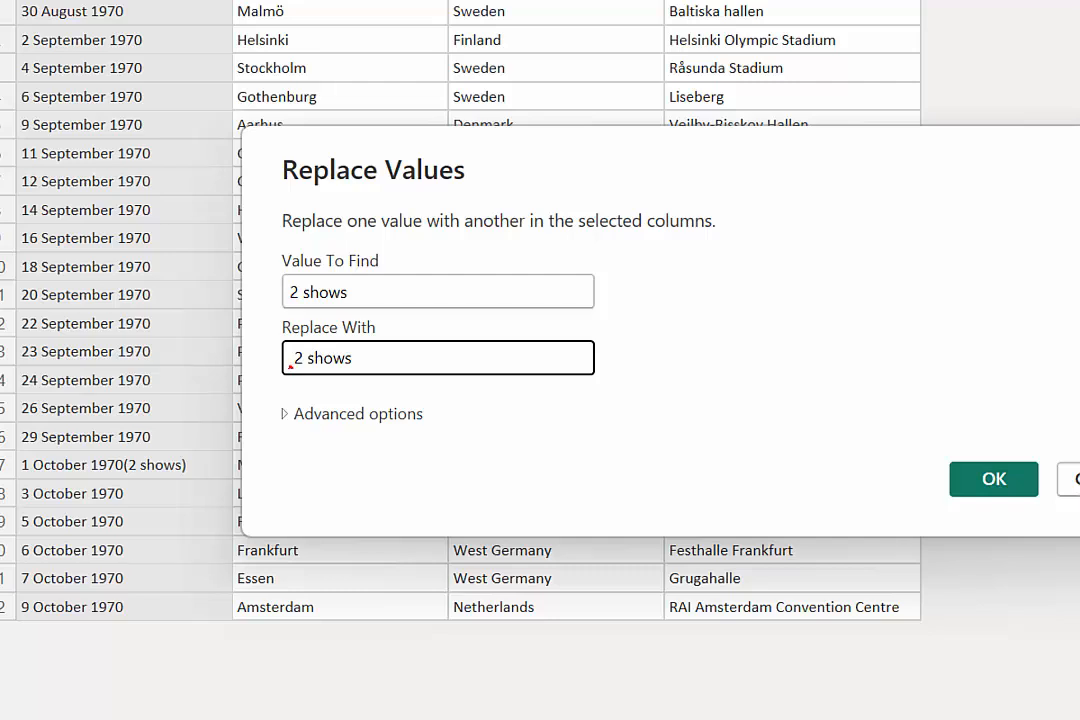
{"action": "left_click_drag", "start_coordinate": [290, 365], "coordinate": [290, 412]}
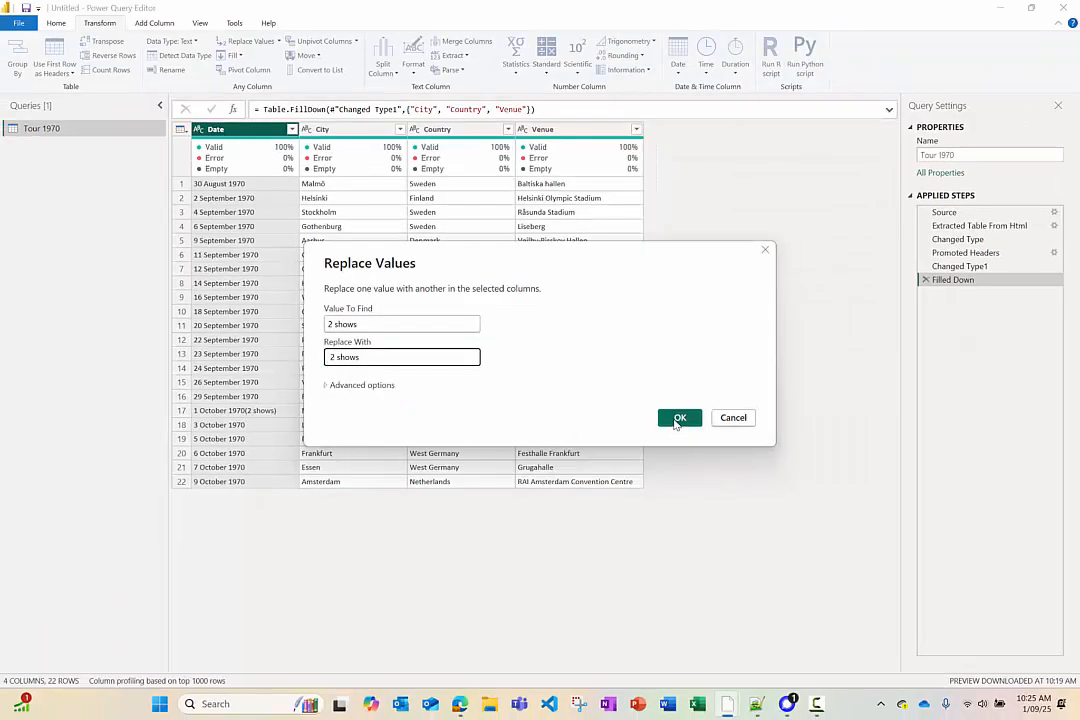
{"action": "left_click", "coordinate": [994, 479]}
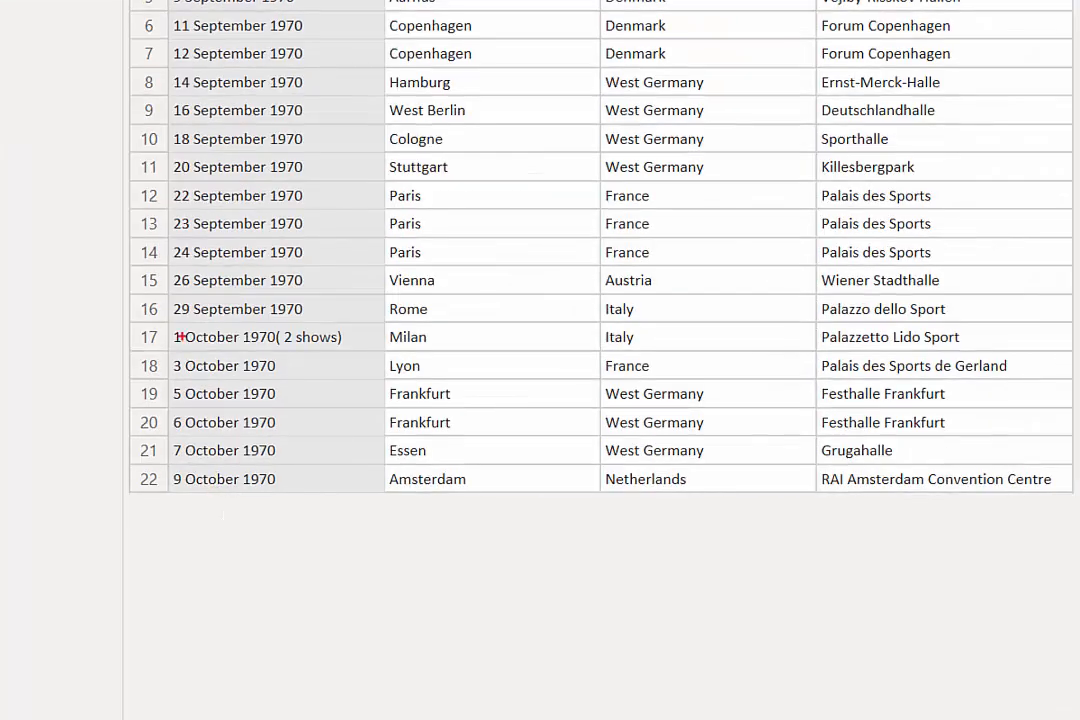
- Split the Date column by the Space delimiter at each occurrence of the delimiter
{"action": "left_click_drag", "start_coordinate": [185, 308], "coordinate": [181, 328]}
{"action": "left_click_drag", "start_coordinate": [245, 300], "coordinate": [240, 328]}
{"action": "mouse_move", "coordinate": [285, 292]}
{"action": "left_mouse_down"}
{"action": "mouse_move", "coordinate": [280, 328]}
{"action": "mouse_move", "coordinate": [297, 331]}
{"action": "mouse_move", "coordinate": [290, 368]}
{"action": "left_mouse_up"}
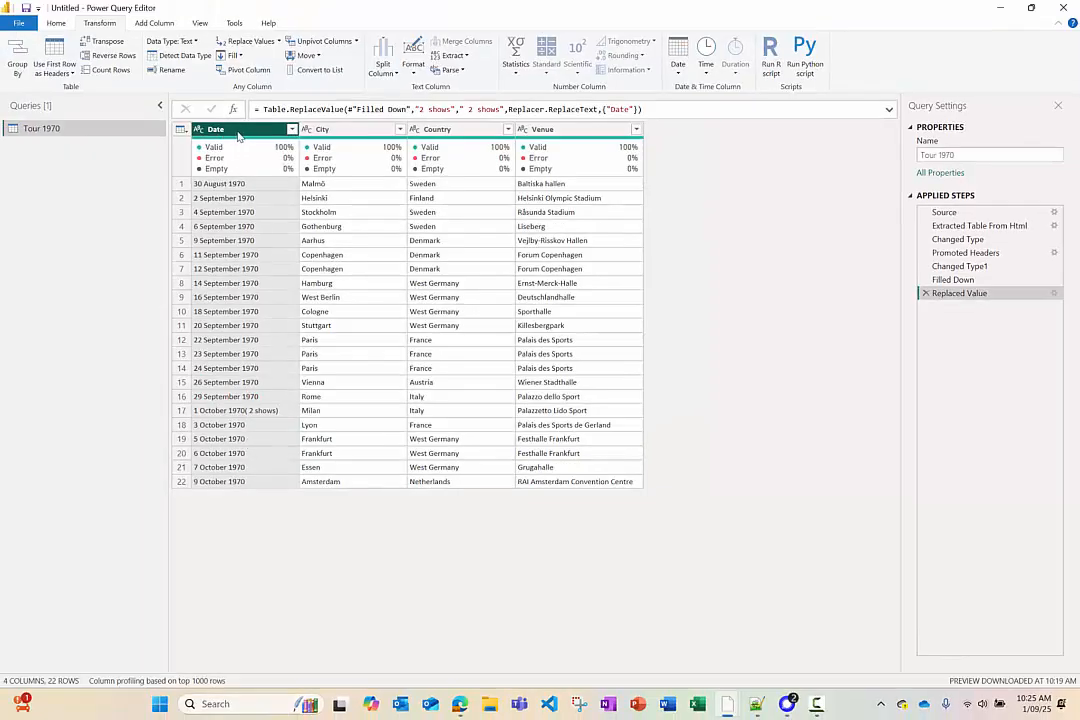
{"action": "right_click", "coordinate": [238, 134]}
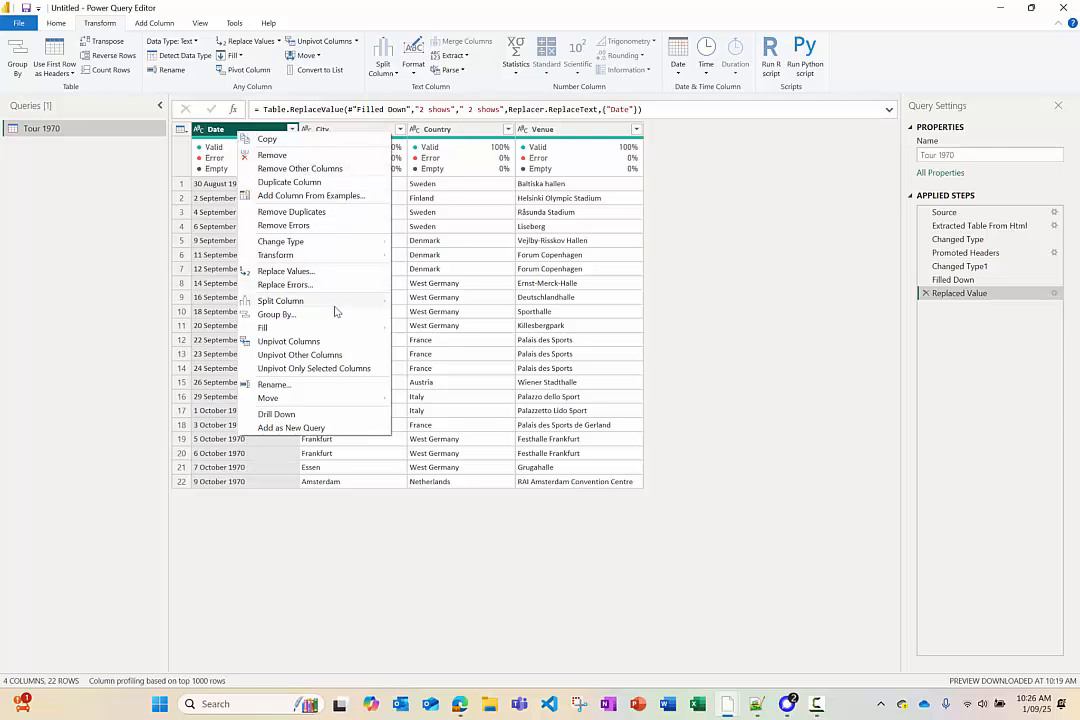
{"action": "mouse_move", "coordinate": [335, 303]}
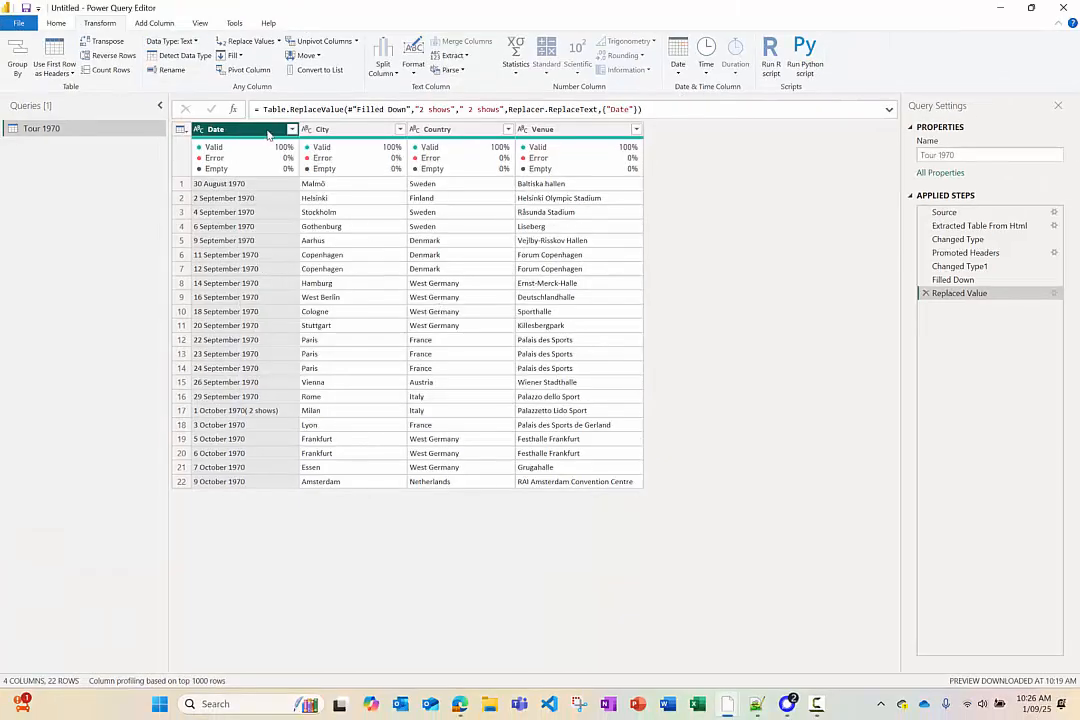
{"action": "right_click", "coordinate": [264, 130]}
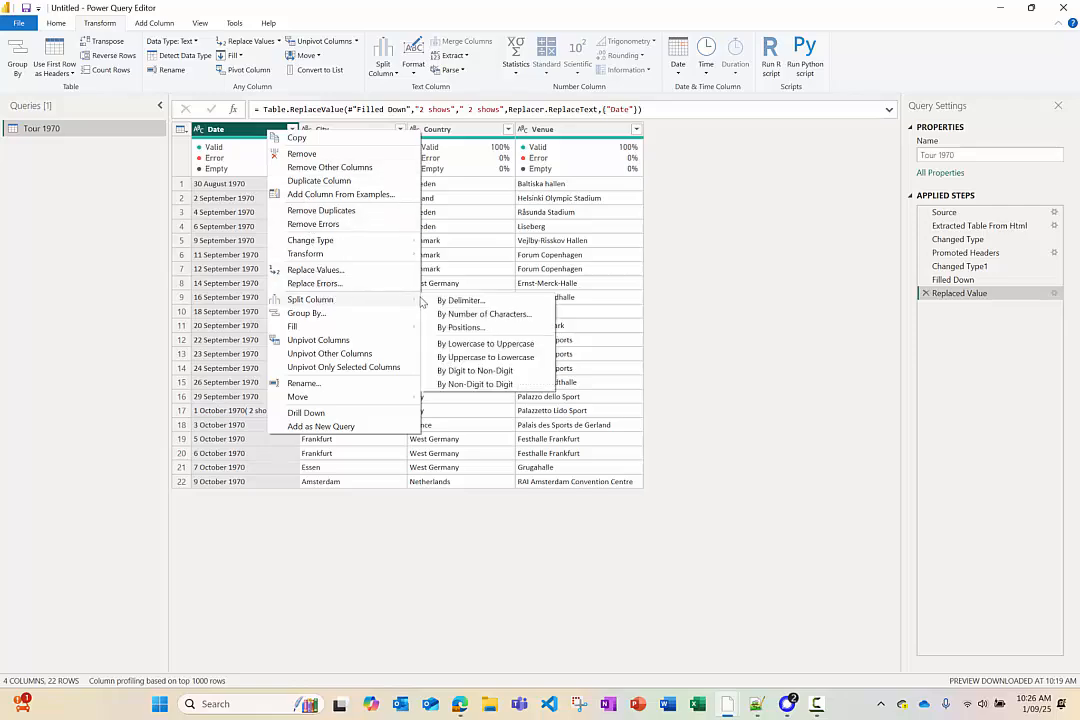
{"action": "left_click", "coordinate": [467, 303]}
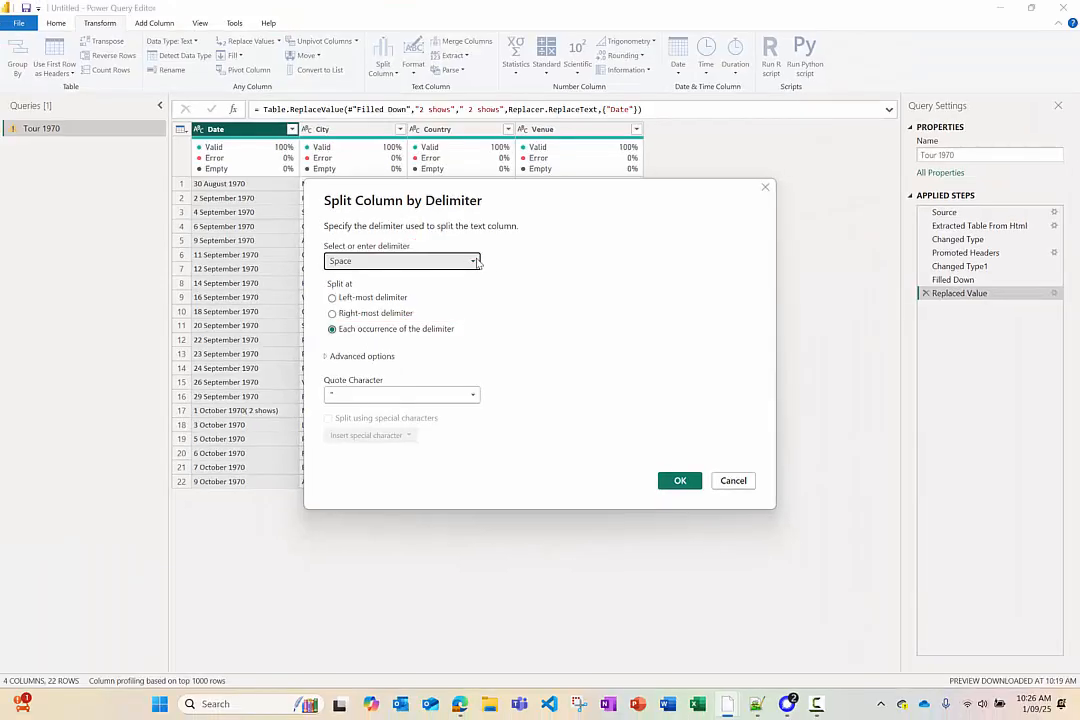
{"action": "left_click", "coordinate": [477, 261]}
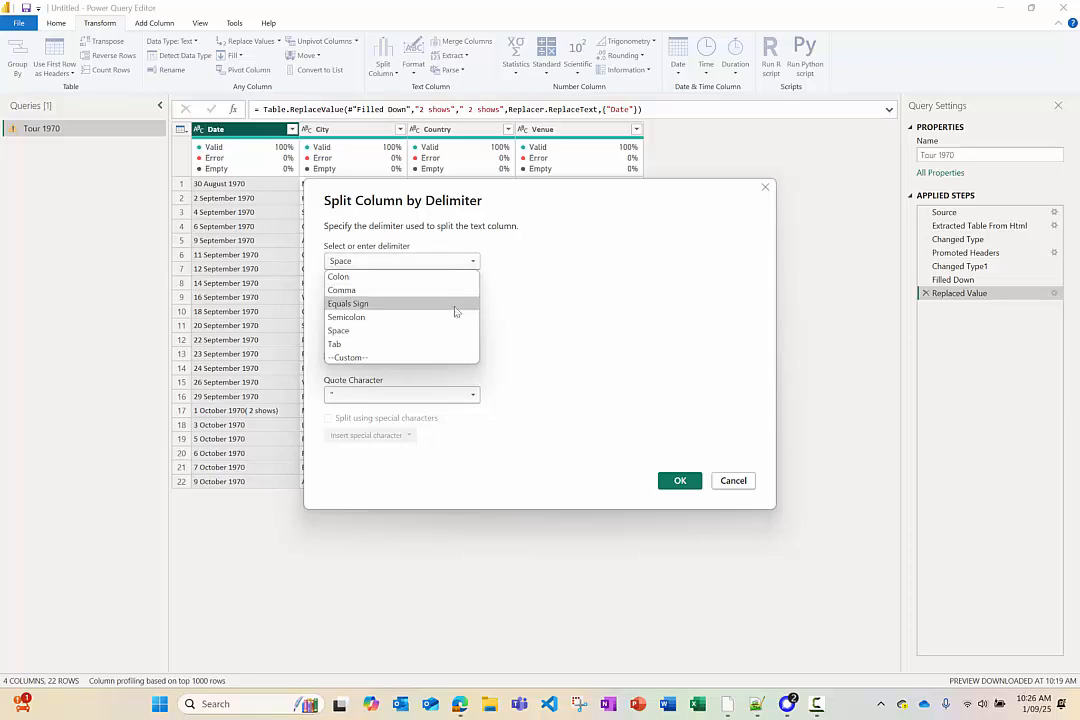
{"action": "left_click", "coordinate": [362, 331]}
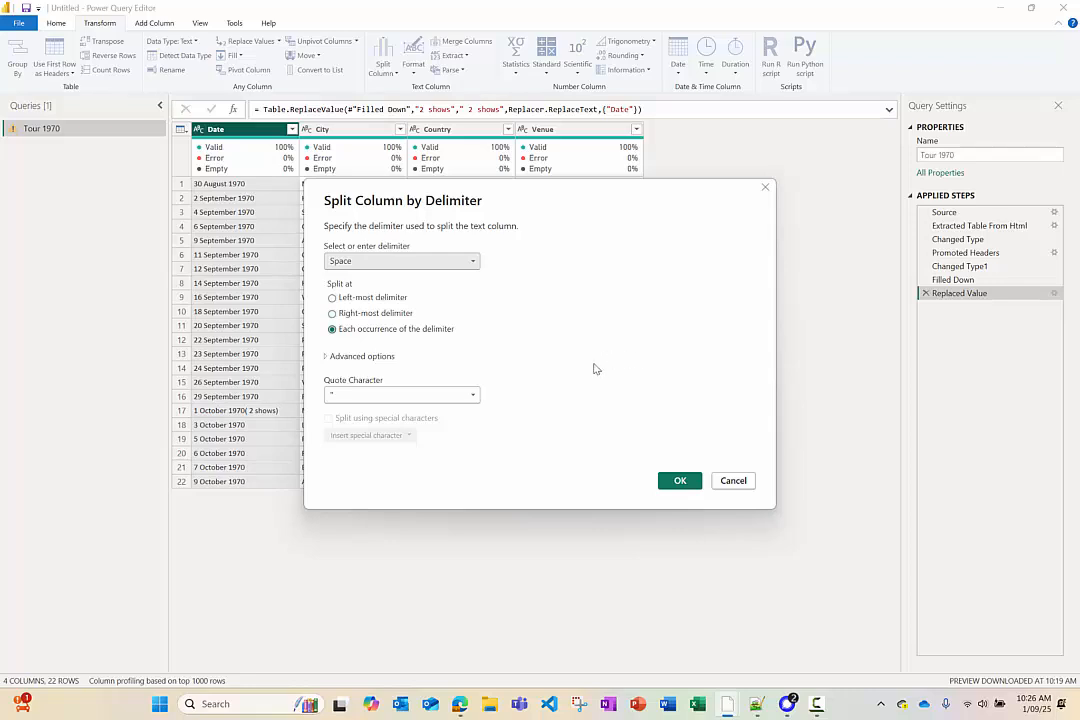
{"action": "left_click", "coordinate": [688, 483]}
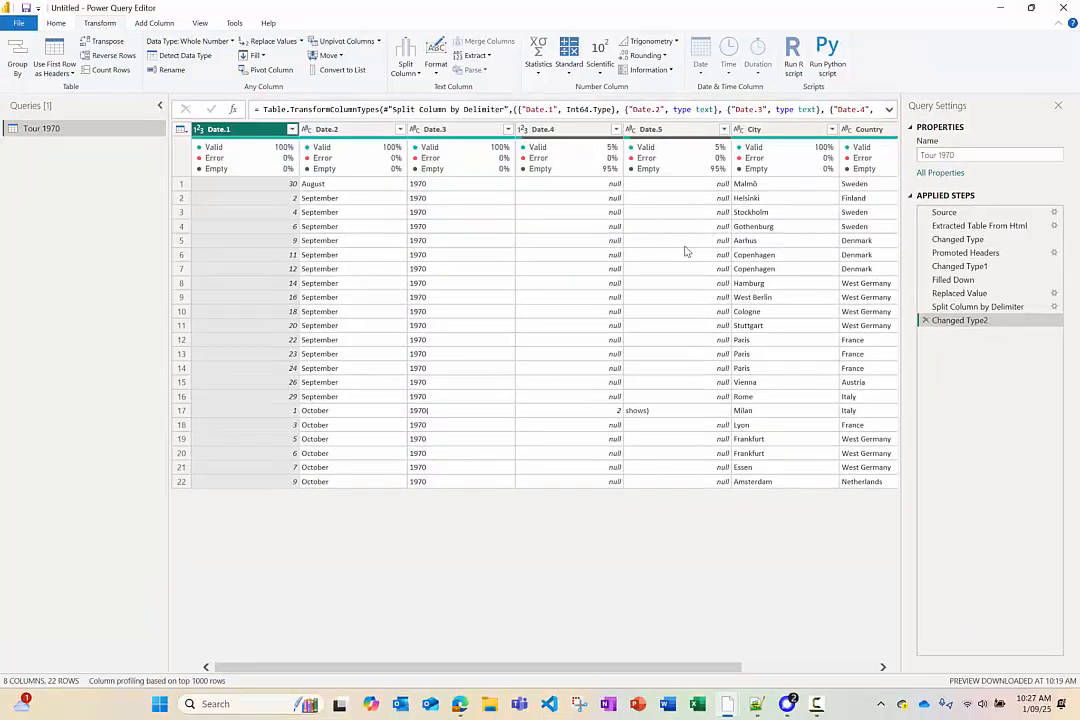
- Remove the Date.5 column and replace the null values in the Date.4 column with 1
{"action": "right_click", "coordinate": [679, 133]}
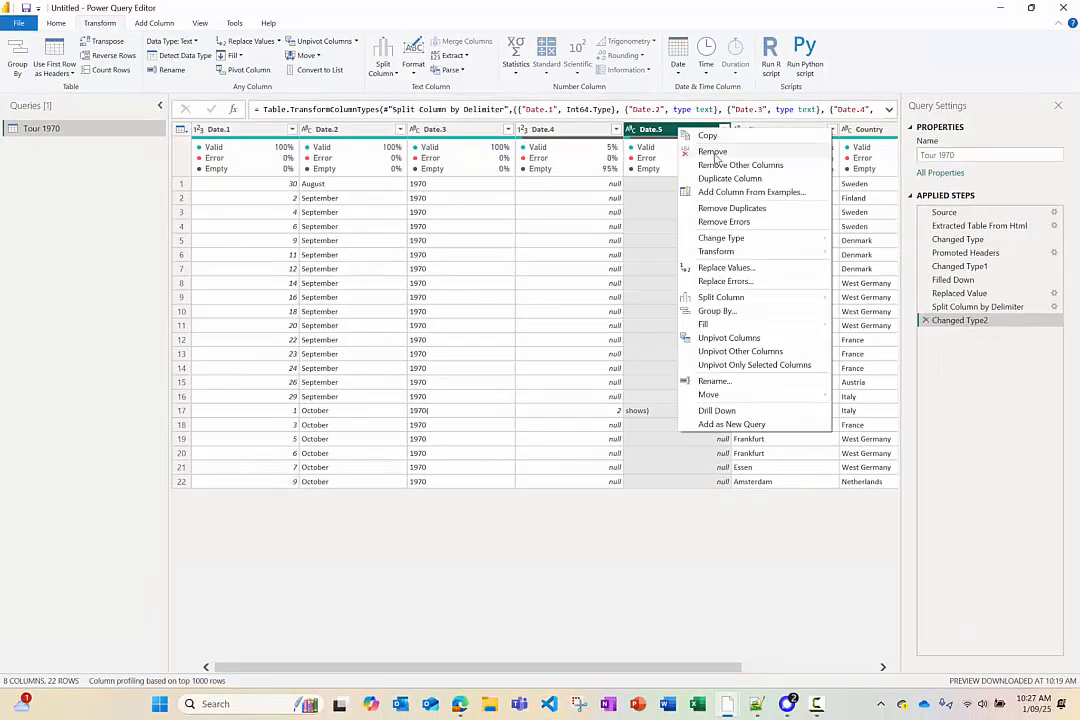
{"action": "left_click", "coordinate": [713, 152]}
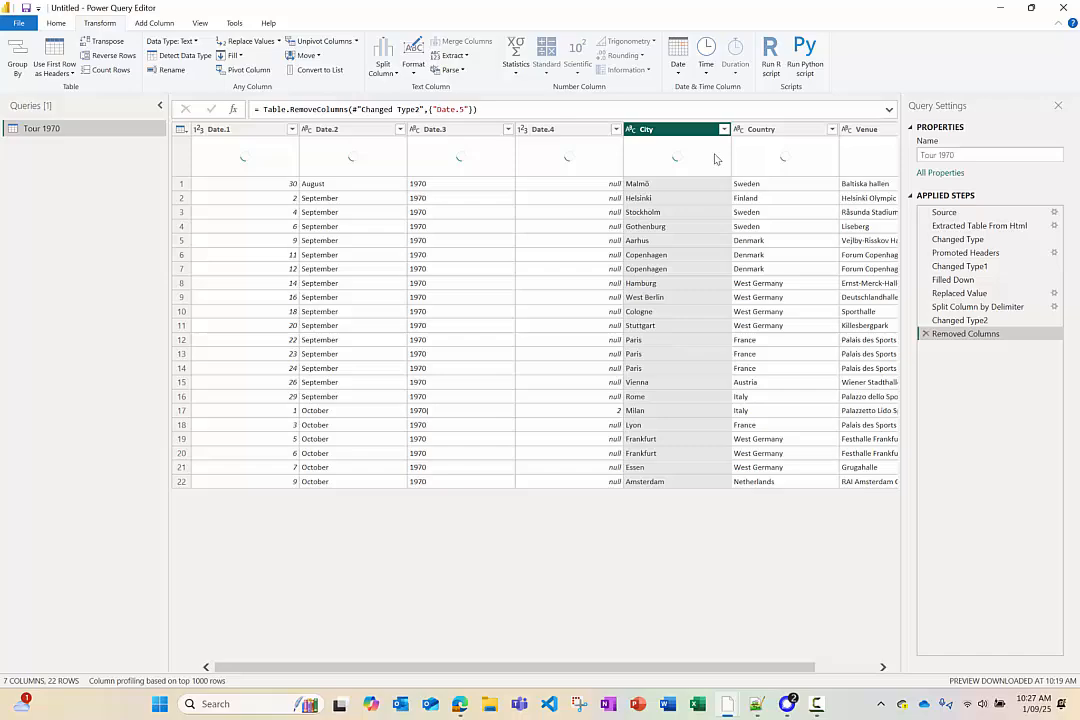
{"action": "left_click", "coordinate": [563, 131]}
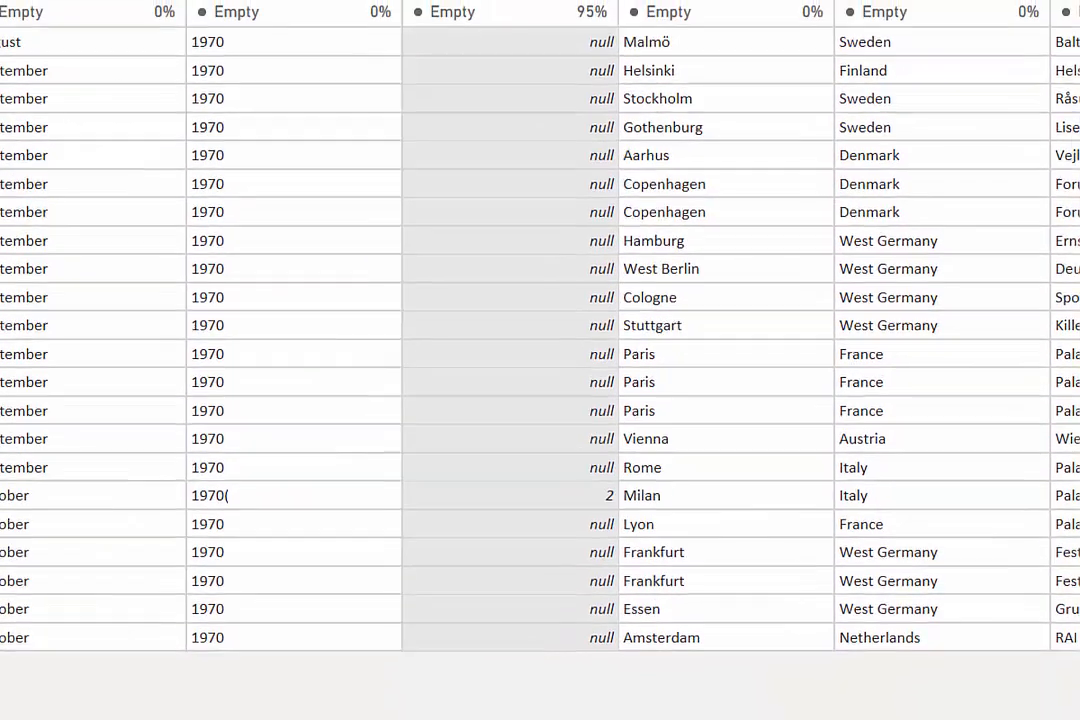
{"action": "left_click", "coordinate": [629, 311]}
{"action": "left_click_drag", "start_coordinate": [588, 499], "coordinate": [538, 506]}
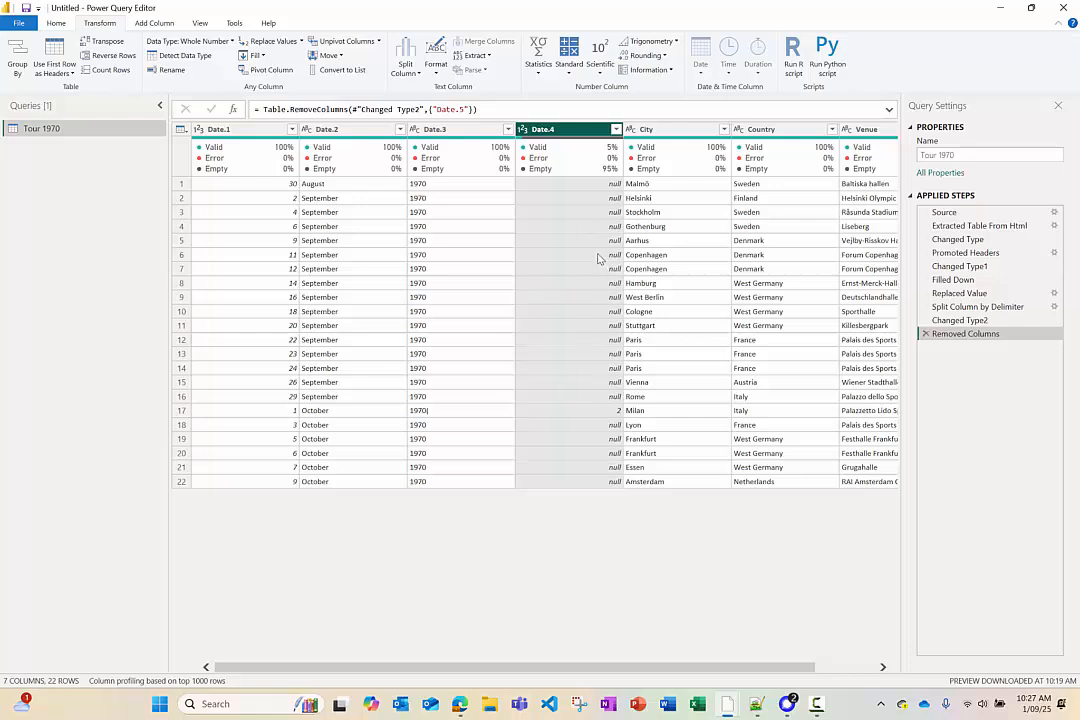
{"action": "right_click", "coordinate": [595, 186]}
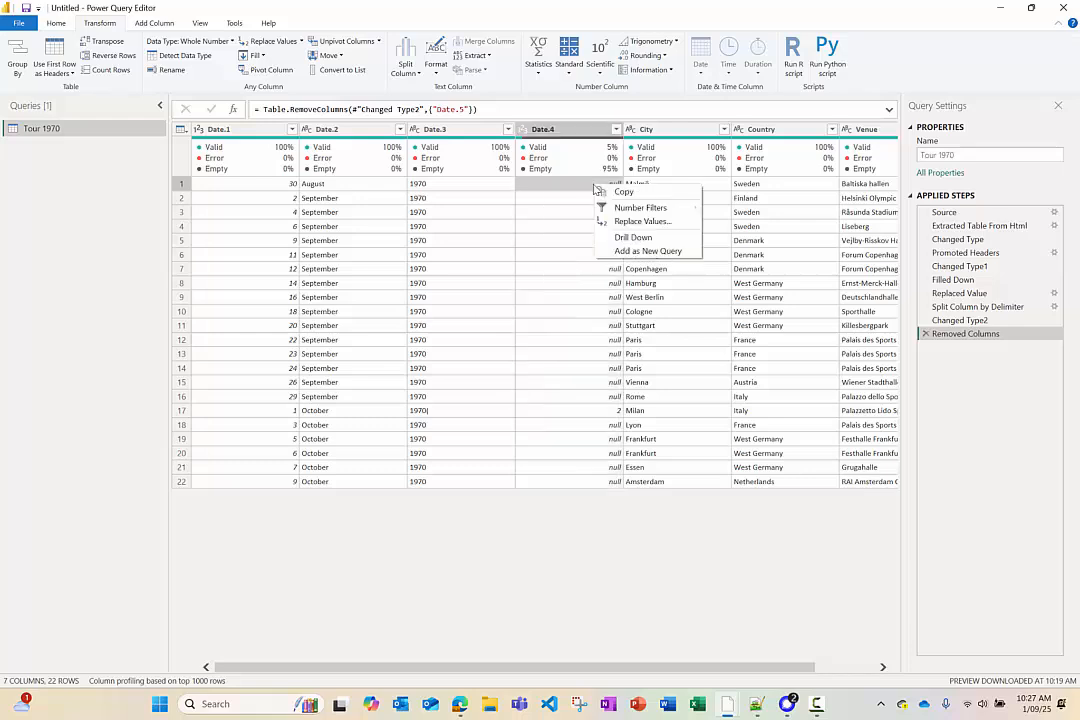
{"action": "left_click", "coordinate": [641, 222]}
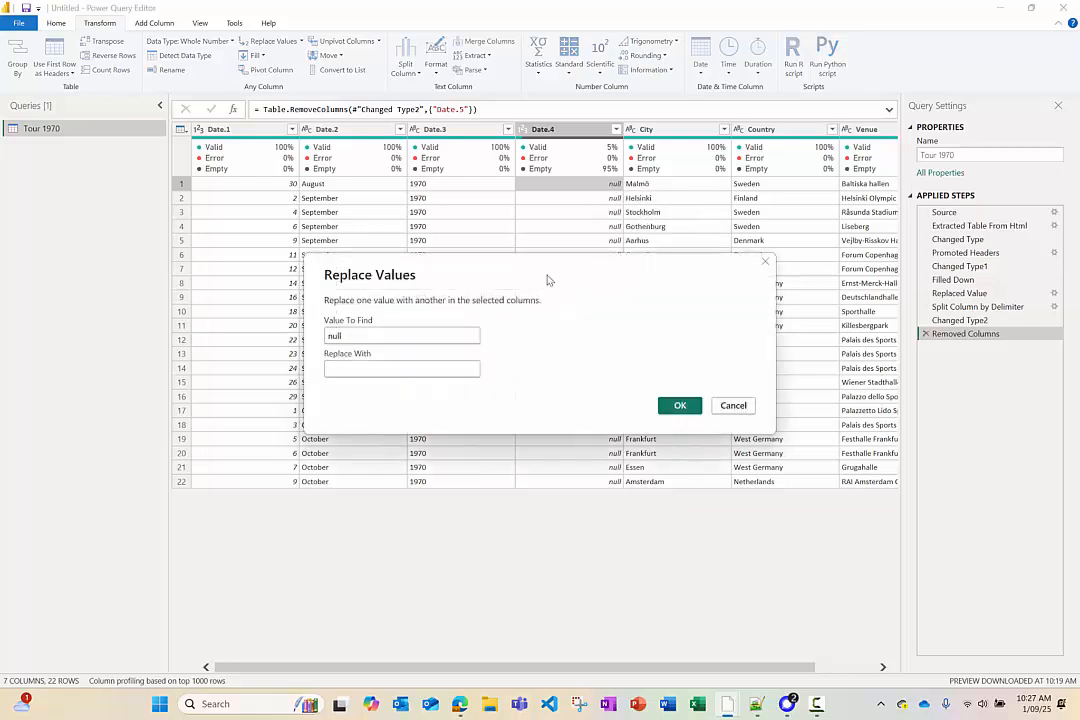
{"action": "type", "text": "1"}
{"action": "left_click", "coordinate": [680, 405]}
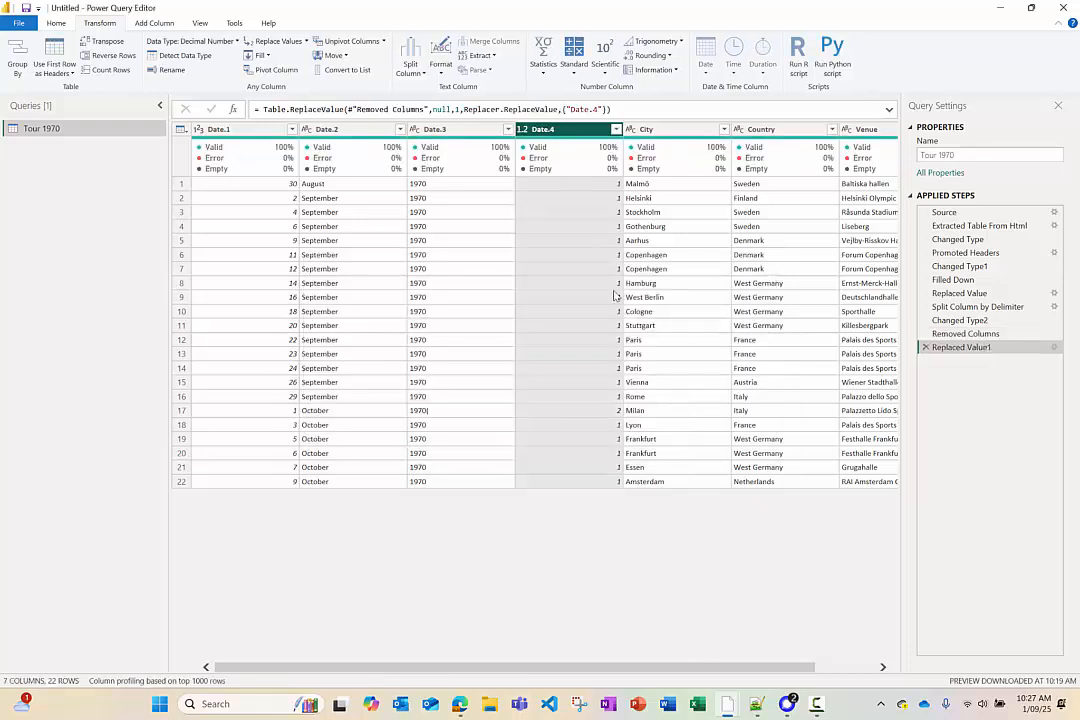
- Rename the Date.4 column as NbShow and change its data type to Whole Number
{"action": "double_click", "coordinate": [556, 130]}
{"action": "type", "text": "NbShow"}
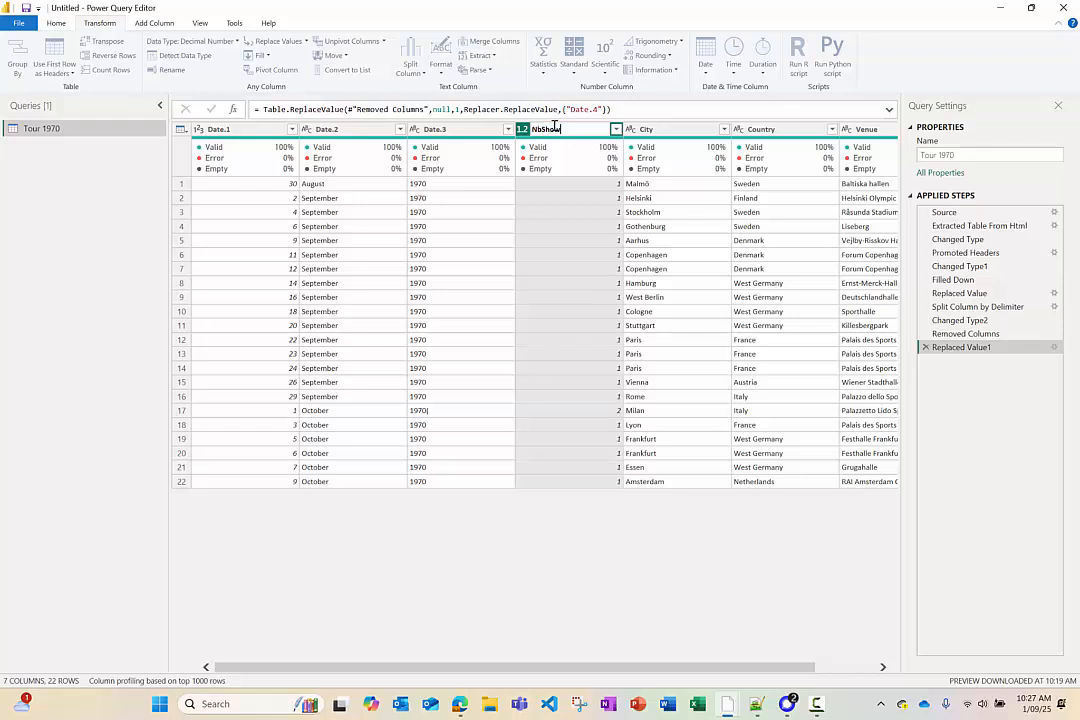
{"action": "key", "text": "Return"}
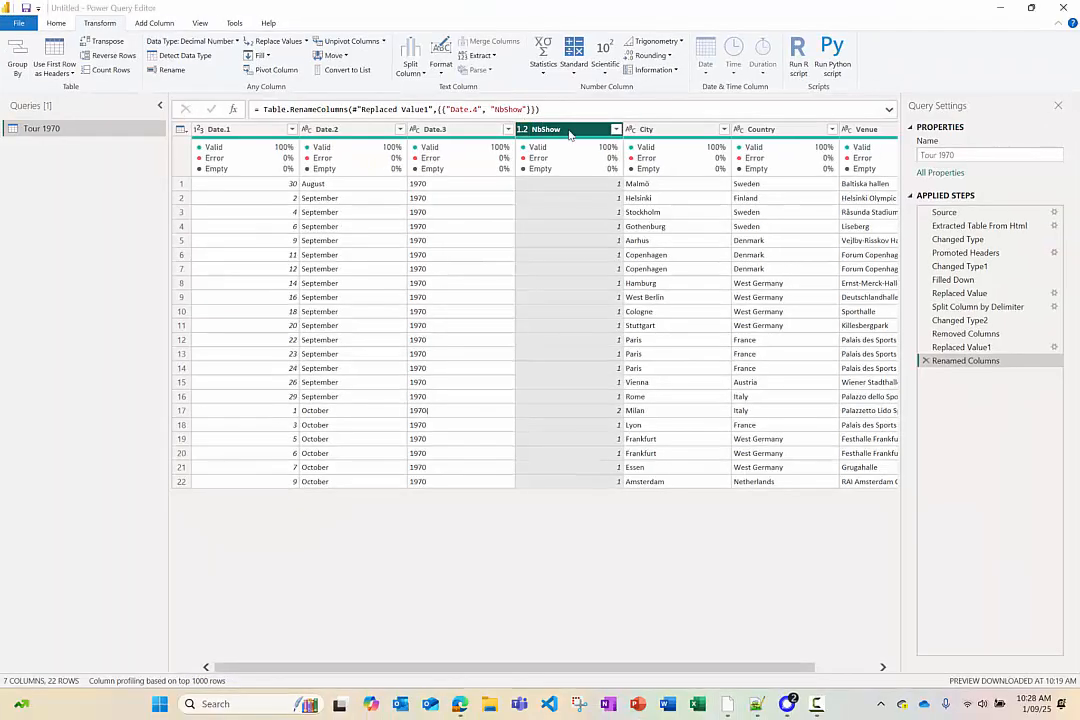
{"action": "right_click", "coordinate": [587, 138]}
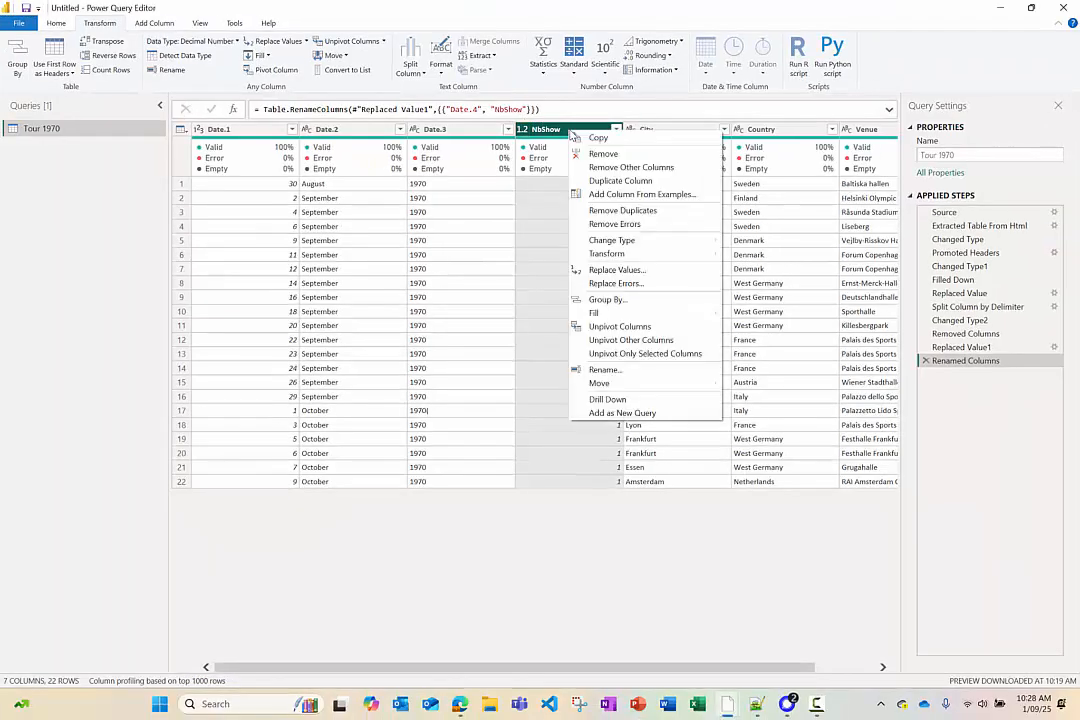
{"action": "mouse_move", "coordinate": [668, 240]}
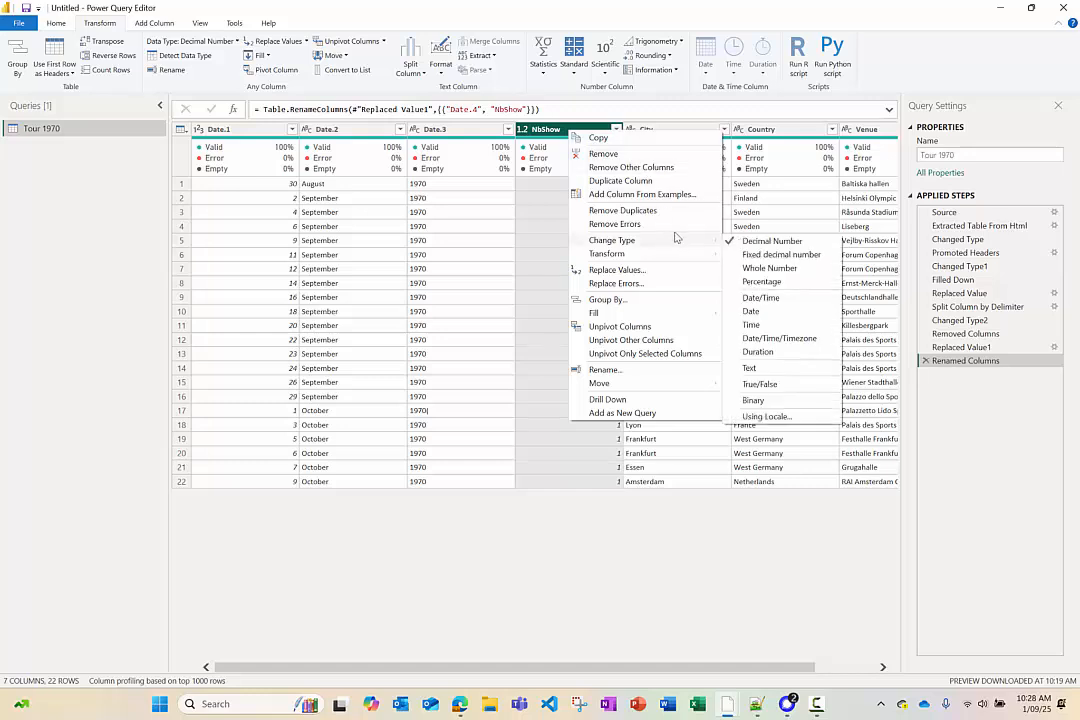
{"action": "left_click", "coordinate": [798, 272]}
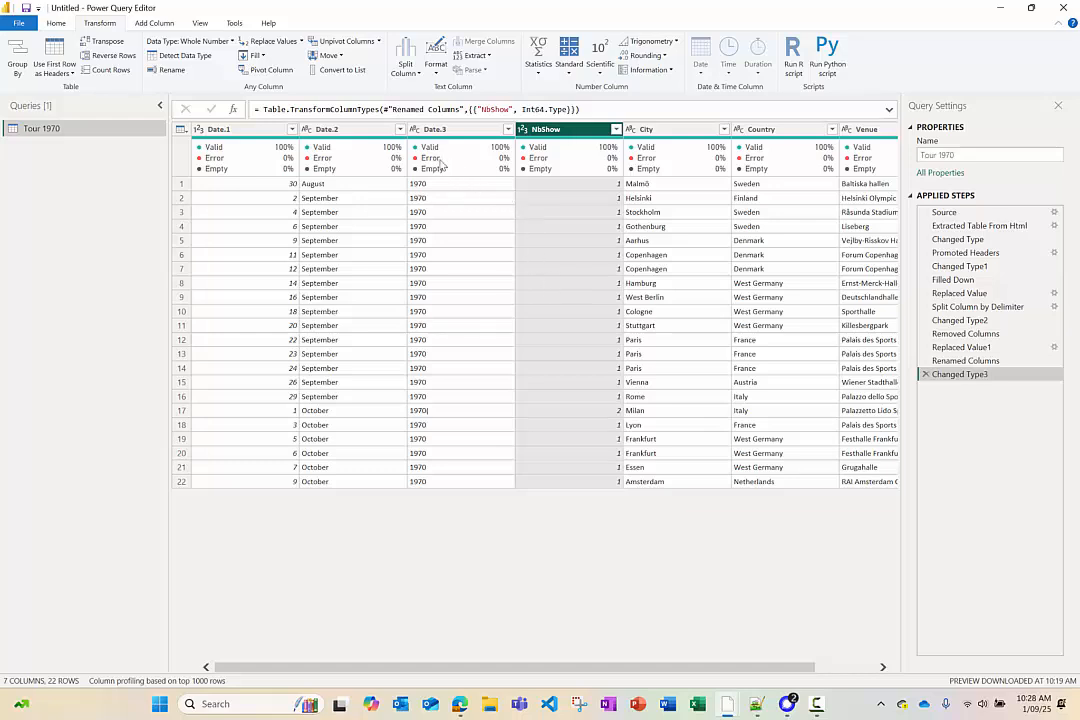
{"action": "left_click", "coordinate": [435, 284]}
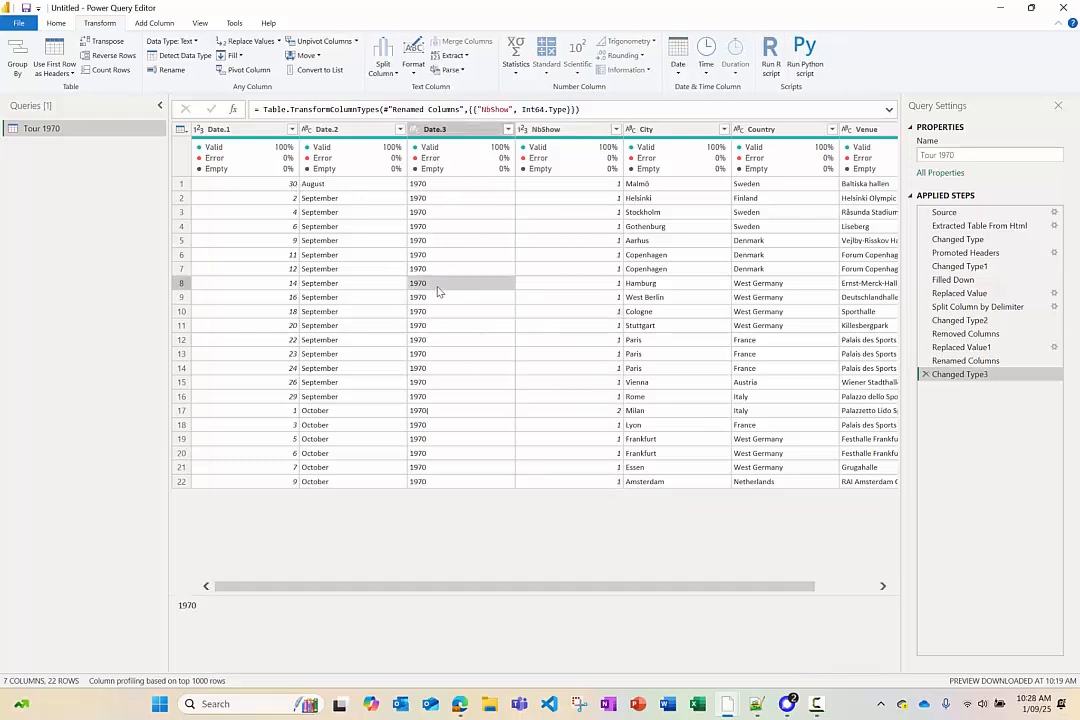
{"action": "left_click", "coordinate": [255, 186]}
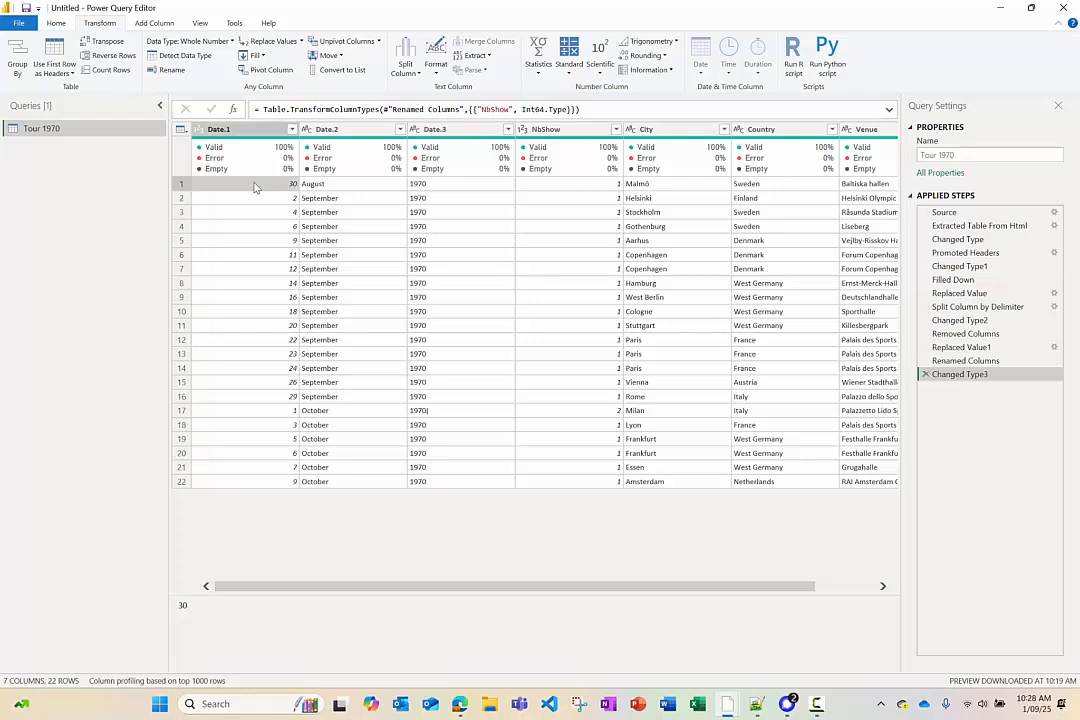
{"action": "left_click", "coordinate": [350, 188]}
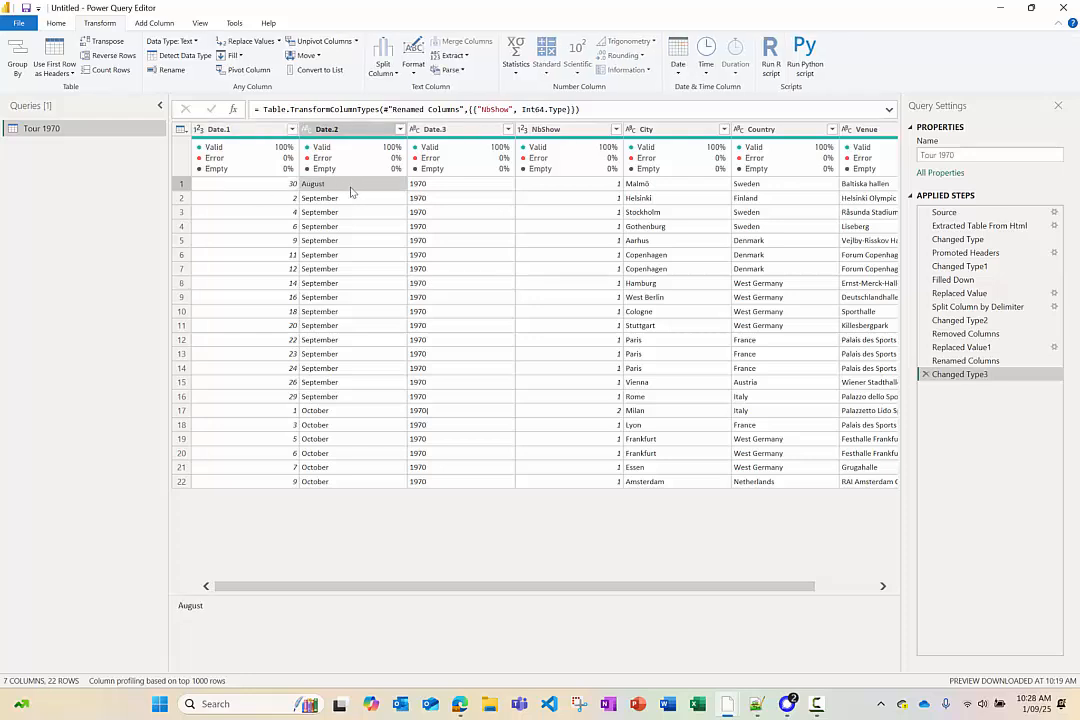
{"action": "left_click", "coordinate": [432, 190]}
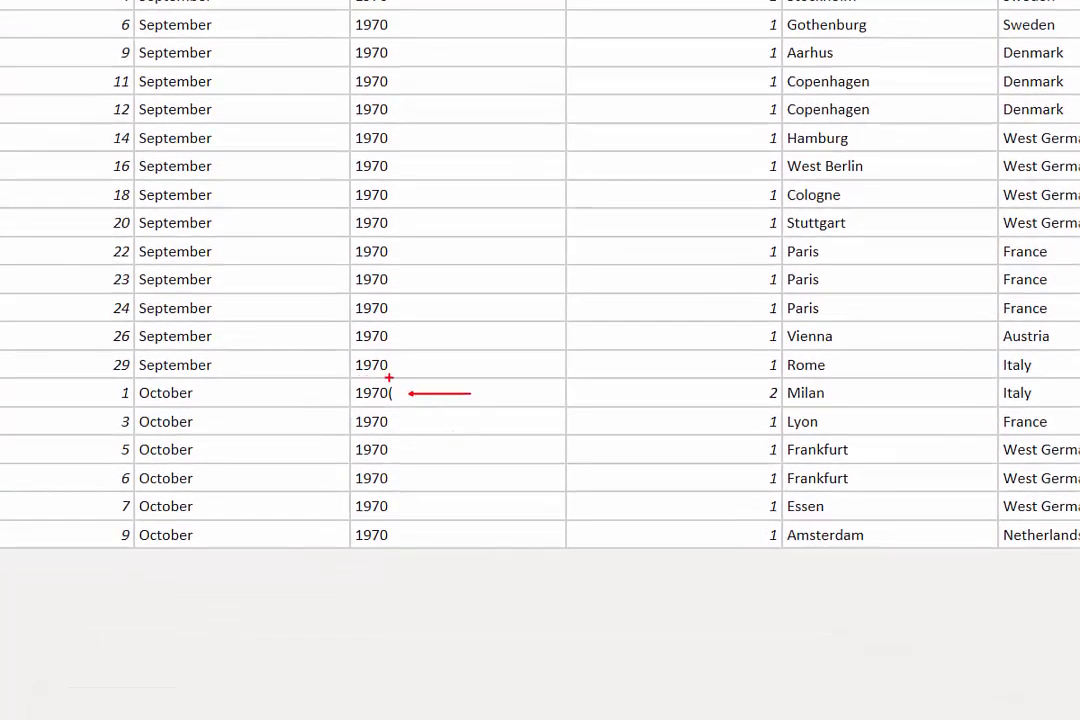
{"action": "left_click_drag", "start_coordinate": [381, 377], "coordinate": [397, 406]}
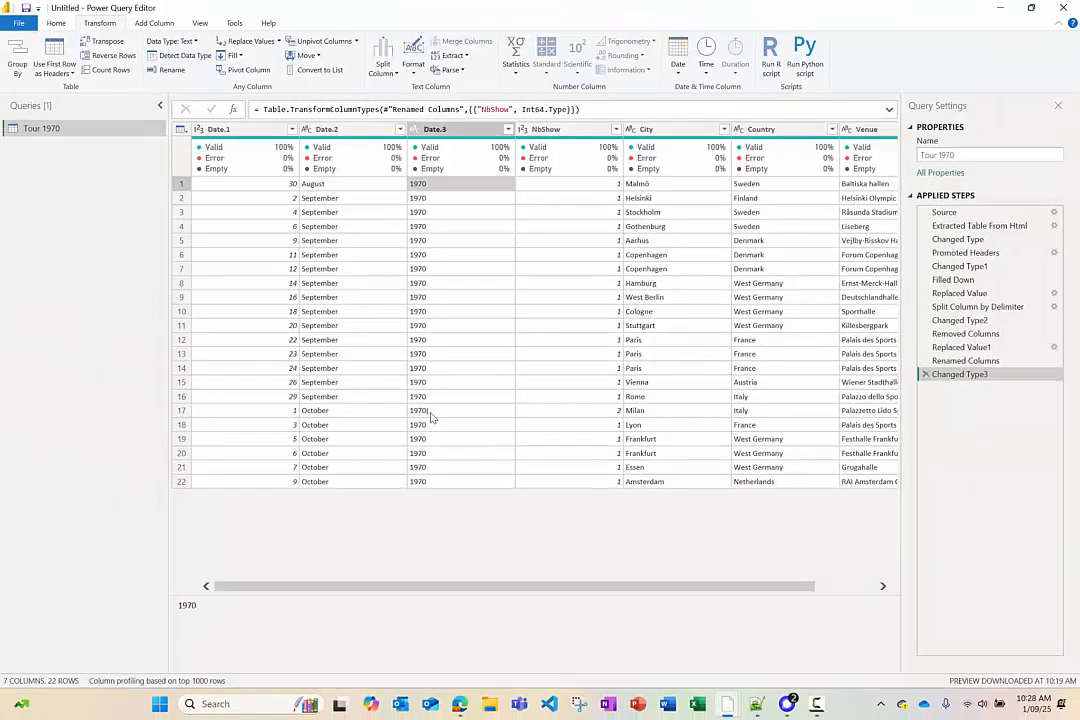
- Replace the "(" character in the Date.3 column with nothing
{"action": "right_click", "coordinate": [429, 399]}
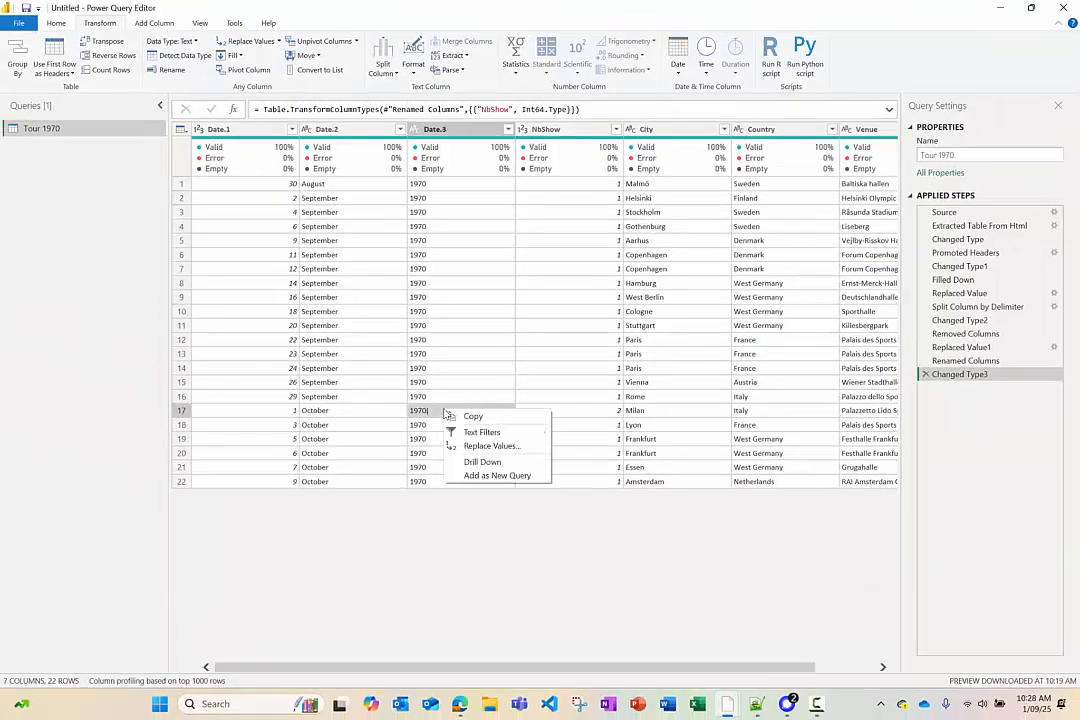
{"action": "left_click", "coordinate": [490, 446]}
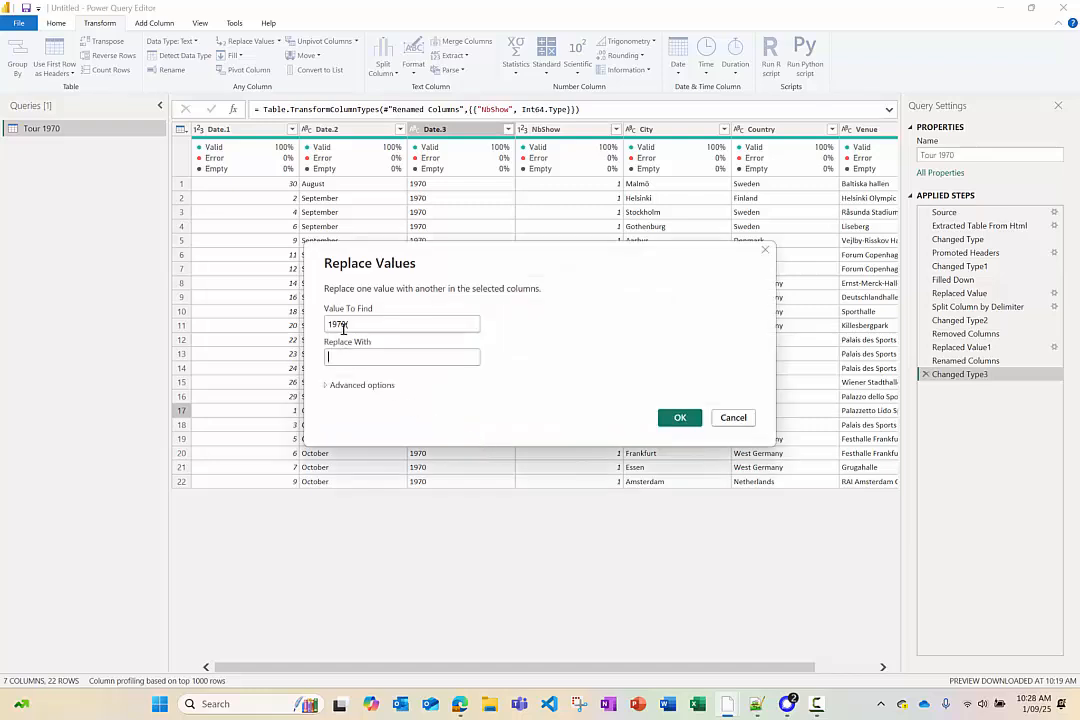
{"action": "left_click_drag", "start_coordinate": [345, 323], "coordinate": [312, 340]}
{"action": "key", "text": "BackSpace"}
{"action": "left_click", "coordinate": [352, 357]}
{"action": "left_click", "coordinate": [679, 420]}
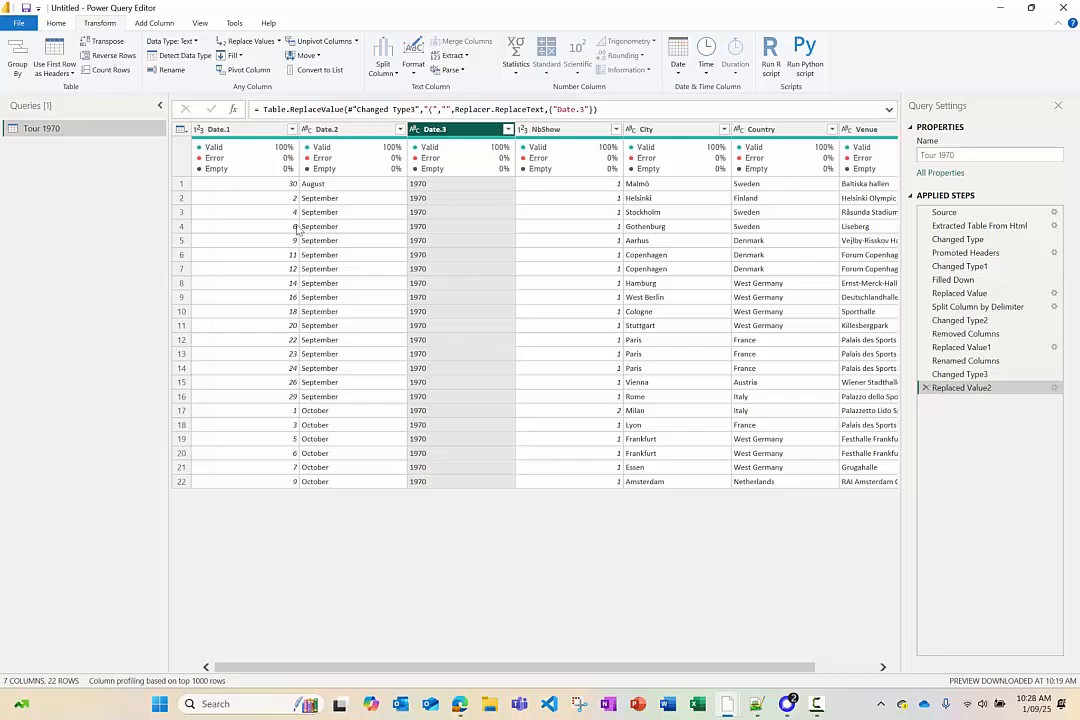
- Merge the Date.1, Date.2 and Date.3 columns into one column named Date, using a custom "\" separator
{"action": "left_click", "coordinate": [245, 131]}
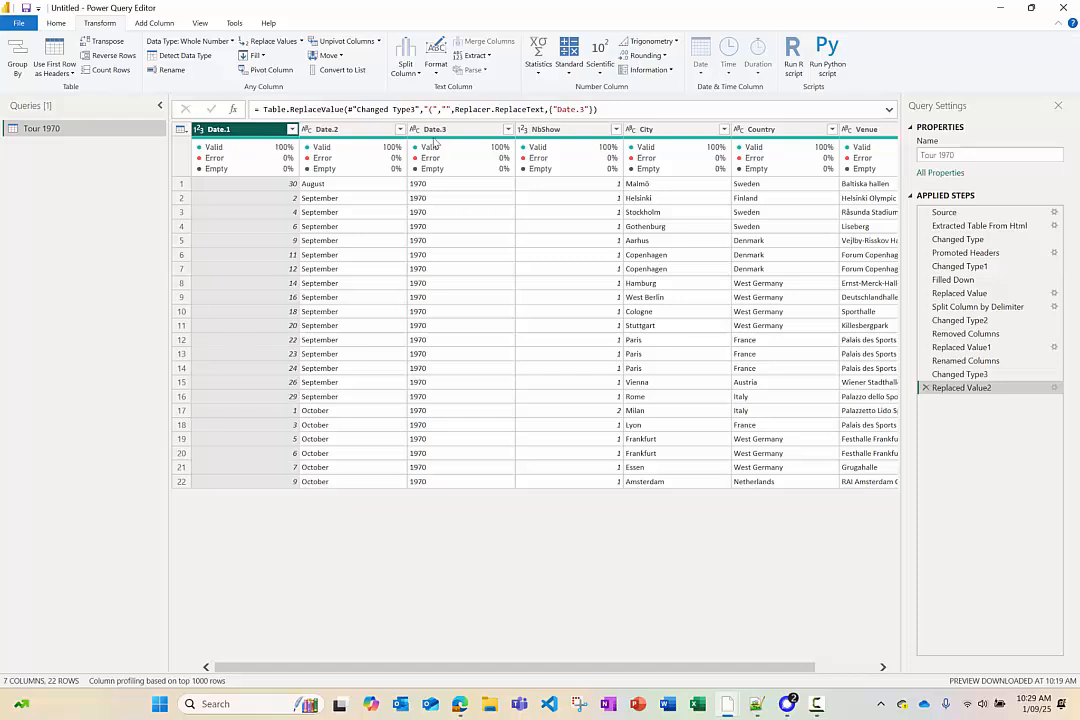
{"action": "left_click", "coordinate": [460, 130], "text": "shift"}
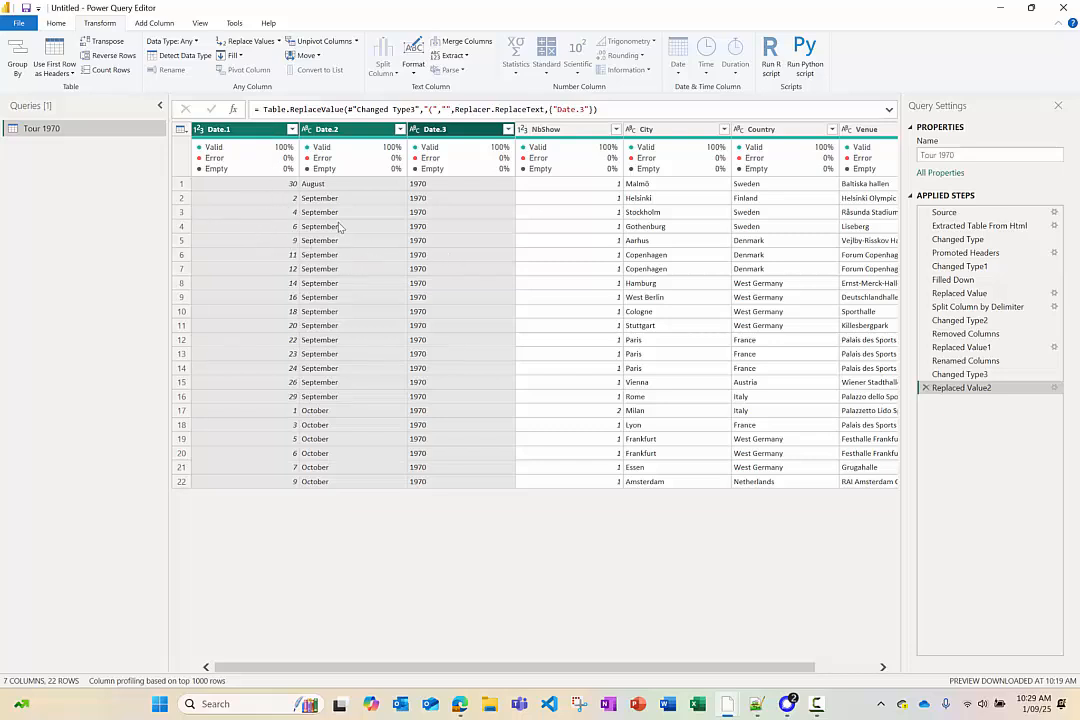
{"action": "right_click", "coordinate": [252, 131]}
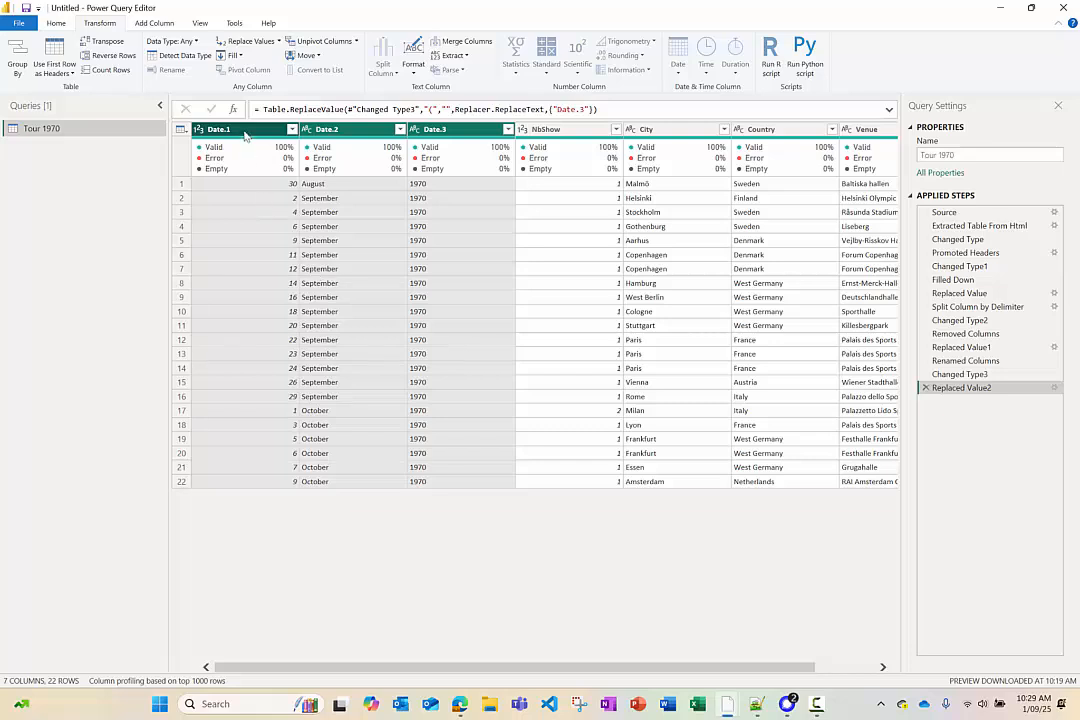
{"action": "right_click", "coordinate": [200, 55]}
{"action": "left_click", "coordinate": [292, 273]}
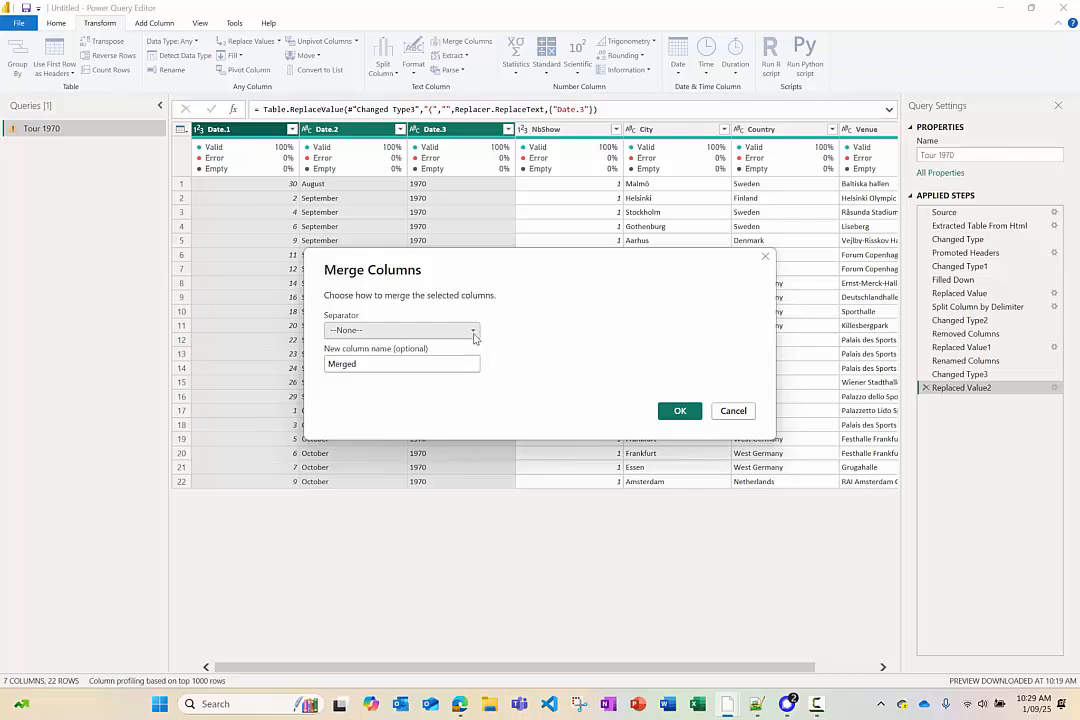
{"action": "left_click", "coordinate": [475, 332]}
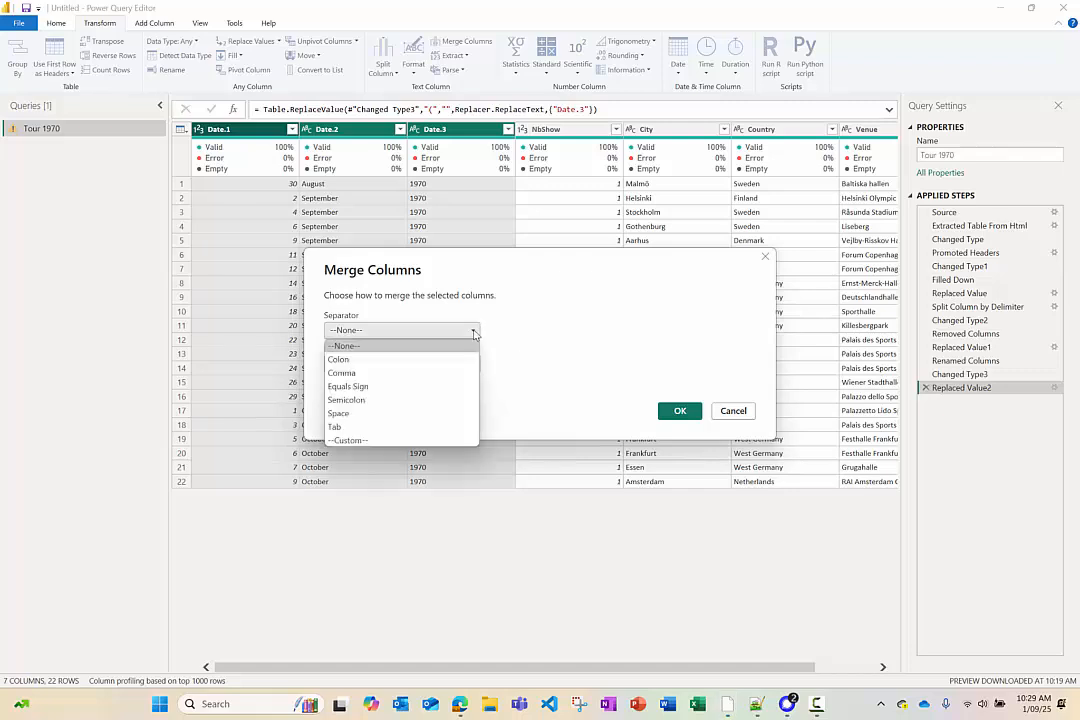
{"action": "left_click", "coordinate": [355, 440]}
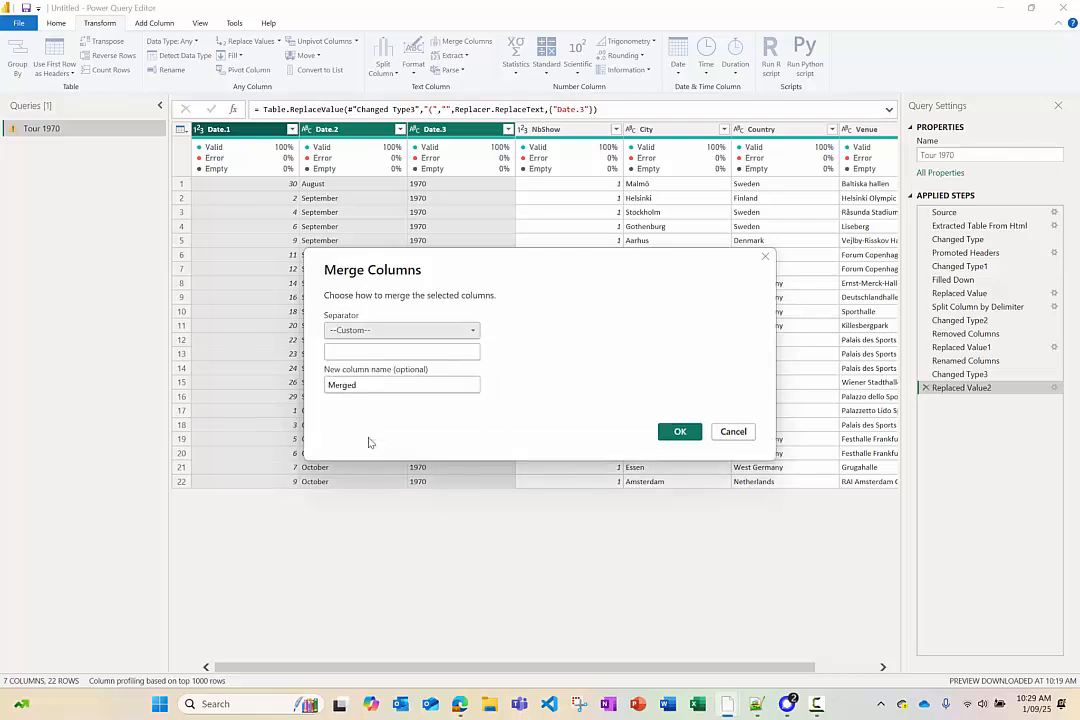
{"action": "left_click", "coordinate": [350, 352]}
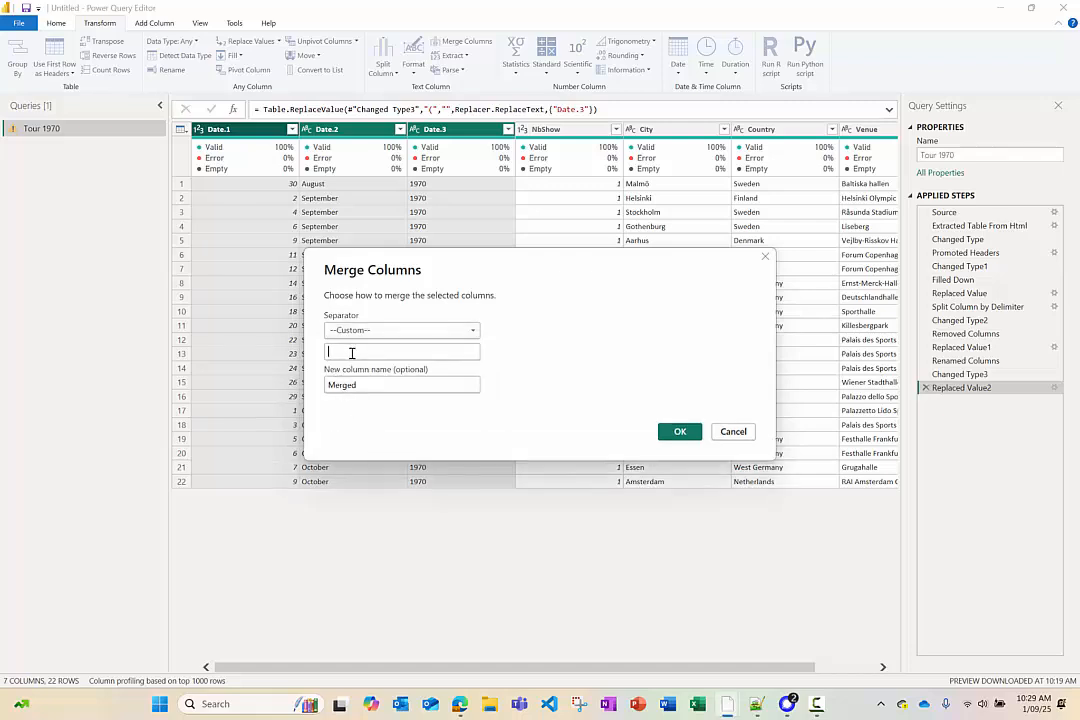
{"action": "type", "text": "\\"}
{"action": "double_click", "coordinate": [370, 388]}
{"action": "type", "text": "Date"}
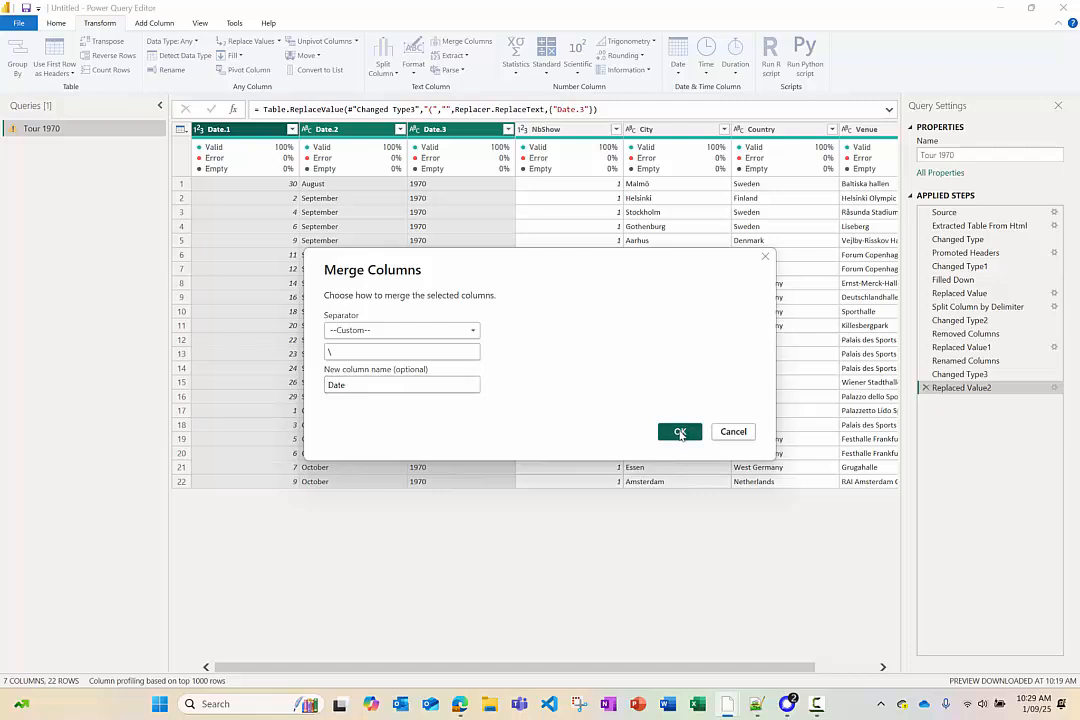
{"action": "left_click", "coordinate": [680, 432]}
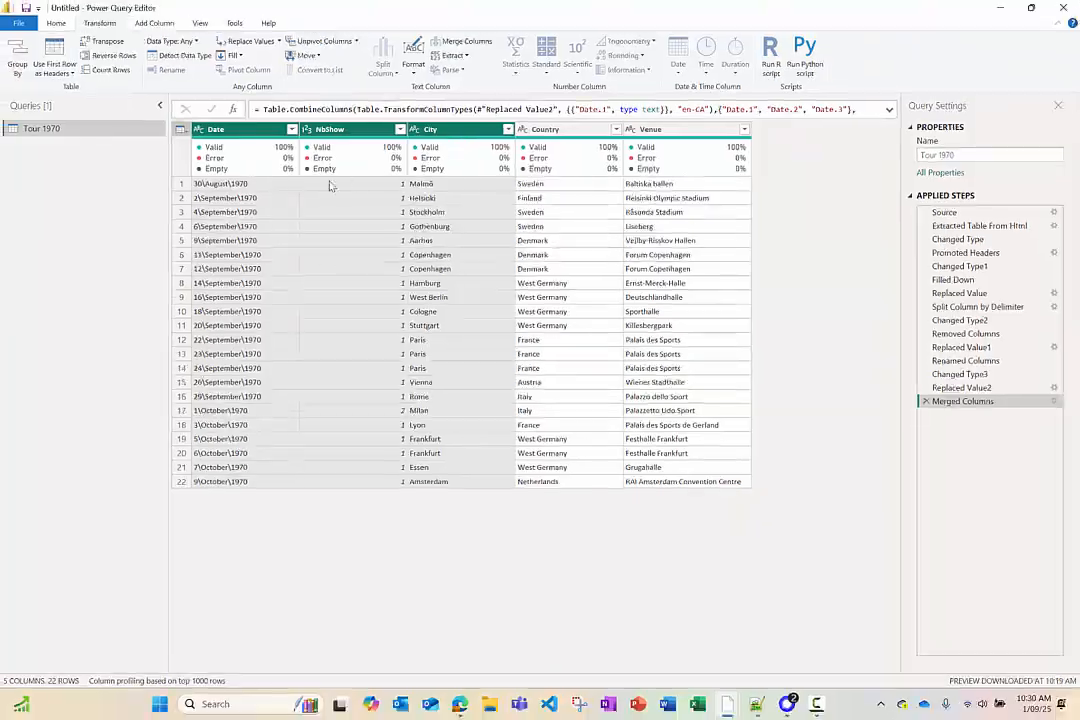
- Change the data type of the merged Date column to Date
{"action": "left_click", "coordinate": [268, 133]}
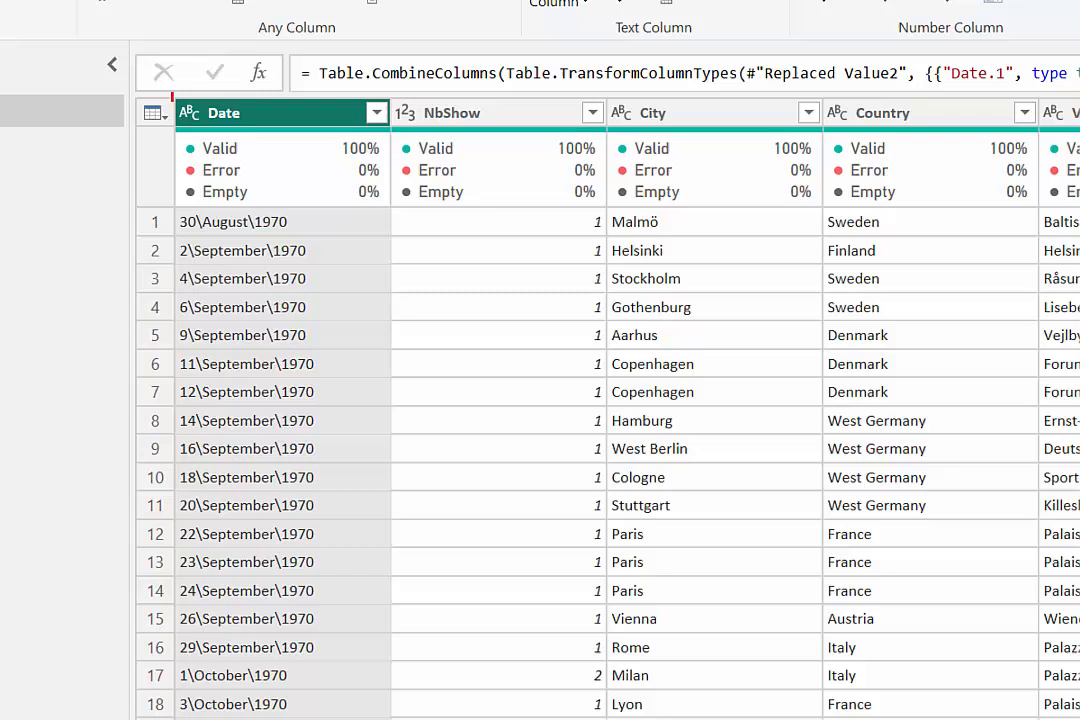
{"action": "mouse_move", "coordinate": [172, 101]}
{"action": "left_mouse_down"}
{"action": "mouse_move", "coordinate": [204, 129]}
{"action": "mouse_move", "coordinate": [255, 52]}
{"action": "left_mouse_up"}
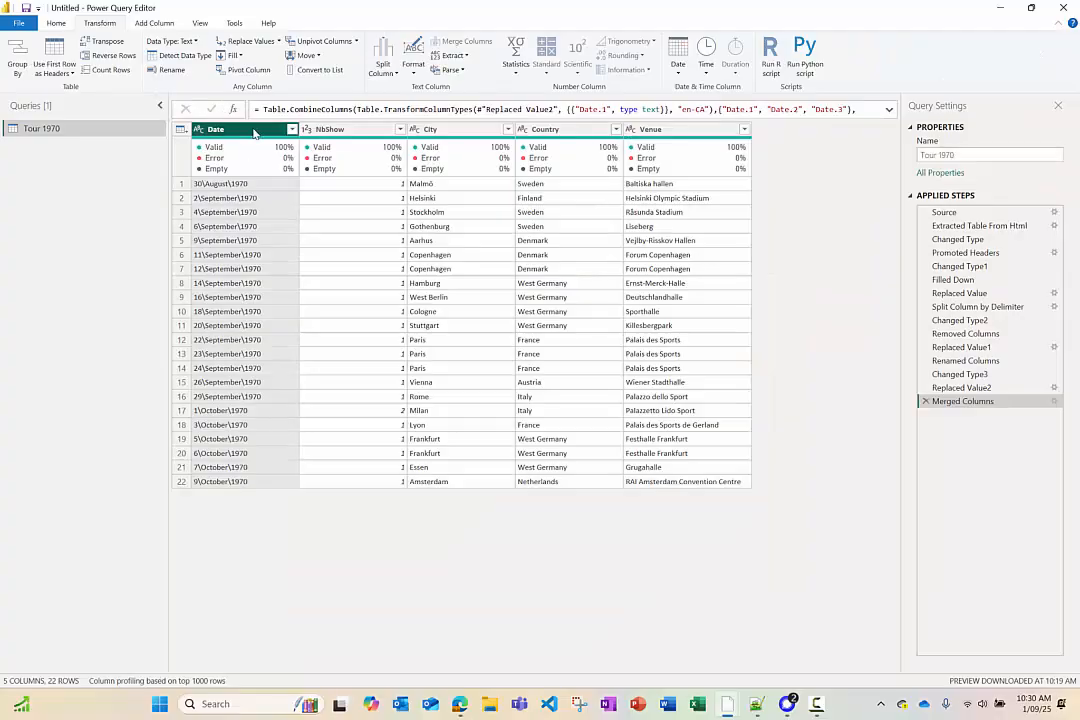
{"action": "right_click", "coordinate": [320, 116]}
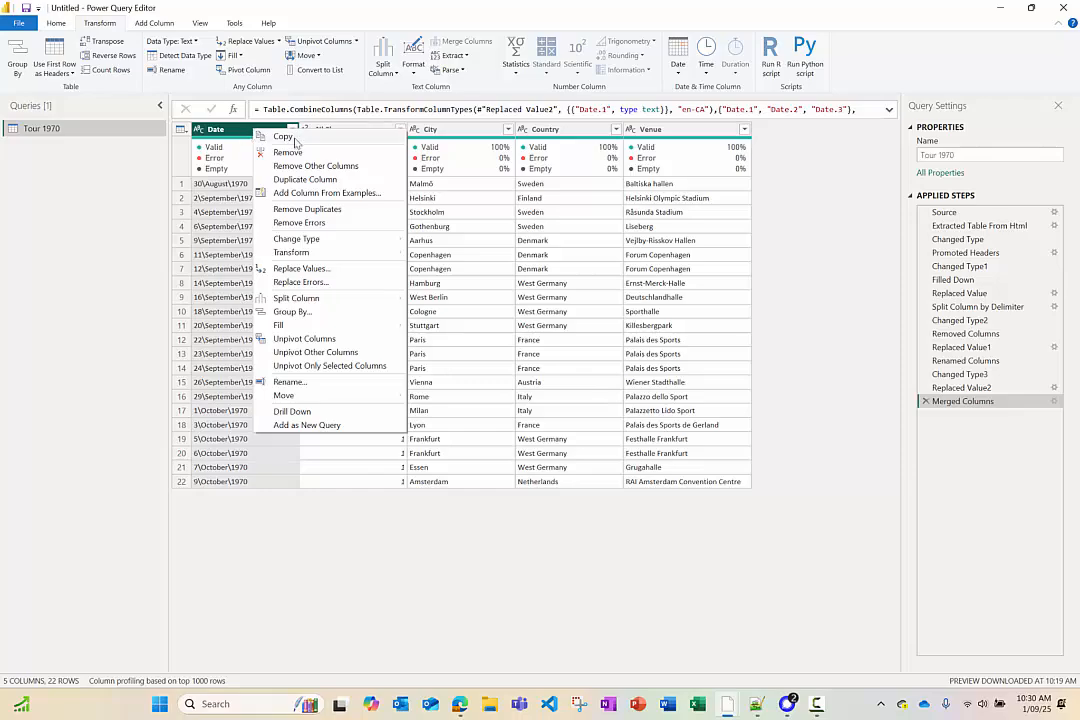
{"action": "mouse_move", "coordinate": [368, 245]}
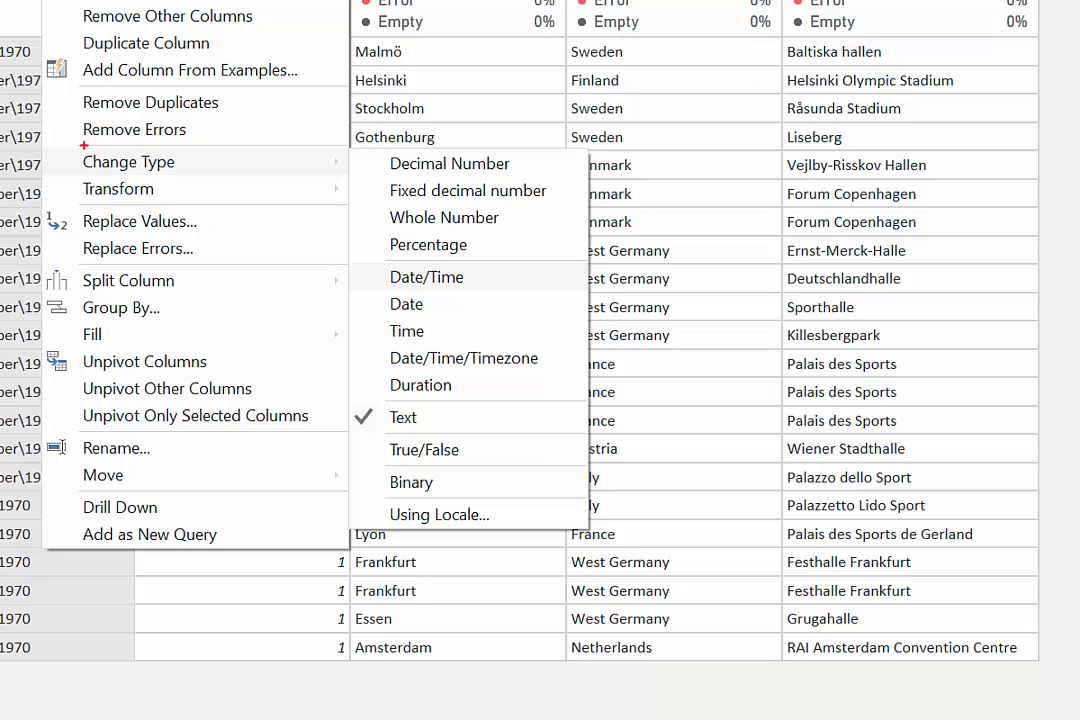
{"action": "mouse_move", "coordinate": [65, 146]}
{"action": "left_mouse_down"}
{"action": "mouse_move", "coordinate": [178, 188]}
{"action": "mouse_move", "coordinate": [224, 181]}
{"action": "mouse_move", "coordinate": [228, 170]}
{"action": "left_mouse_up"}
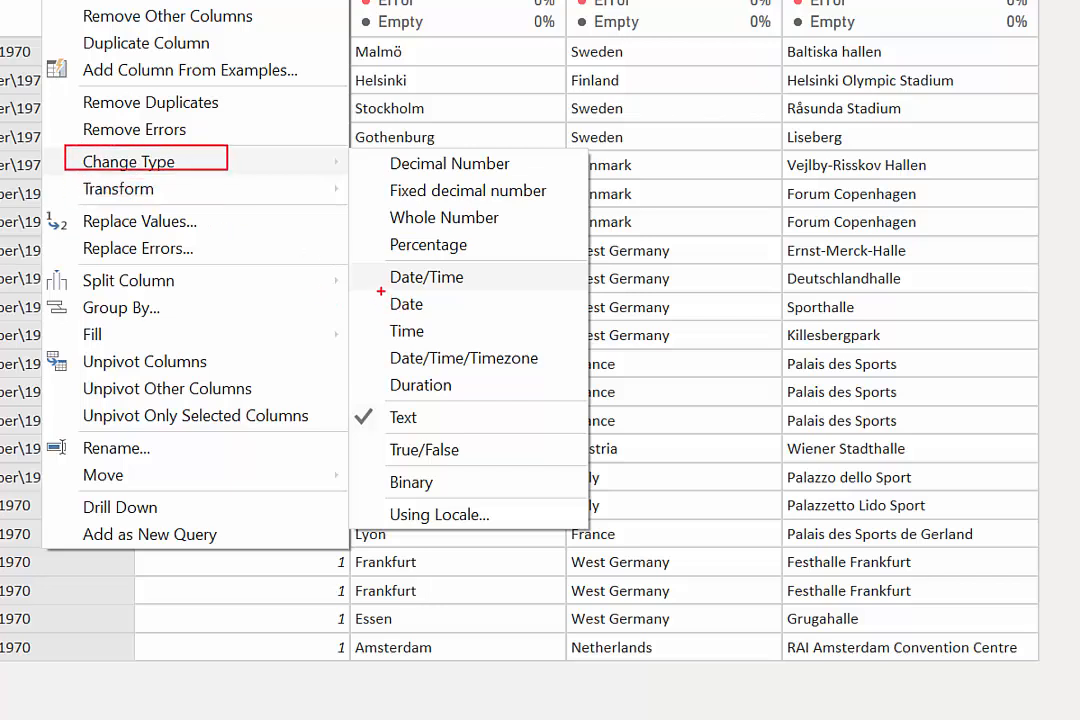
{"action": "left_click_drag", "start_coordinate": [380, 291], "coordinate": [443, 317]}
{"action": "left_click_drag", "start_coordinate": [515, 307], "coordinate": [455, 307]}
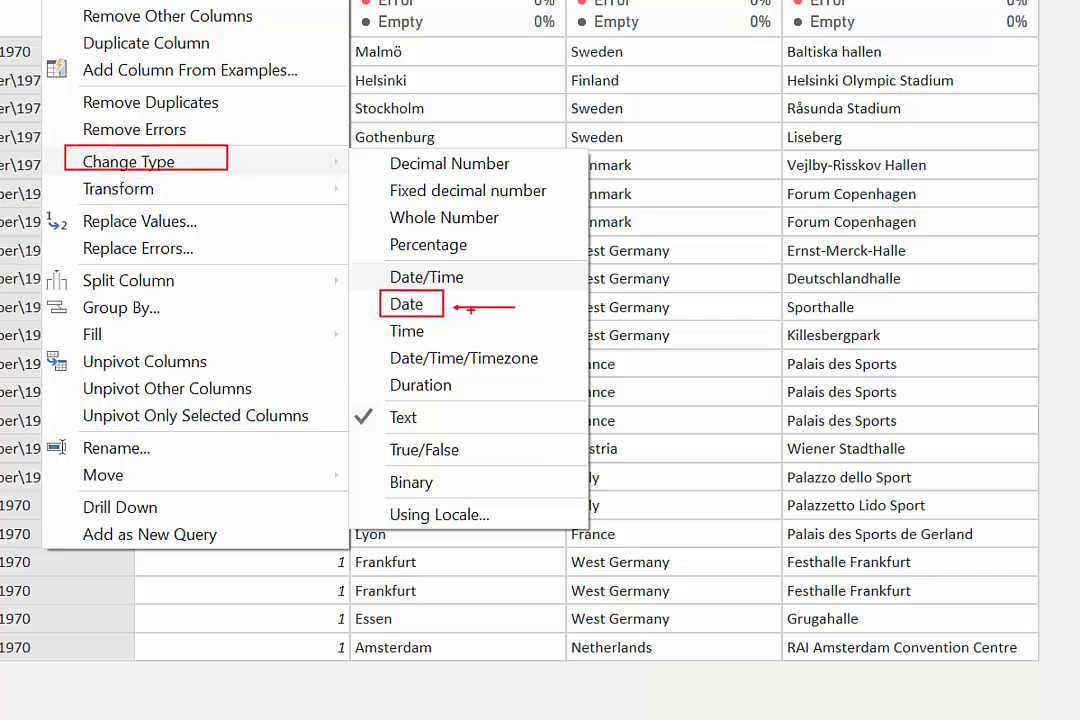
{"action": "key", "text": "Escape"}
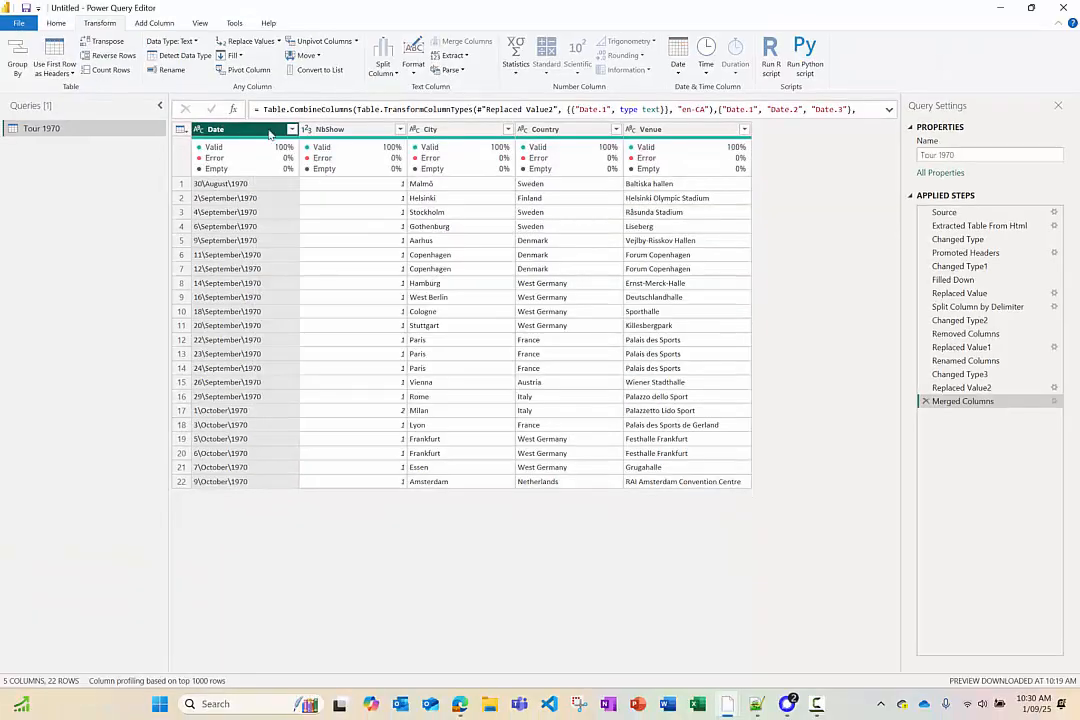
{"action": "right_click", "coordinate": [269, 132]}
{"action": "mouse_move", "coordinate": [340, 240]}
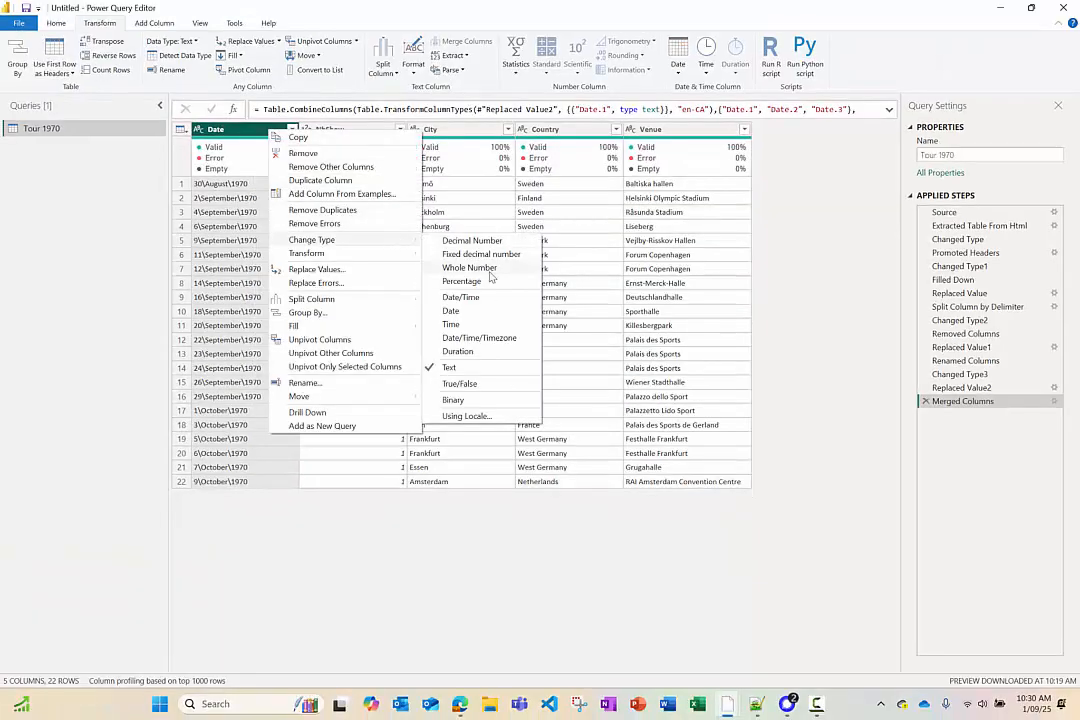
{"action": "left_click", "coordinate": [481, 312]}
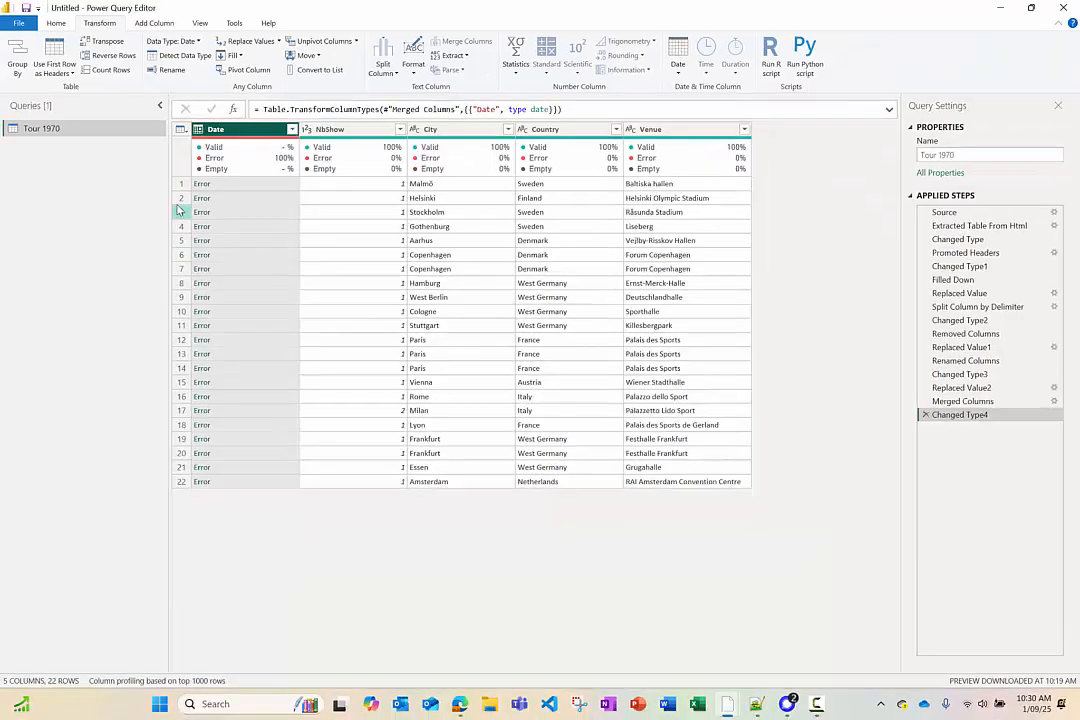
- Turn the Column quality display off and back on to check the Date column's error indicators
{"action": "mouse_move", "coordinate": [240, 143]}
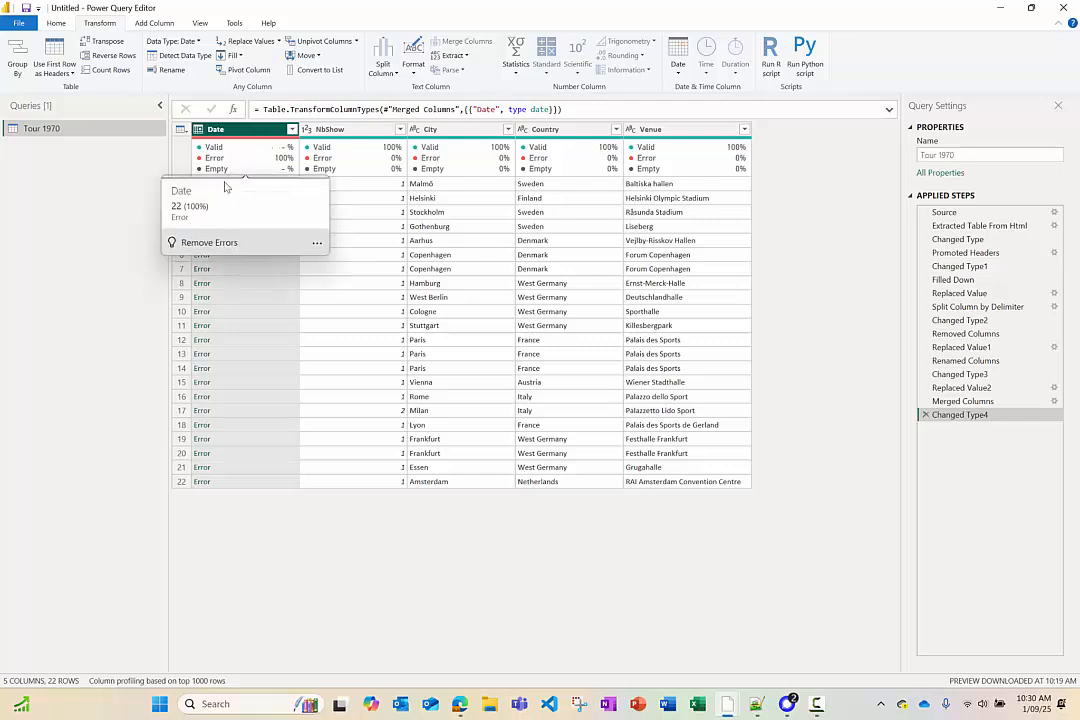
{"action": "left_click", "coordinate": [200, 26]}
{"action": "left_click", "coordinate": [124, 72]}
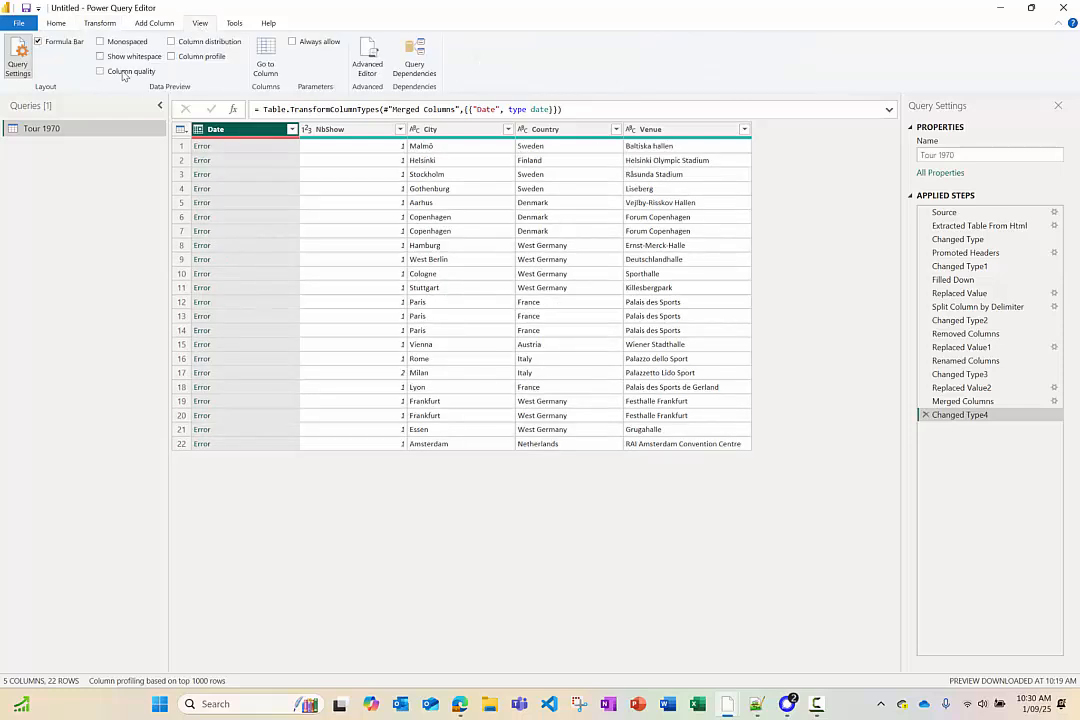
{"action": "left_click", "coordinate": [123, 74]}
{"action": "left_click", "coordinate": [123, 74]}
{"action": "left_click", "coordinate": [123, 74]}
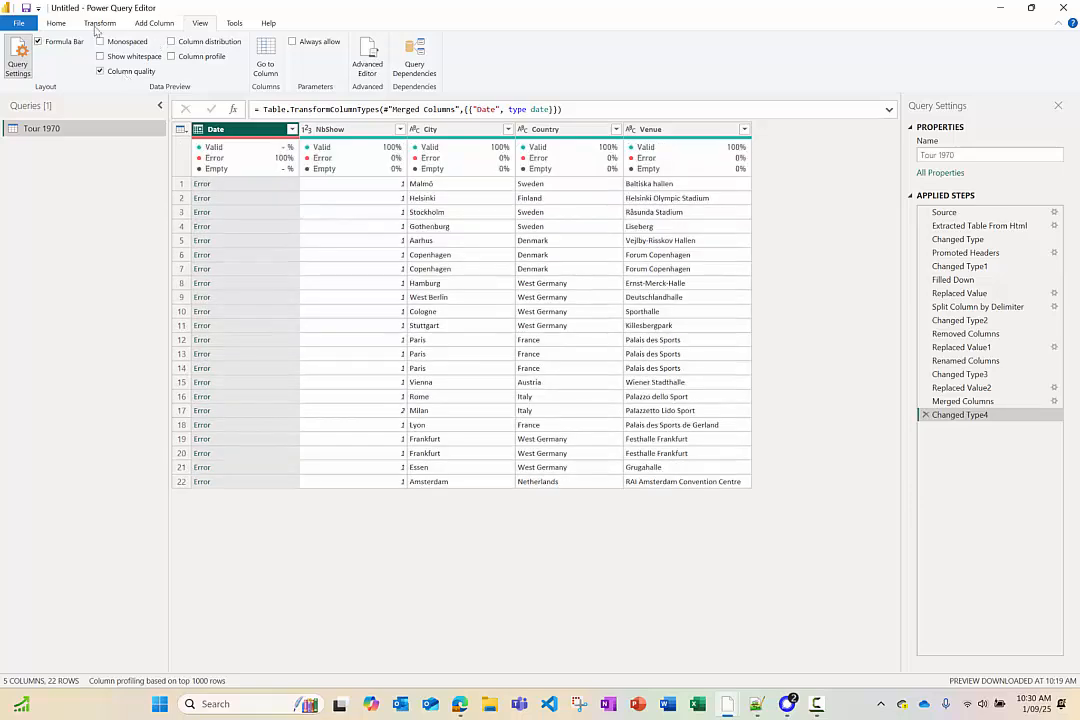
{"action": "left_click", "coordinate": [57, 27]}
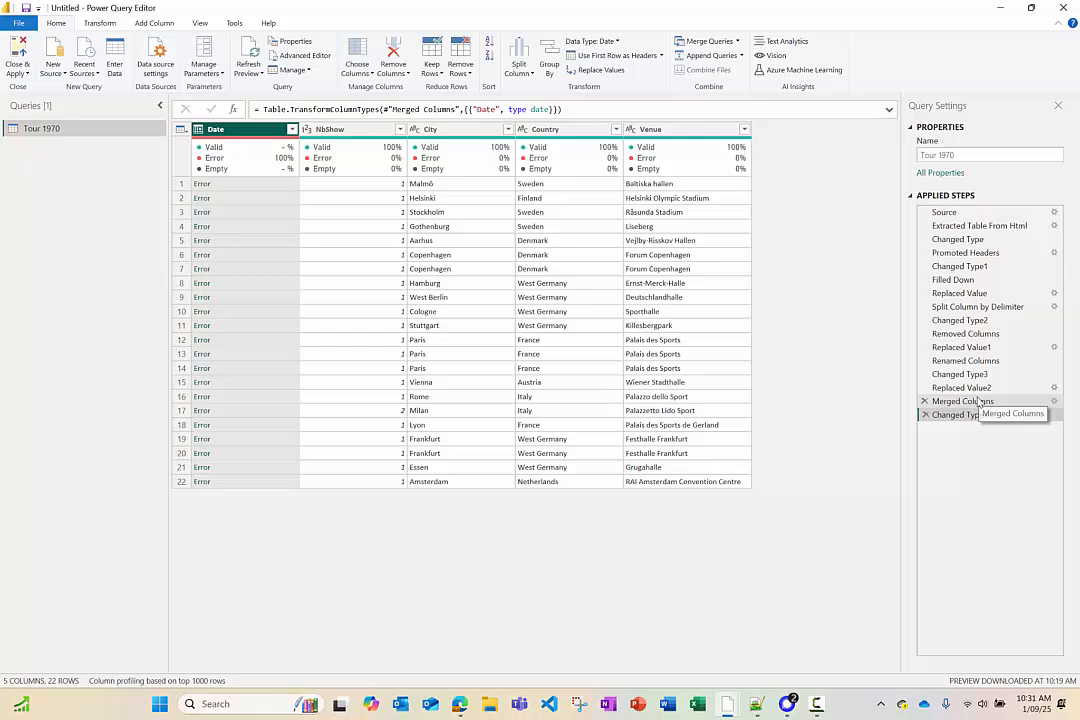
- Review the table at the applied steps from Merged Columns back to Renamed Columns, and return to Merged Columns
{"action": "left_click", "coordinate": [978, 401]}
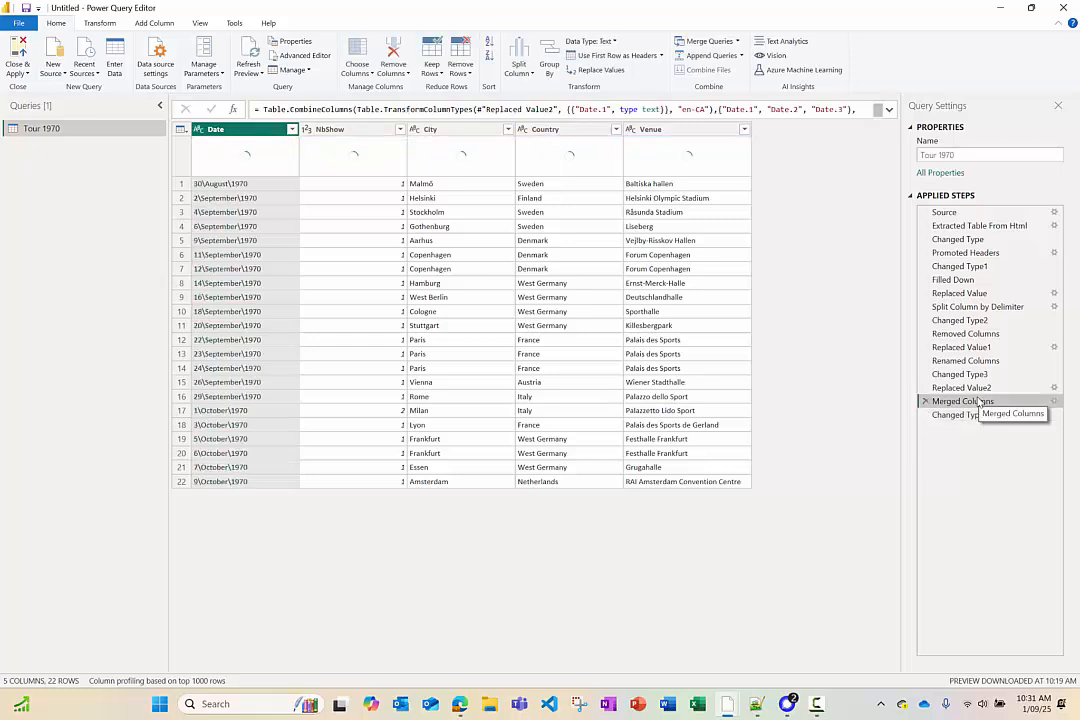
{"action": "left_click", "coordinate": [975, 388]}
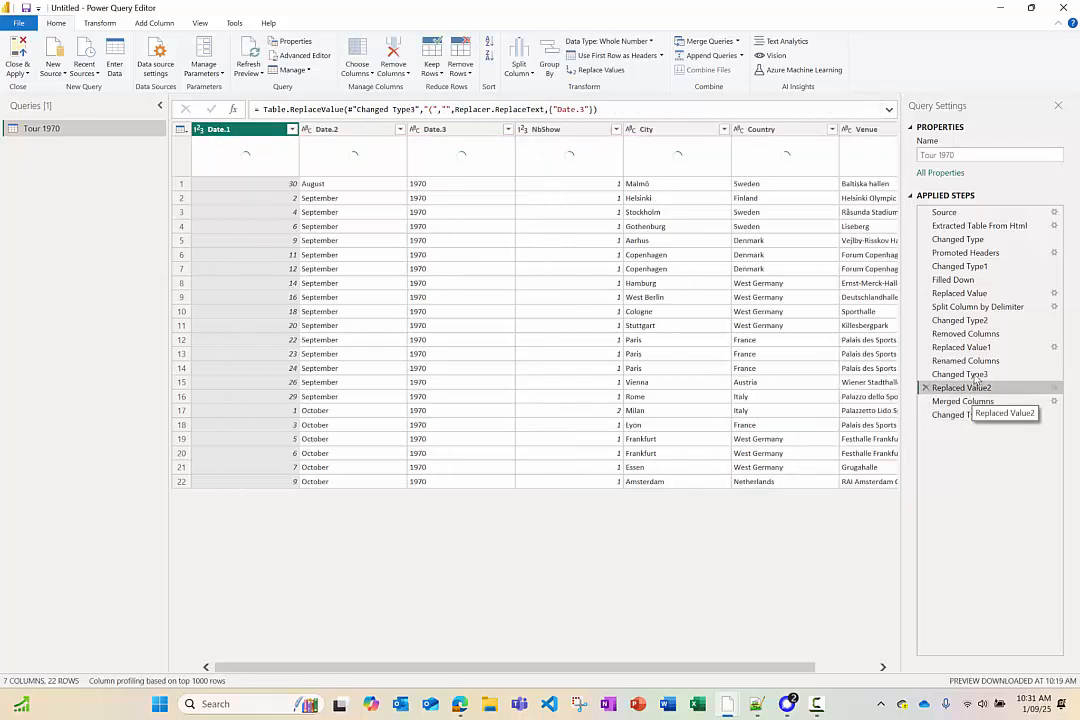
{"action": "left_click", "coordinate": [976, 374]}
{"action": "left_click", "coordinate": [977, 361]}
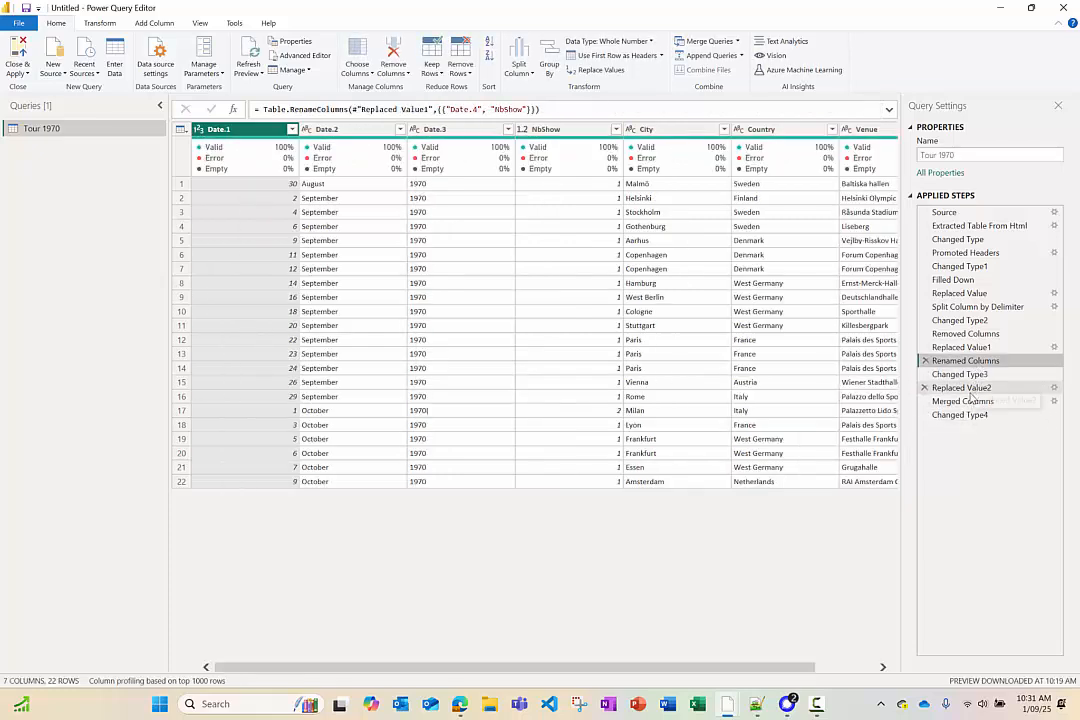
{"action": "left_click", "coordinate": [967, 404]}
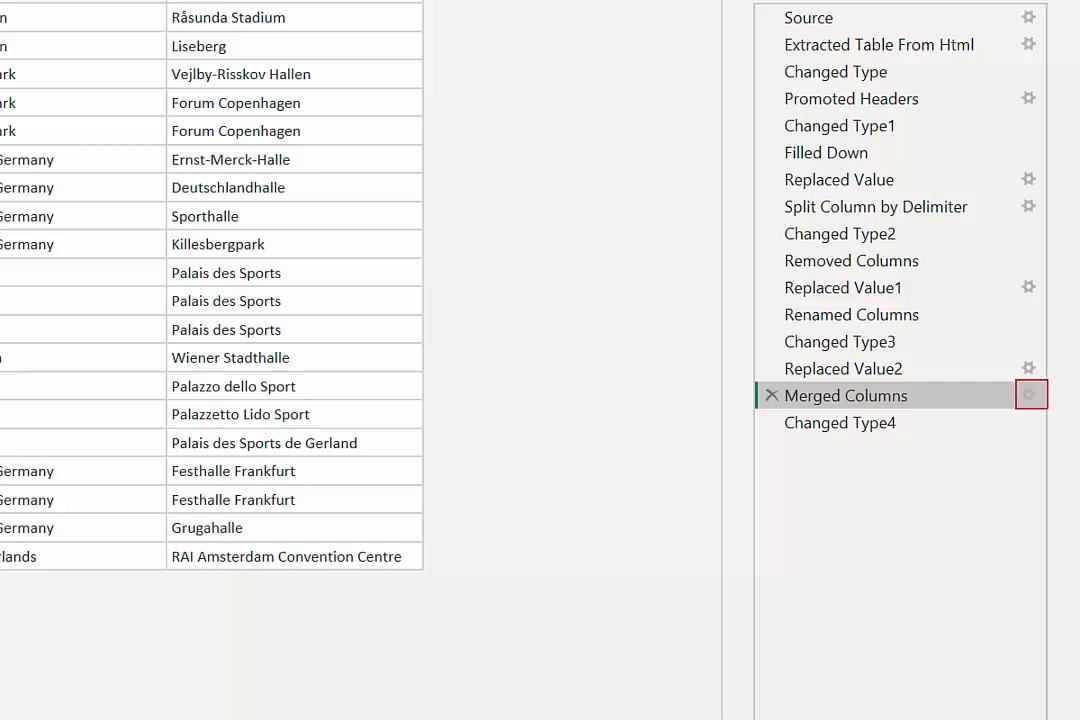
{"action": "left_click_drag", "start_coordinate": [1034, 405], "coordinate": [1056, 460]}
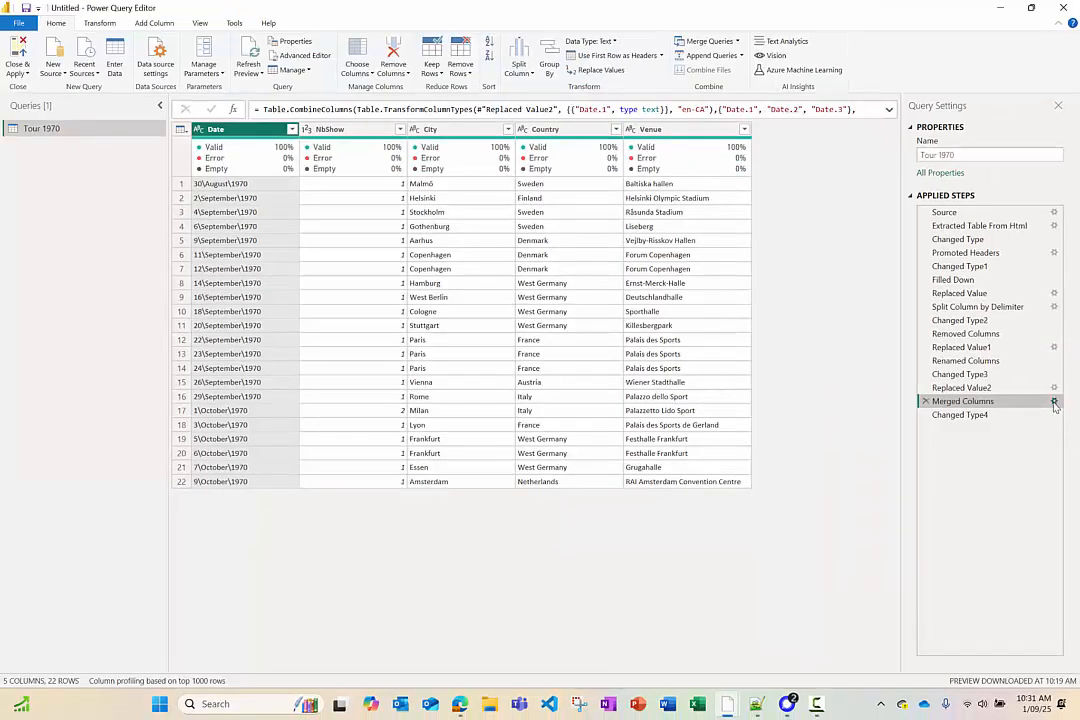
- Change the Merged Columns step's custom separator to "/", return to the Changed Type4 step, and close and apply the query
{"action": "left_click", "coordinate": [1054, 402]}
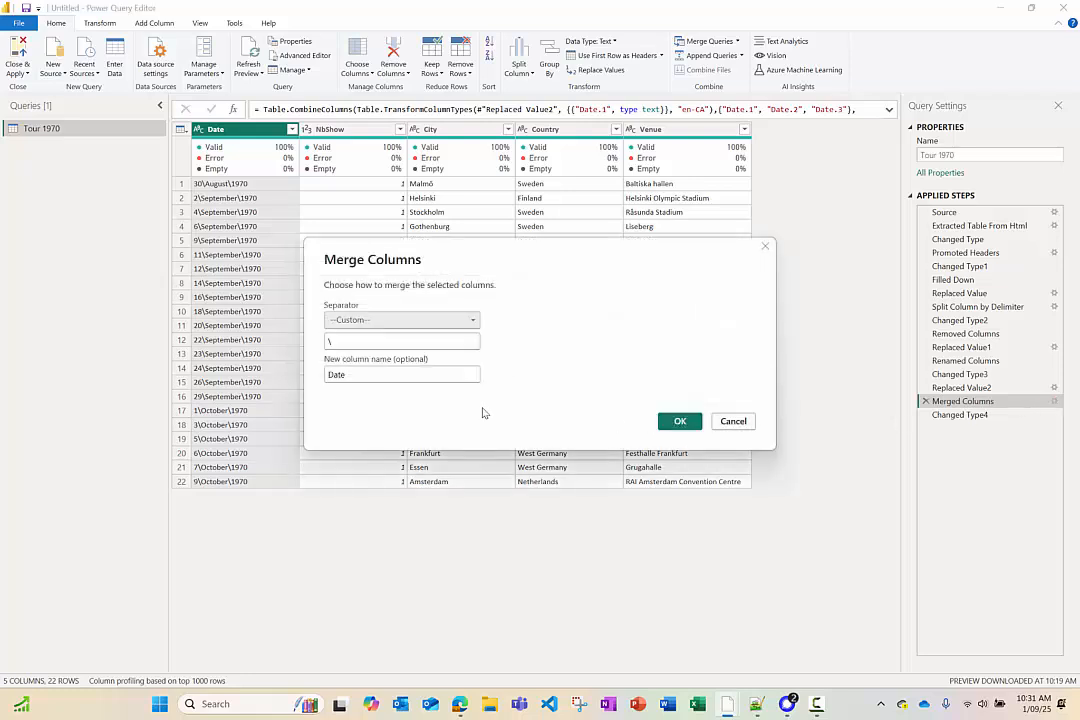
{"action": "left_click", "coordinate": [385, 339]}
{"action": "key", "text": "BackSpace"}
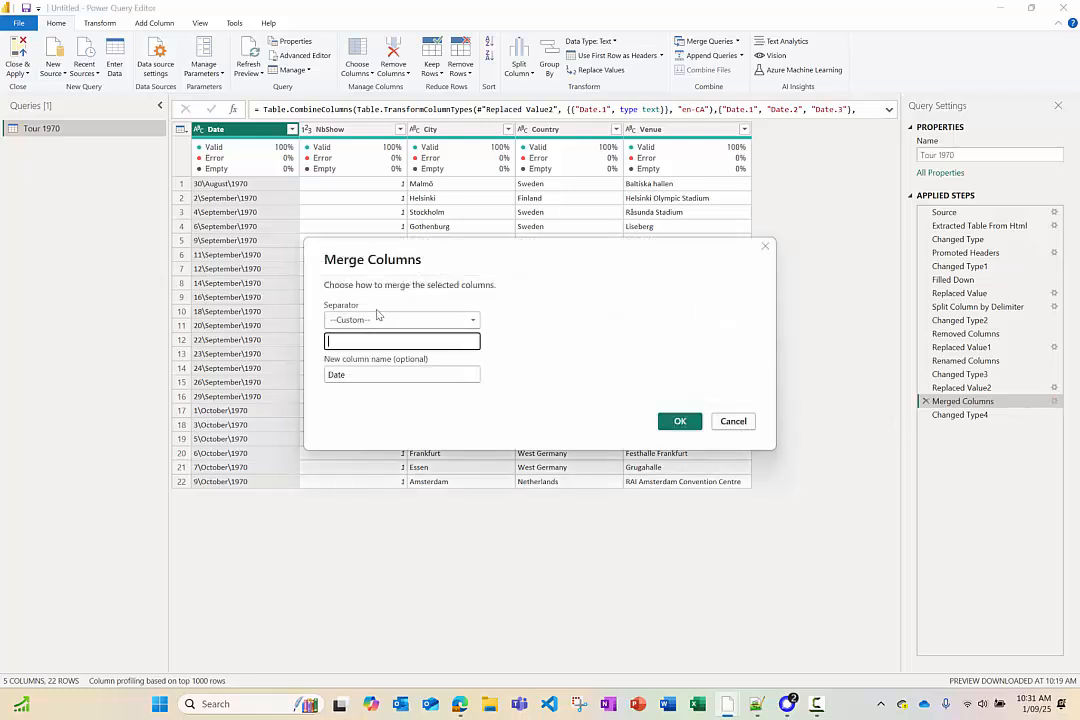
{"action": "left_click", "coordinate": [678, 425]}
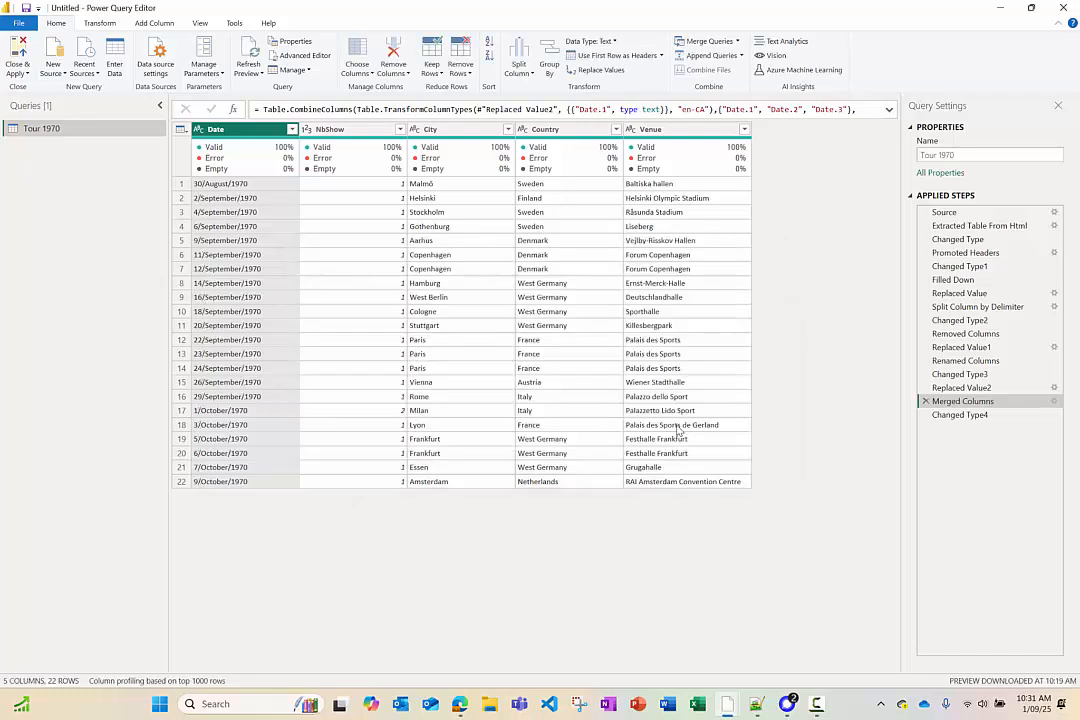
{"action": "left_click", "coordinate": [958, 415]}
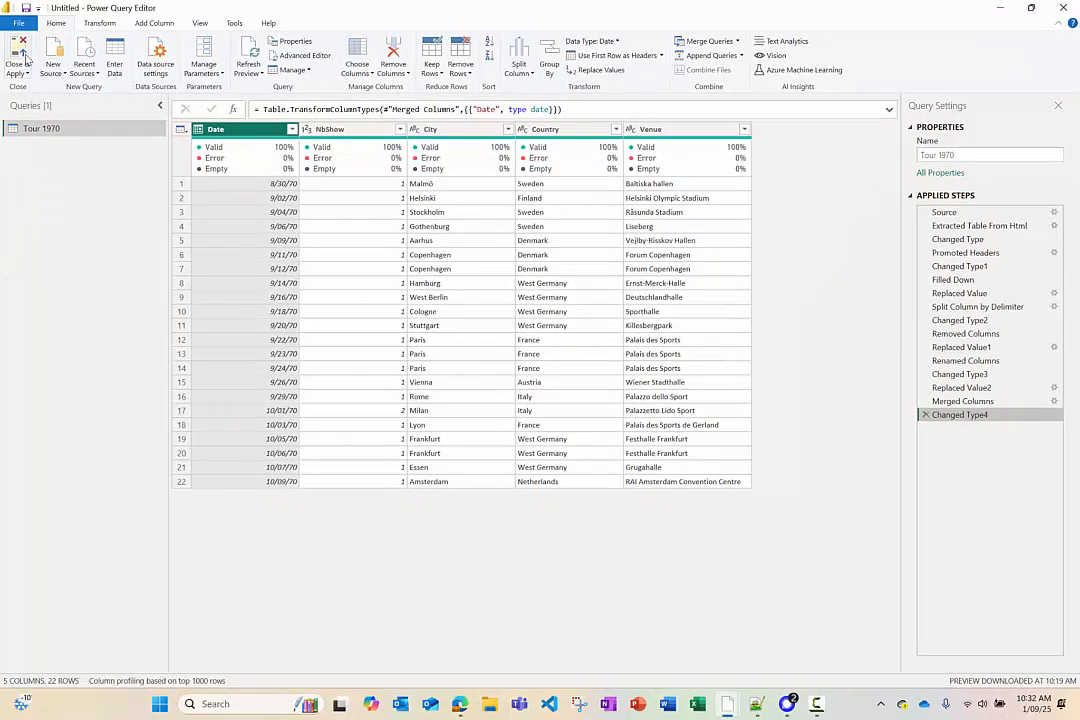
{"action": "left_click", "coordinate": [34, 78]}
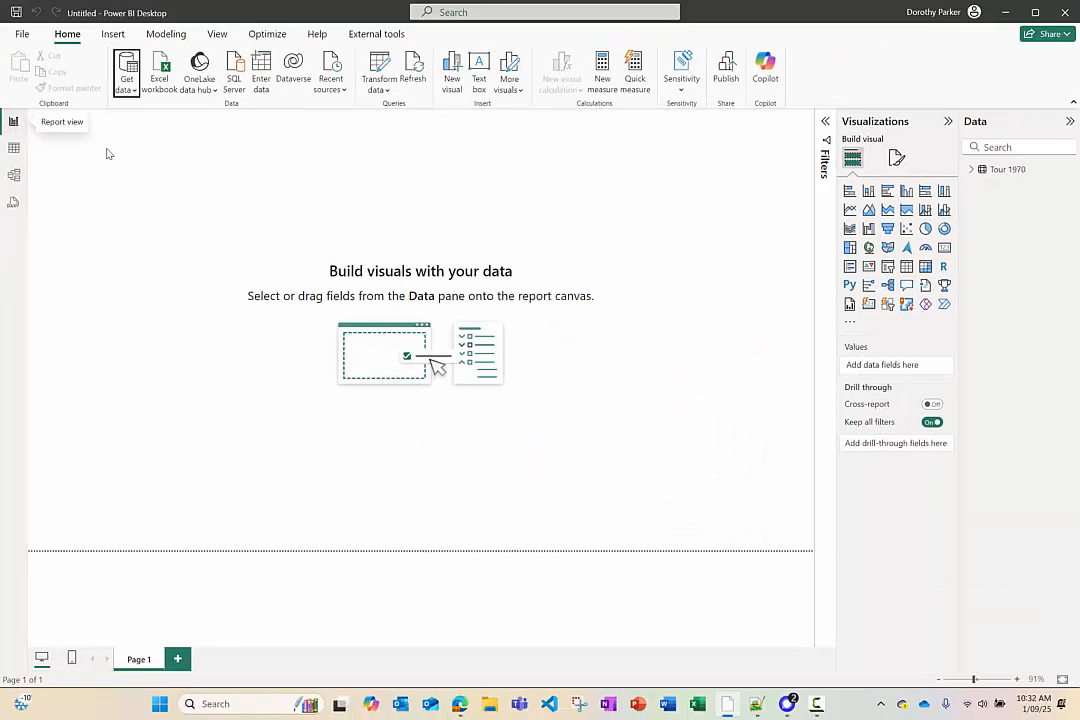
- Create a map visual from the Tour 1970 table with Country as location and NbShow as bubble size, enlarged to the full page height
{"action": "left_click", "coordinate": [970, 169]}
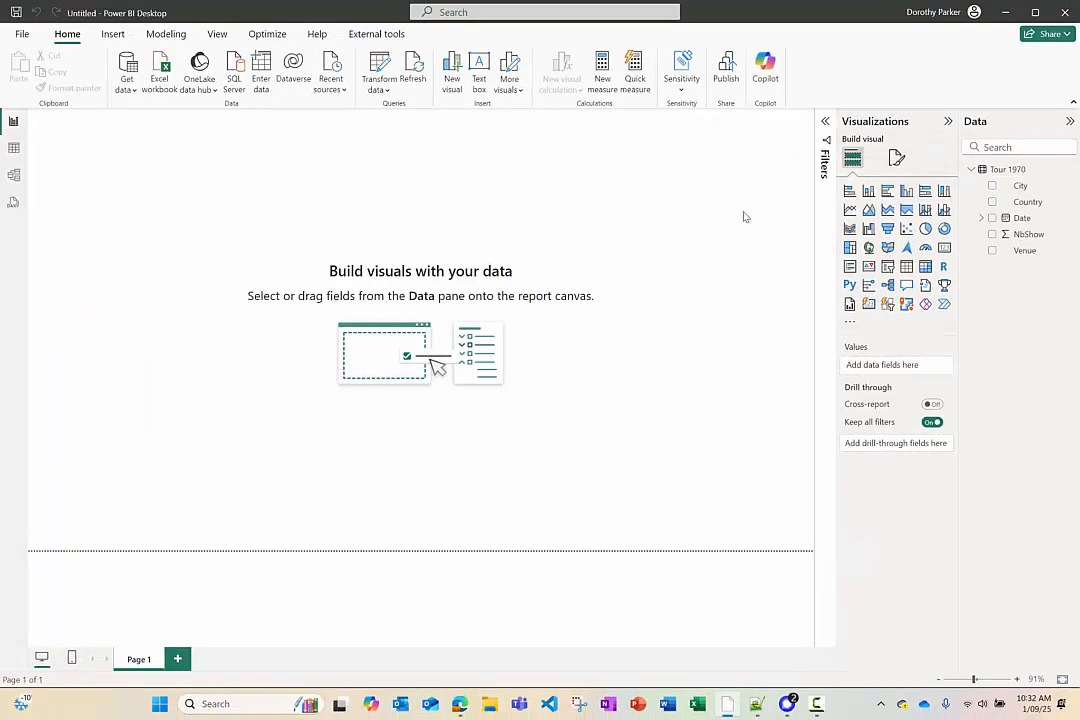
{"action": "left_click", "coordinate": [993, 203]}
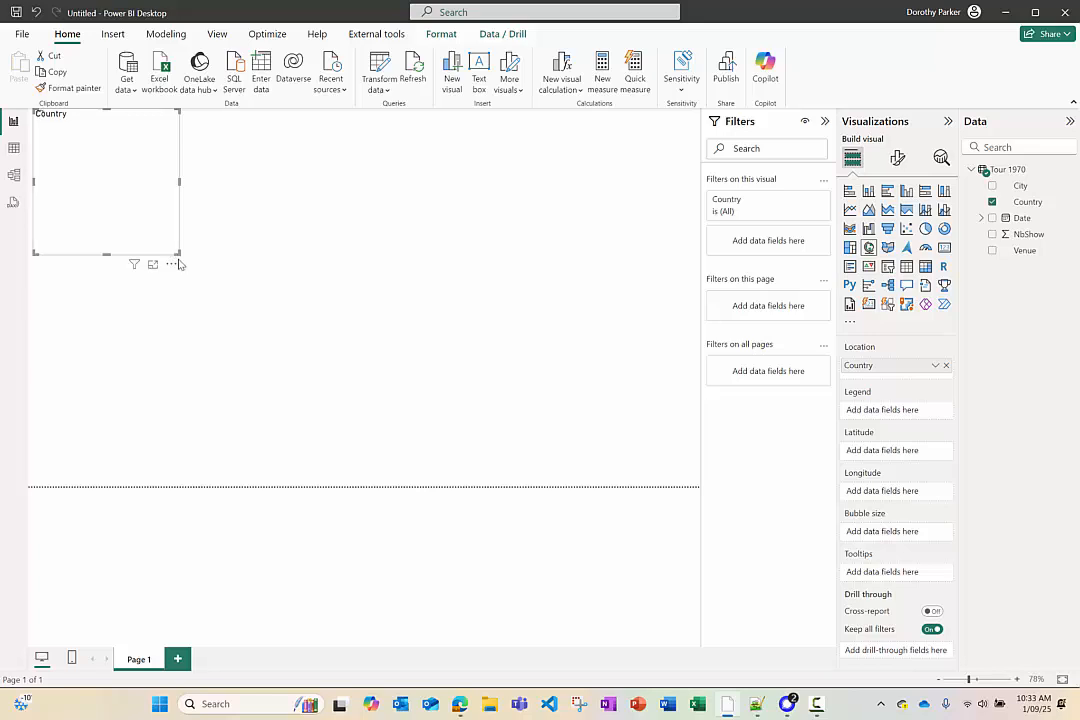
{"action": "left_click_drag", "start_coordinate": [175, 252], "coordinate": [272, 487]}
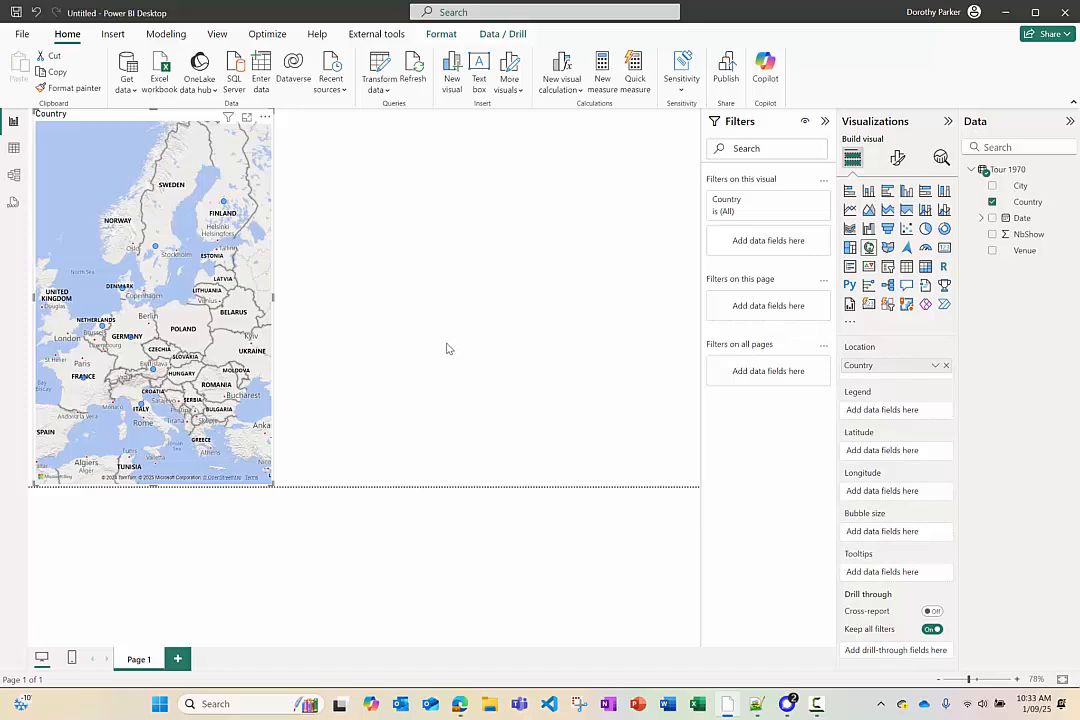
{"action": "left_click_drag", "start_coordinate": [272, 297], "coordinate": [291, 298]}
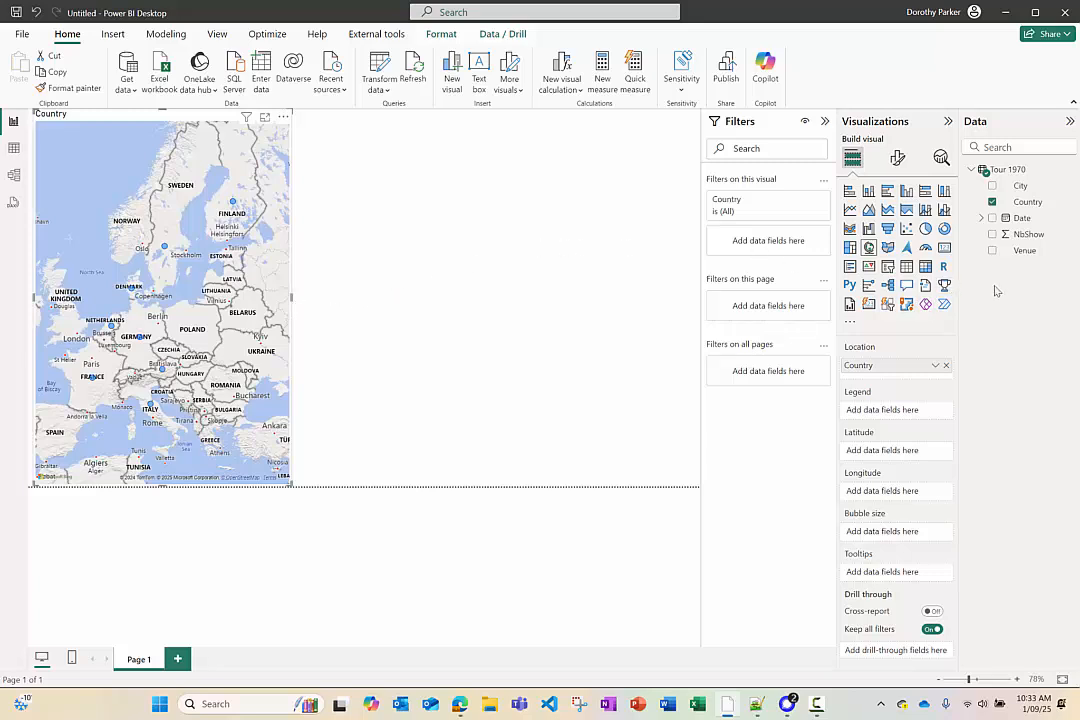
{"action": "left_click", "coordinate": [992, 234]}
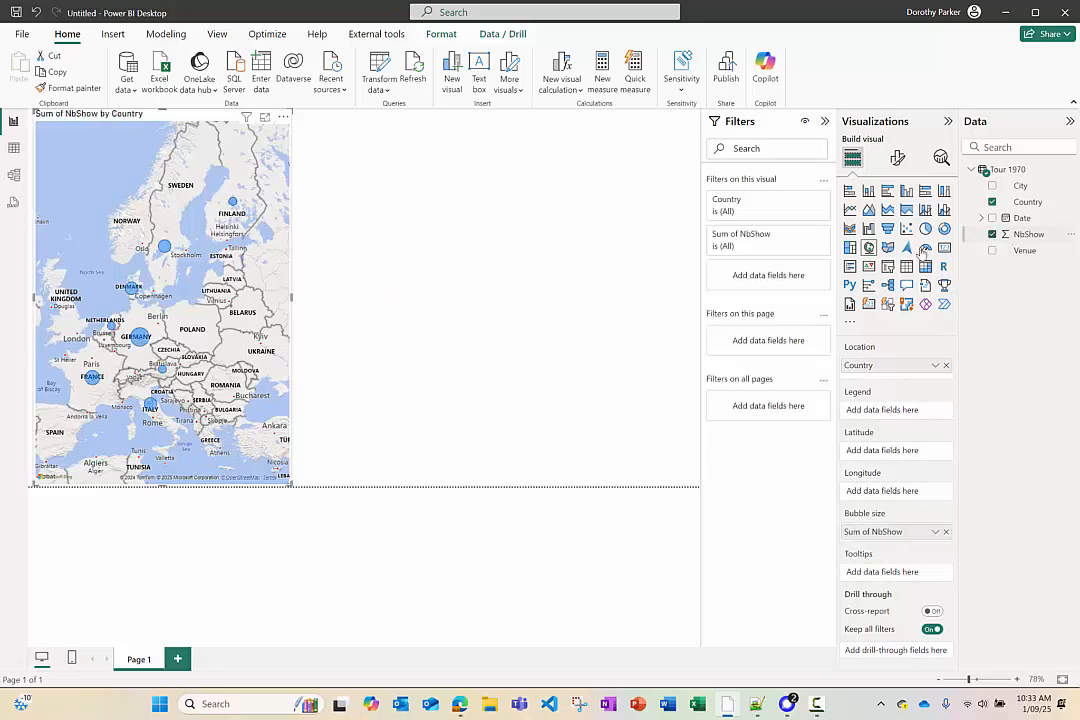
- Add a separate table visual with Venue and NbShow beside the map, moved slightly away from it
{"action": "left_click", "coordinate": [440, 238]}
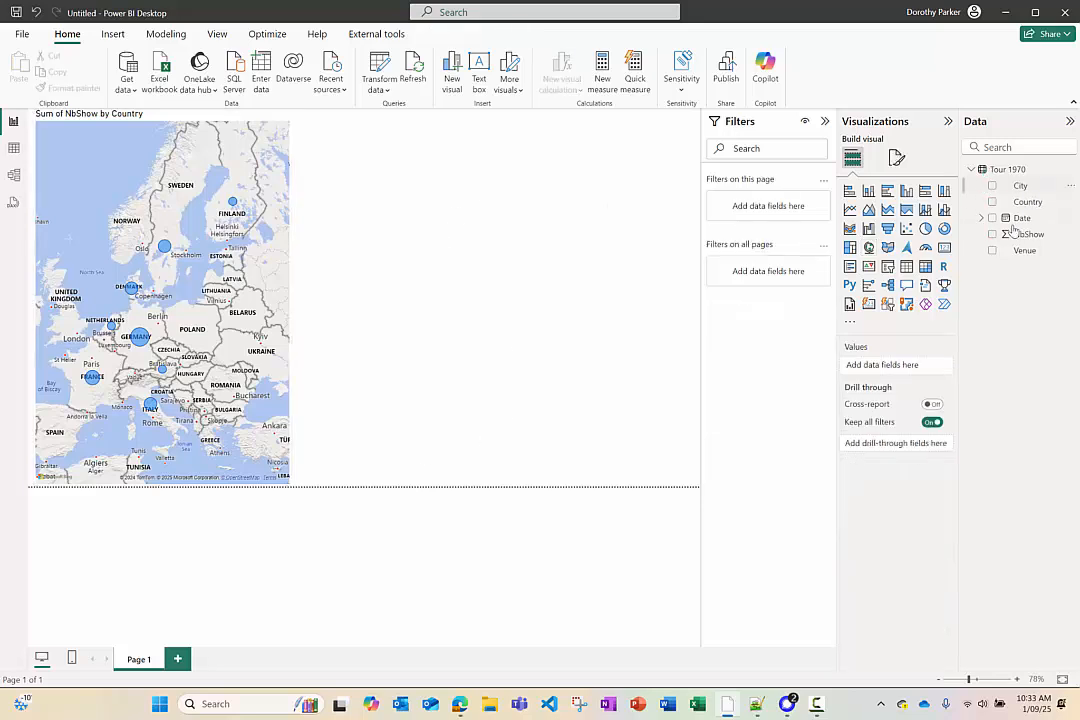
{"action": "left_click", "coordinate": [992, 251]}
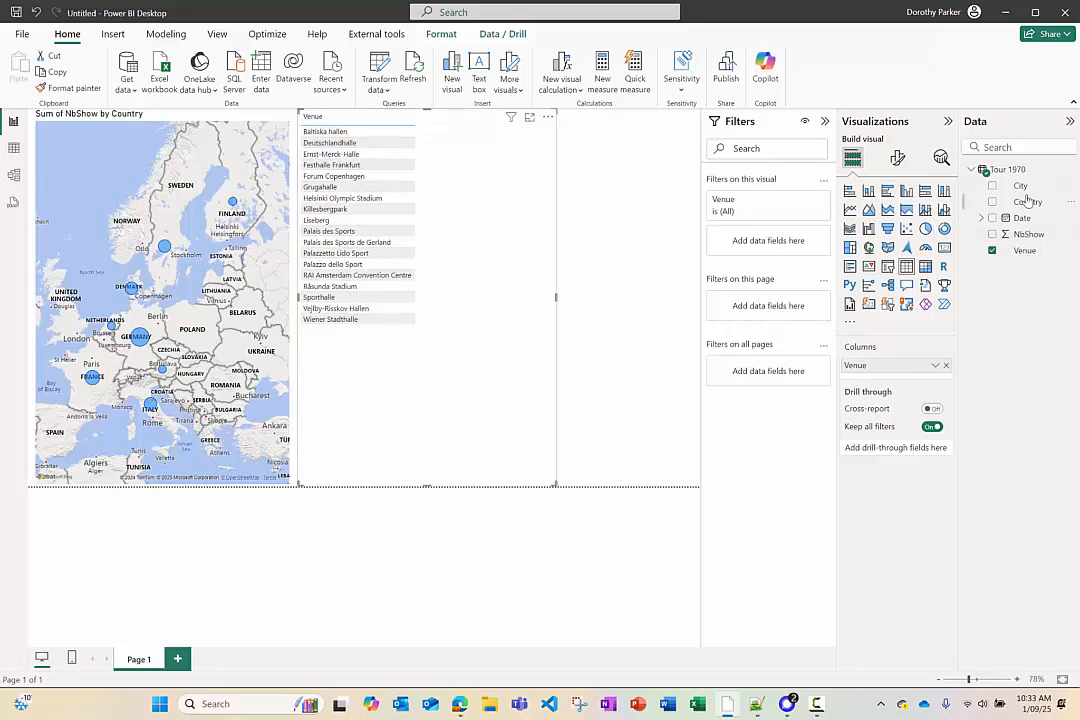
{"action": "left_click", "coordinate": [992, 234]}
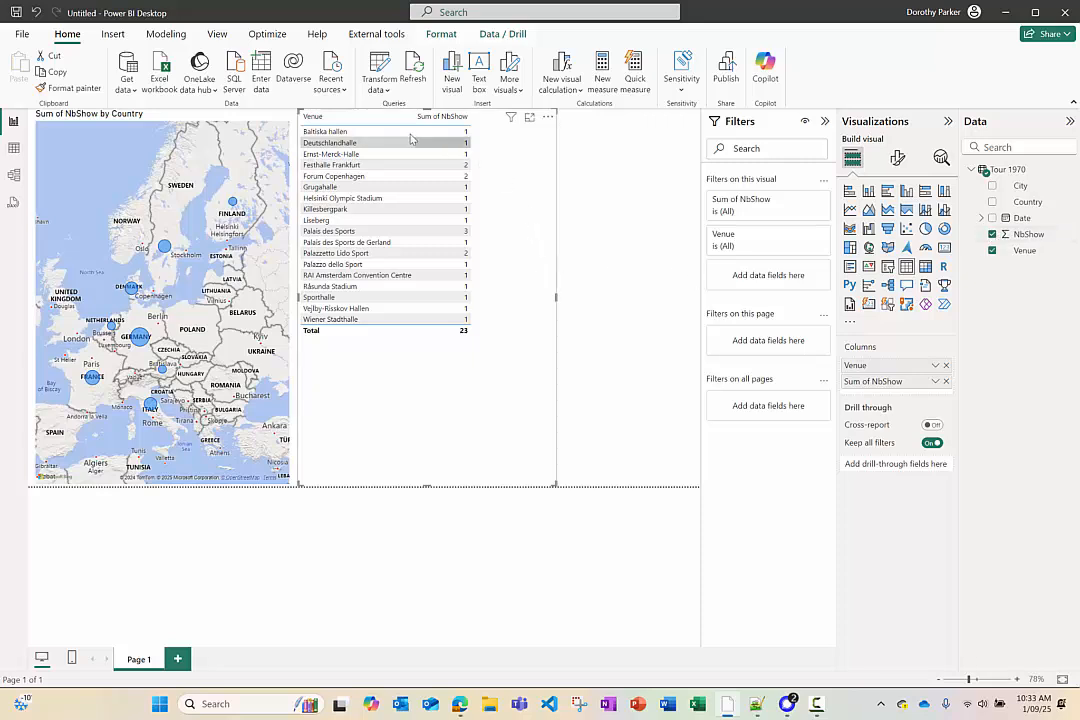
{"action": "left_click_drag", "start_coordinate": [375, 114], "coordinate": [418, 113]}
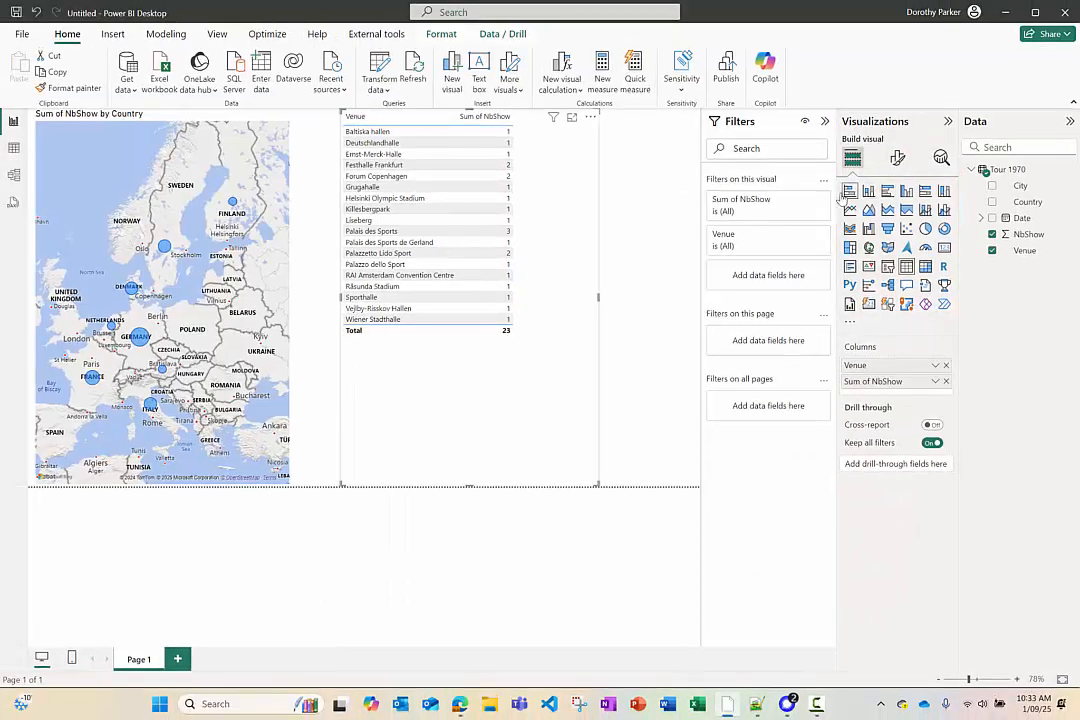
- Try showing the Venue visual as stacked bar, clustered bar, pie and funnel charts
{"action": "left_click", "coordinate": [712, 161]}
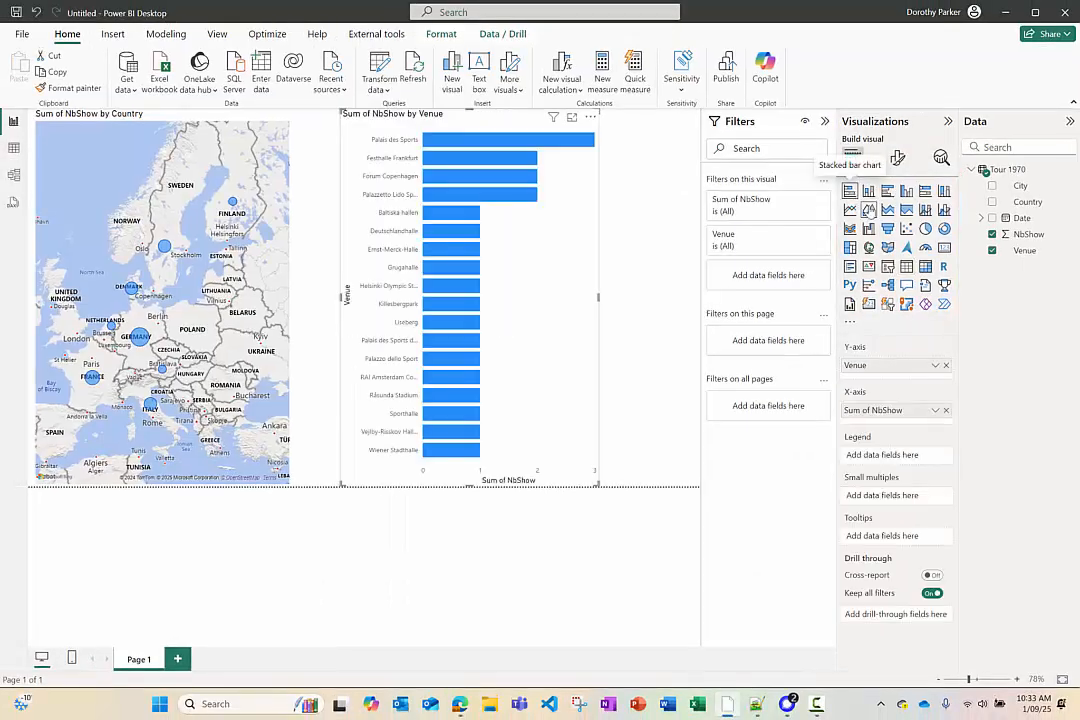
{"action": "left_click", "coordinate": [868, 191]}
{"action": "left_click", "coordinate": [887, 193]}
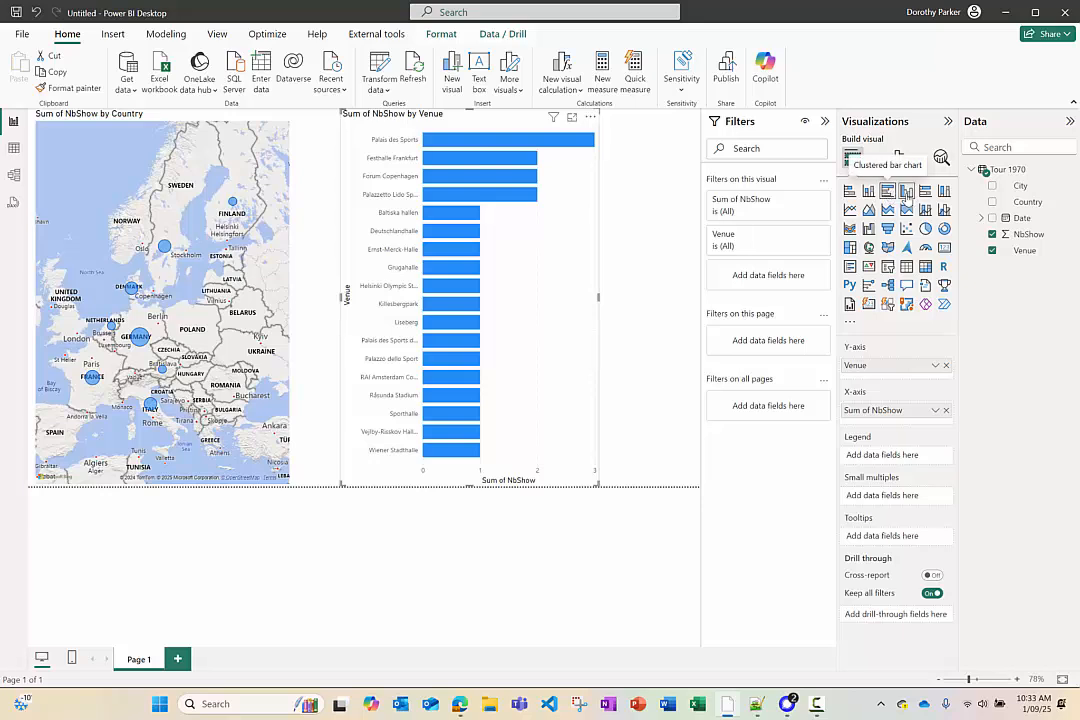
{"action": "left_click", "coordinate": [925, 228]}
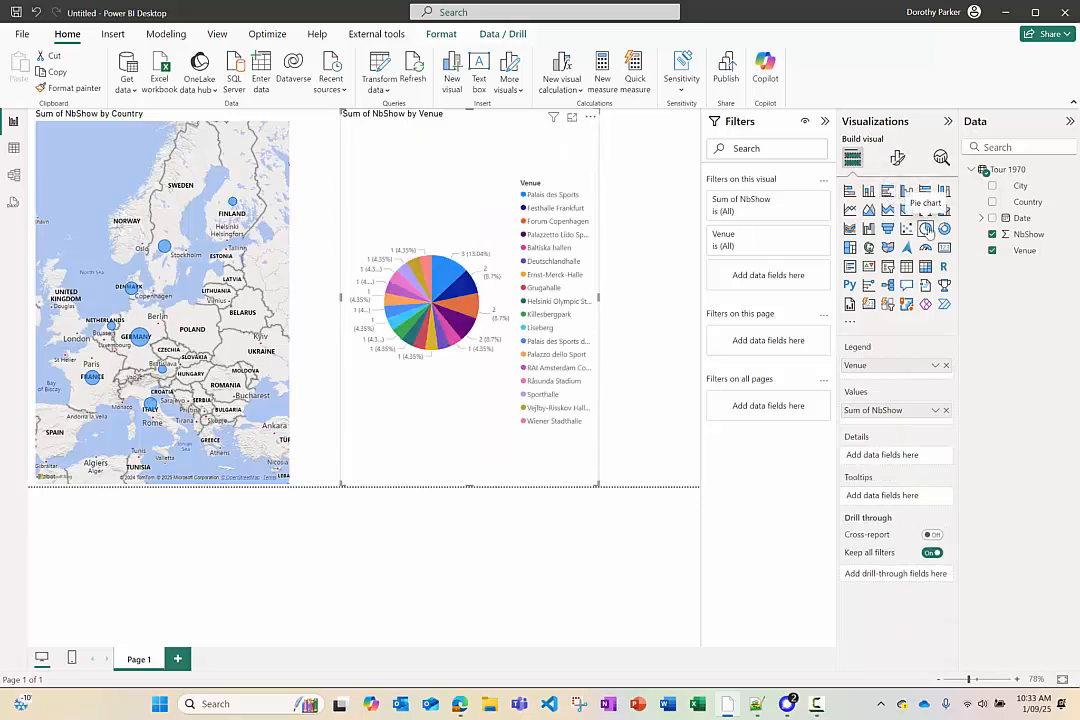
{"action": "left_click", "coordinate": [888, 229]}
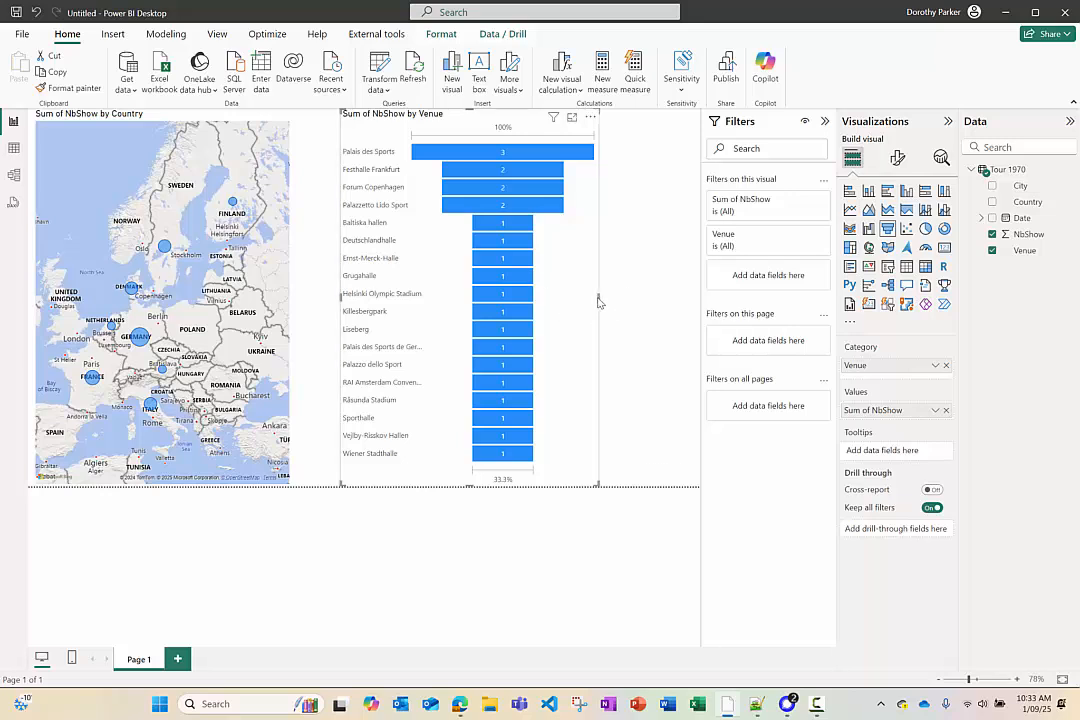
{"action": "left_click", "coordinate": [925, 229]}
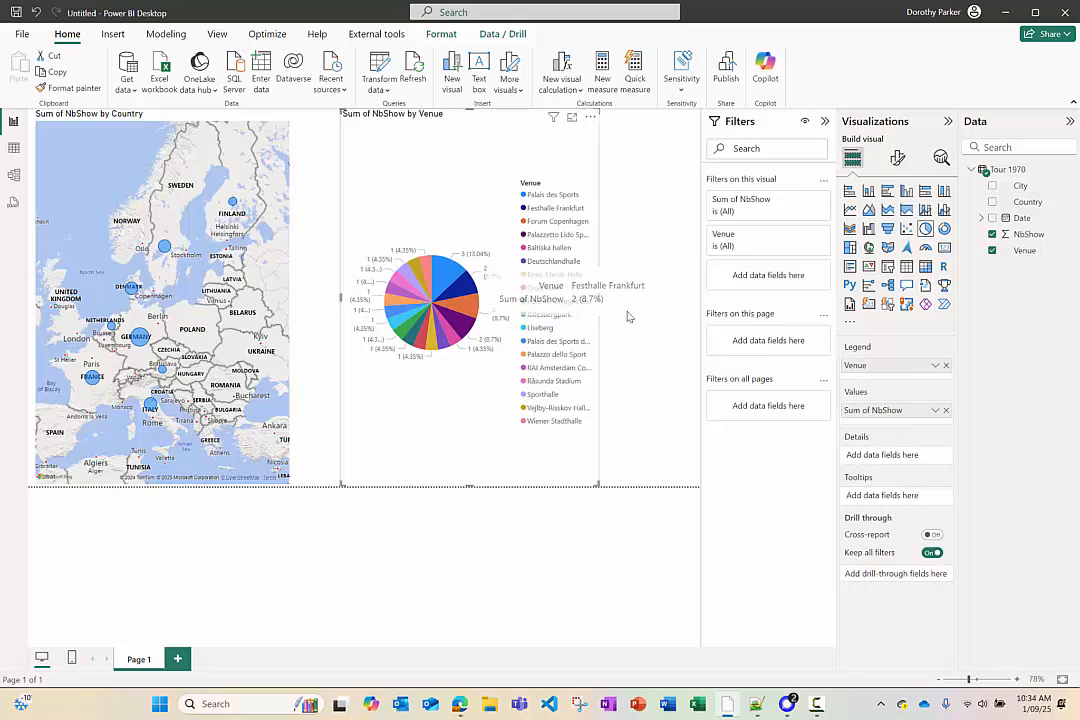
{"action": "left_click", "coordinate": [850, 193]}
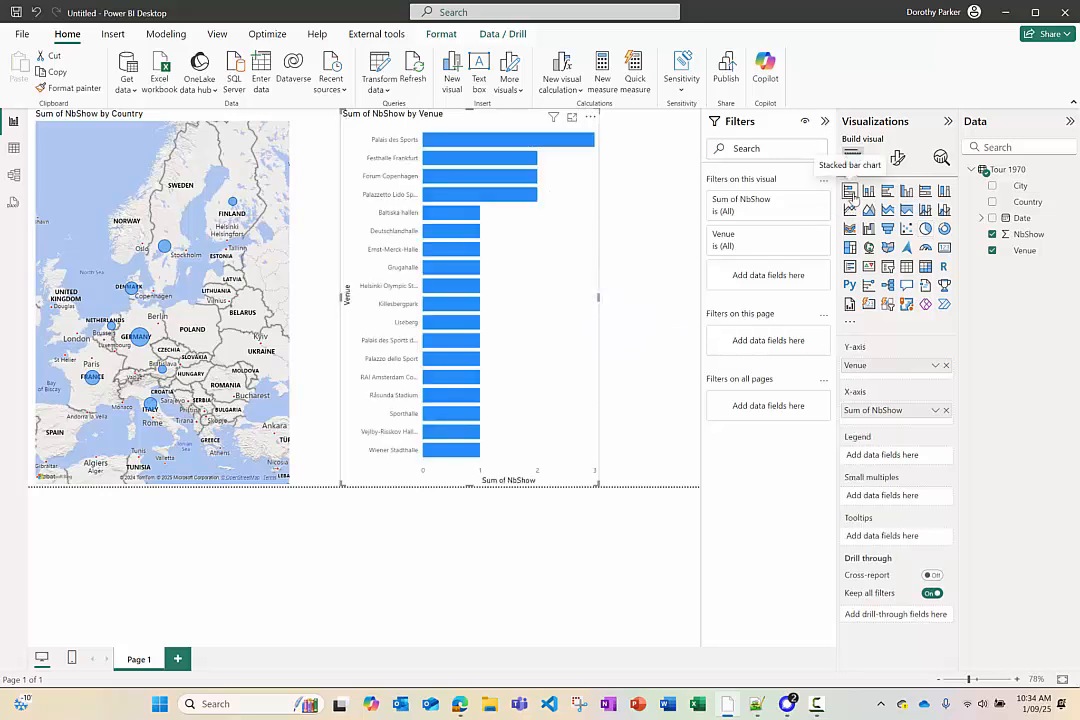
- Change the Venue visual to a treemap, widened to the page edge and shortened to about two thirds of the page height
{"action": "left_click", "coordinate": [850, 247]}
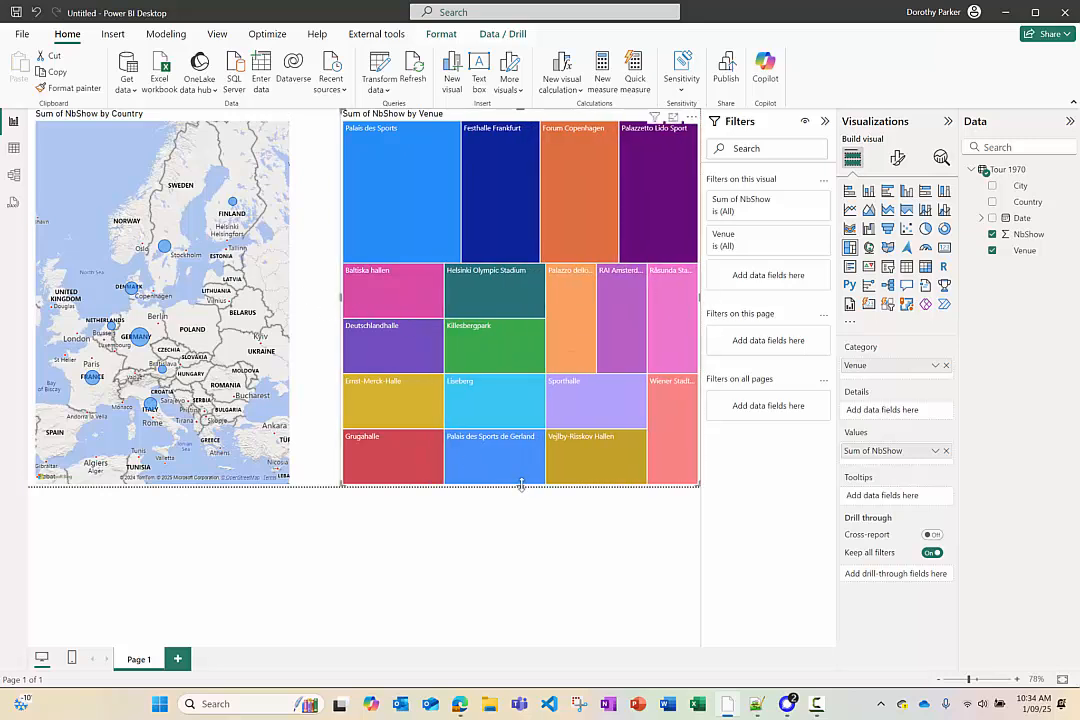
{"action": "left_click_drag", "start_coordinate": [521, 481], "coordinate": [527, 366]}
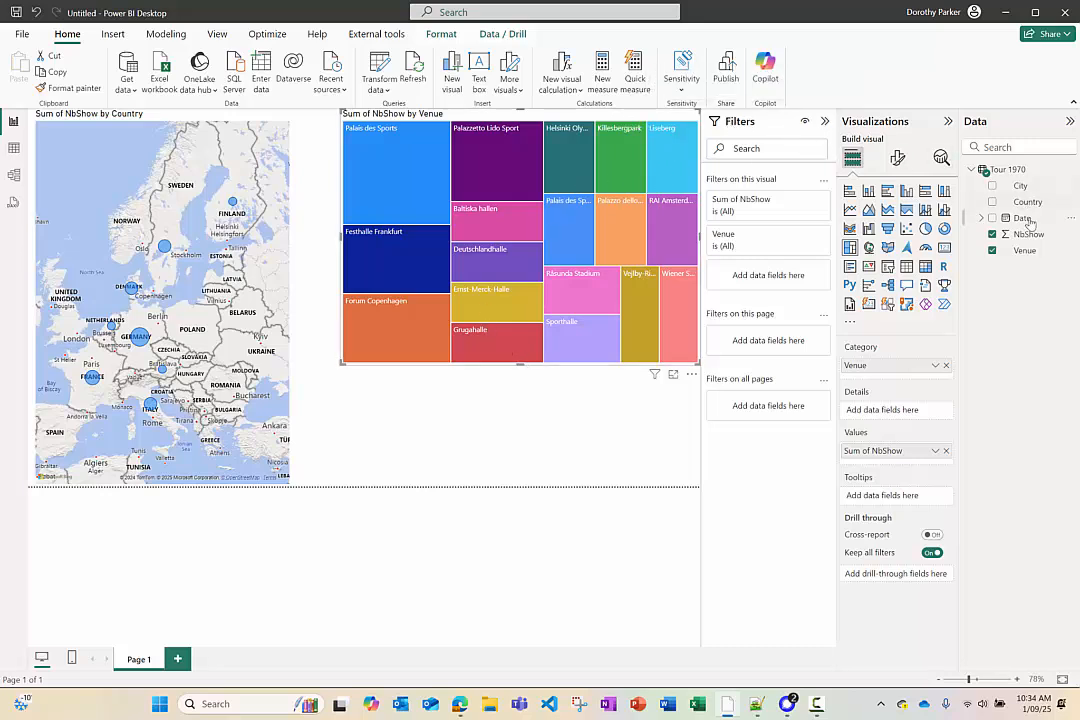
- Add Country to the treemap's details and turn on its data labels
{"action": "left_click_drag", "start_coordinate": [1031, 203], "coordinate": [897, 414]}
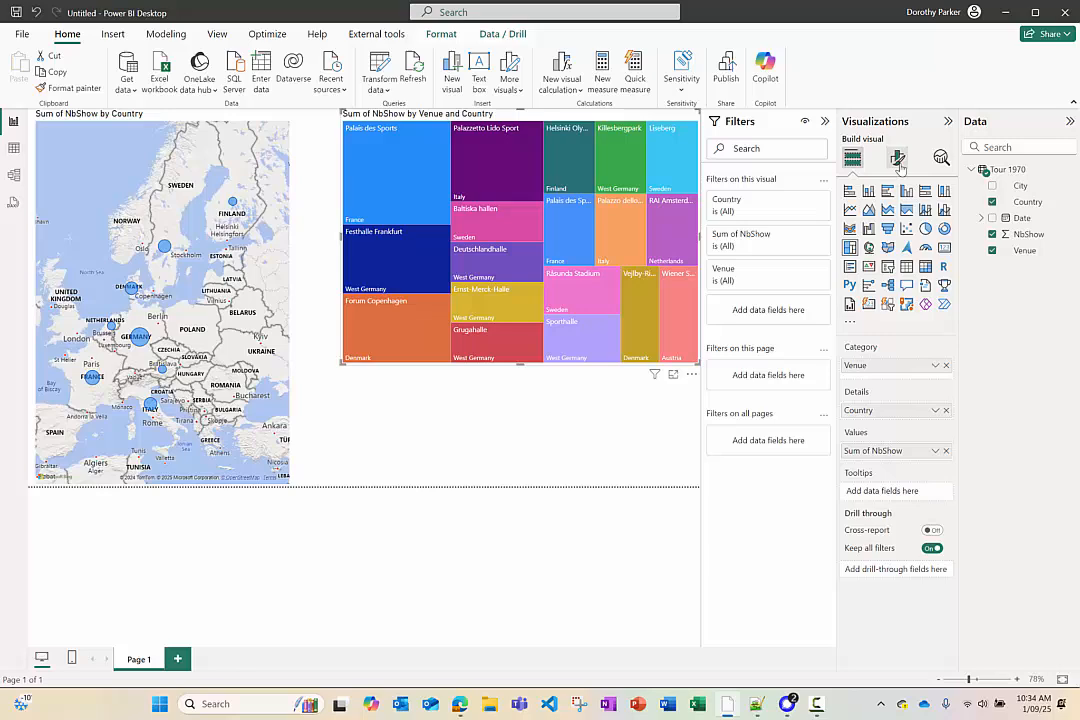
{"action": "left_click", "coordinate": [901, 155]}
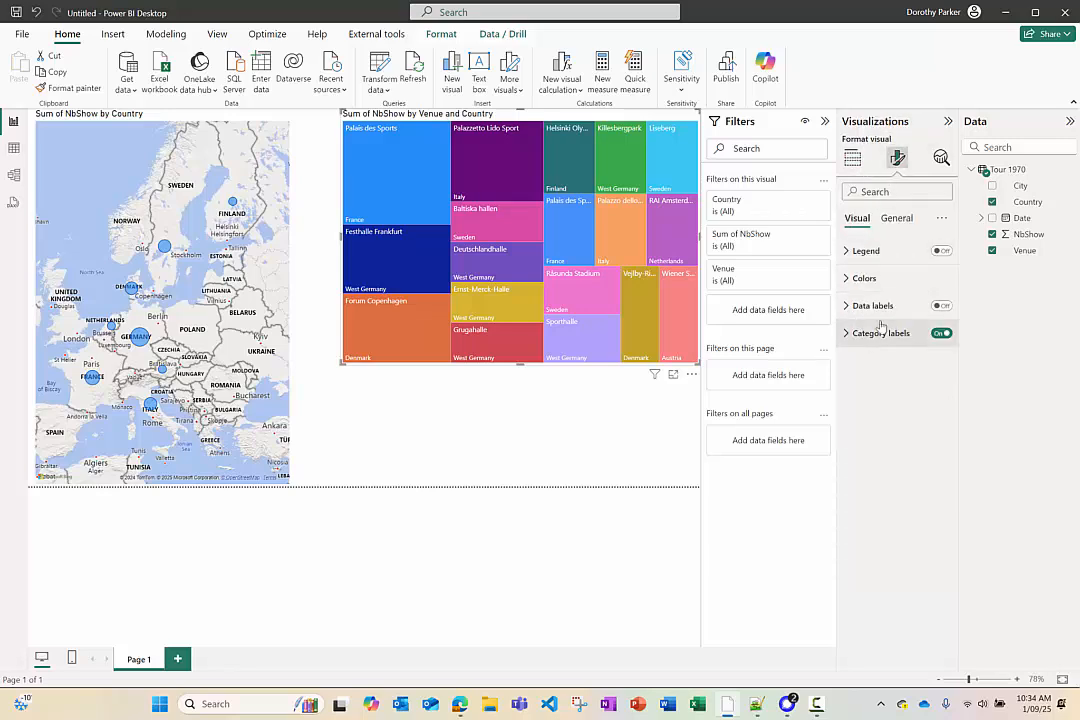
{"action": "left_click", "coordinate": [941, 305]}
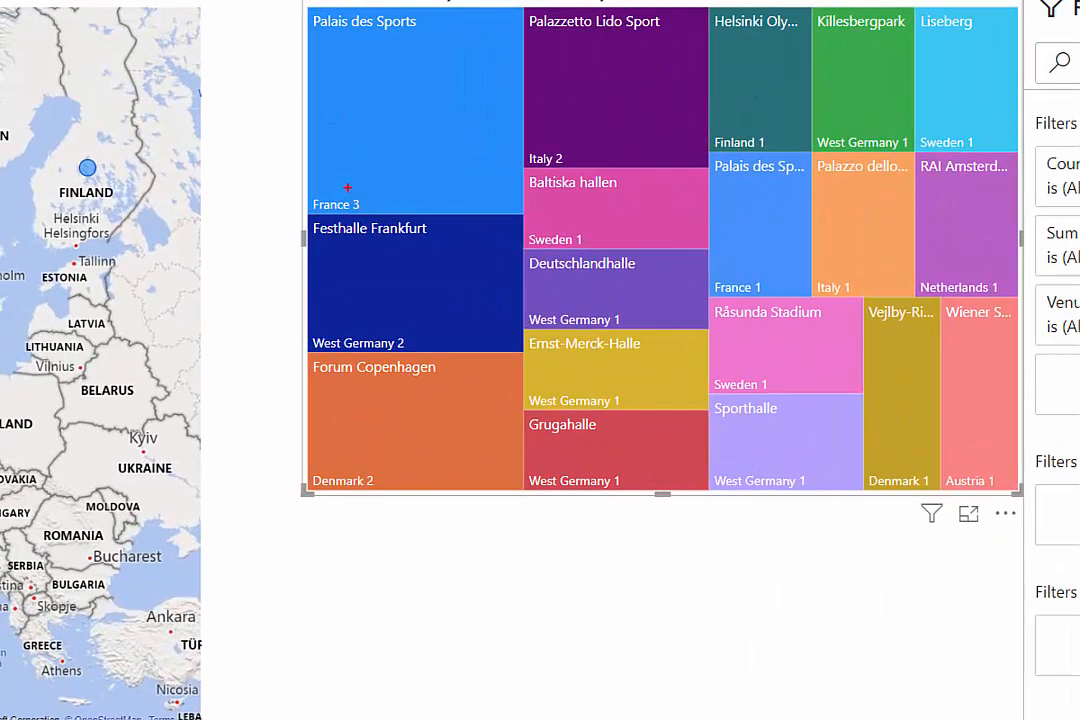
{"action": "left_click_drag", "start_coordinate": [347, 187], "coordinate": [376, 230]}
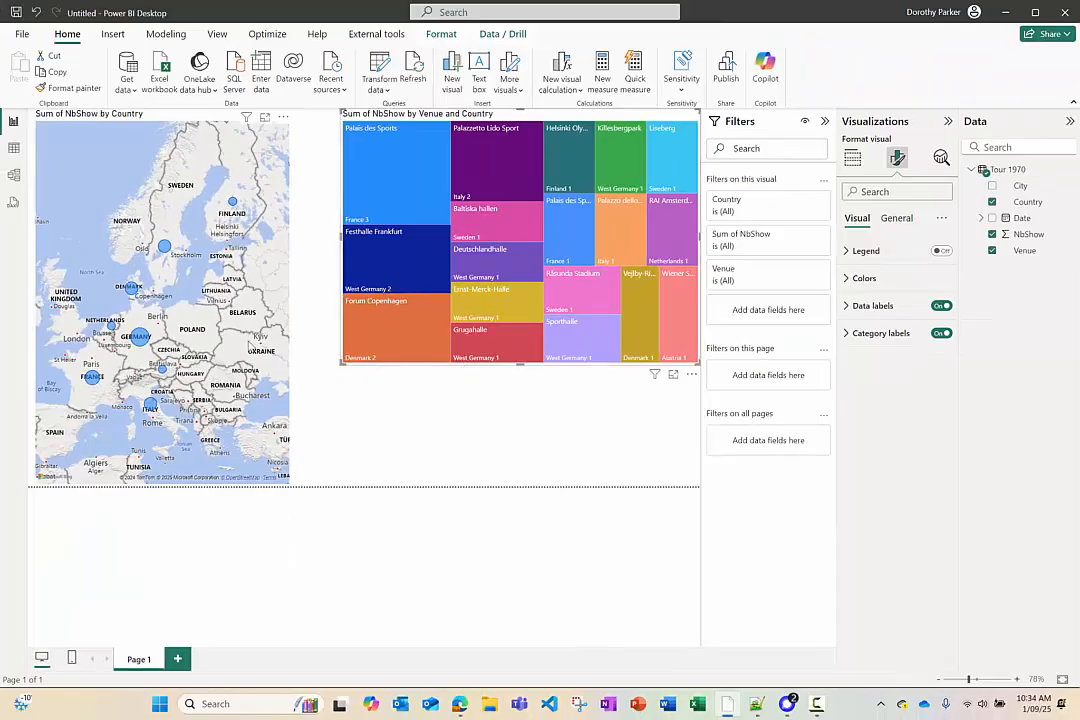
- Check how the treemap responds to selecting the France, Germany, Netherlands and Denmark bubbles on the map, and clear the selection
{"action": "left_click", "coordinate": [93, 379]}
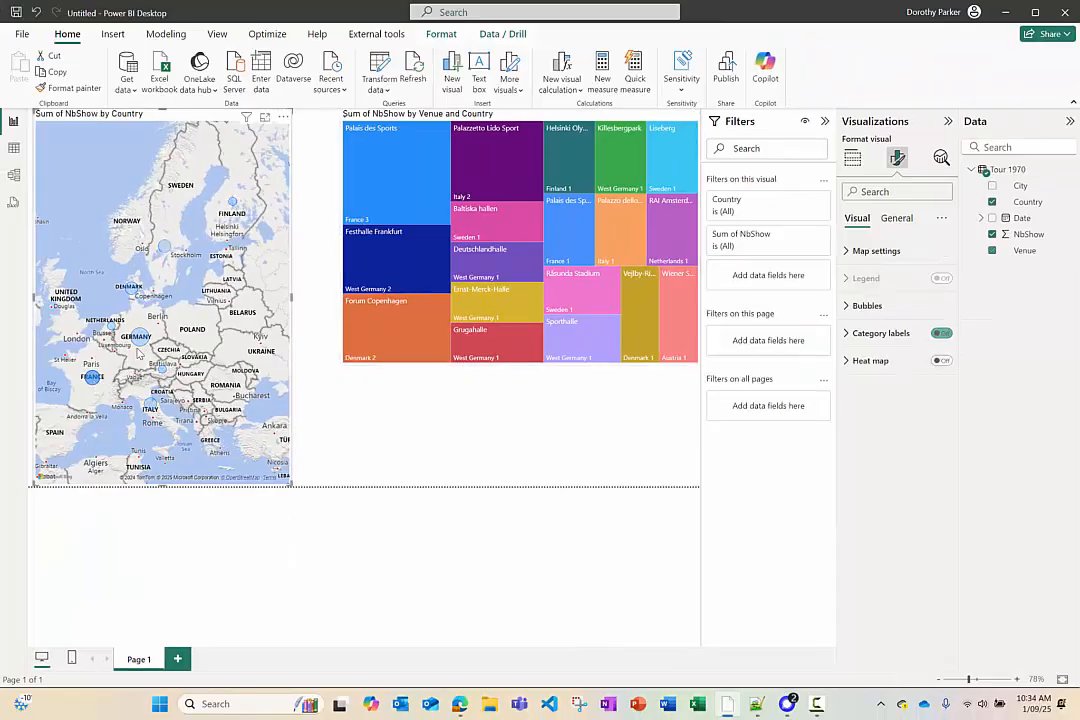
{"action": "left_click", "coordinate": [140, 342]}
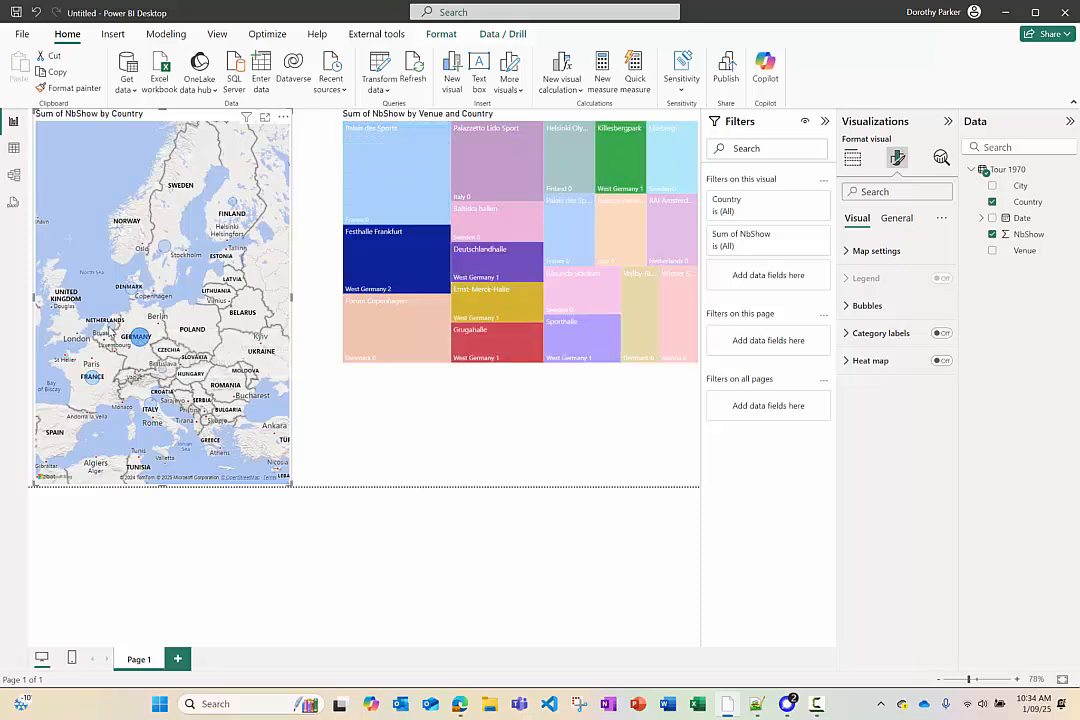
{"action": "left_click", "coordinate": [112, 329]}
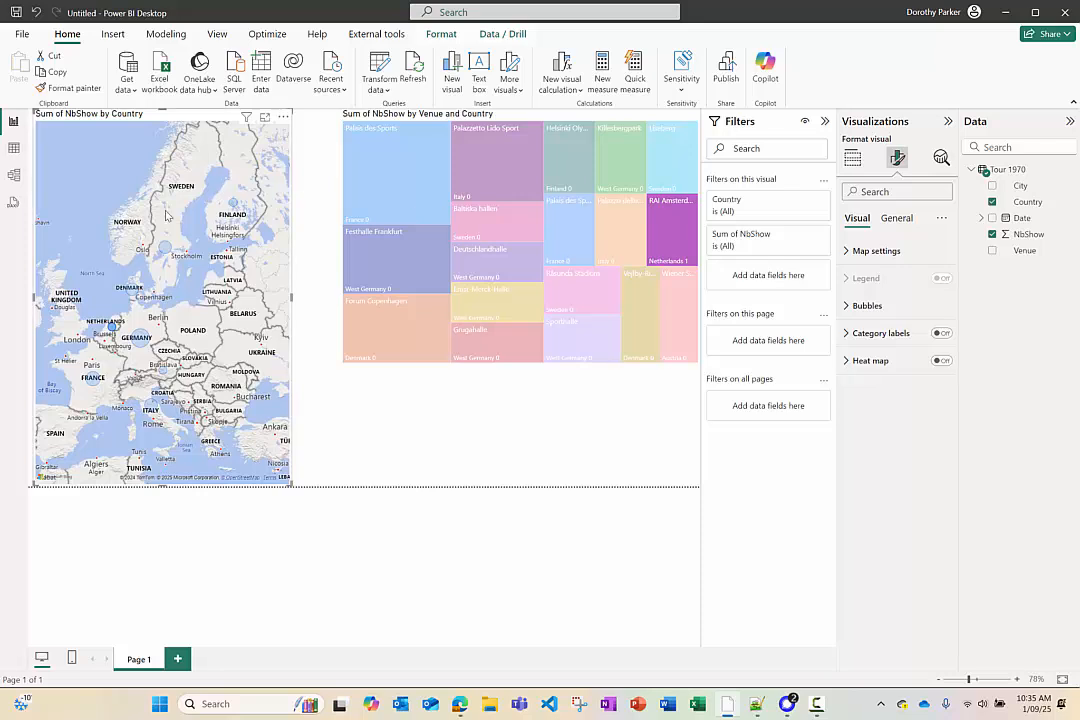
{"action": "left_click", "coordinate": [133, 346]}
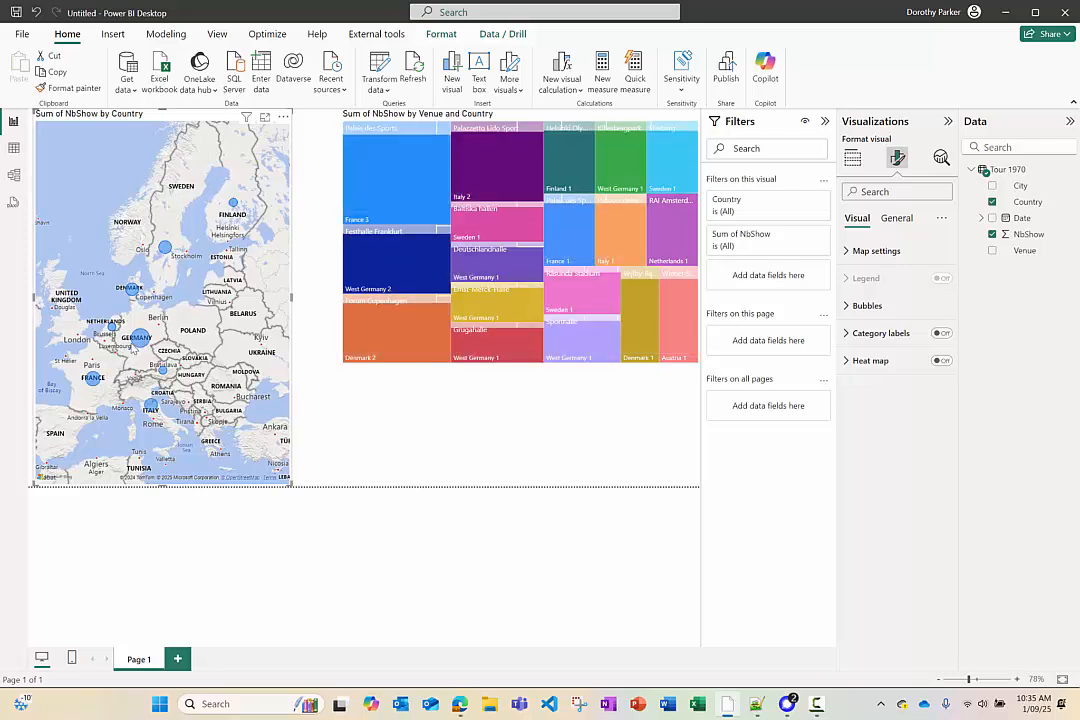
{"action": "left_click", "coordinate": [131, 291]}
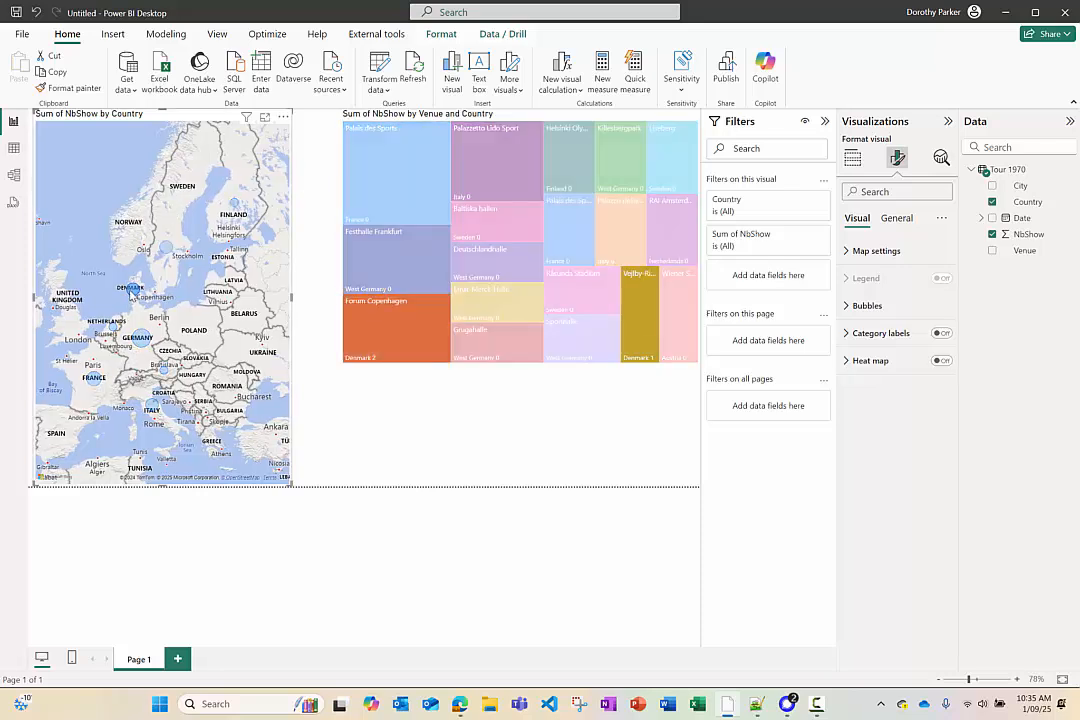
{"action": "left_click", "coordinate": [131, 291]}
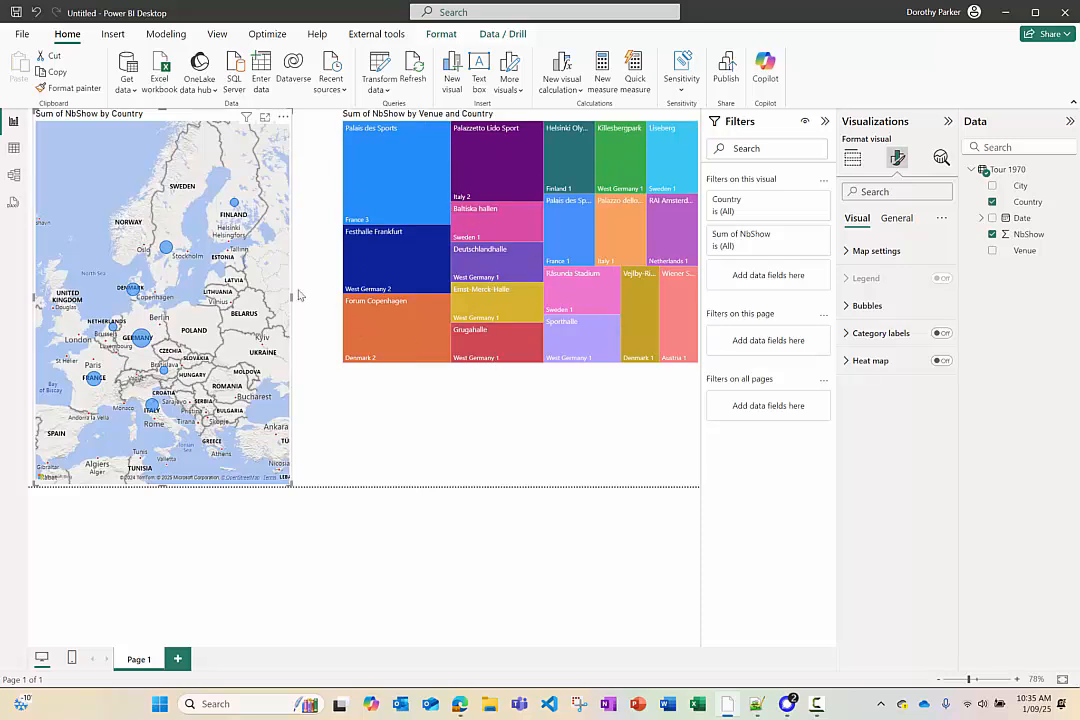
- Widen the map slightly towards the treemap, and edit the visual interactions so the map filters the treemap
{"action": "left_click_drag", "start_coordinate": [295, 297], "coordinate": [322, 303]}
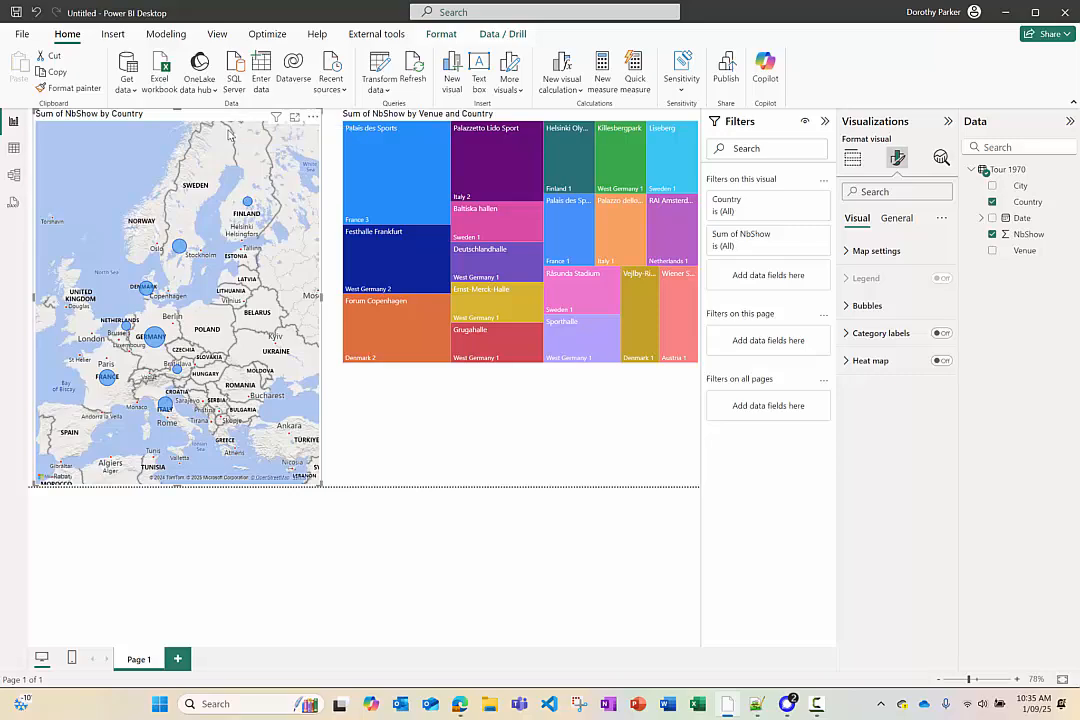
{"action": "left_click", "coordinate": [441, 34]}
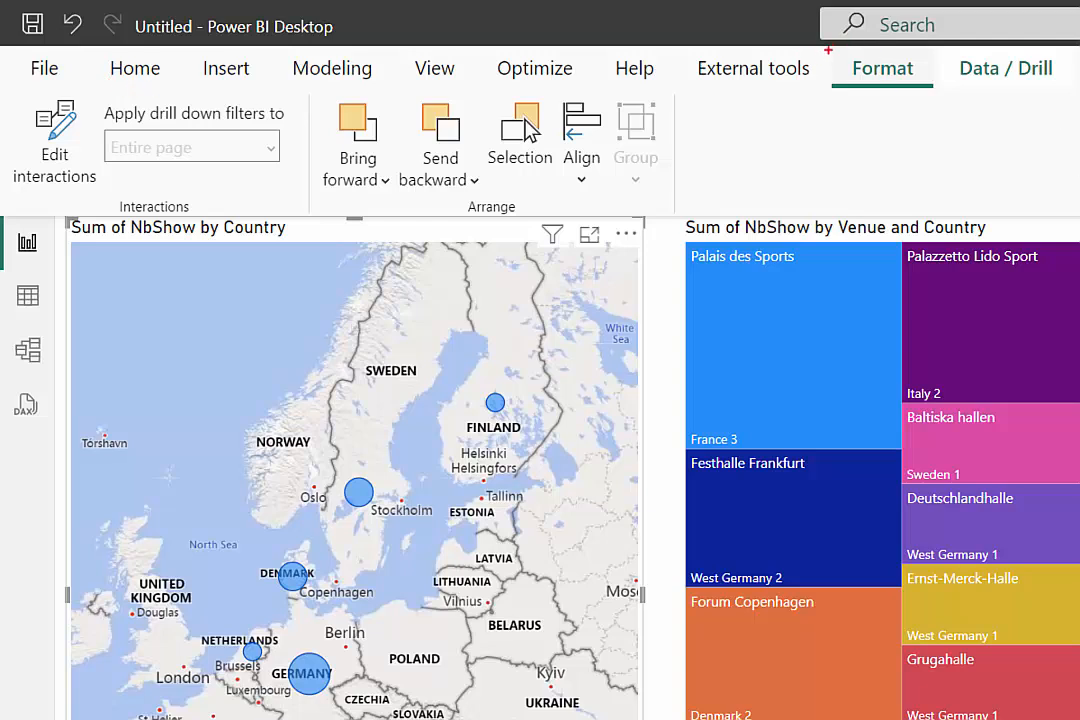
{"action": "left_click_drag", "start_coordinate": [828, 50], "coordinate": [940, 88]}
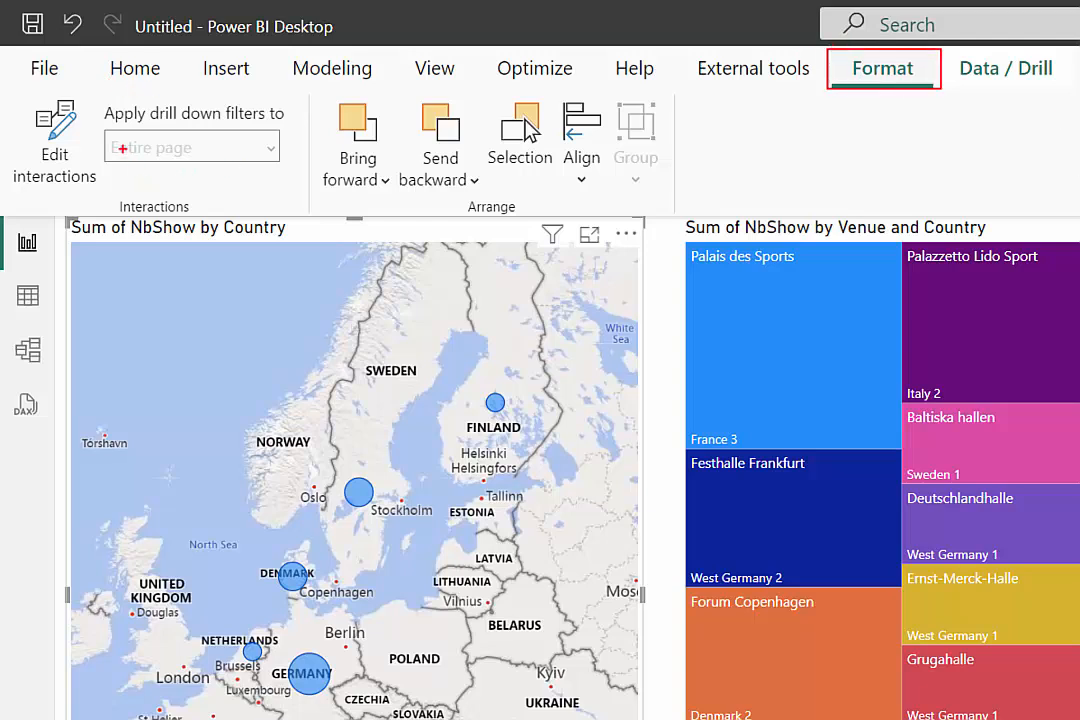
{"action": "mouse_move", "coordinate": [101, 113]}
{"action": "left_mouse_down"}
{"action": "mouse_move", "coordinate": [450, 106]}
{"action": "mouse_move", "coordinate": [700, 72]}
{"action": "mouse_move", "coordinate": [816, 112]}
{"action": "left_mouse_up"}
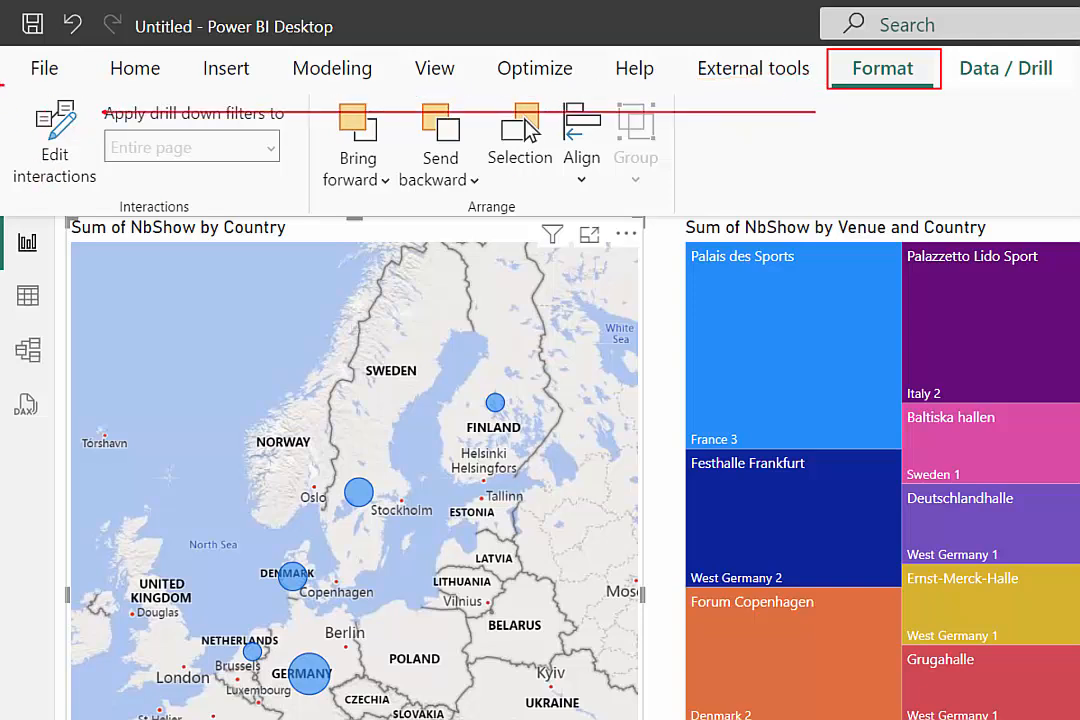
{"action": "mouse_move", "coordinate": [2, 85]}
{"action": "left_mouse_down"}
{"action": "mouse_move", "coordinate": [90, 160]}
{"action": "mouse_move", "coordinate": [106, 206]}
{"action": "left_mouse_up"}
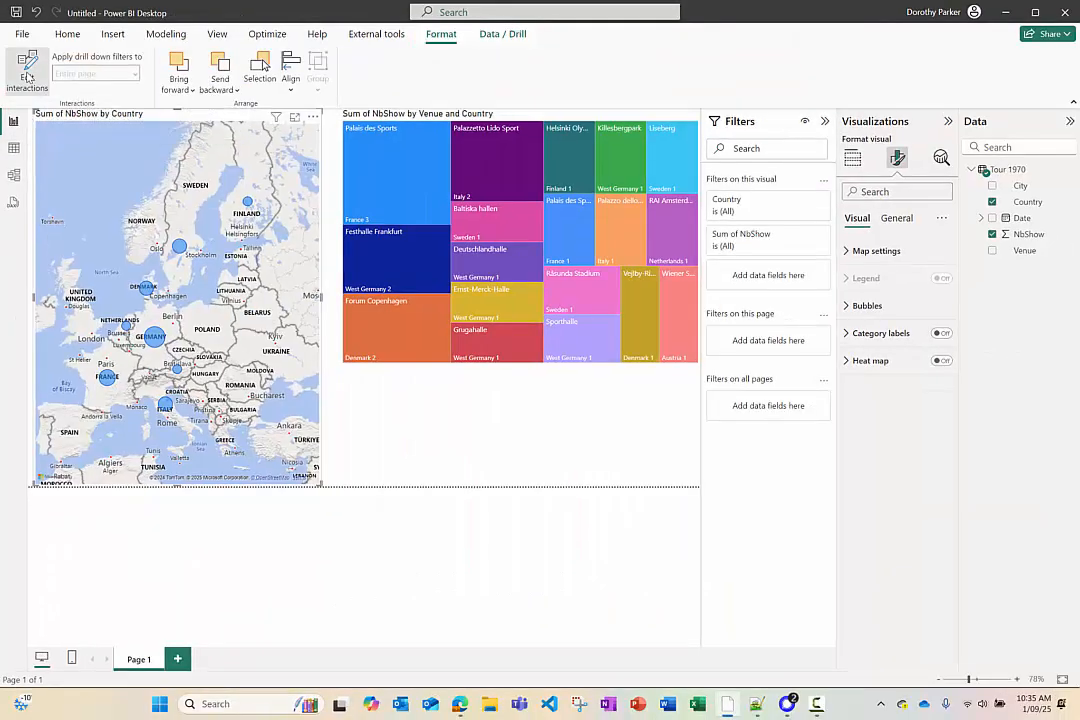
{"action": "left_click", "coordinate": [28, 77]}
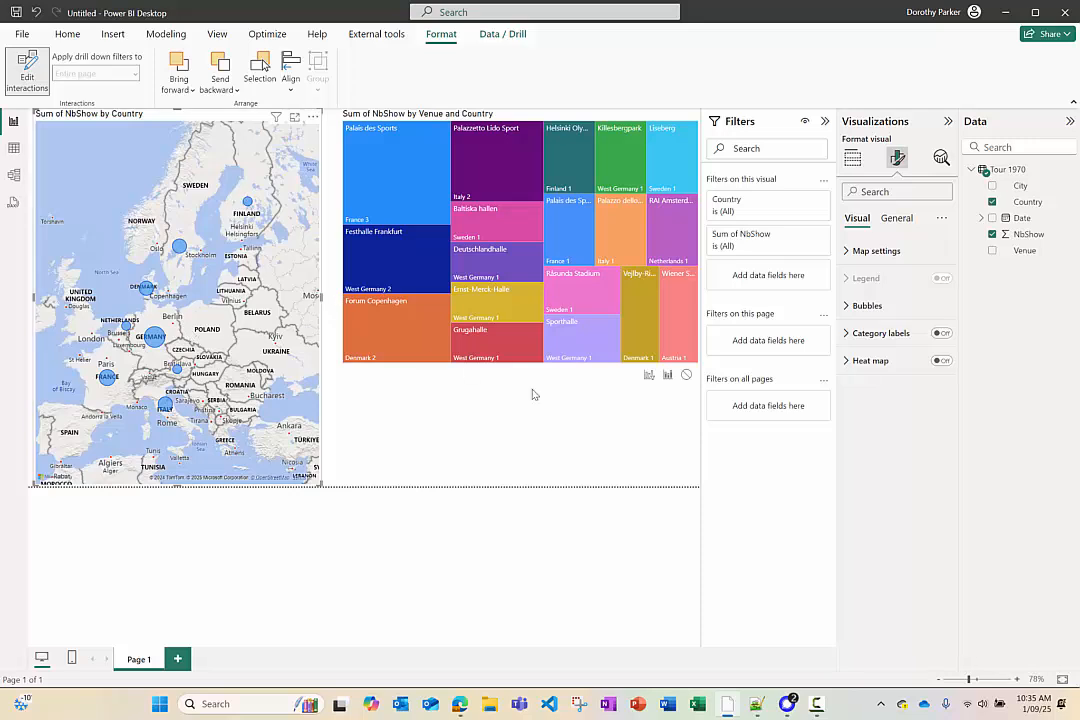
{"action": "left_click", "coordinate": [648, 377]}
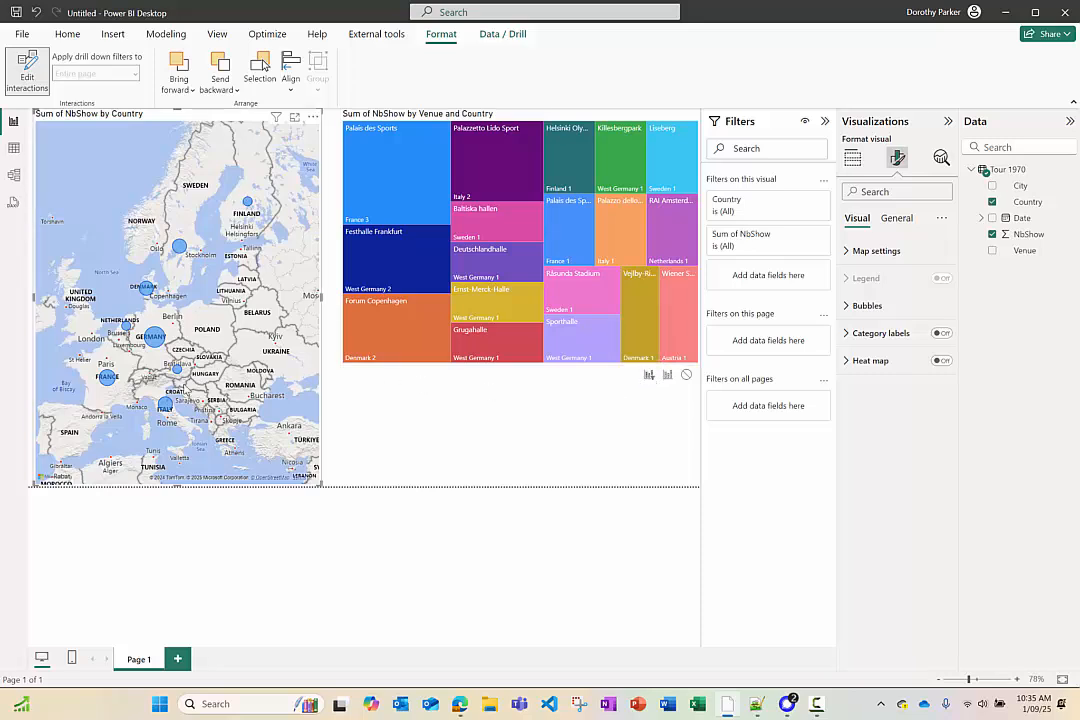
- Check how the treemap filters for the France, Germany, Netherlands, Denmark, Sweden, Austria and Italy bubbles, and clear the selection
{"action": "left_click", "coordinate": [109, 378]}
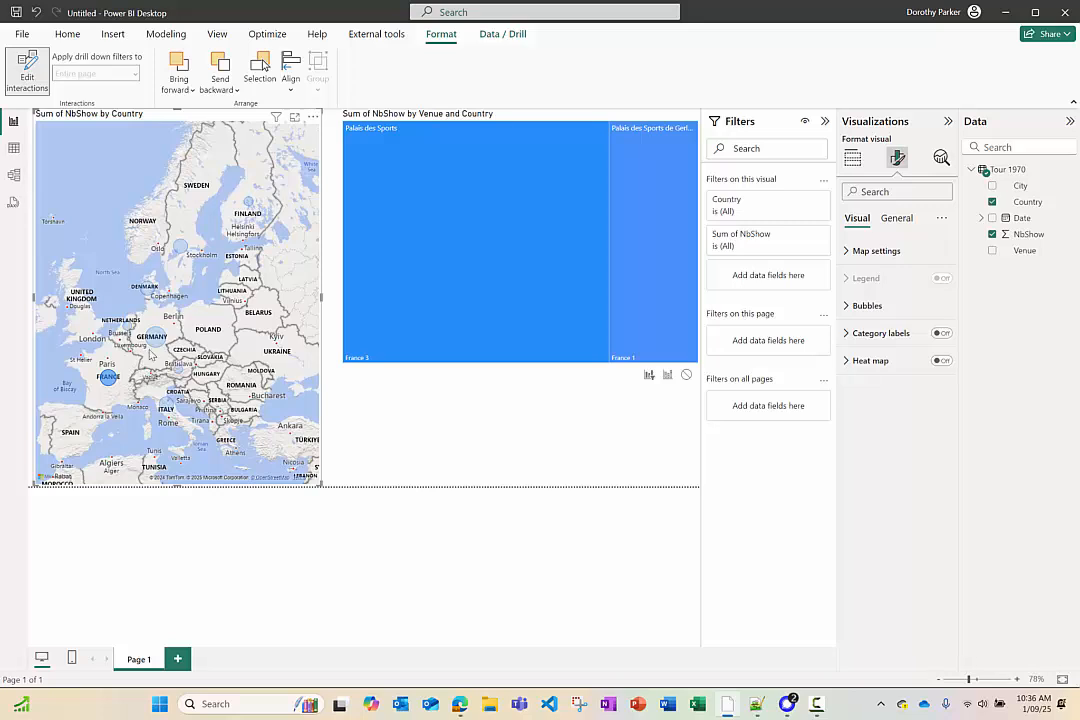
{"action": "left_click", "coordinate": [153, 337]}
{"action": "left_click", "coordinate": [129, 327]}
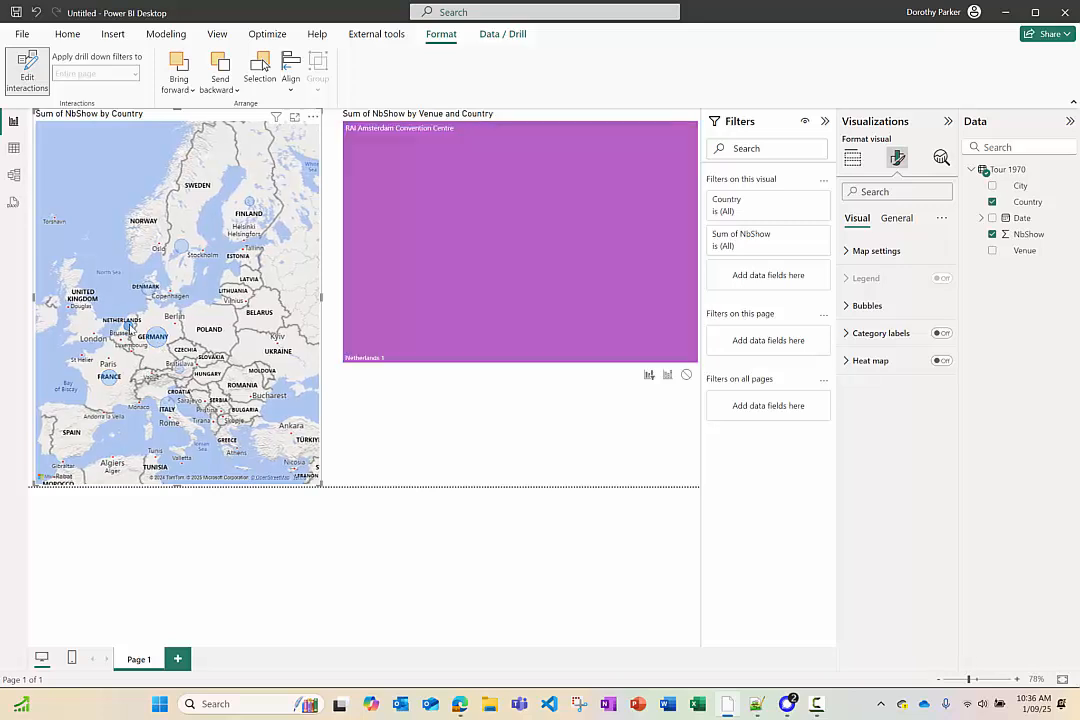
{"action": "left_click", "coordinate": [149, 288]}
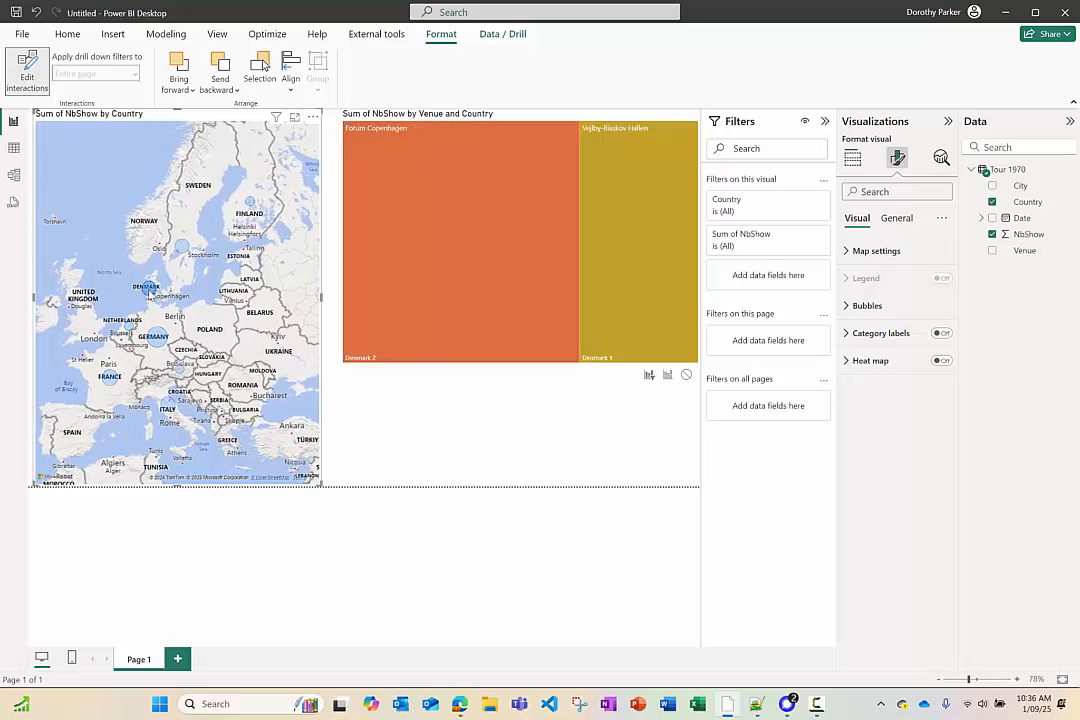
{"action": "mouse_move", "coordinate": [149, 292]}
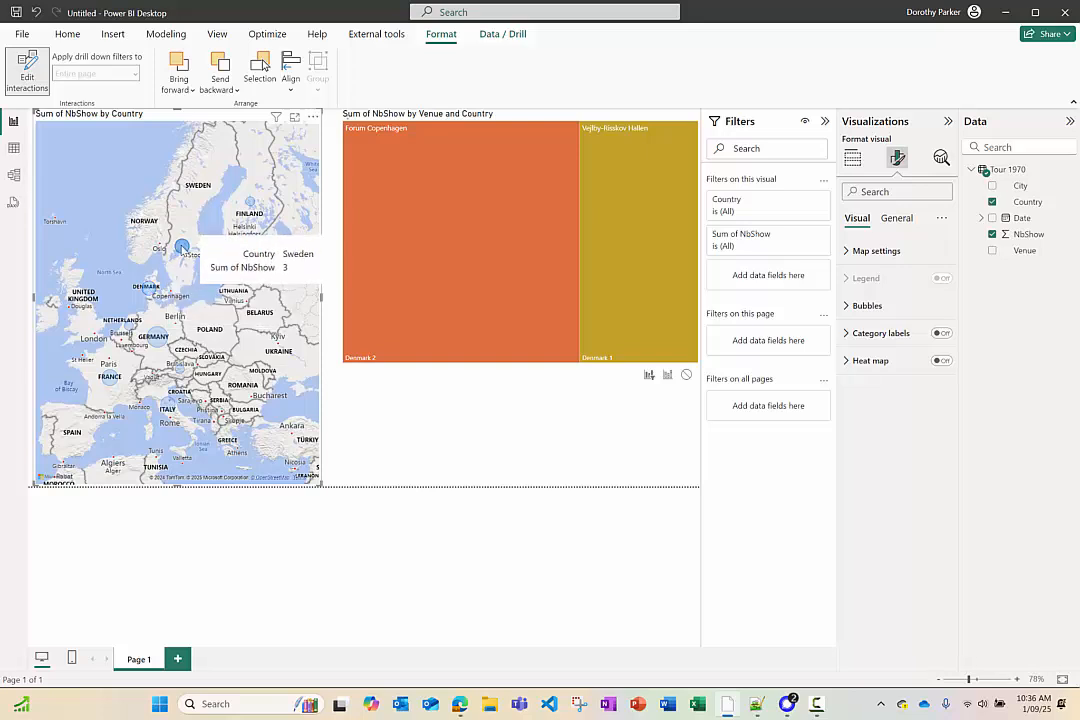
{"action": "left_click", "coordinate": [181, 248]}
{"action": "left_click", "coordinate": [180, 370]}
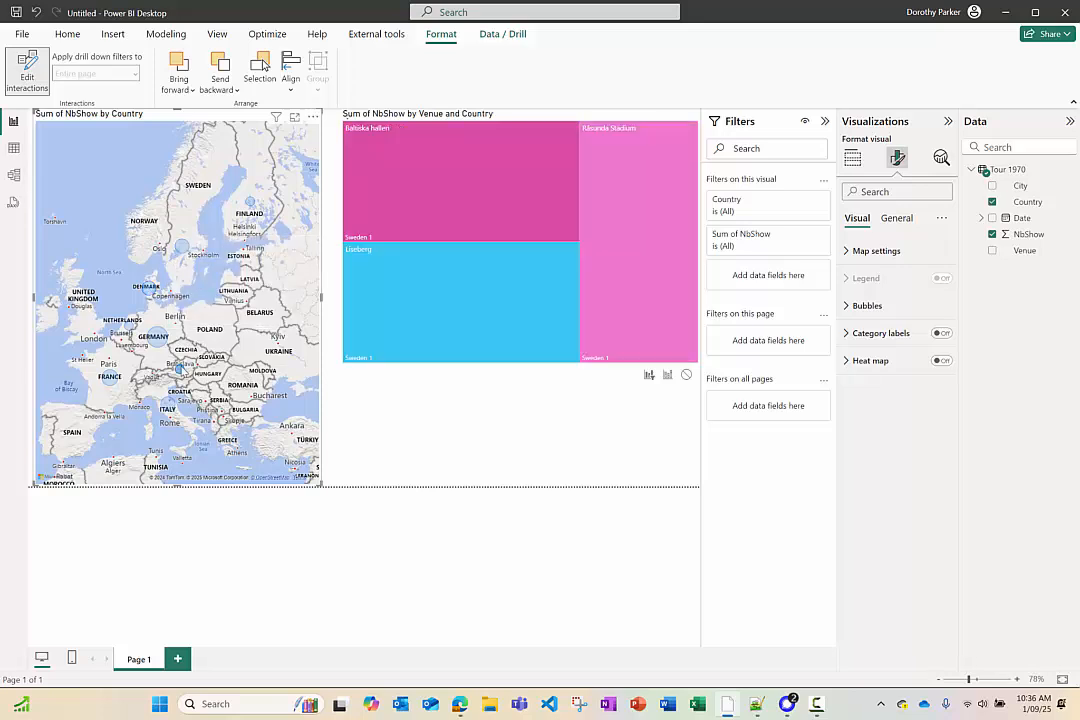
{"action": "left_click", "coordinate": [170, 405]}
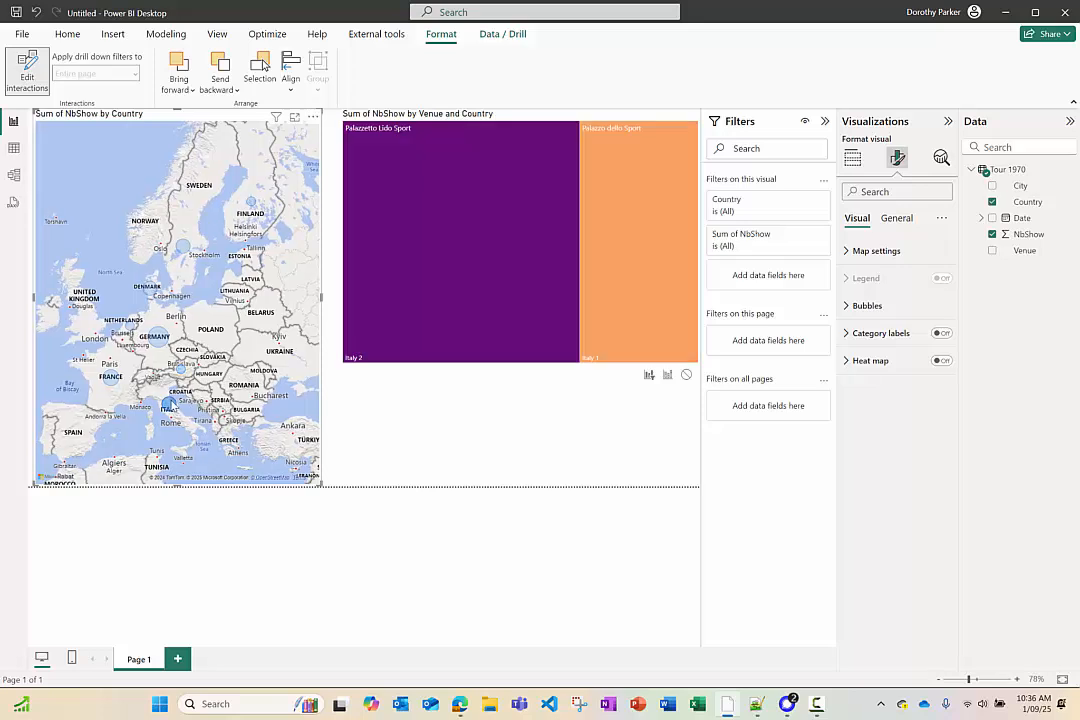
{"action": "left_click", "coordinate": [170, 405]}
- Shorten the treemap to about half of the page height, leaving free space beneath it
{"action": "left_click", "coordinate": [453, 371]}
{"action": "left_click", "coordinate": [495, 345]}
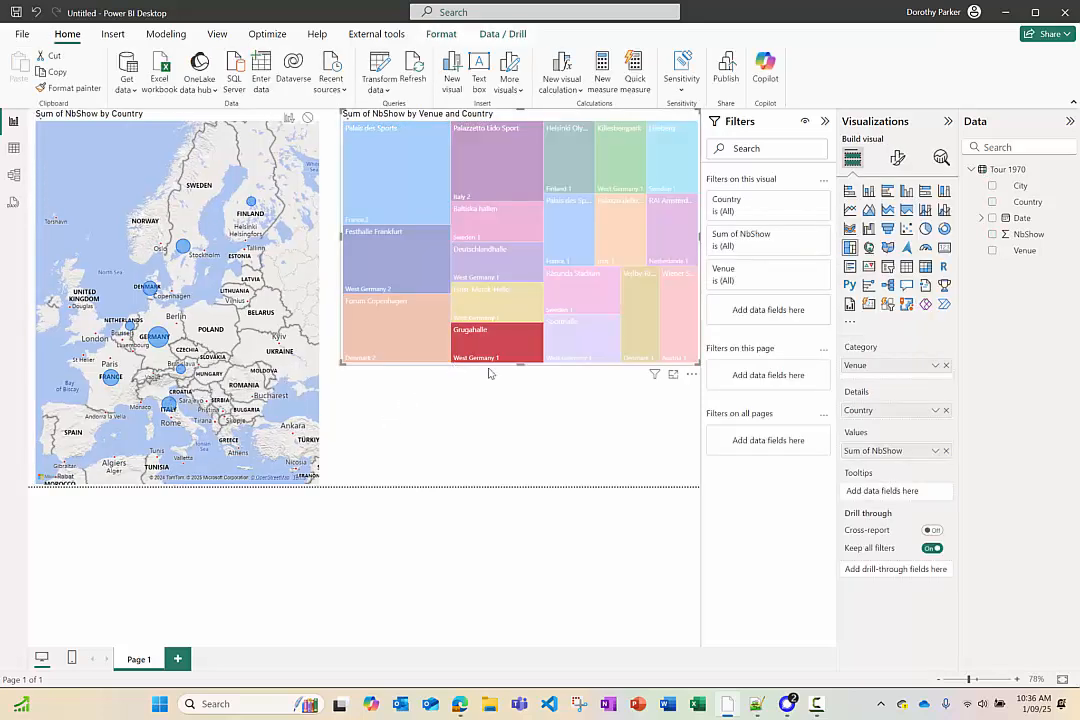
{"action": "left_click_drag", "start_coordinate": [521, 362], "coordinate": [521, 290]}
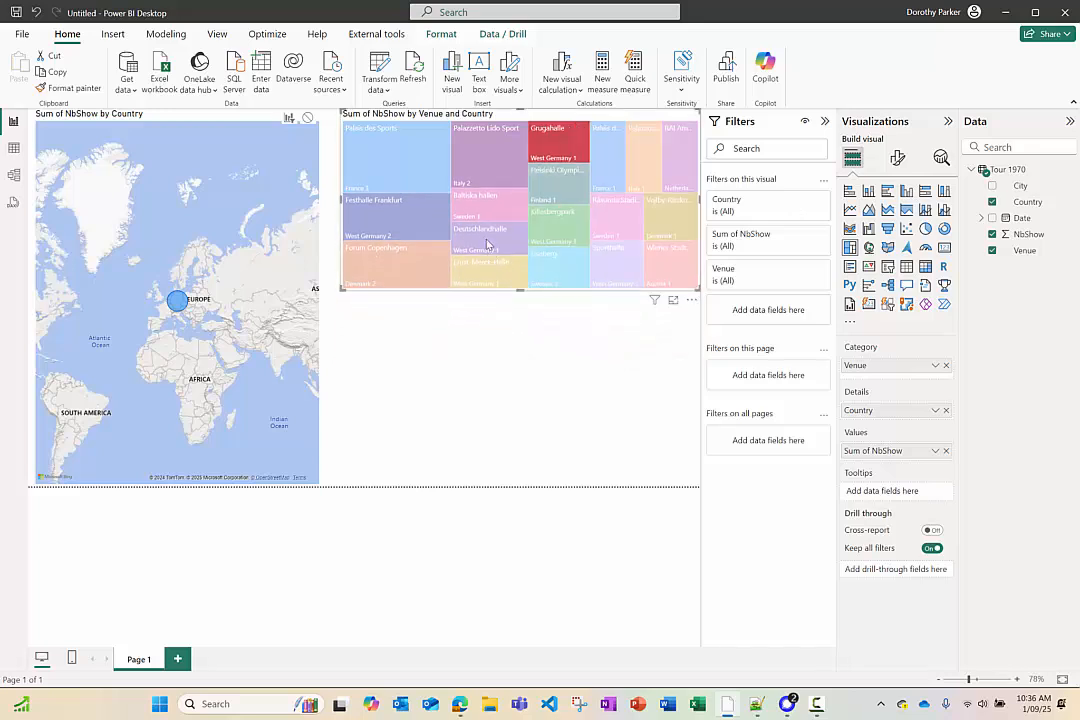
- Check how the map responds to selecting Palazzetto Lido Sport, Palais des Sports and Festhalle Frankfurt in the treemap, and clear the selection
{"action": "left_click", "coordinate": [481, 169]}
{"action": "left_click", "coordinate": [430, 178]}
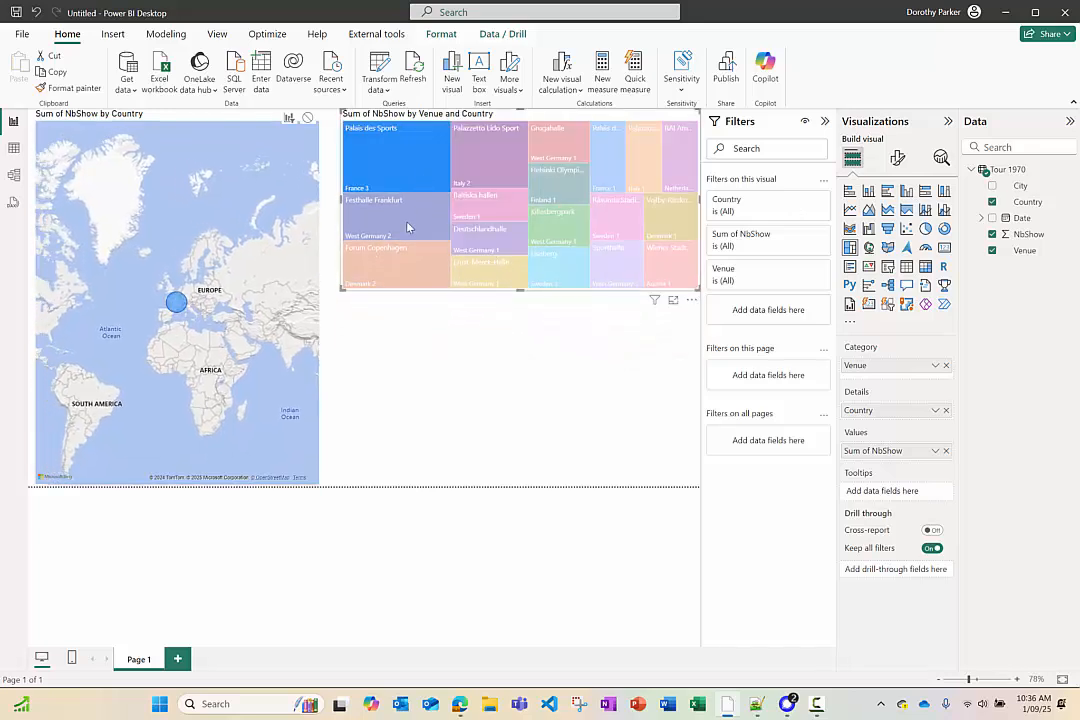
{"action": "left_click", "coordinate": [410, 226]}
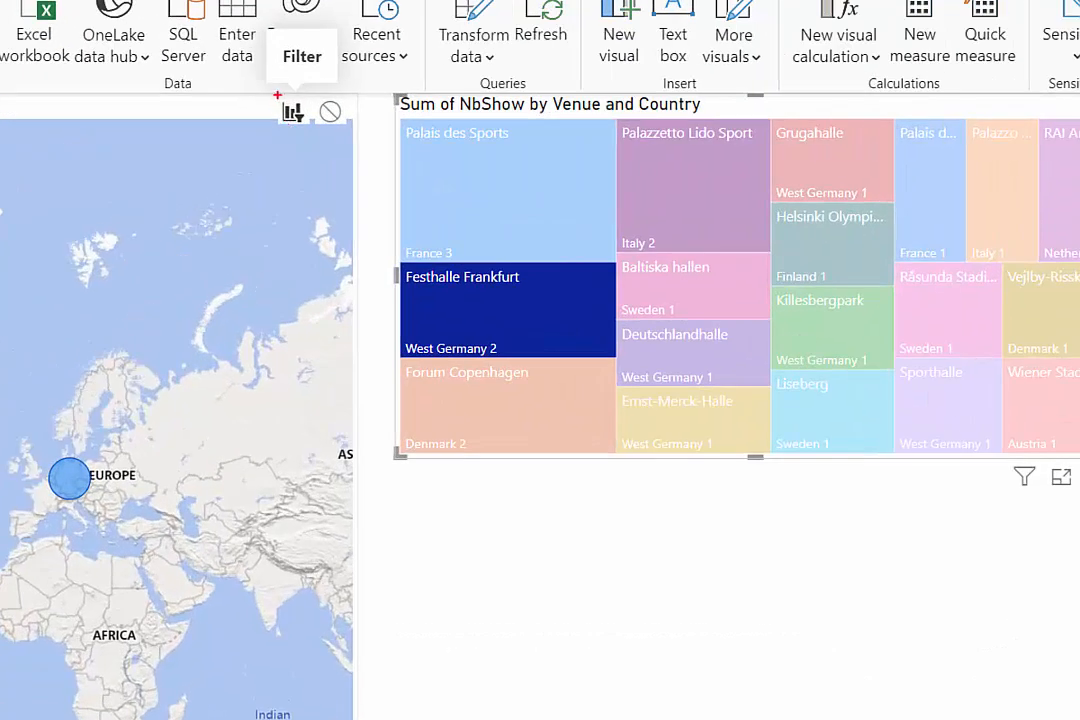
{"action": "mouse_move", "coordinate": [265, 92]}
{"action": "left_mouse_down"}
{"action": "mouse_move", "coordinate": [284, 116]}
{"action": "mouse_move", "coordinate": [369, 147]}
{"action": "left_mouse_up"}
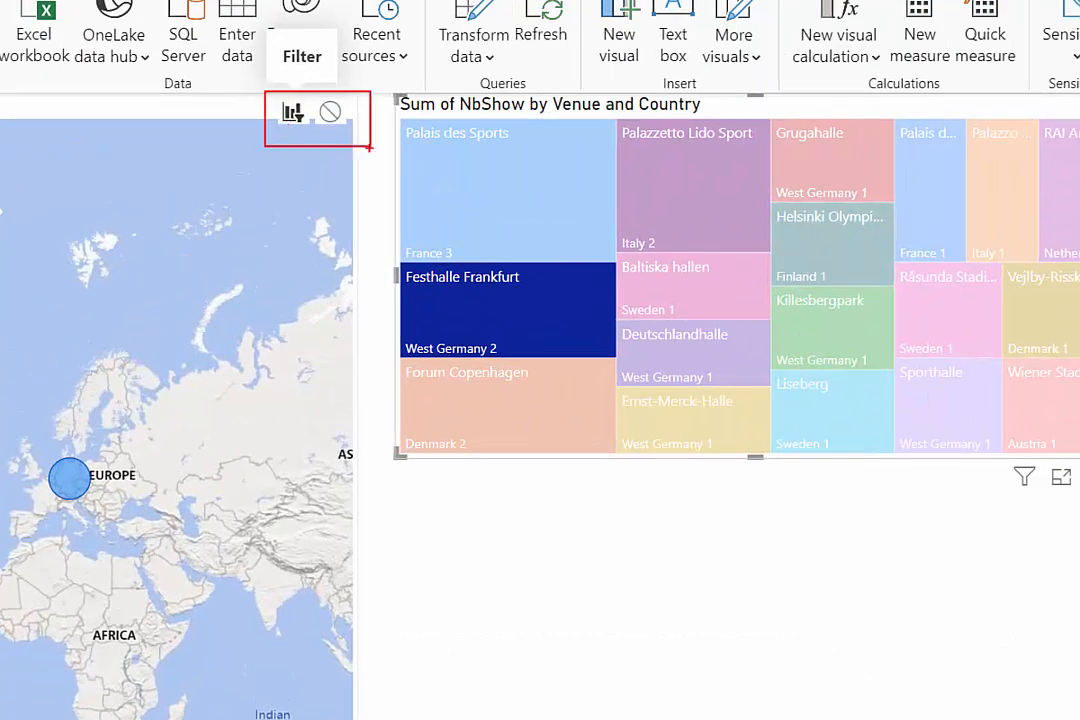
{"action": "left_click_drag", "start_coordinate": [295, 138], "coordinate": [292, 183]}
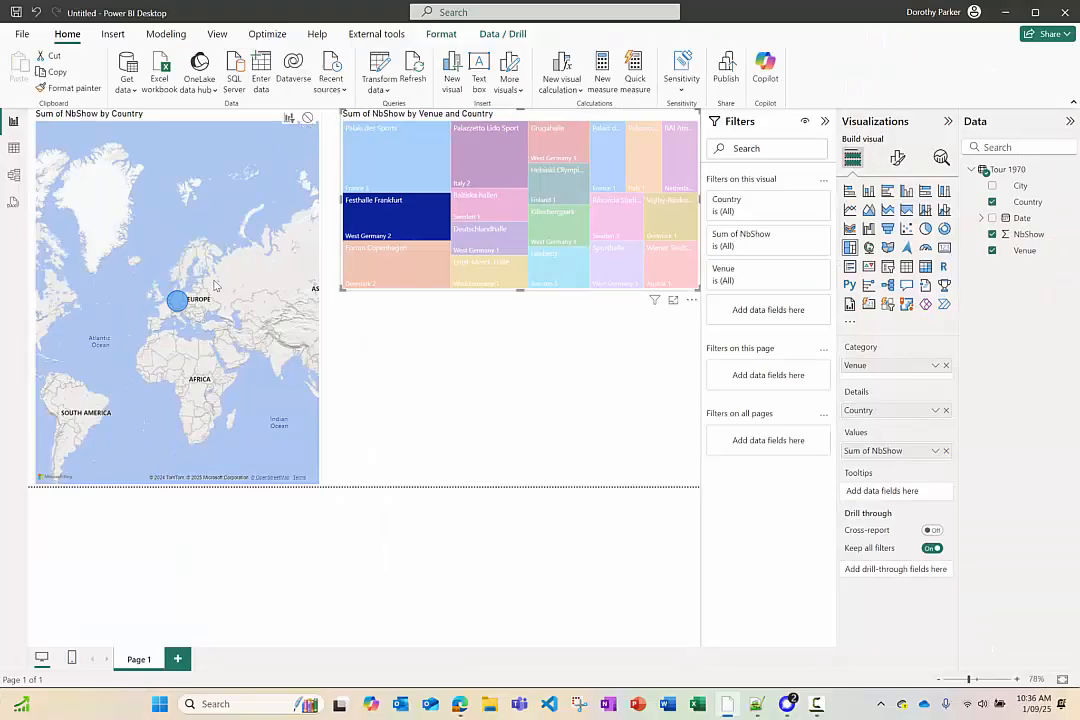
{"action": "left_click", "coordinate": [390, 226]}
{"action": "left_click", "coordinate": [426, 367]}
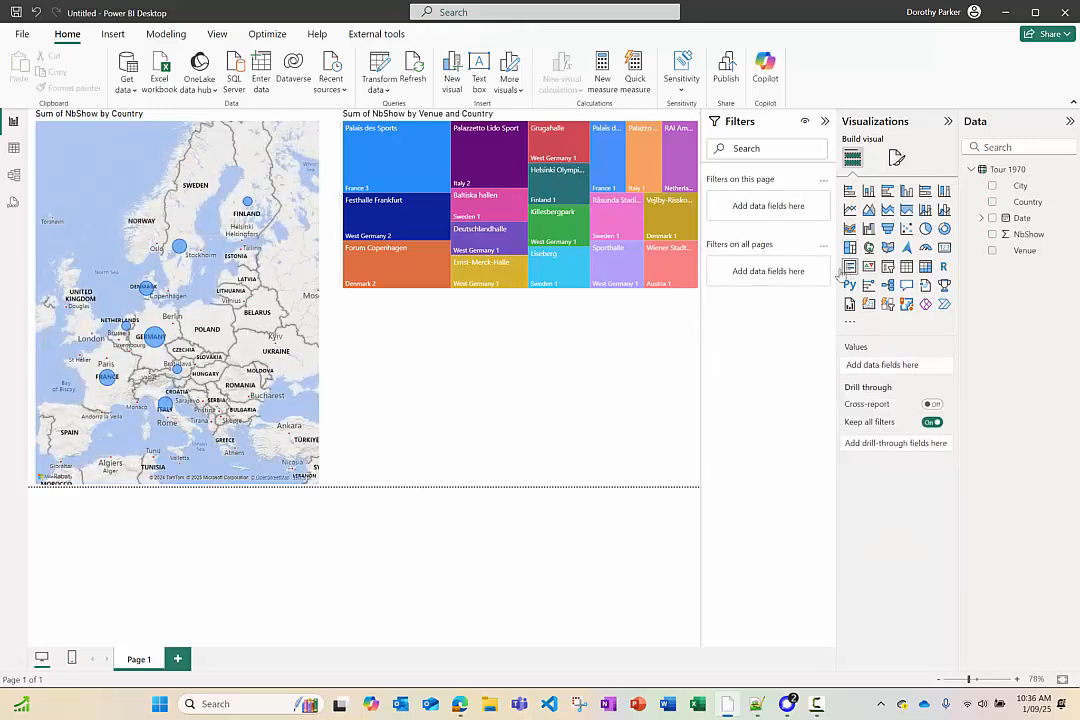
- Add a multi-row card below the treemap with the Country, City and Date fields
{"action": "left_click", "coordinate": [849, 266]}
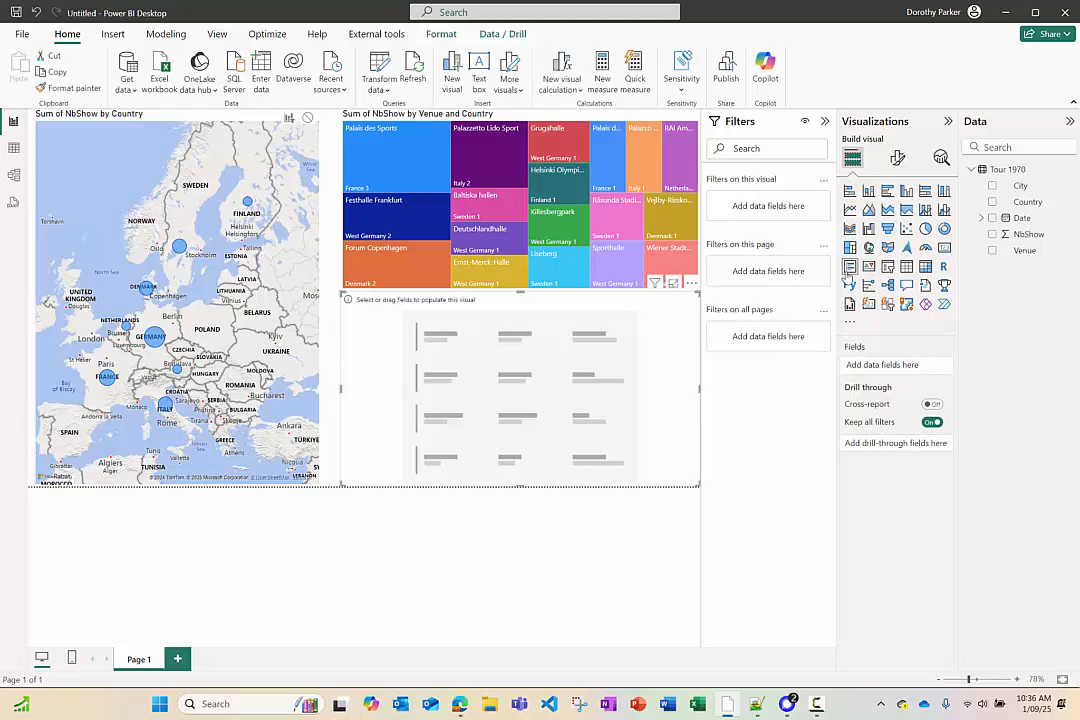
{"action": "left_click", "coordinate": [992, 202]}
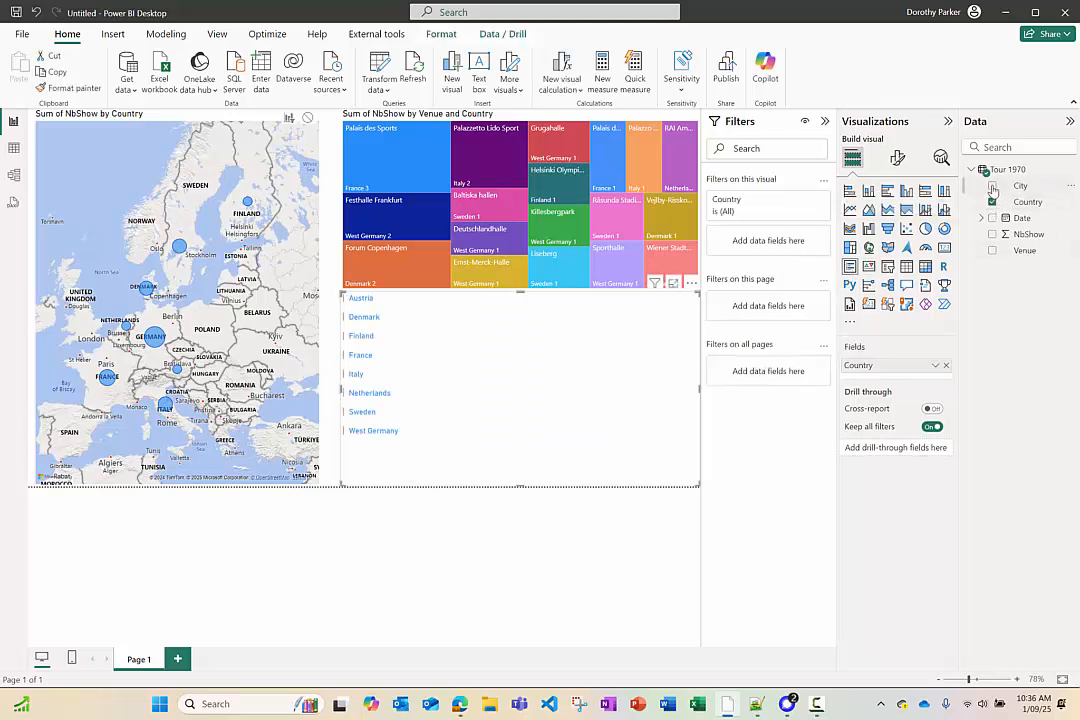
{"action": "left_click", "coordinate": [992, 186]}
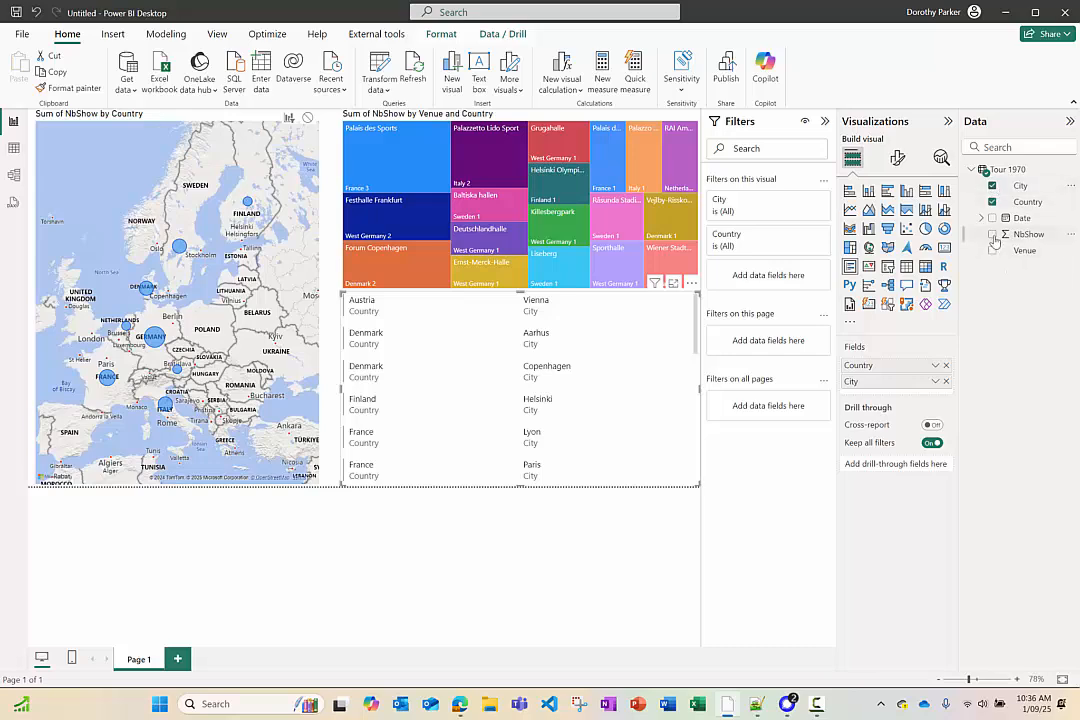
{"action": "left_click", "coordinate": [992, 218]}
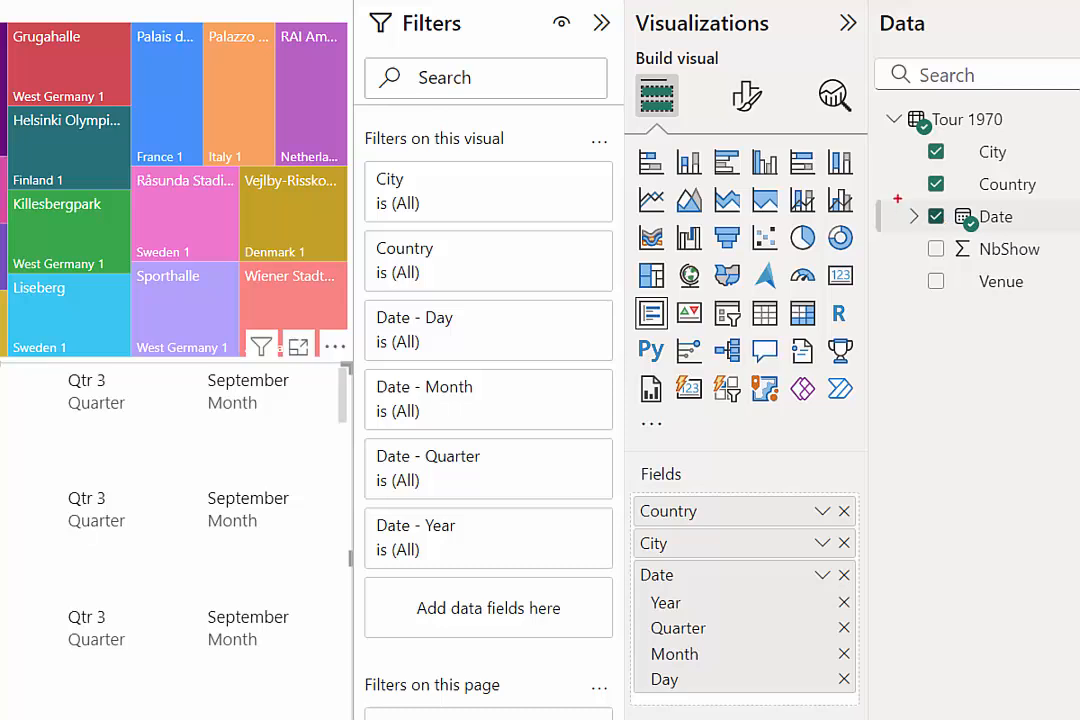
{"action": "left_click_drag", "start_coordinate": [899, 195], "coordinate": [1034, 242]}
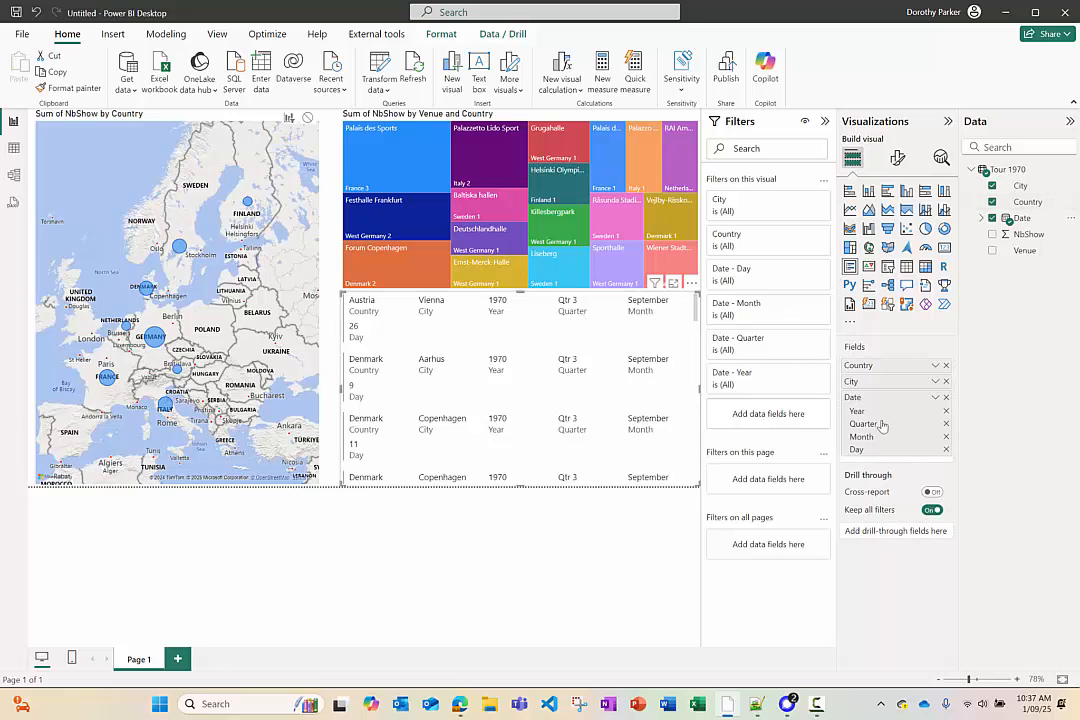
- Switch the card's Date field from the date hierarchy to plain Date, and add the Venue and NbShow fields
{"action": "left_click", "coordinate": [936, 399]}
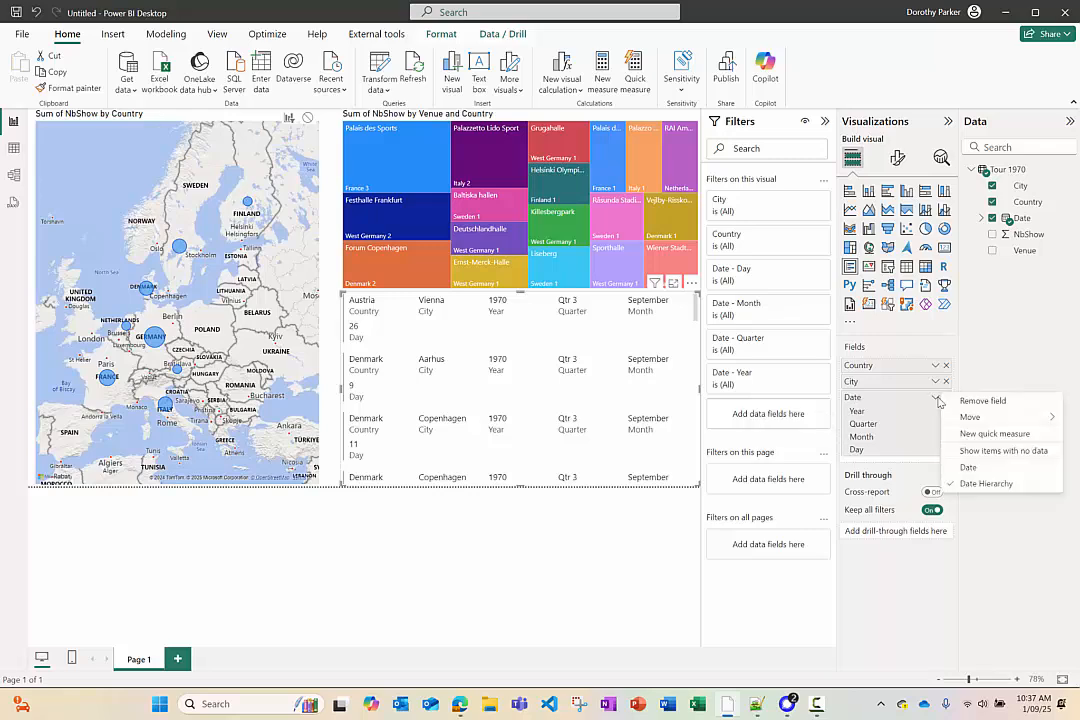
{"action": "mouse_move", "coordinate": [968, 418]}
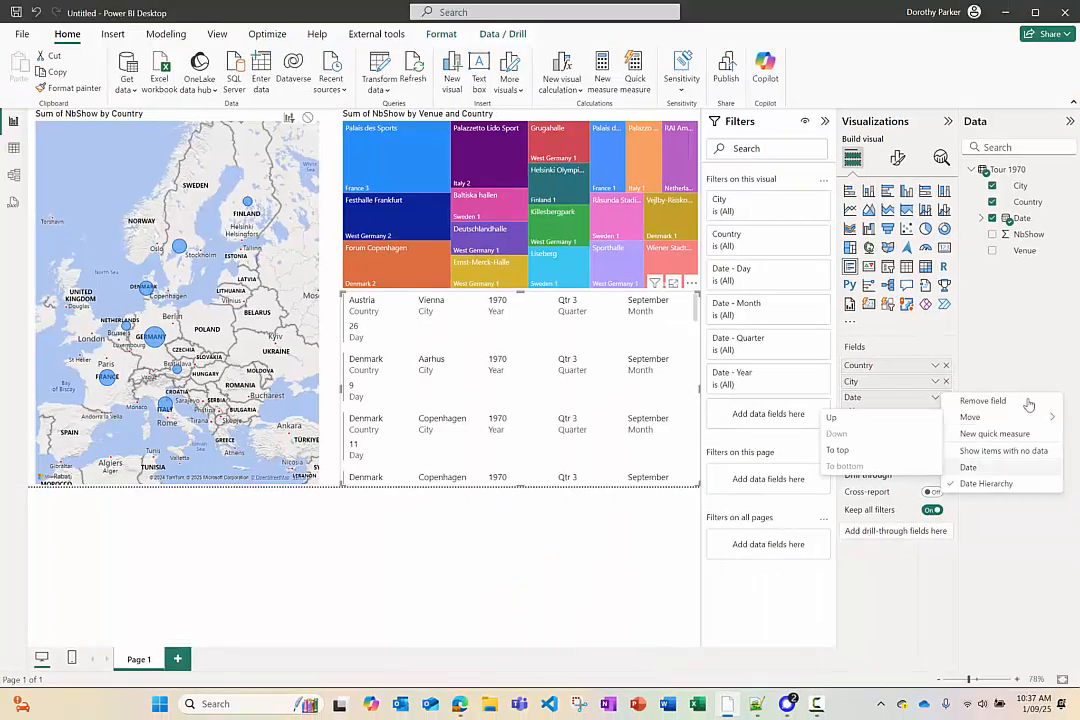
{"action": "left_click", "coordinate": [1016, 365]}
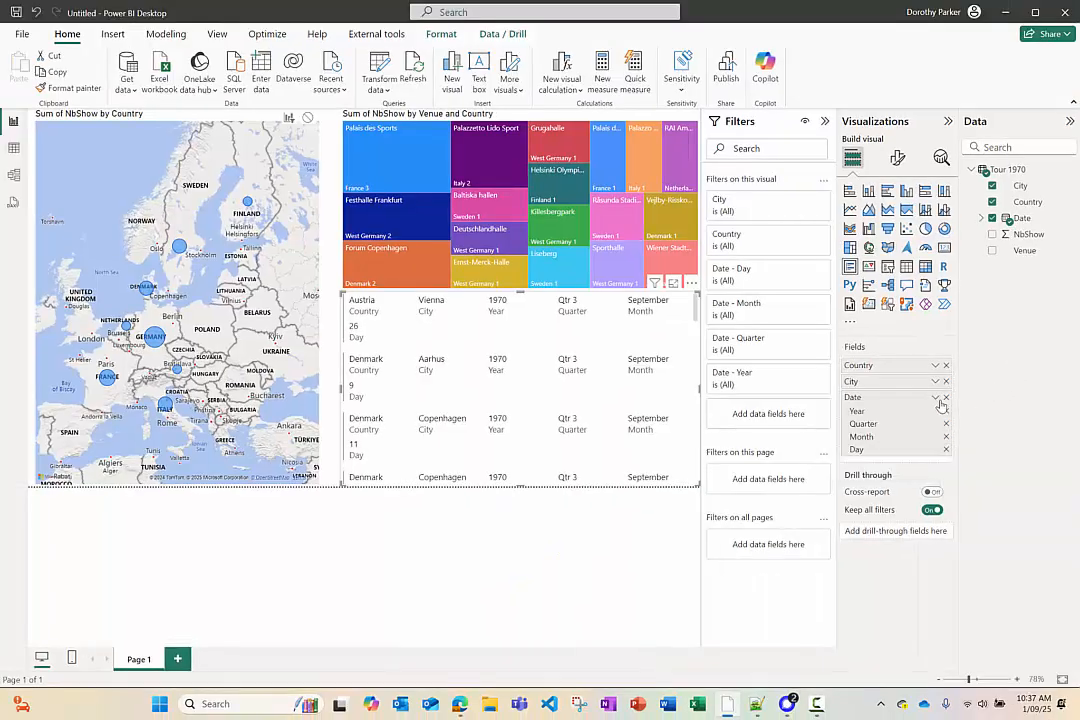
{"action": "left_click", "coordinate": [935, 397]}
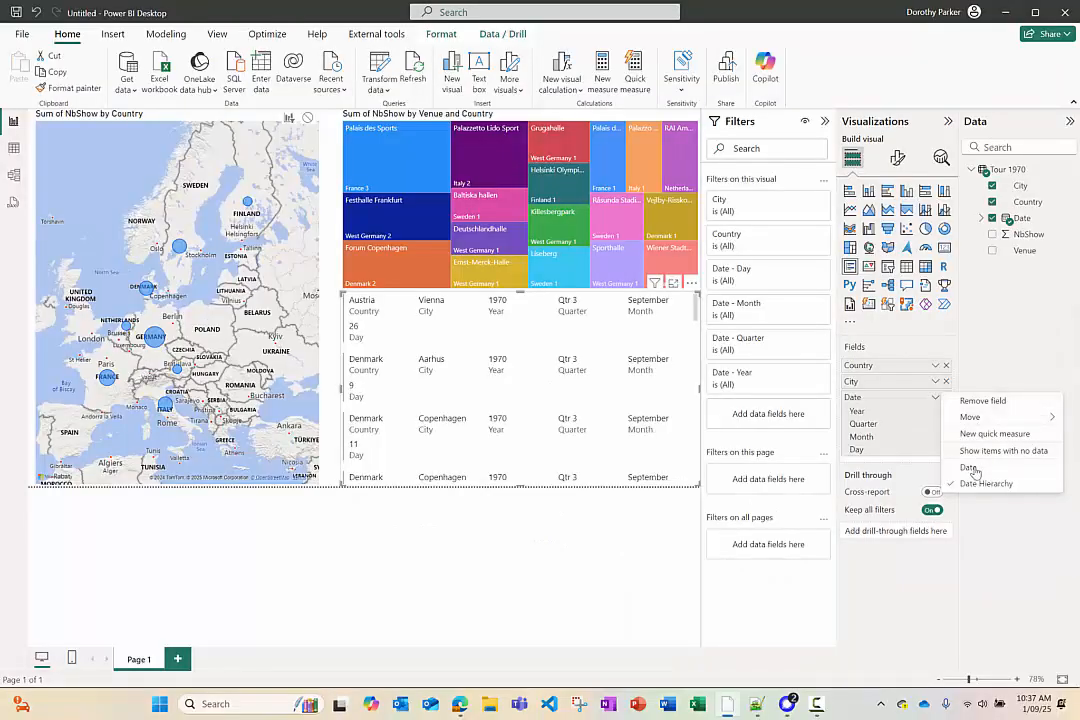
{"action": "left_click", "coordinate": [898, 474]}
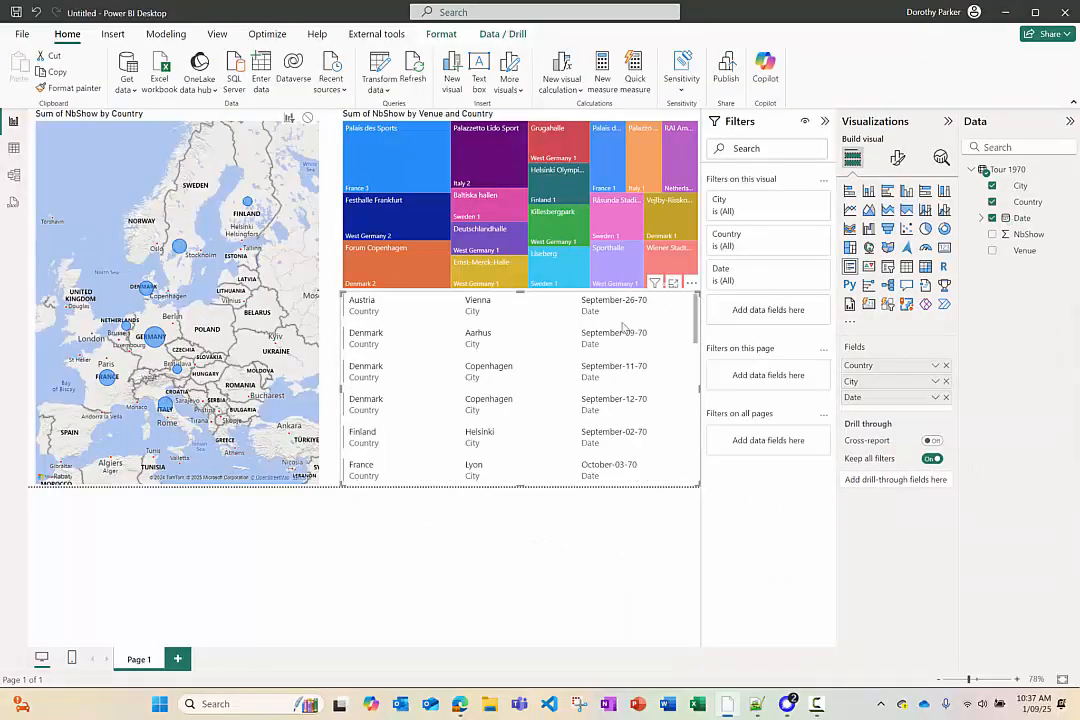
{"action": "left_click", "coordinate": [992, 250]}
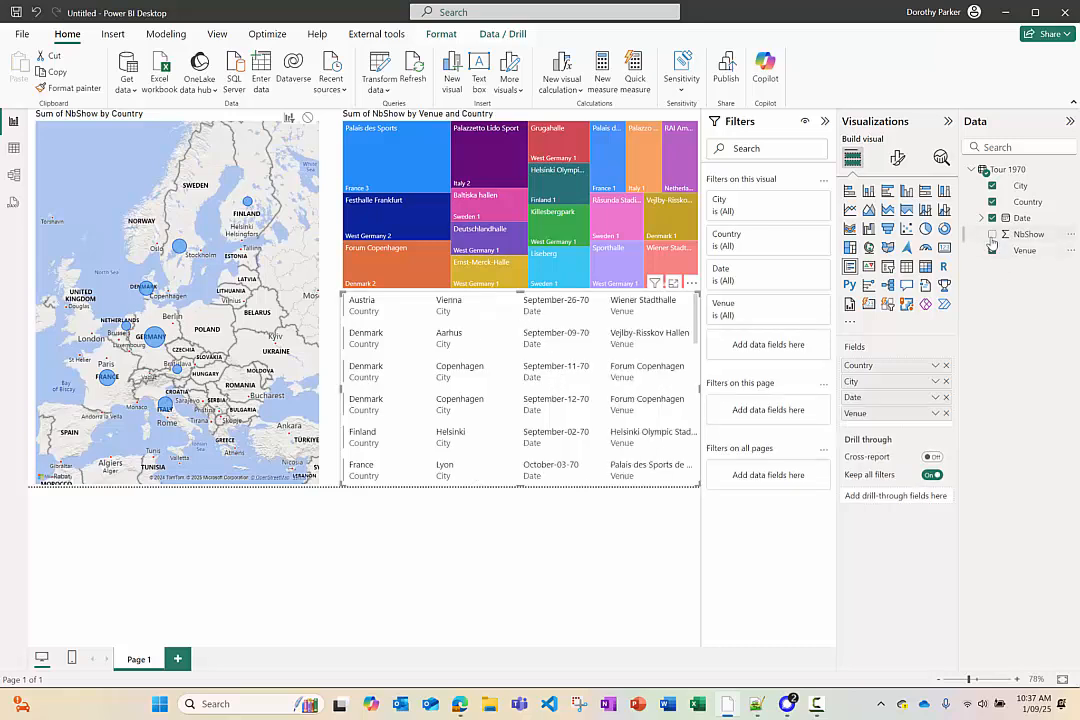
{"action": "left_click", "coordinate": [991, 236]}
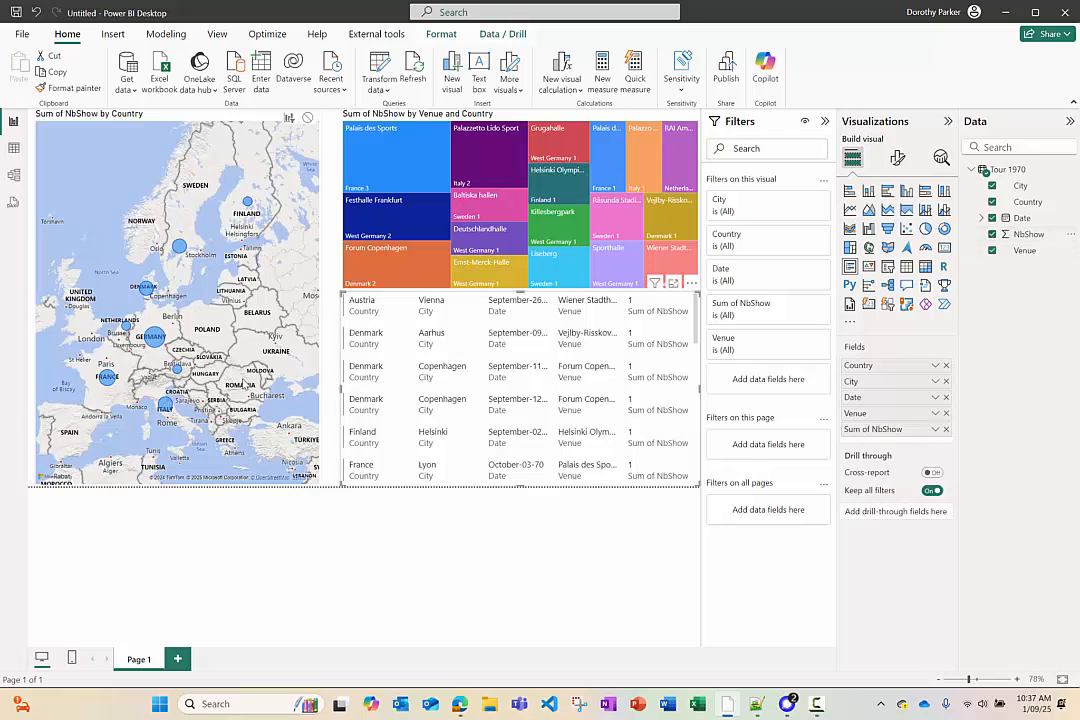
- Check how the treemap and card respond to the France, Germany and Netherlands bubbles on the map, and clear the selection
{"action": "left_click", "coordinate": [106, 377]}
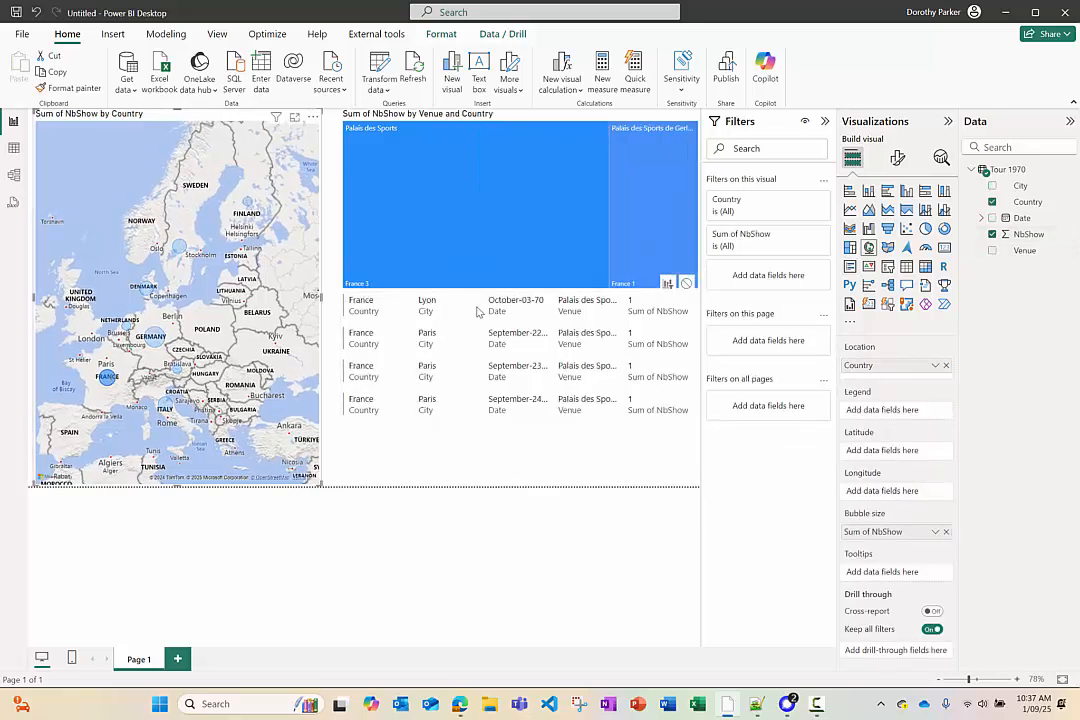
{"action": "left_click", "coordinate": [152, 336]}
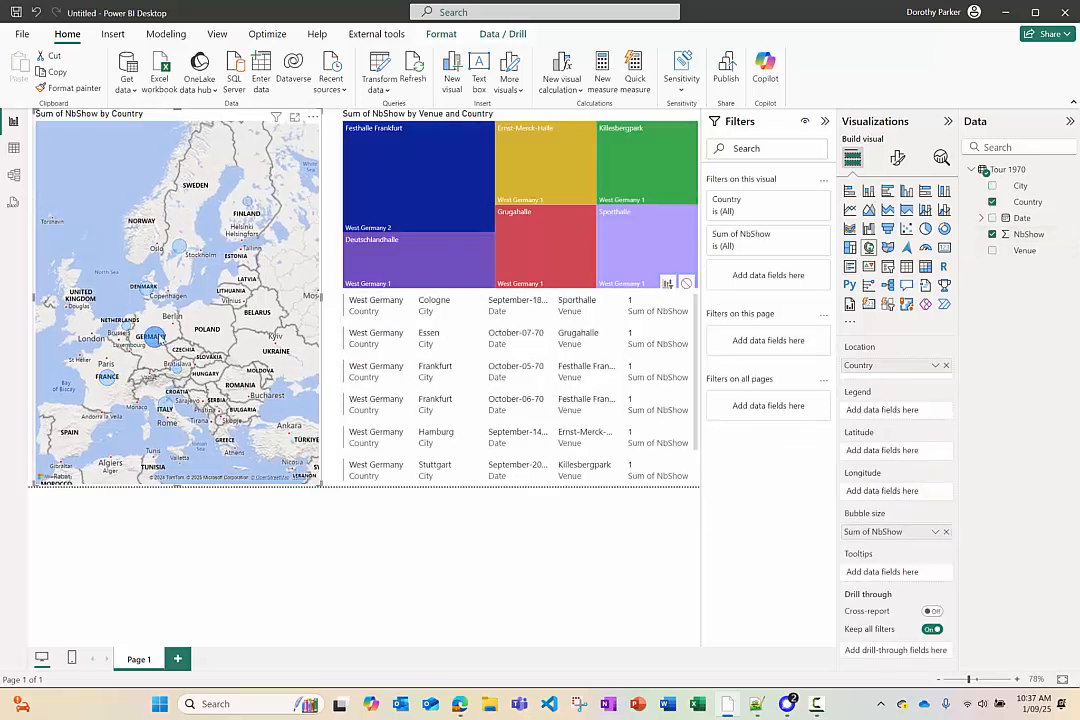
{"action": "left_click", "coordinate": [127, 327]}
{"action": "left_click", "coordinate": [127, 328]}
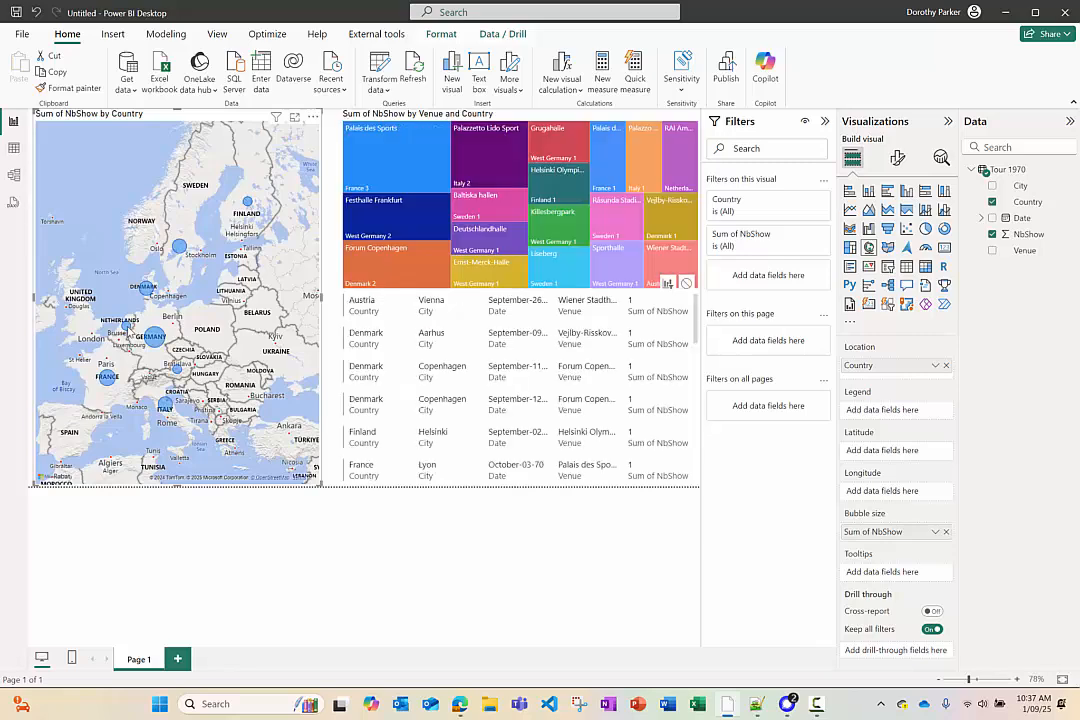
- Deselect the map and collapse the Filters pane to enlarge the report canvas, keeping the Visualizations pane open
{"action": "left_click", "coordinate": [547, 645]}
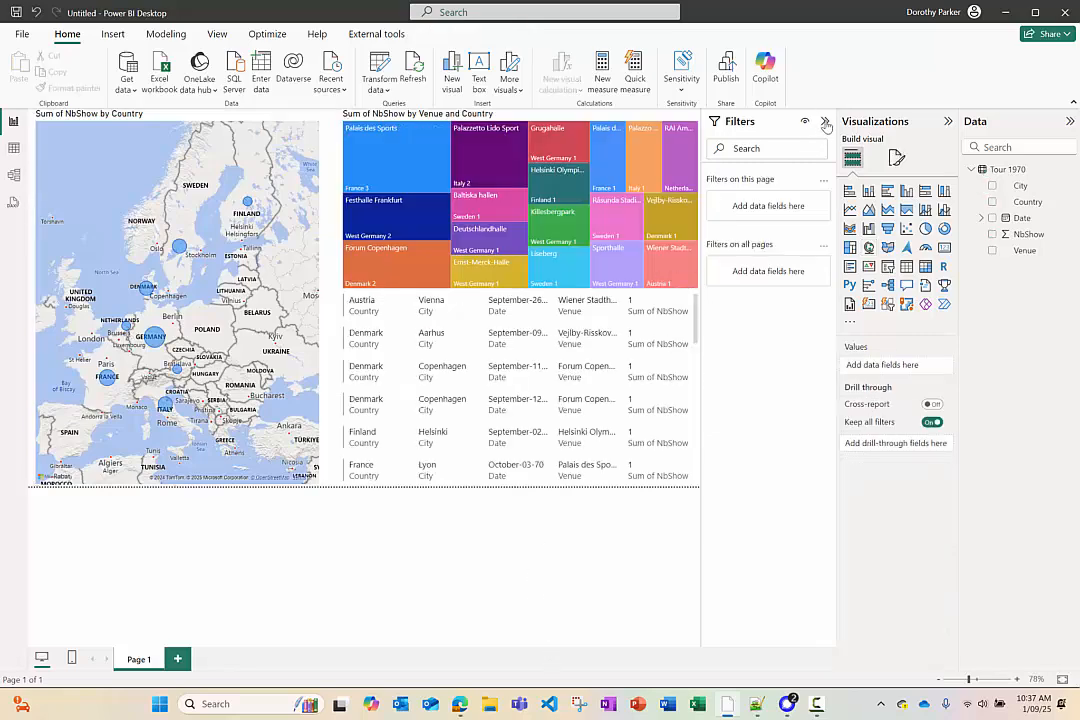
{"action": "left_click", "coordinate": [825, 121]}
{"action": "left_click", "coordinate": [948, 121]}
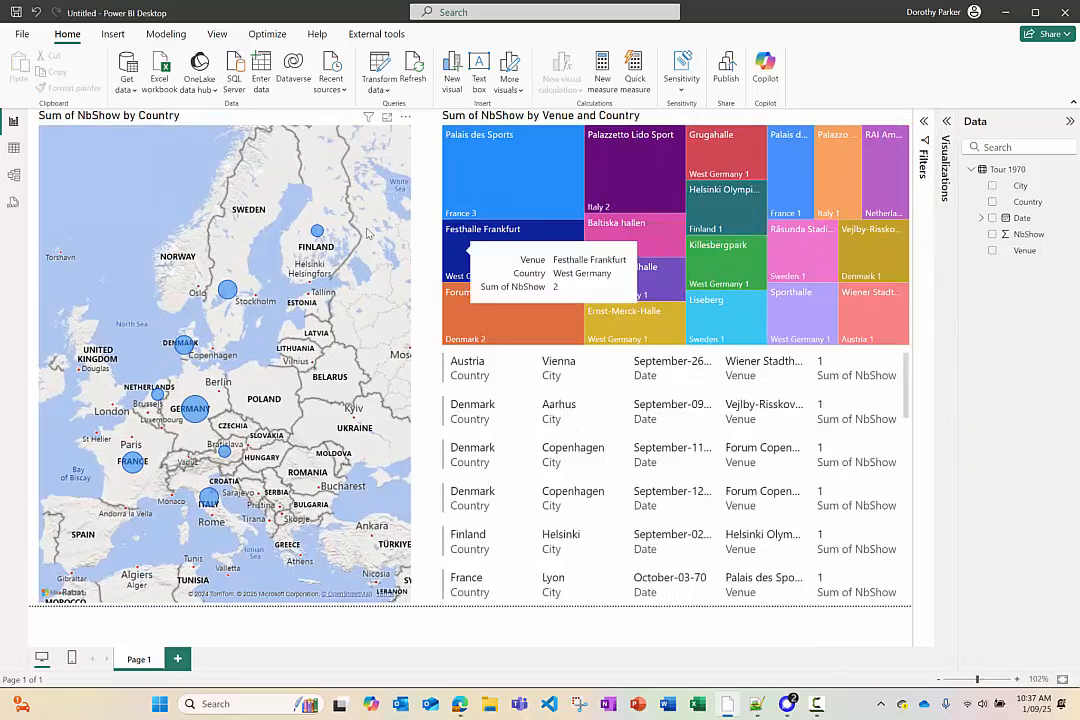
{"action": "left_click", "coordinate": [946, 121]}
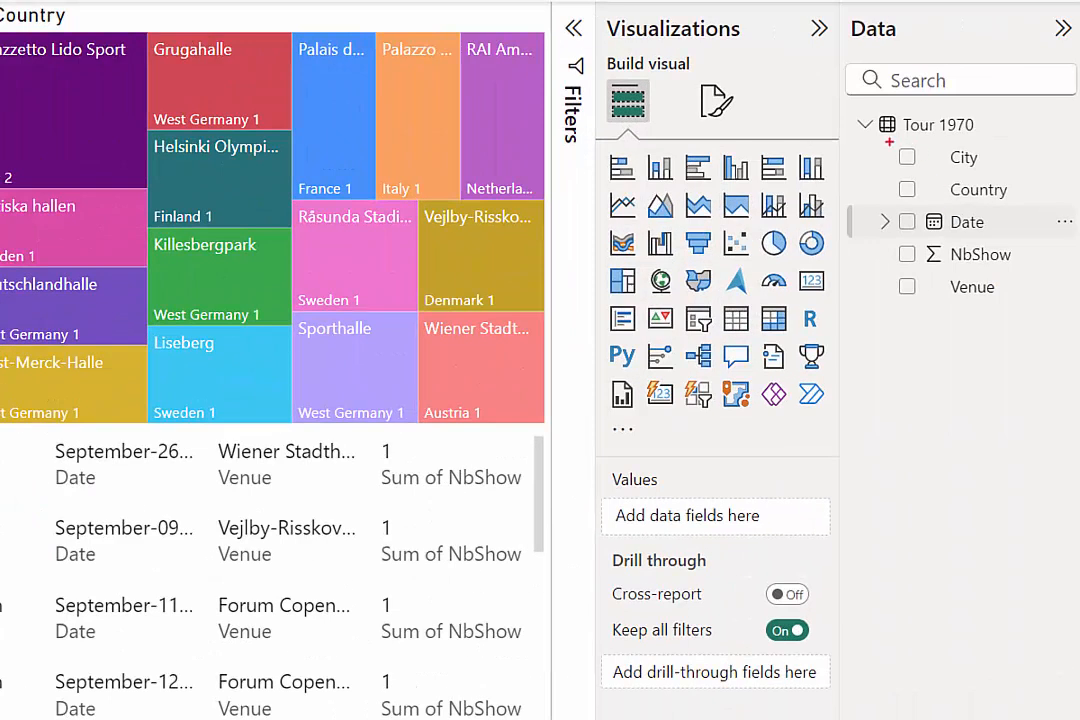
- Add the City field below Country in the map's Location
{"action": "mouse_move", "coordinate": [889, 143]}
{"action": "left_mouse_down"}
{"action": "mouse_move", "coordinate": [955, 171]}
{"action": "mouse_move", "coordinate": [1017, 170]}
{"action": "left_mouse_up"}
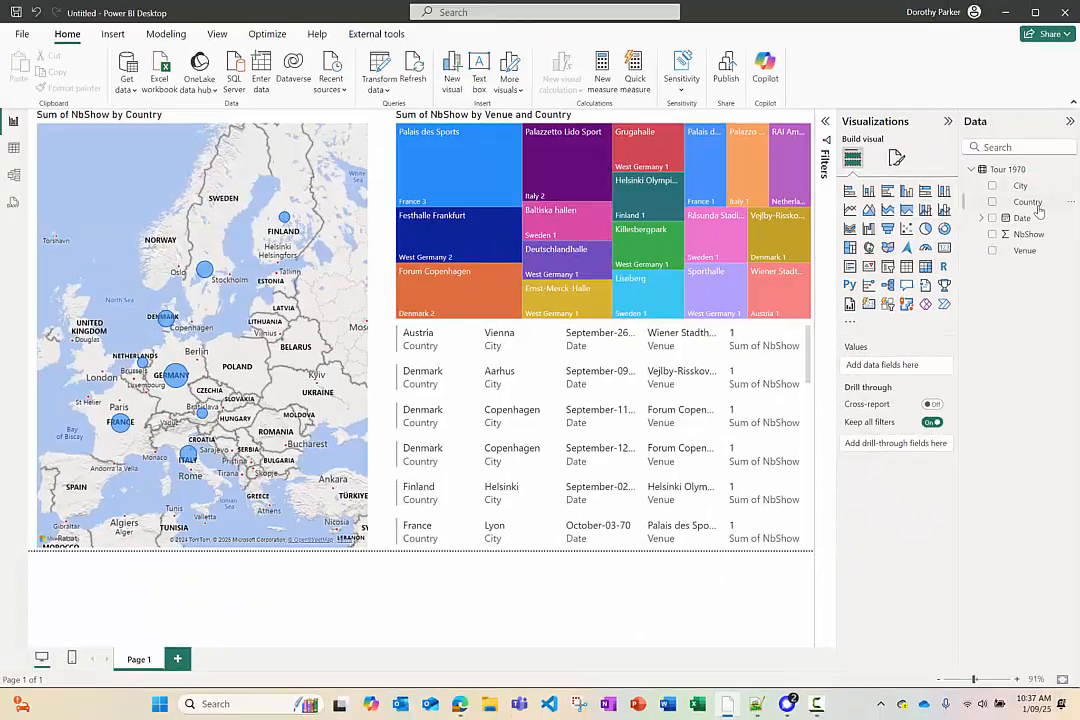
{"action": "left_click", "coordinate": [228, 122]}
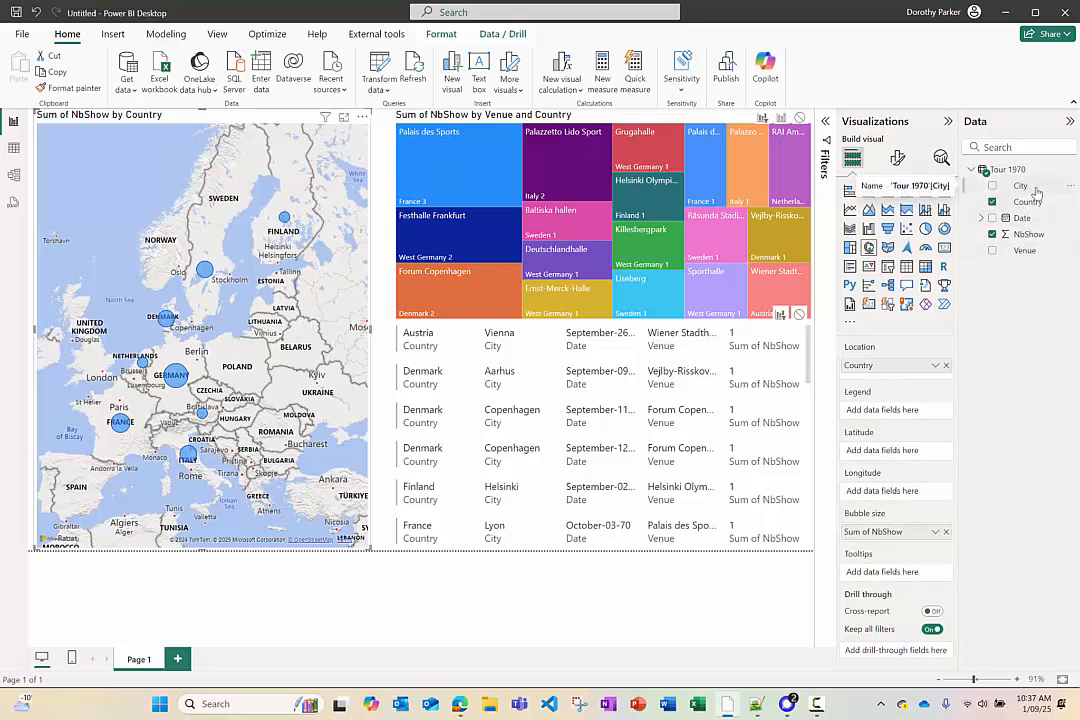
{"action": "left_click_drag", "start_coordinate": [1035, 192], "coordinate": [906, 380]}
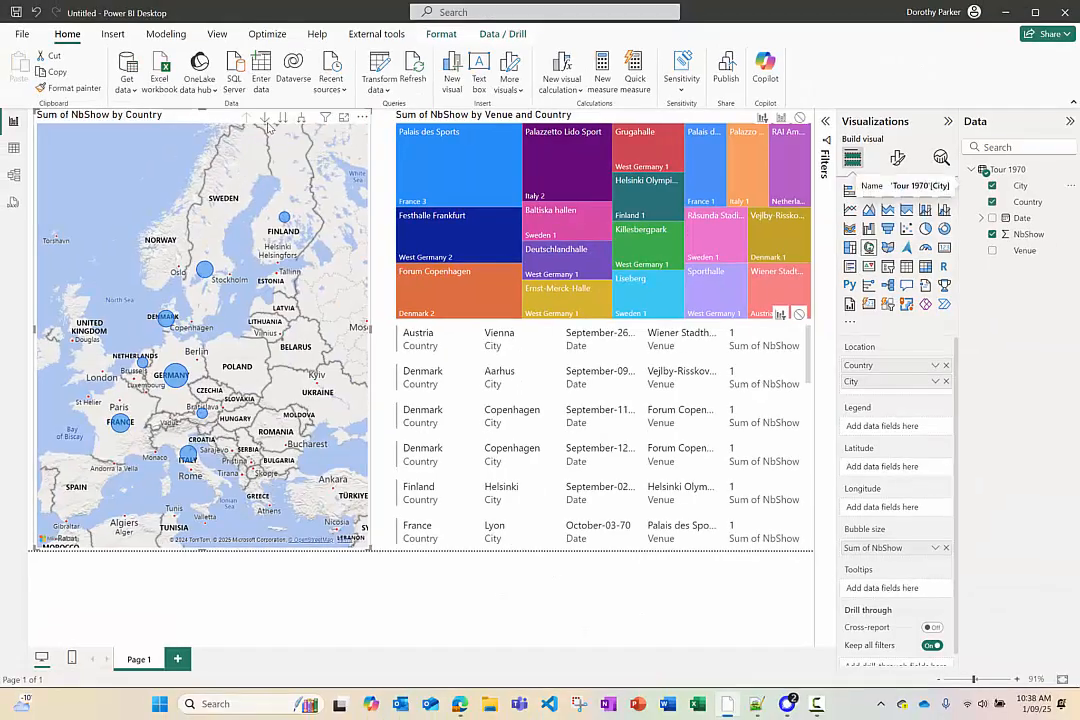
- Drill the map down to West Germany's cities, check how the treemap and card respond to the city bubbles, and drill back up to countries
{"action": "left_click", "coordinate": [264, 118]}
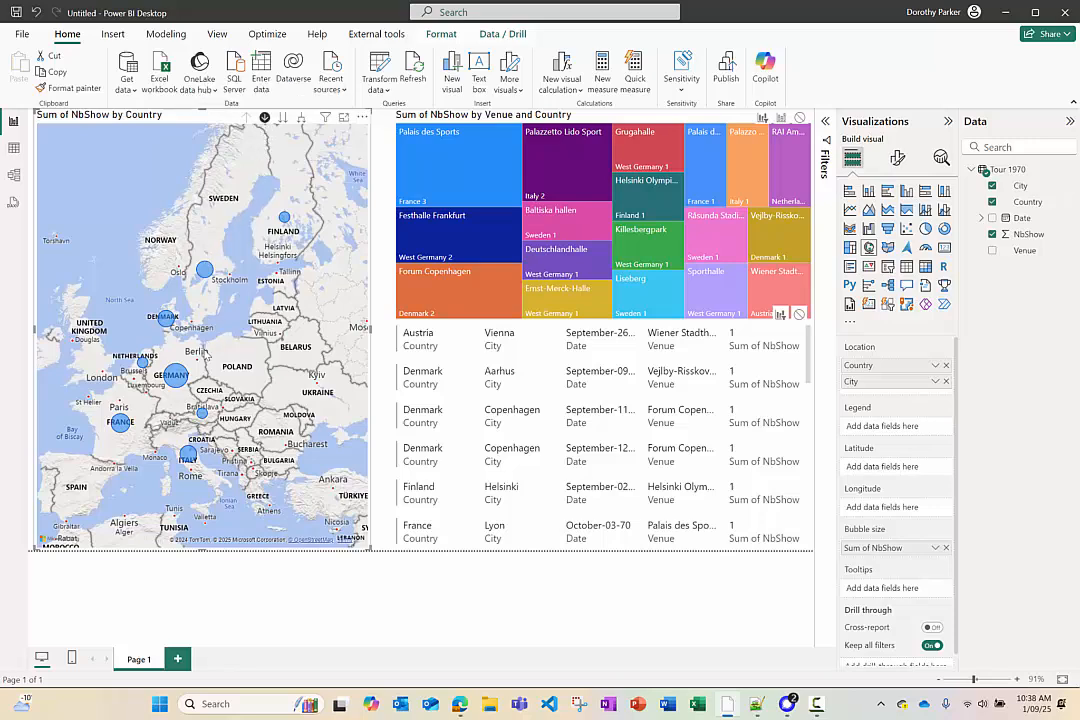
{"action": "scroll", "coordinate": [176, 383], "scroll_direction": "up", "scroll_amount": 3}
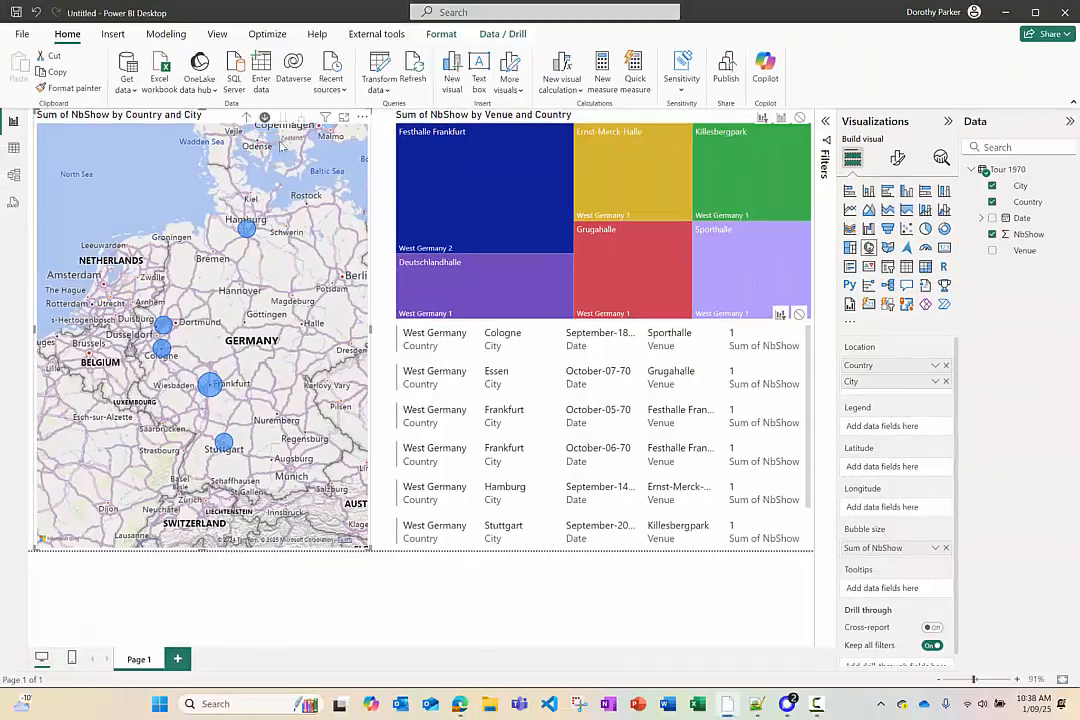
{"action": "left_click", "coordinate": [246, 228]}
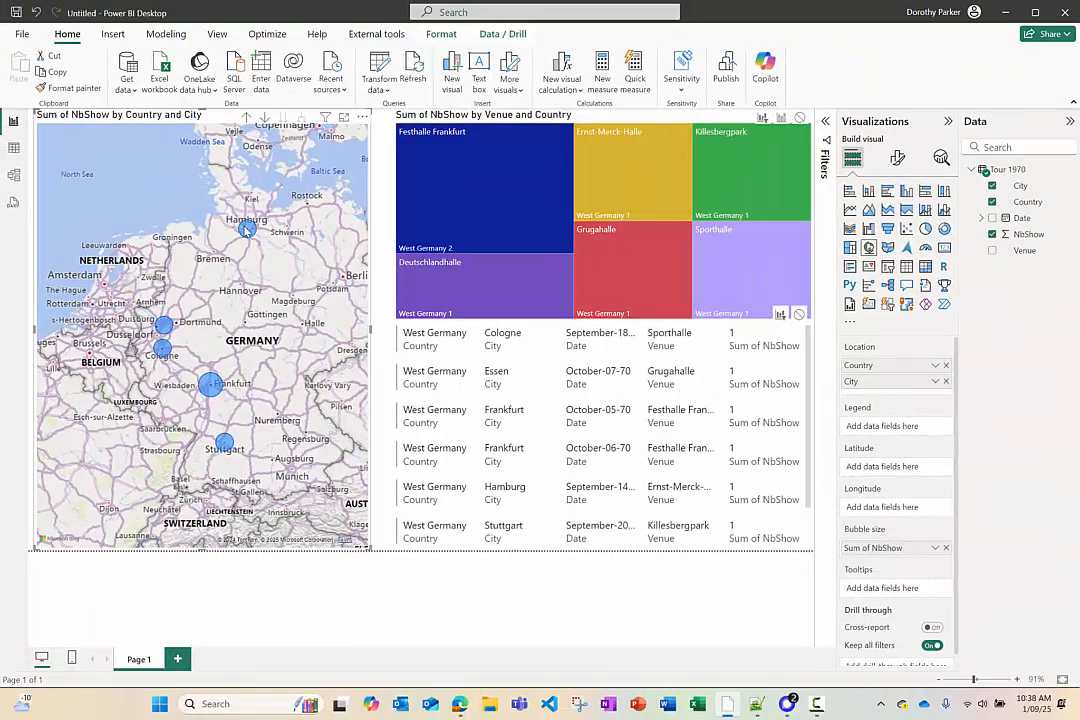
{"action": "left_click", "coordinate": [163, 325]}
{"action": "left_click", "coordinate": [163, 350]}
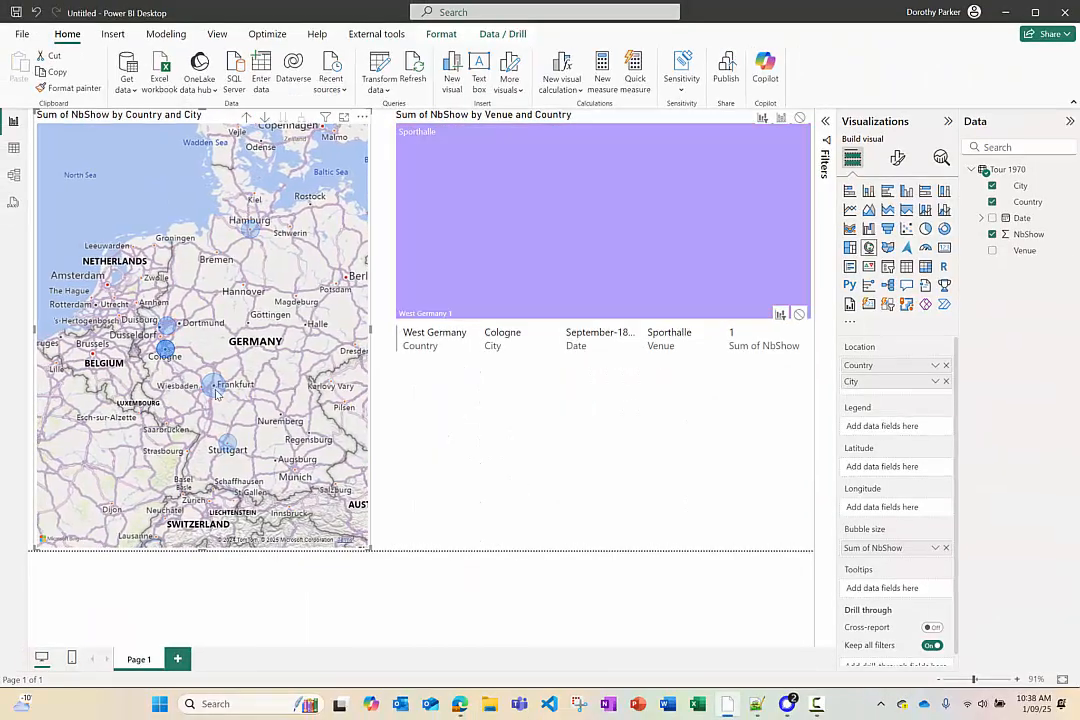
{"action": "left_click", "coordinate": [212, 385]}
{"action": "left_click", "coordinate": [228, 444]}
{"action": "left_click", "coordinate": [229, 450]}
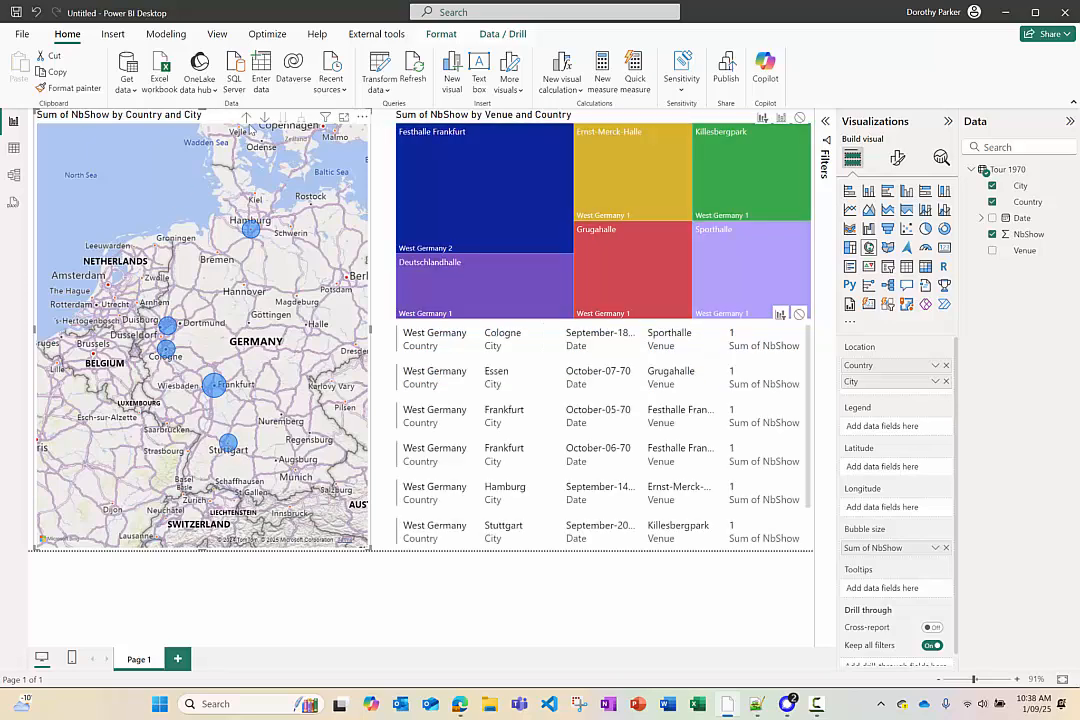
{"action": "left_click", "coordinate": [246, 120]}
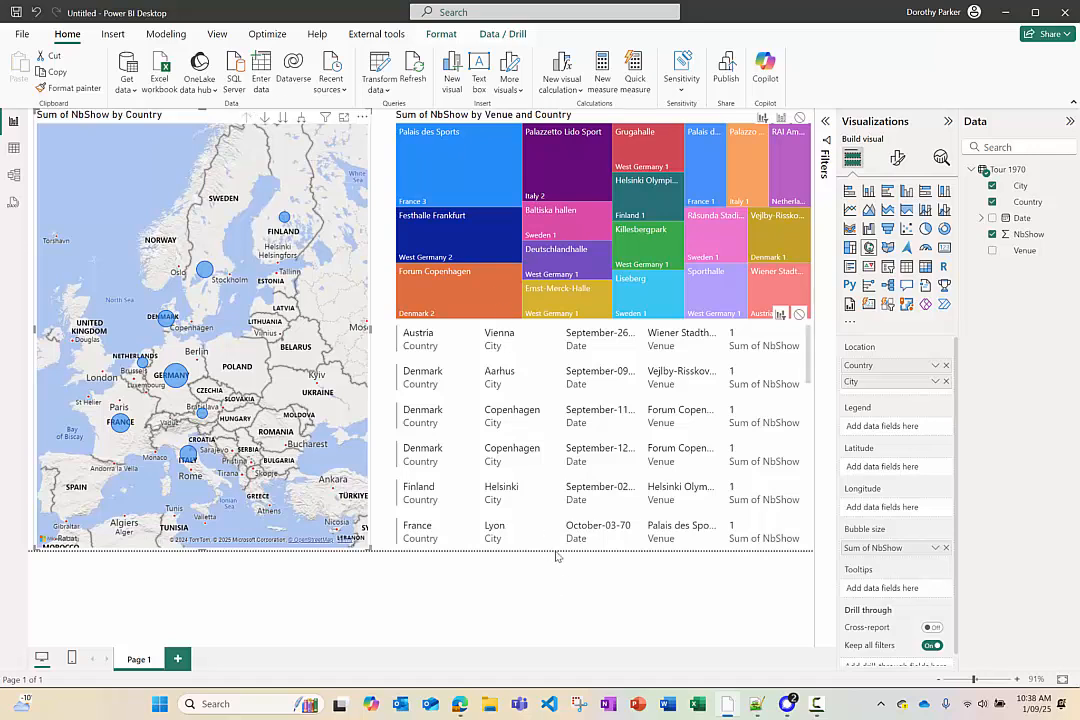
{"action": "mouse_move", "coordinate": [459, 704]}
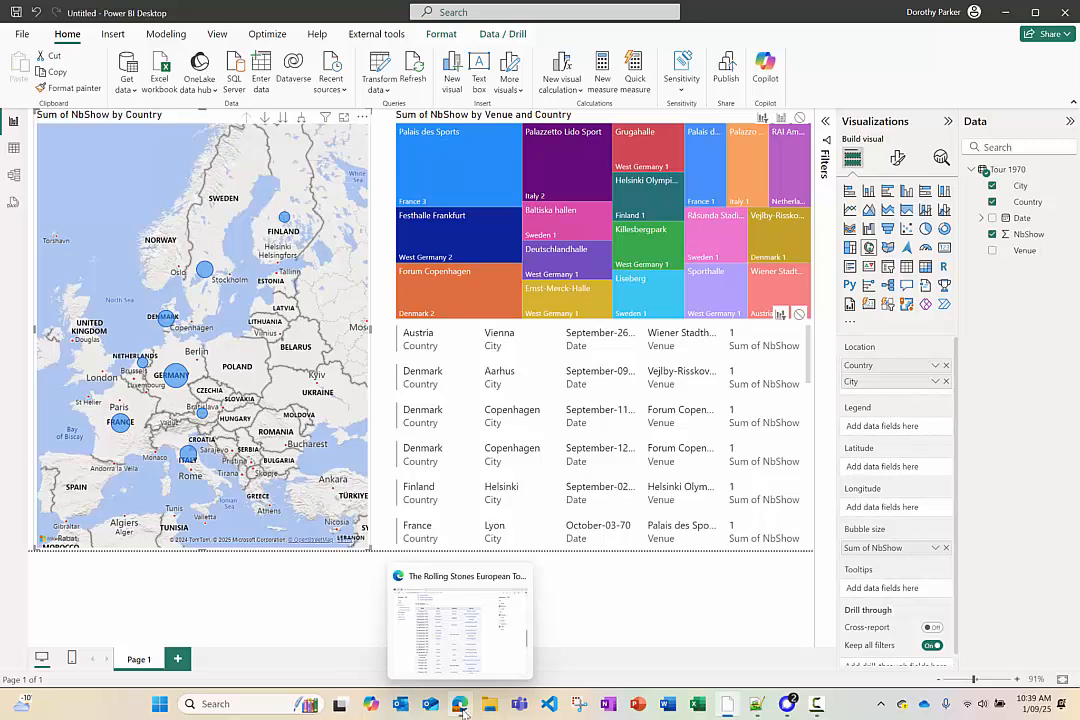
{"action": "left_click", "coordinate": [393, 602]}
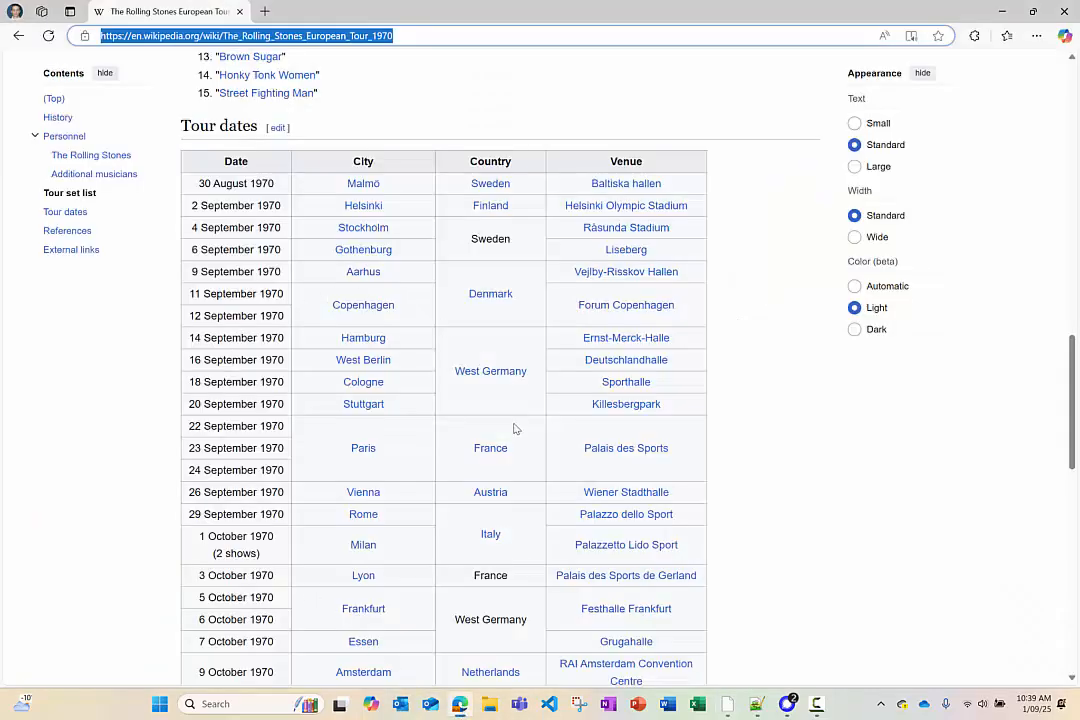
{"action": "scroll", "coordinate": [674, 494], "scroll_direction": "up", "scroll_amount": 4}
{"action": "scroll", "coordinate": [674, 494], "scroll_direction": "up", "scroll_amount": 10}
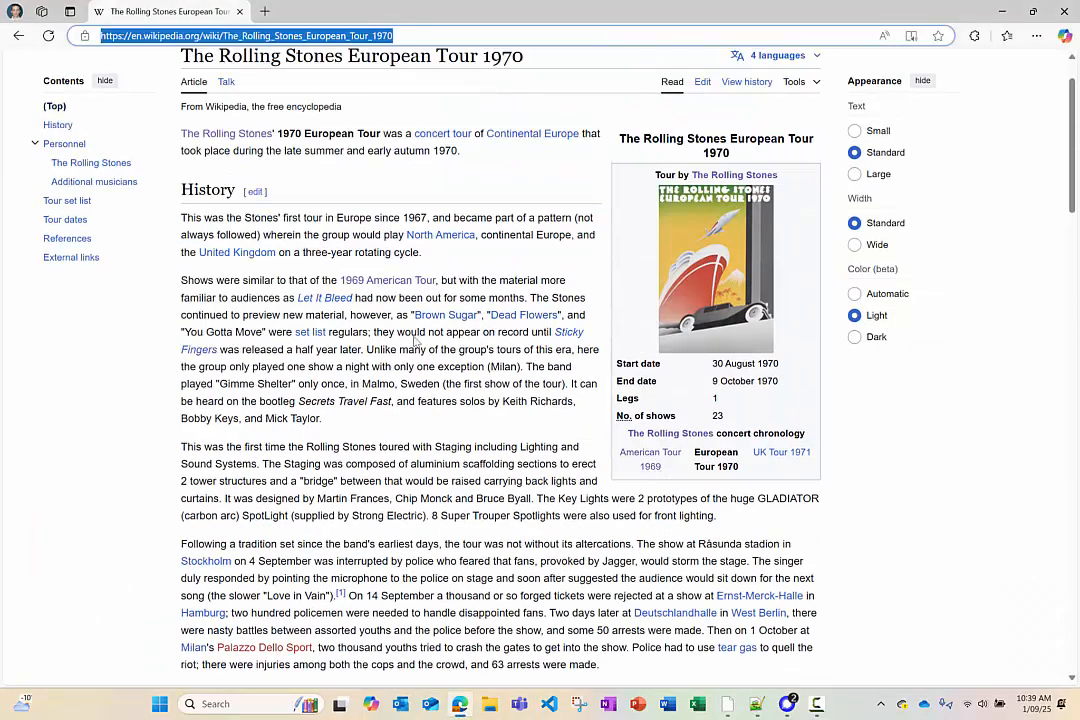
{"action": "left_click", "coordinate": [426, 37]}
{"action": "key", "text": "BackSpace"}
{"action": "key", "text": "BackSpace"}
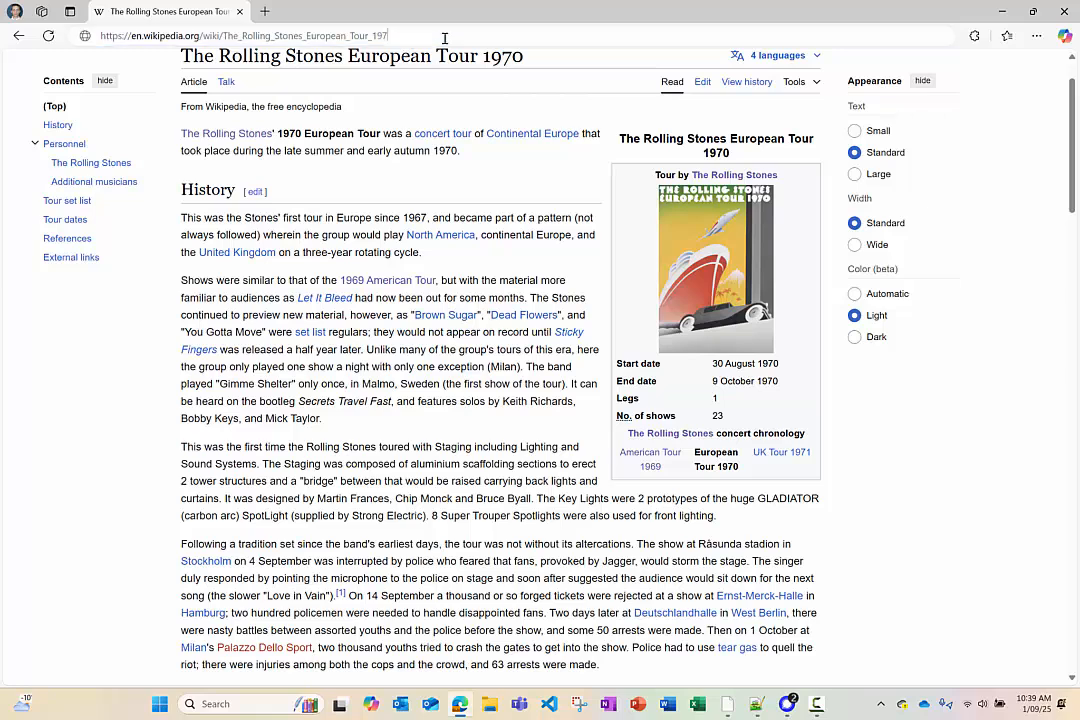
{"action": "type", "text": "66"}
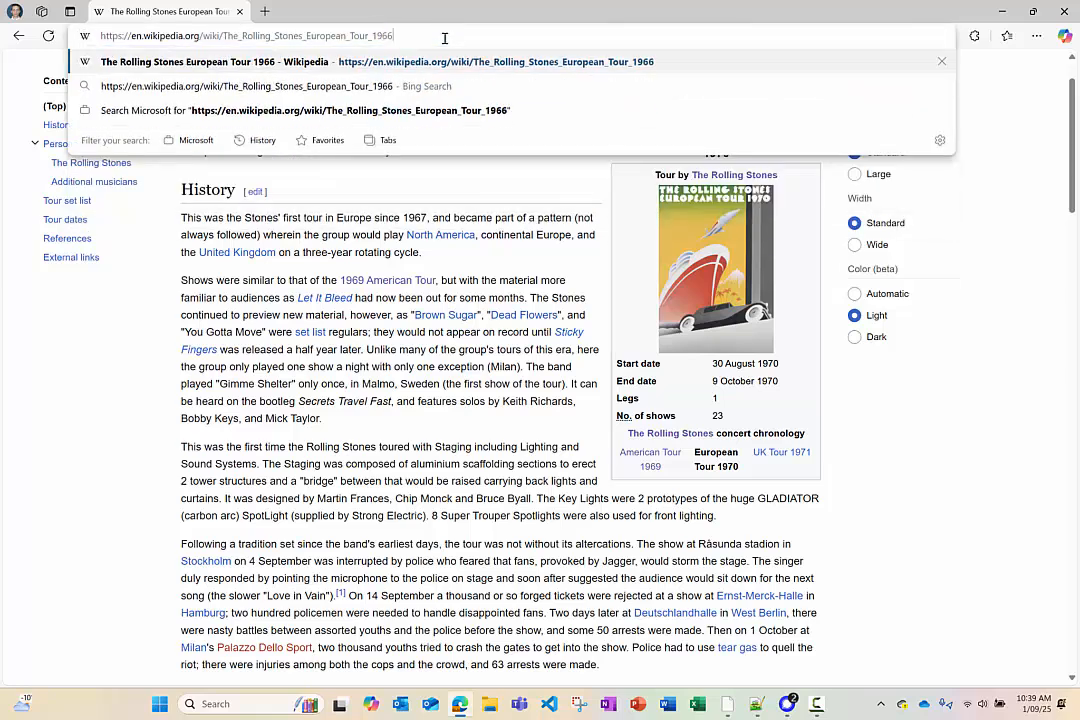
{"action": "key", "text": "Return"}
{"action": "scroll", "coordinate": [381, 405], "scroll_direction": "down", "scroll_amount": 3}
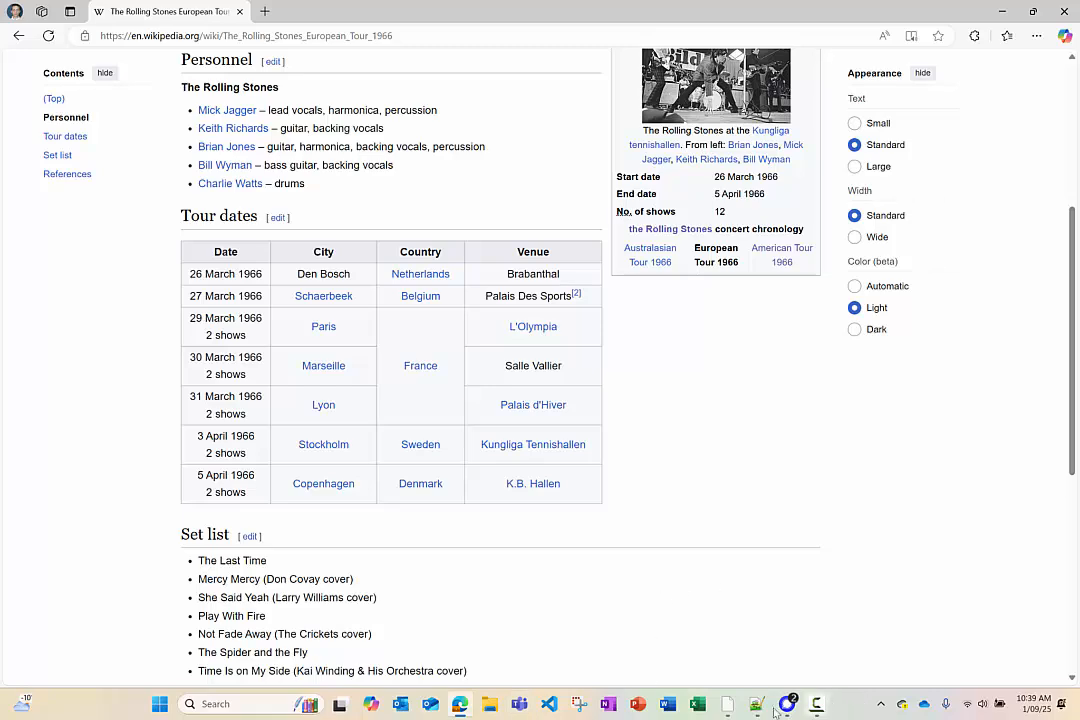
- Switch back to Power BI Desktop, open the Power Query Editor and duplicate the Tour 1970 query
{"action": "left_click", "coordinate": [731, 707]}
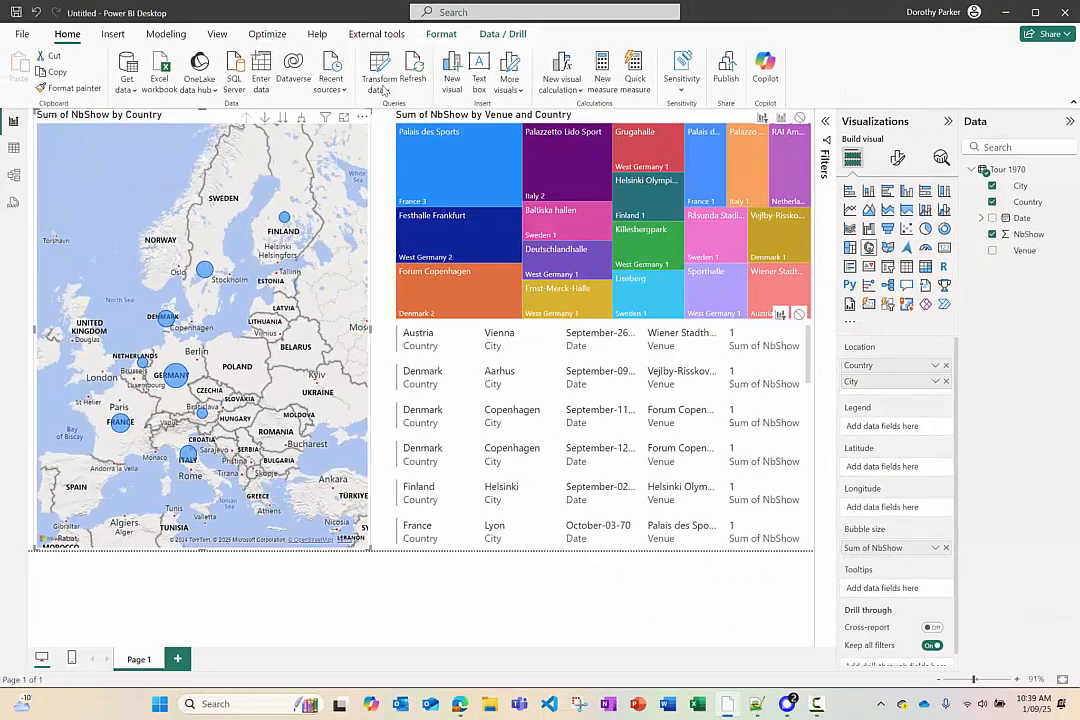
{"action": "left_click", "coordinate": [376, 100]}
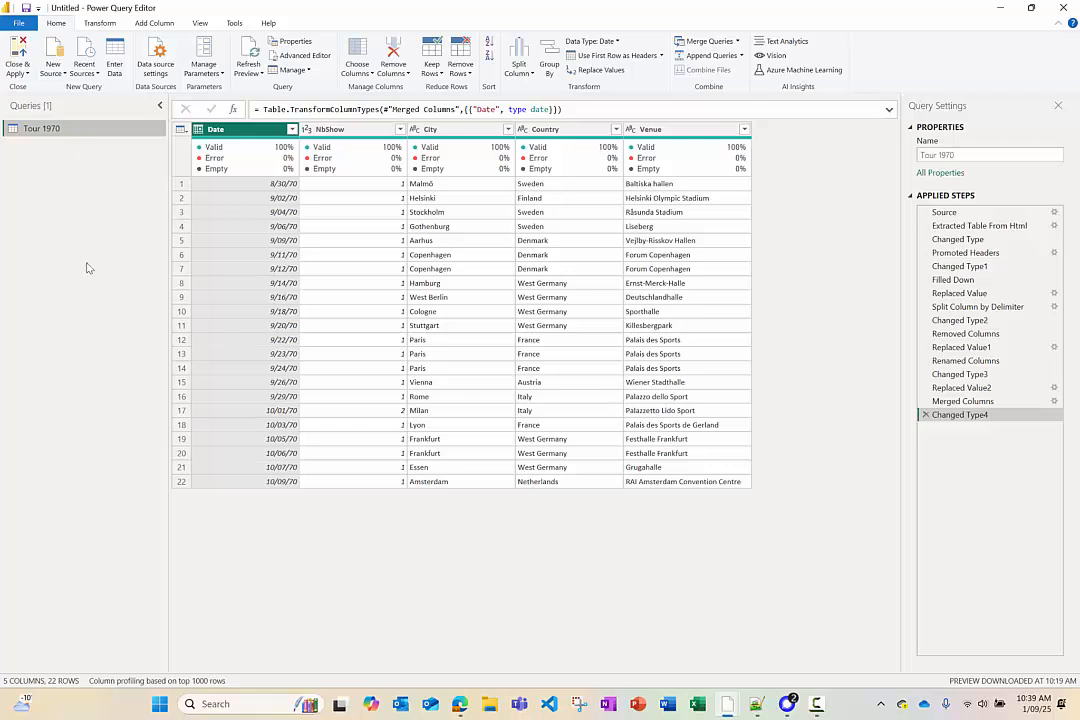
{"action": "right_click", "coordinate": [44, 130]}
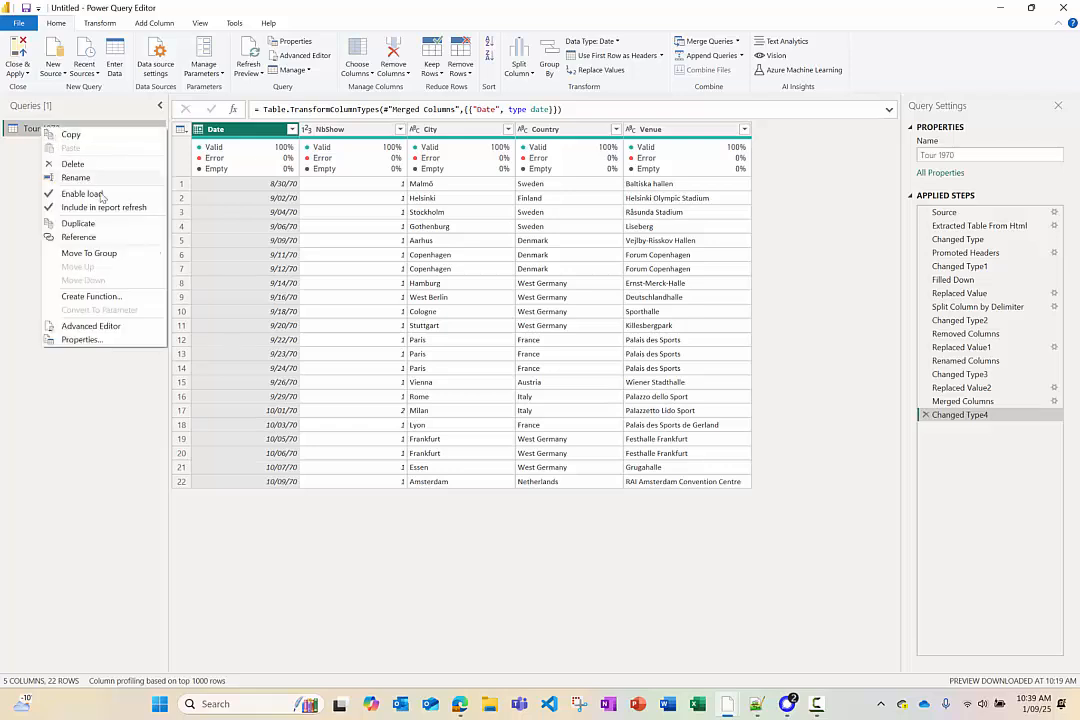
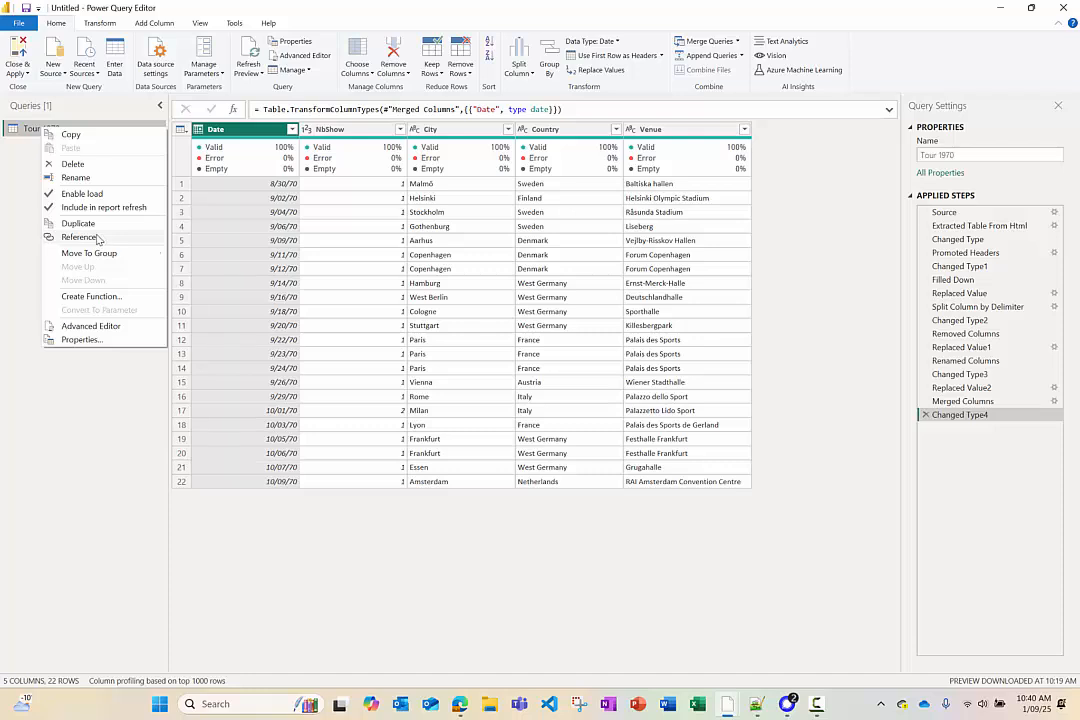
{"action": "left_click", "coordinate": [86, 224]}
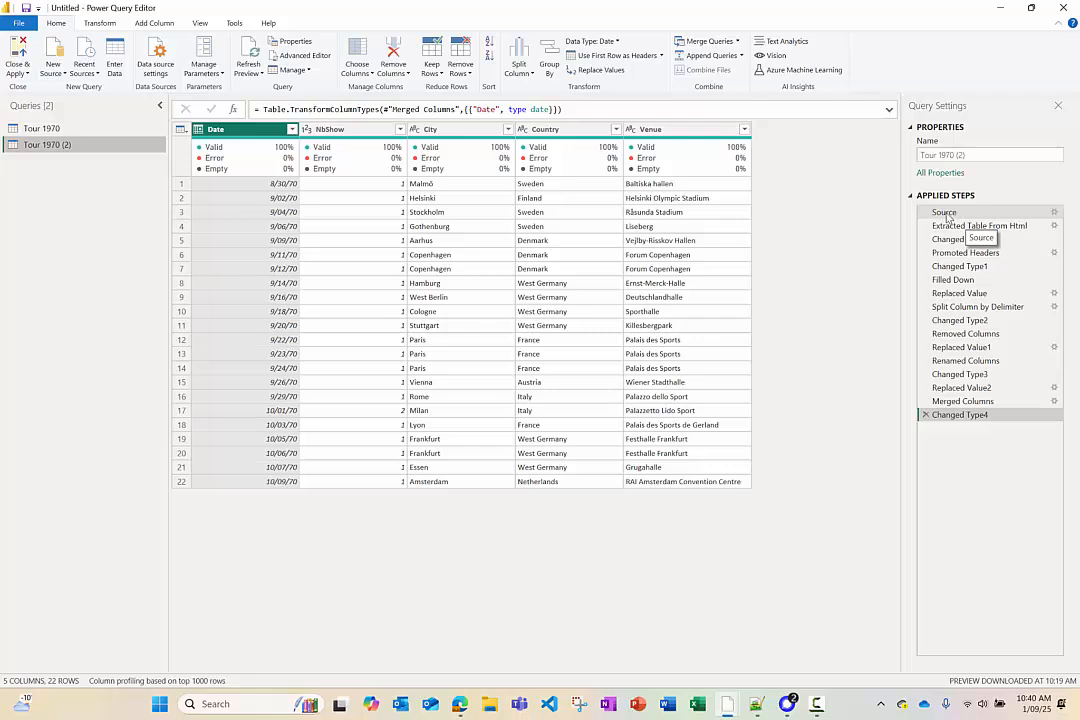
{"action": "left_click", "coordinate": [1054, 213]}
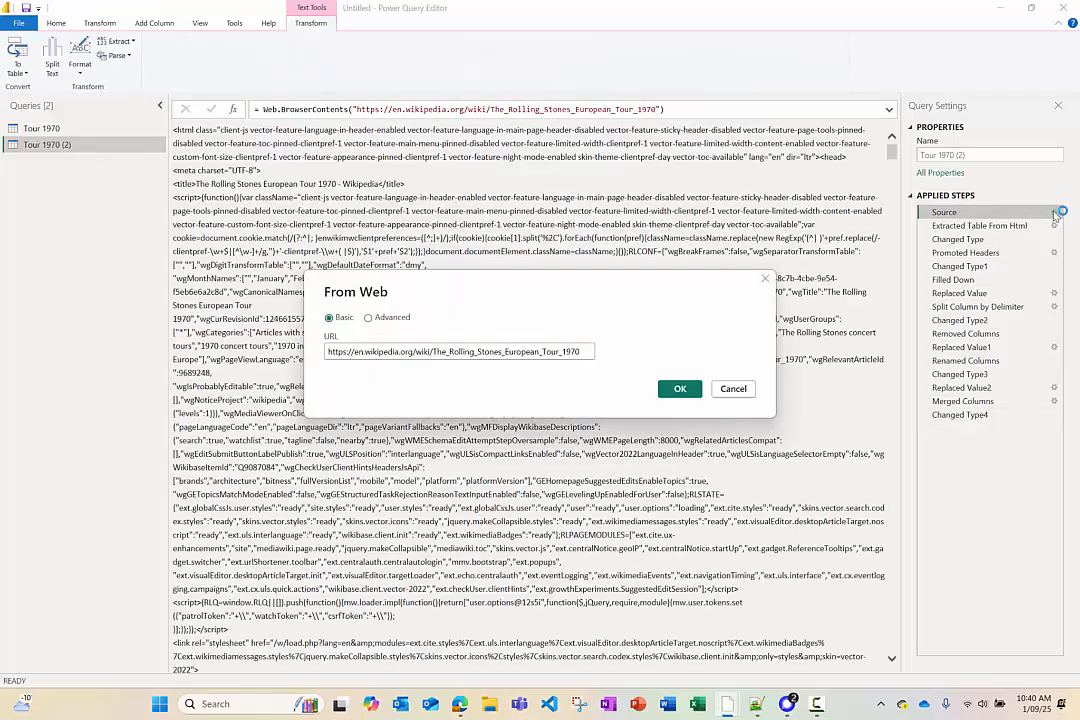
{"action": "left_click", "coordinate": [579, 352]}
{"action": "key", "text": "BackSpace"}
{"action": "key", "text": "BackSpace"}
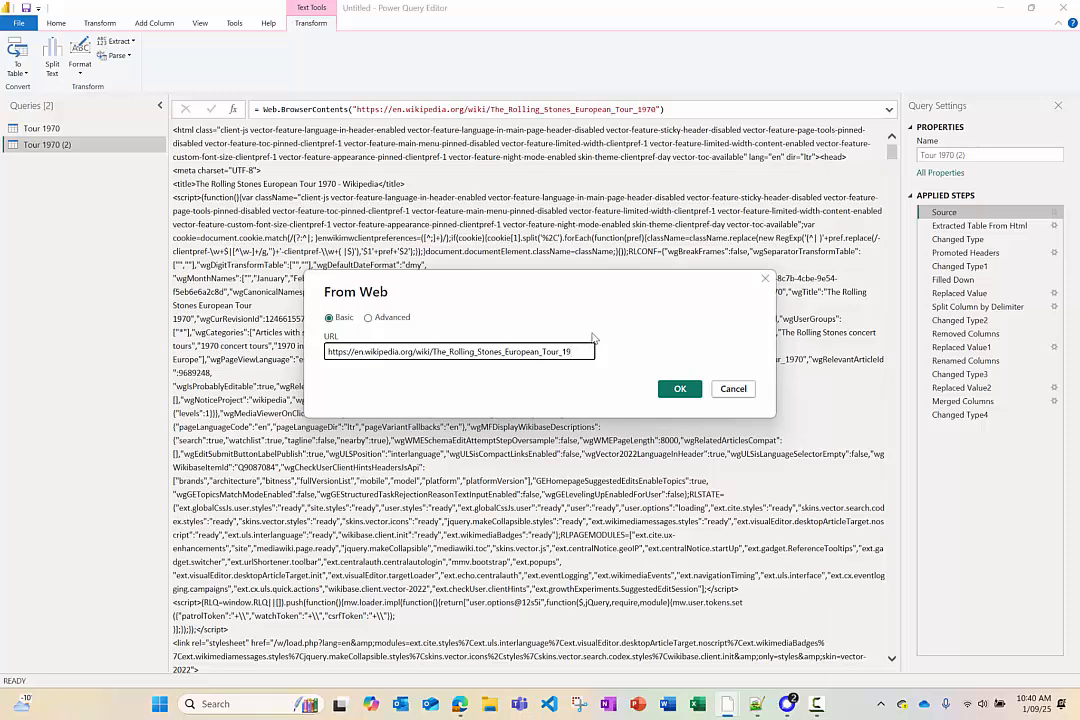
{"action": "type", "text": "66"}
{"action": "left_click", "coordinate": [676, 391]}
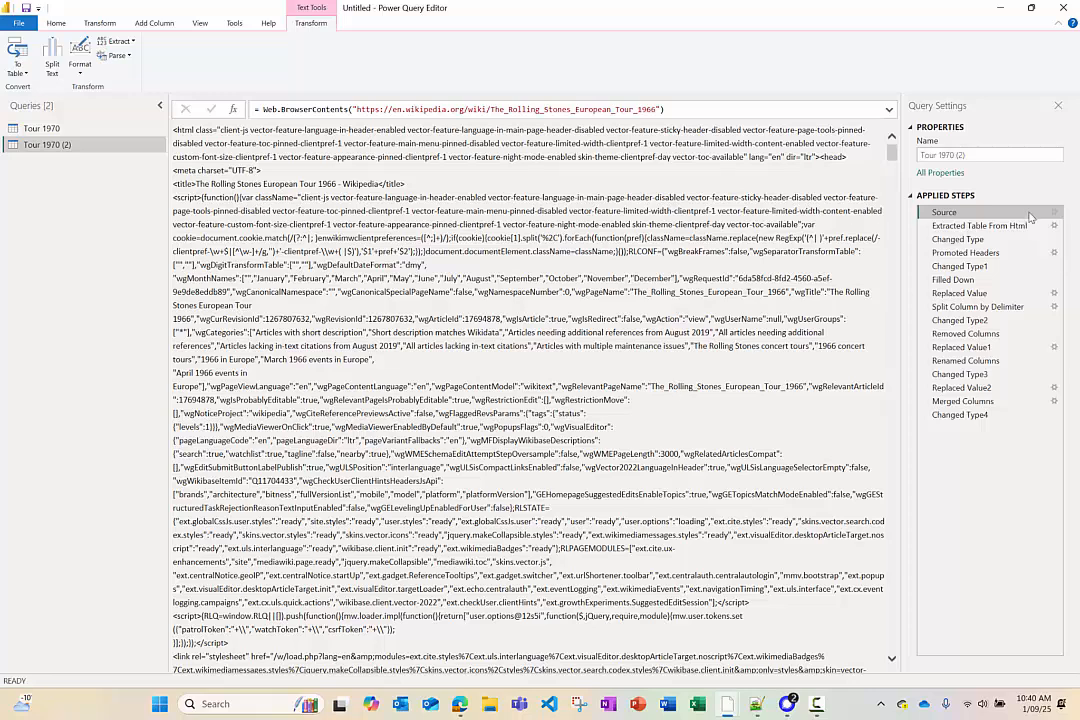
{"action": "left_click", "coordinate": [932, 414]}
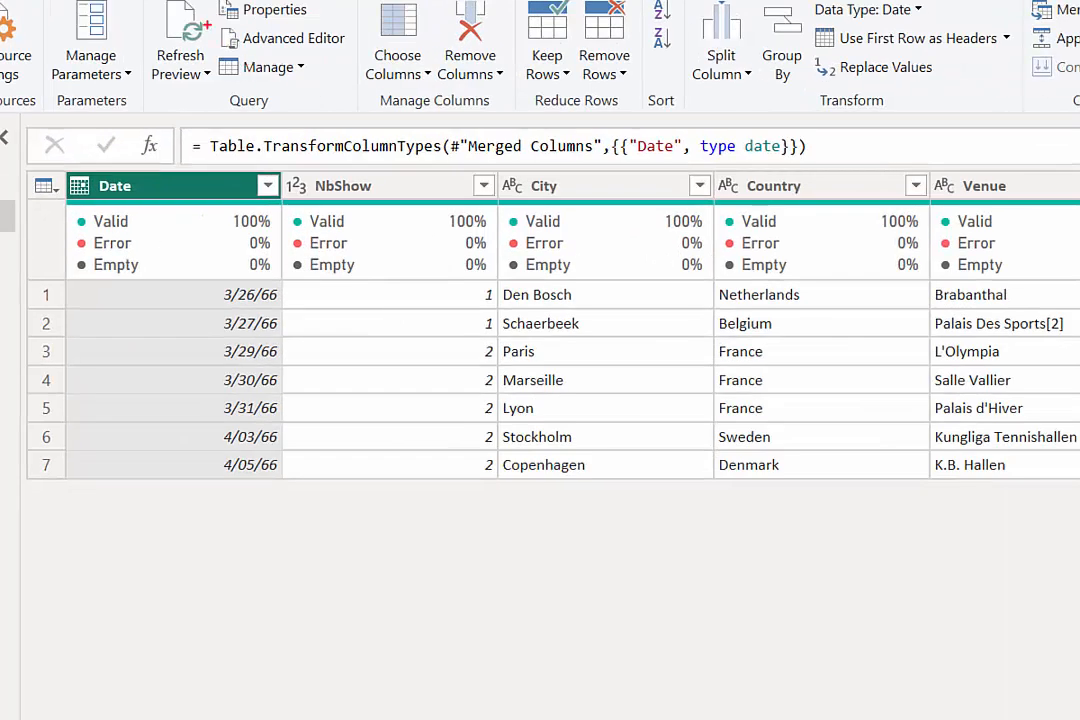
{"action": "mouse_move", "coordinate": [209, 20]}
{"action": "left_mouse_down"}
{"action": "mouse_move", "coordinate": [327, 66]}
{"action": "mouse_move", "coordinate": [364, 59]}
{"action": "left_mouse_up"}
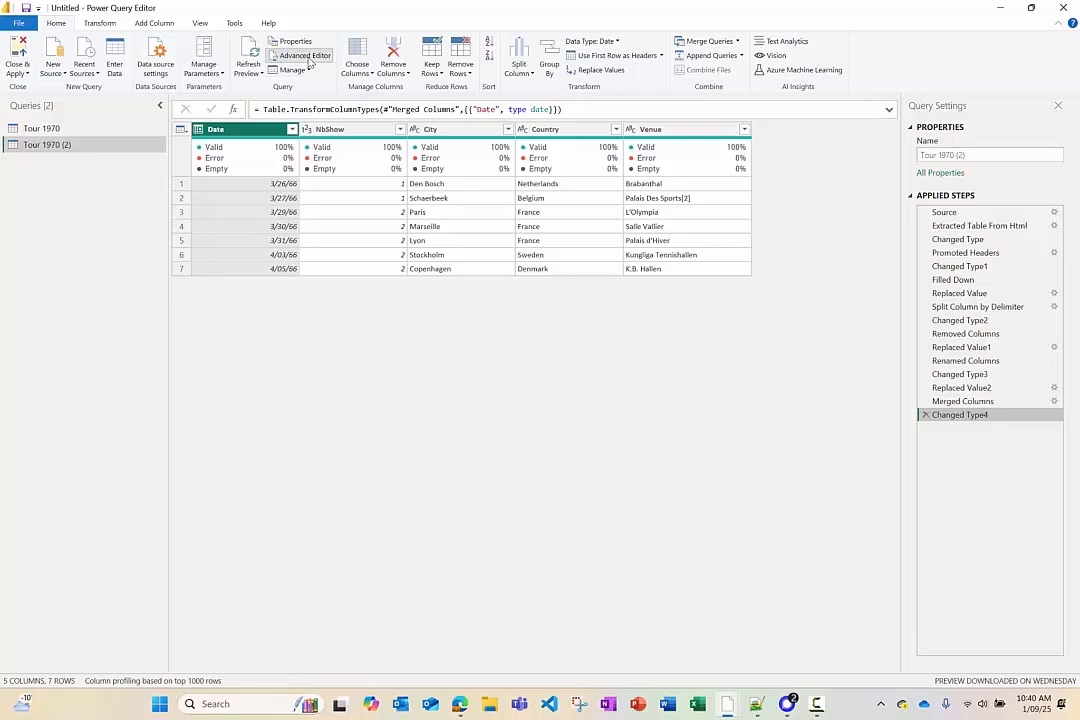
- Edit the duplicated query's M code so its source URL ends in The_Rolling_Stones_European_Tour_1970
{"action": "left_click", "coordinate": [300, 38]}
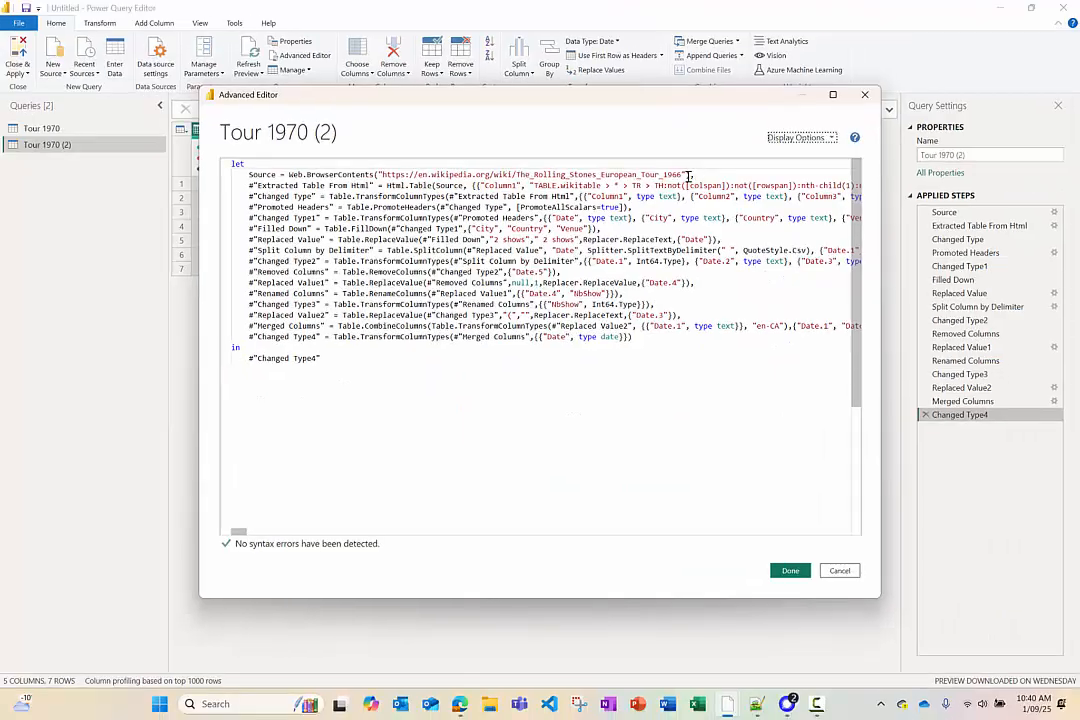
{"action": "left_click", "coordinate": [684, 174]}
{"action": "key", "text": "BackSpace"}
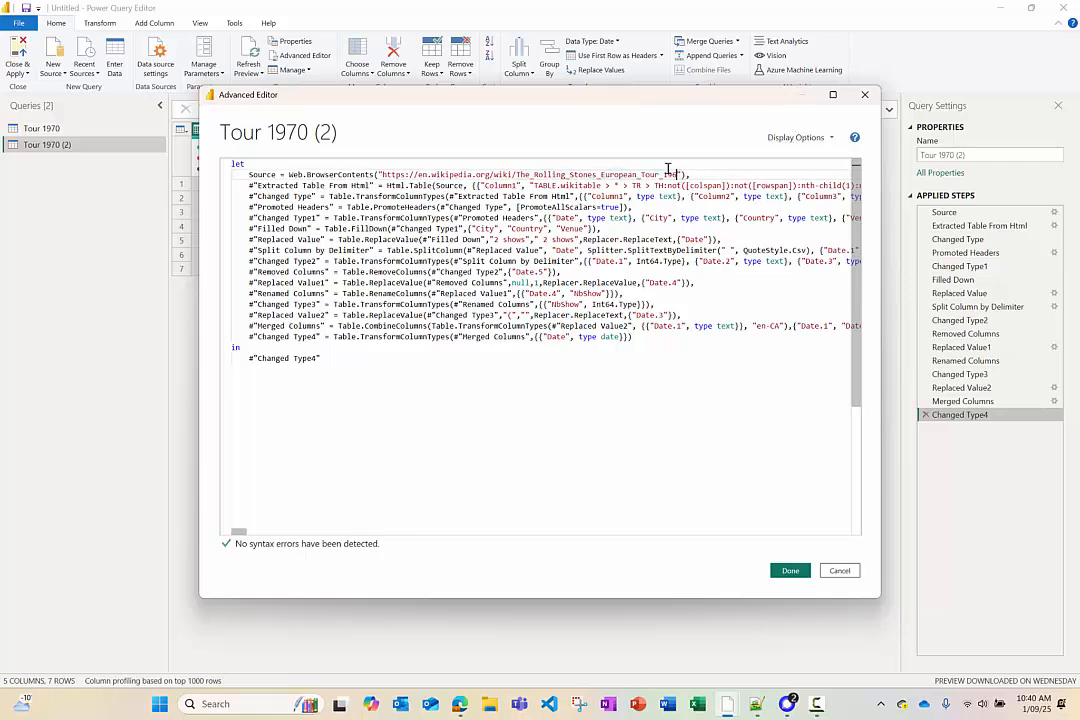
{"action": "key", "text": "BackSpace"}
{"action": "type", "text": "70"}
{"action": "left_click", "coordinate": [792, 571]}
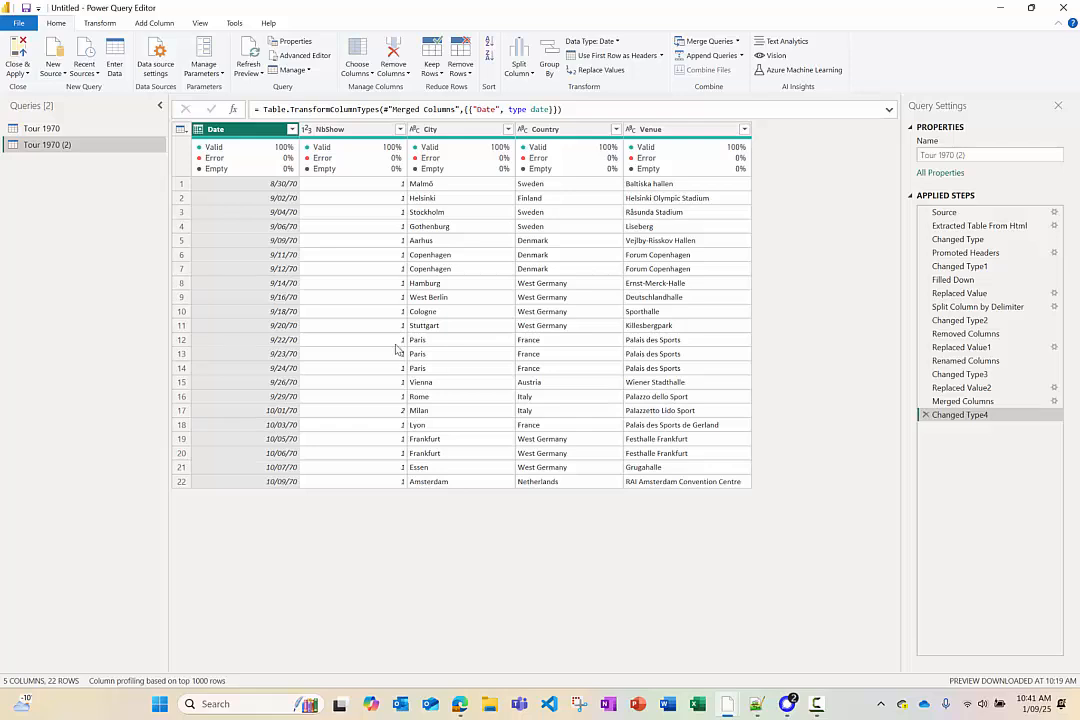
- Select the entire M code of the Tour 1970 (2) query in the Advanced Editor, and close the editor without changing the code
{"action": "left_click", "coordinate": [312, 56]}
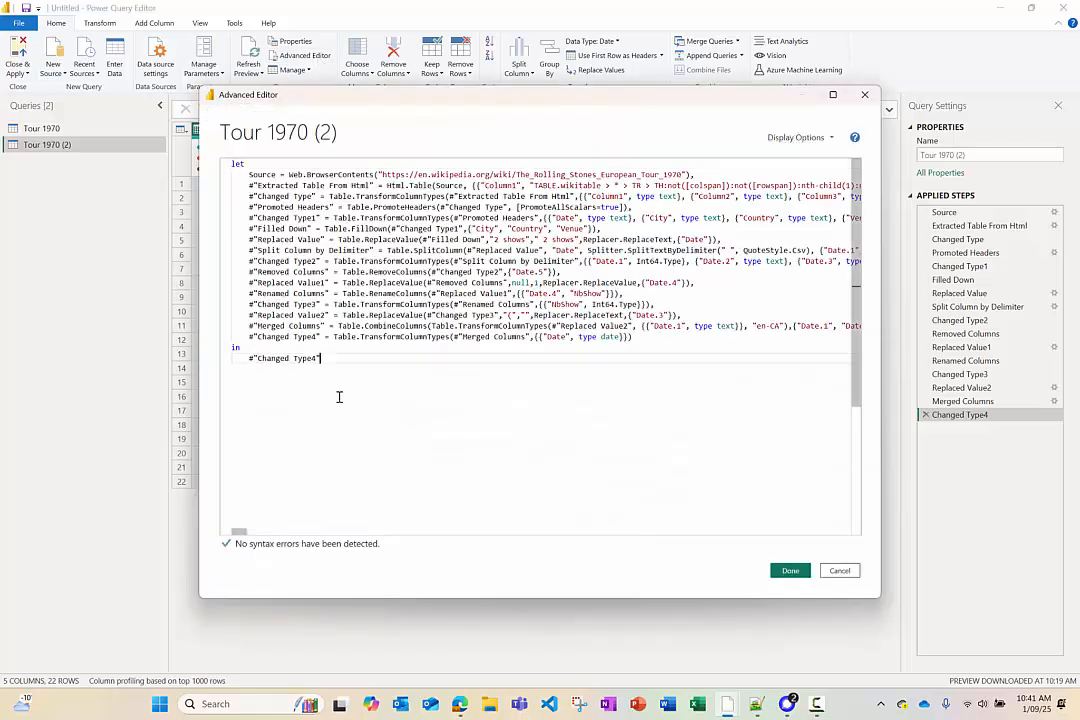
{"action": "left_click_drag", "start_coordinate": [342, 366], "coordinate": [218, 160]}
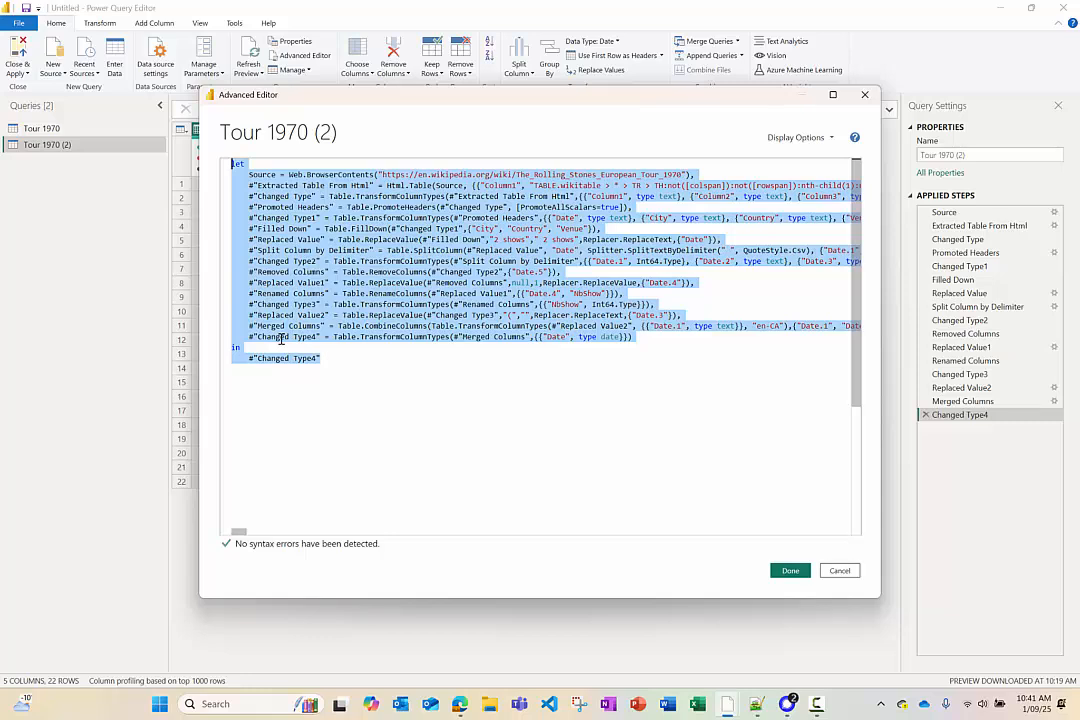
{"action": "left_click", "coordinate": [840, 571]}
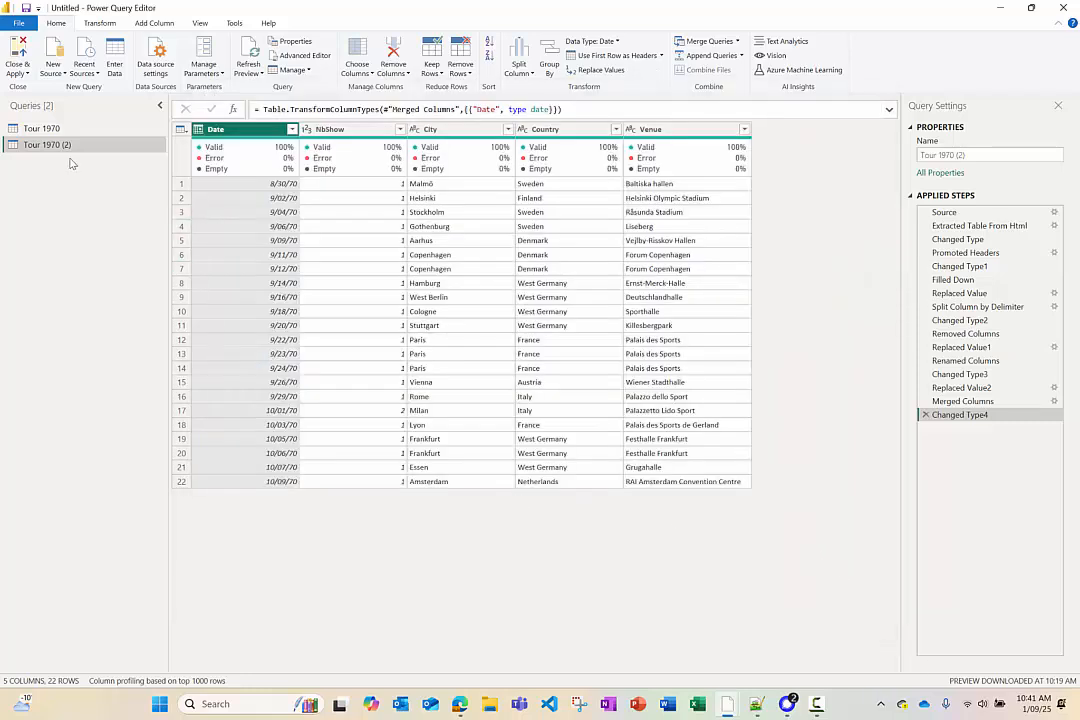
- Add a new blank query to the query list
{"action": "left_click", "coordinate": [61, 73]}
{"action": "left_click", "coordinate": [106, 75]}
{"action": "left_click", "coordinate": [41, 287]}
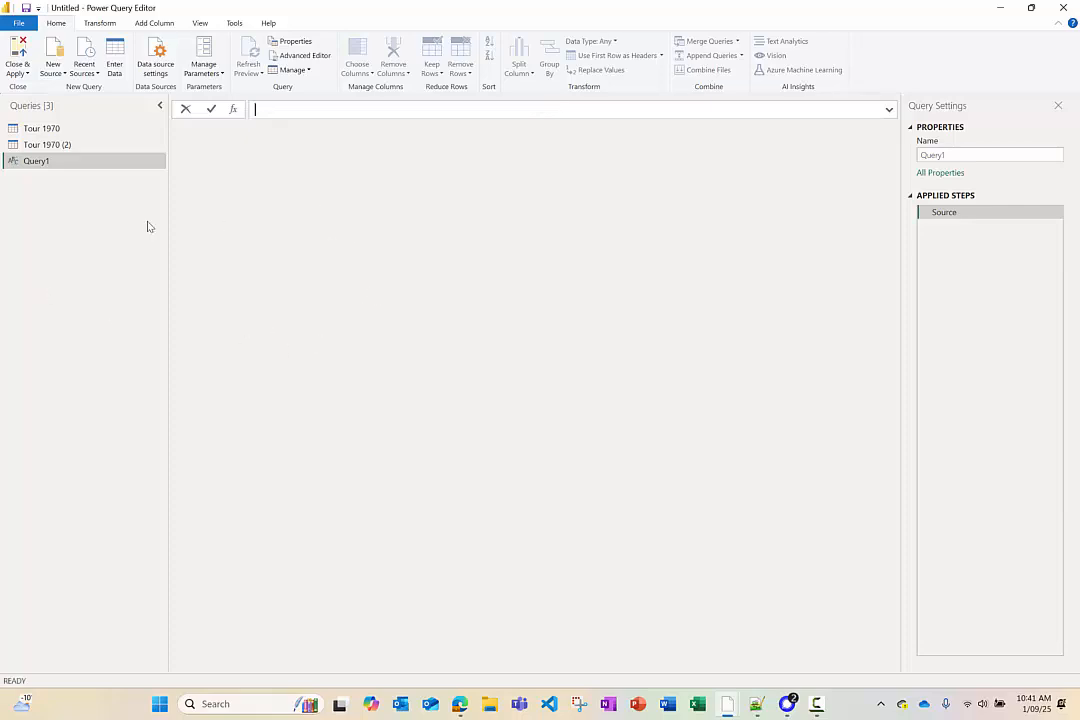
- Replace the blank query's default M code in the Advanced Editor with the copied Tour 1970 (2) code
{"action": "left_click", "coordinate": [56, 163]}
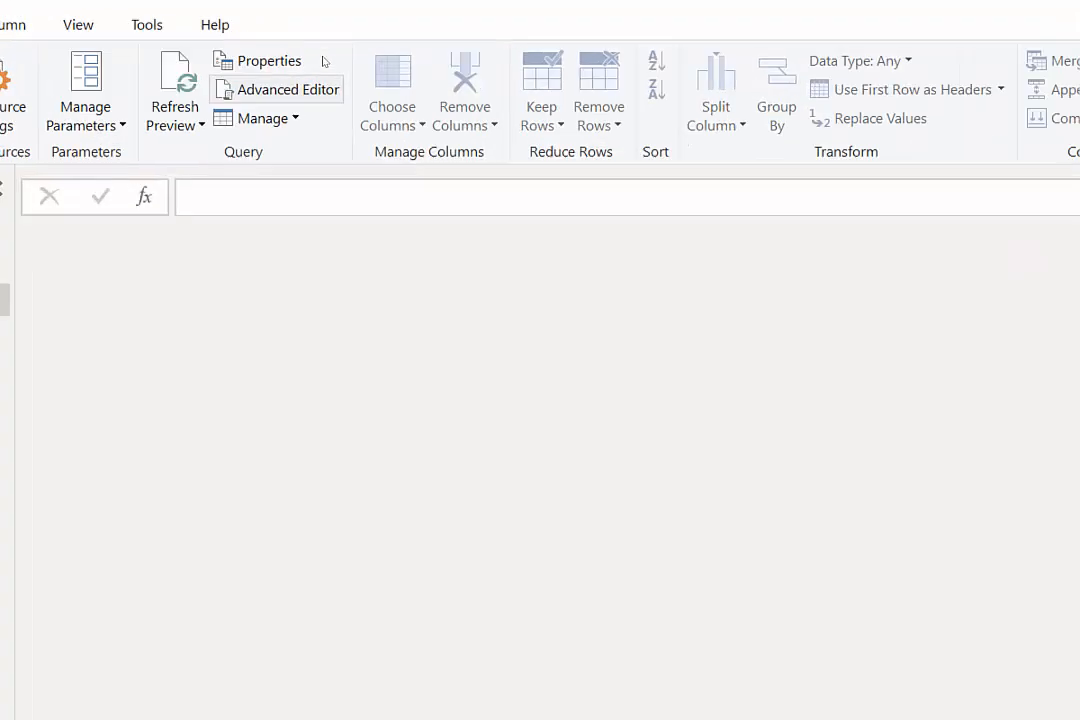
{"action": "left_click_drag", "start_coordinate": [204, 71], "coordinate": [350, 107]}
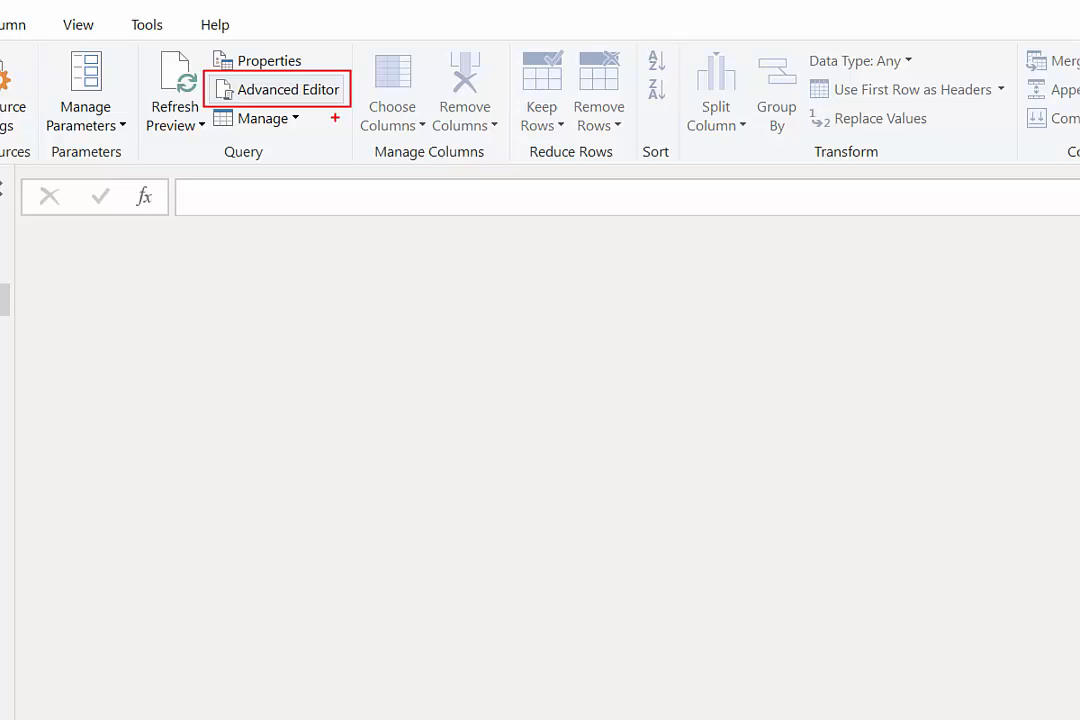
{"action": "left_click", "coordinate": [280, 89]}
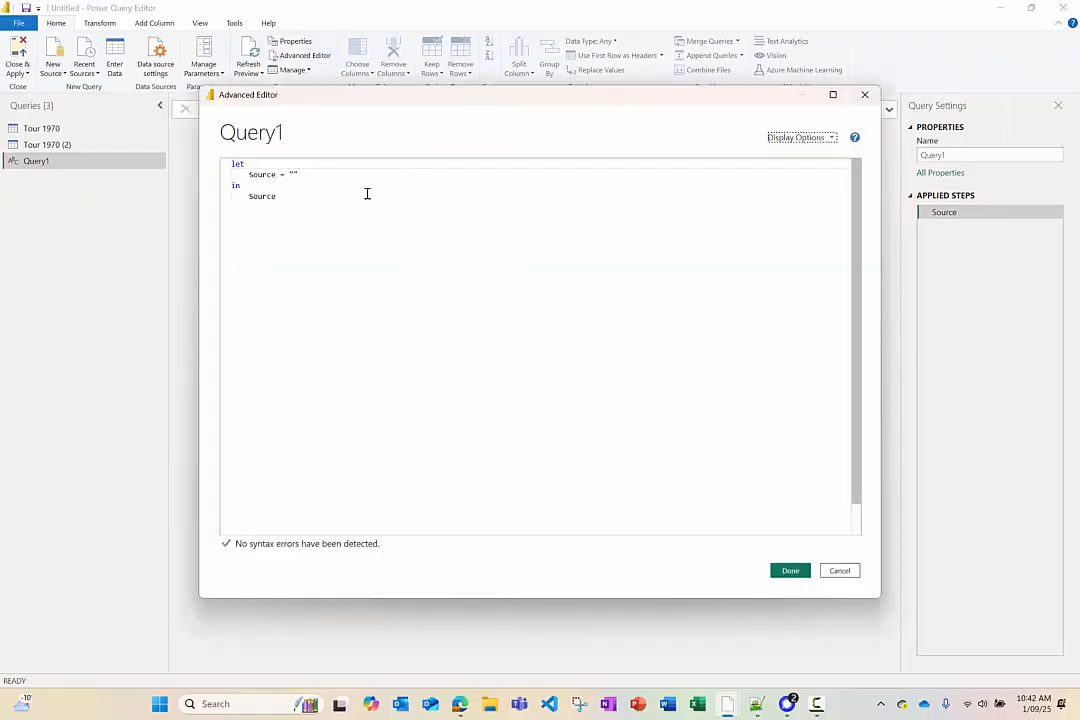
{"action": "left_click", "coordinate": [364, 265]}
{"action": "key", "text": "ctrl+a"}
{"action": "key", "text": "Delete"}
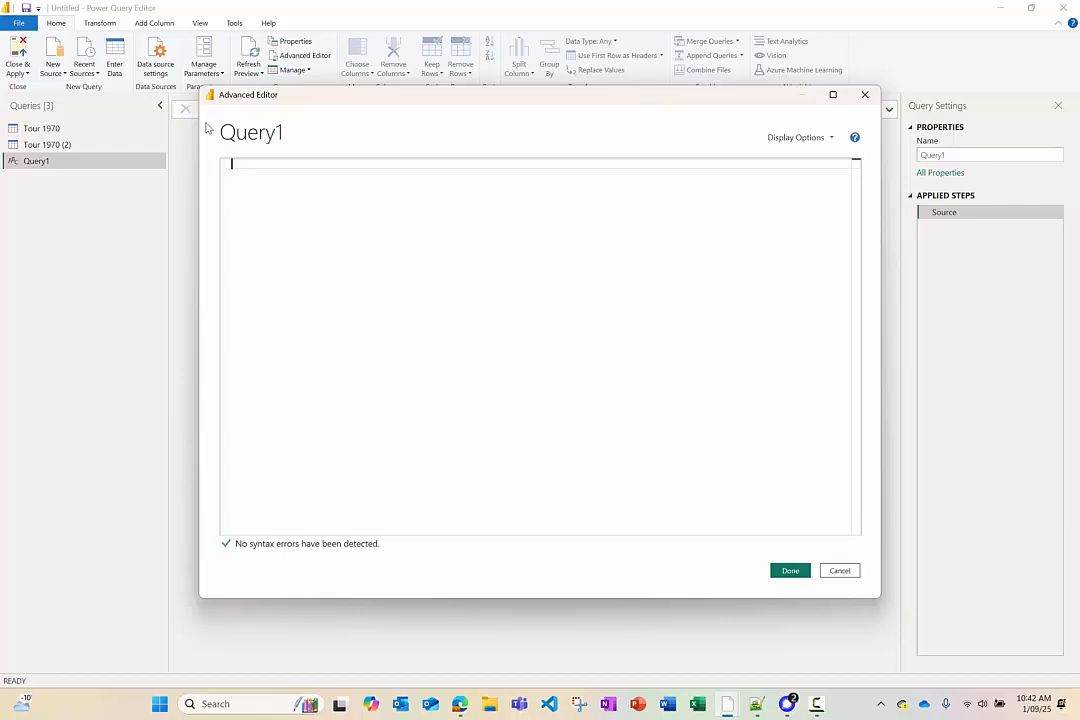
{"action": "key", "text": "ctrl+v"}
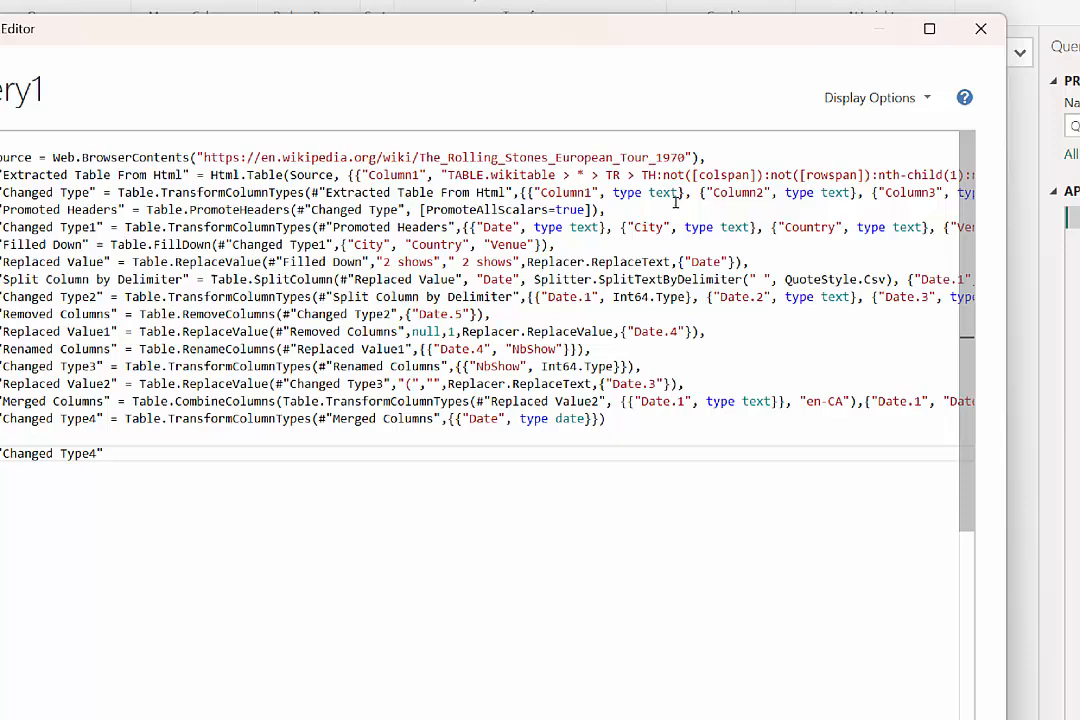
{"action": "left_click", "coordinate": [677, 201]}
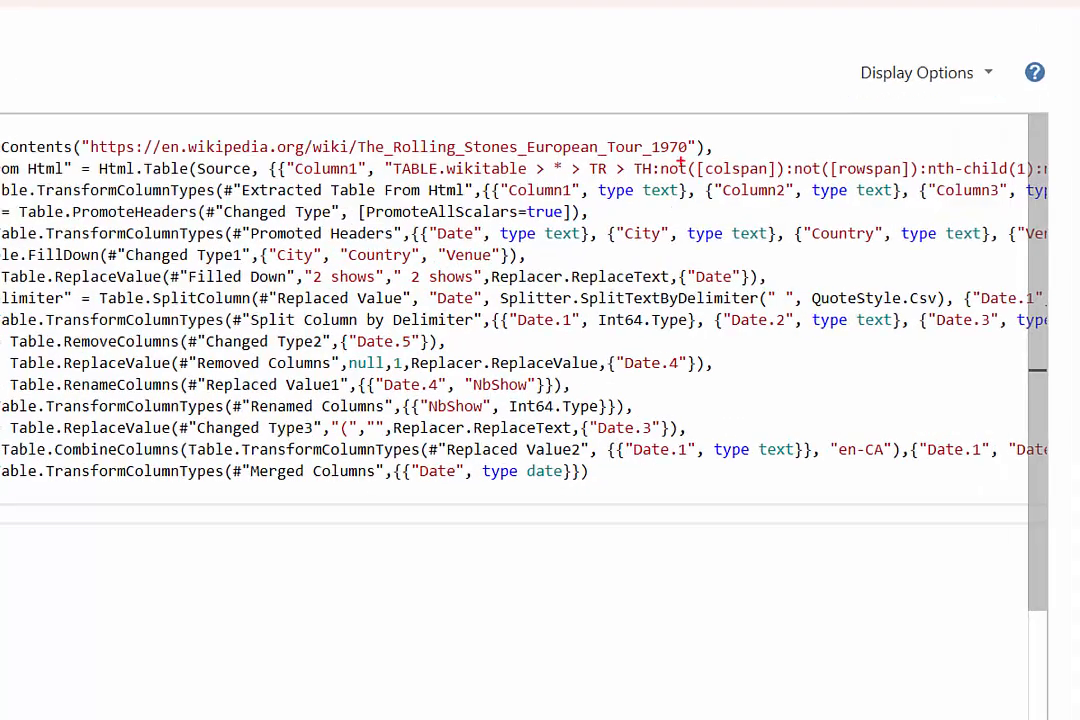
{"action": "mouse_move", "coordinate": [674, 151]}
{"action": "left_mouse_down"}
{"action": "mouse_move", "coordinate": [680, 130]}
{"action": "mouse_move", "coordinate": [703, 158]}
{"action": "left_mouse_up"}
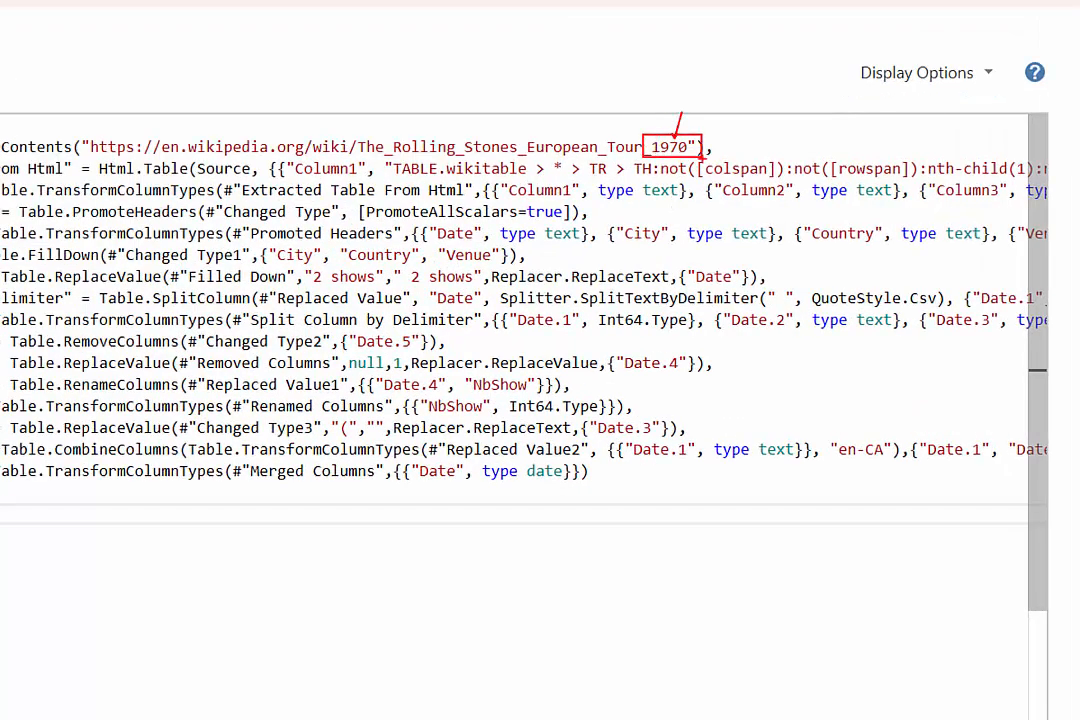
{"action": "key", "text": "Escape"}
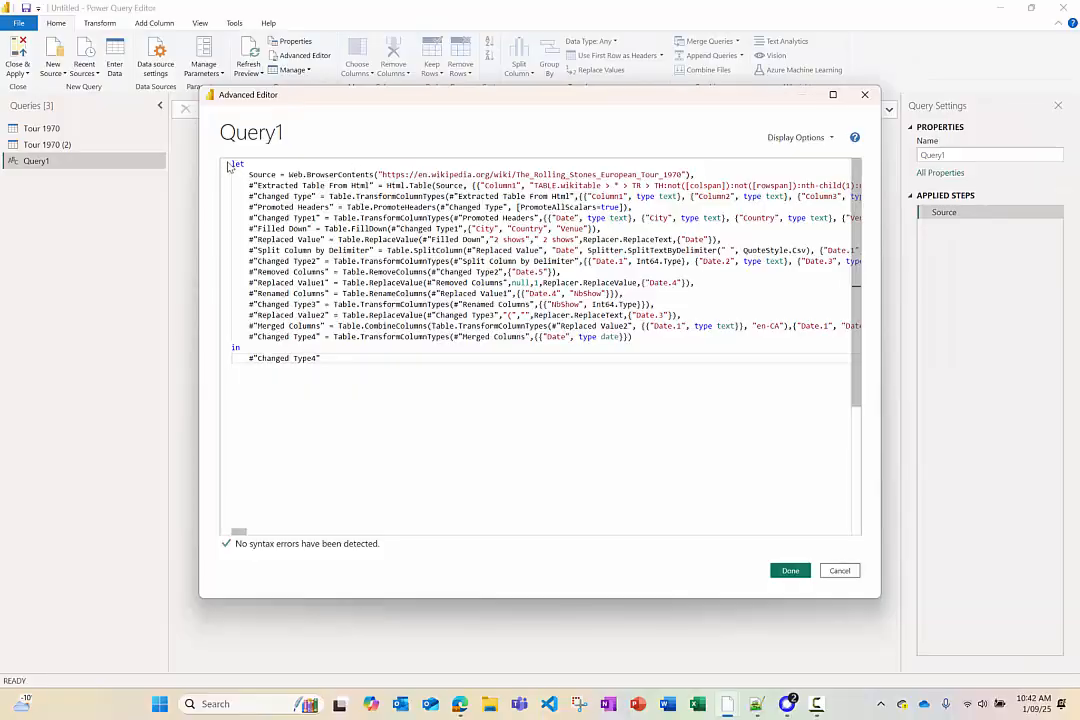
- Insert the function header "(Year as text) =>" on a new line above the let statement
{"action": "mouse_move", "coordinate": [347, 197]}
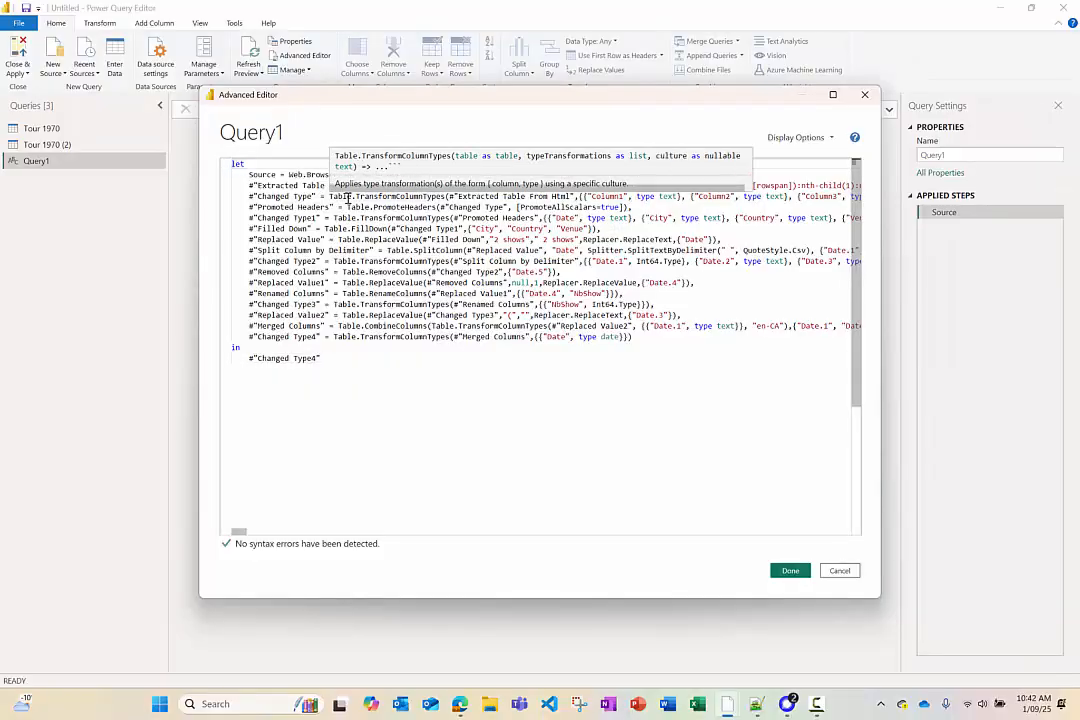
{"action": "key", "text": "Return"}
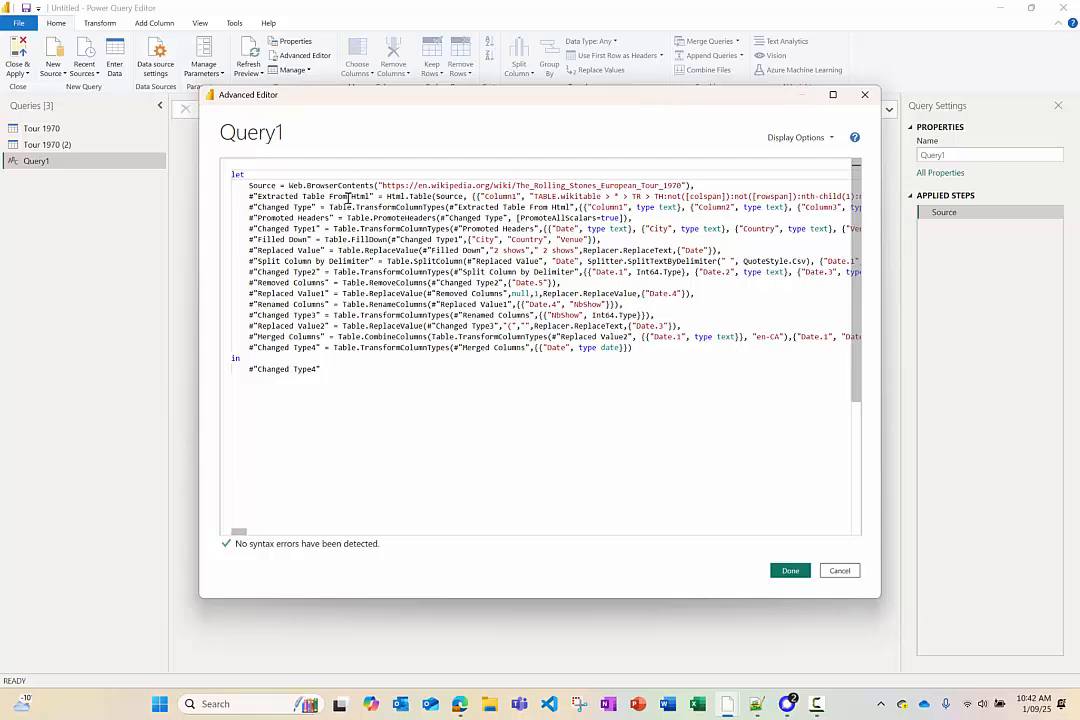
{"action": "key", "text": "Up"}
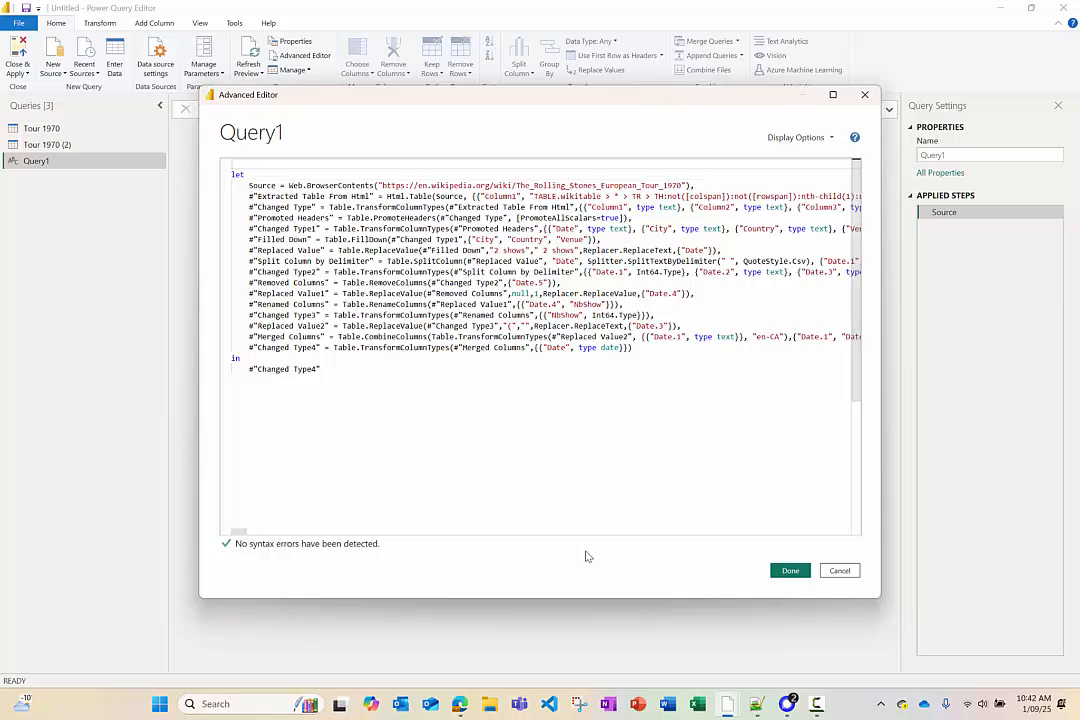
{"action": "type", "text": "("}
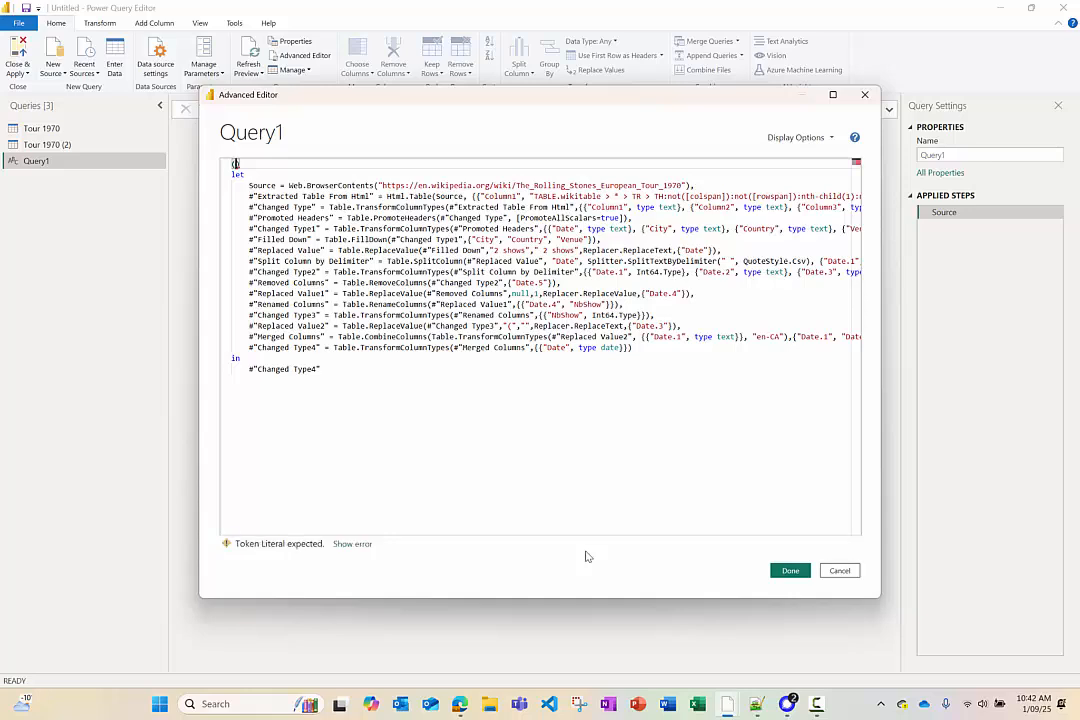
{"action": "type", "text": "Year "}
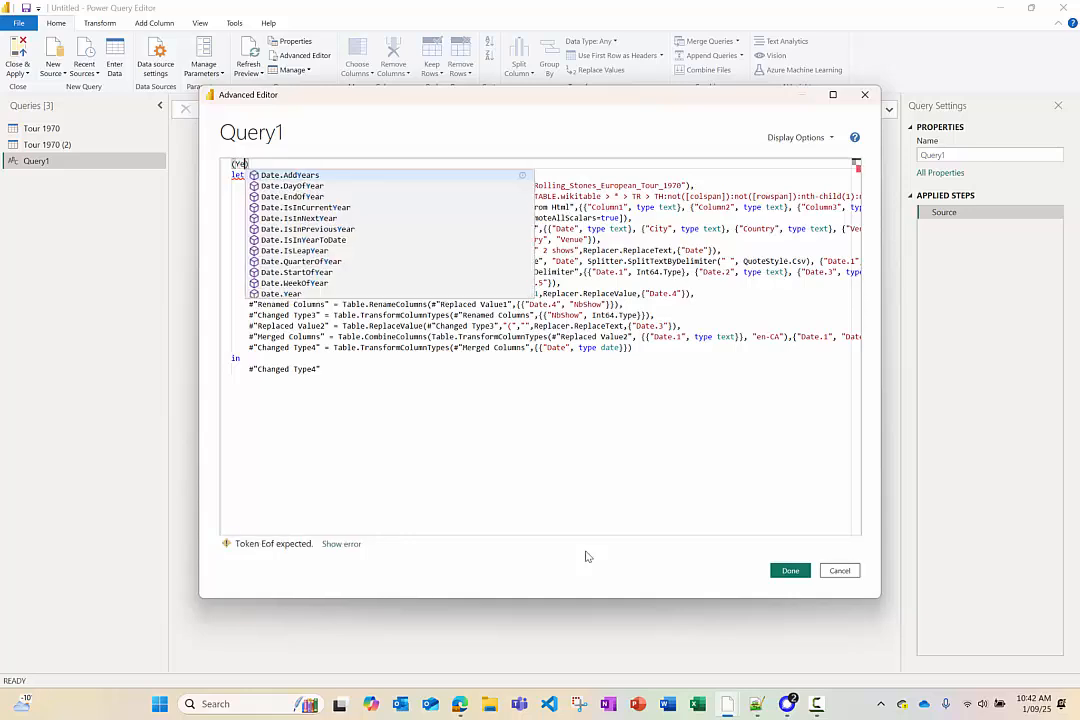
{"action": "type", "text": "as "}
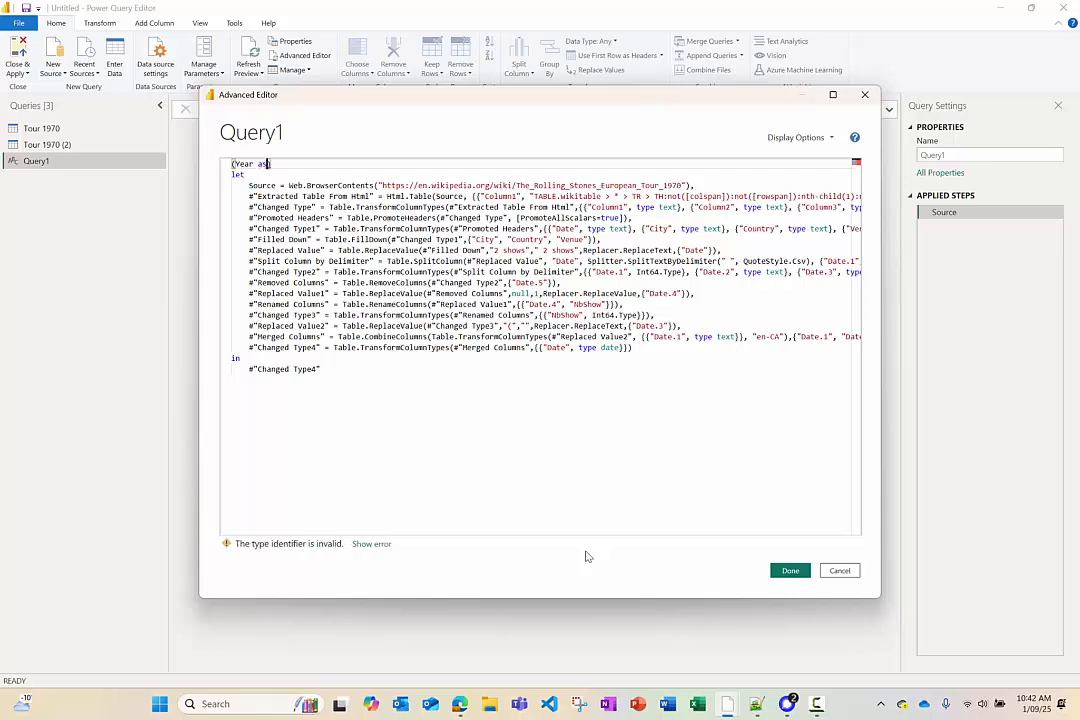
{"action": "type", "text": "test"}
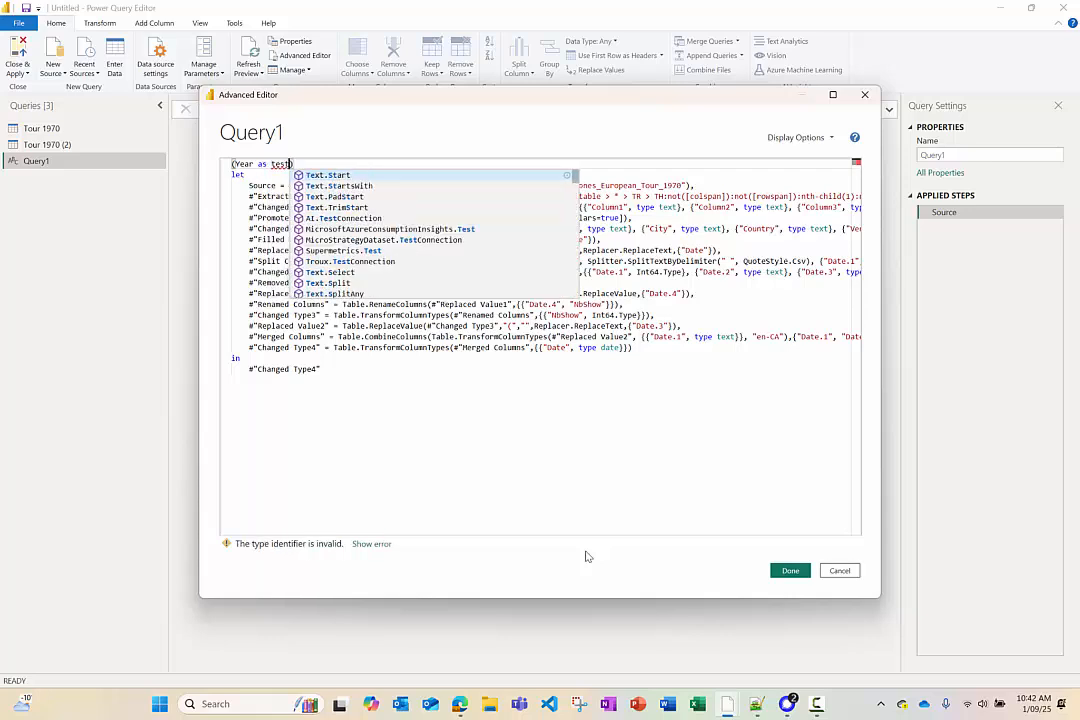
{"action": "key", "text": "Escape"}
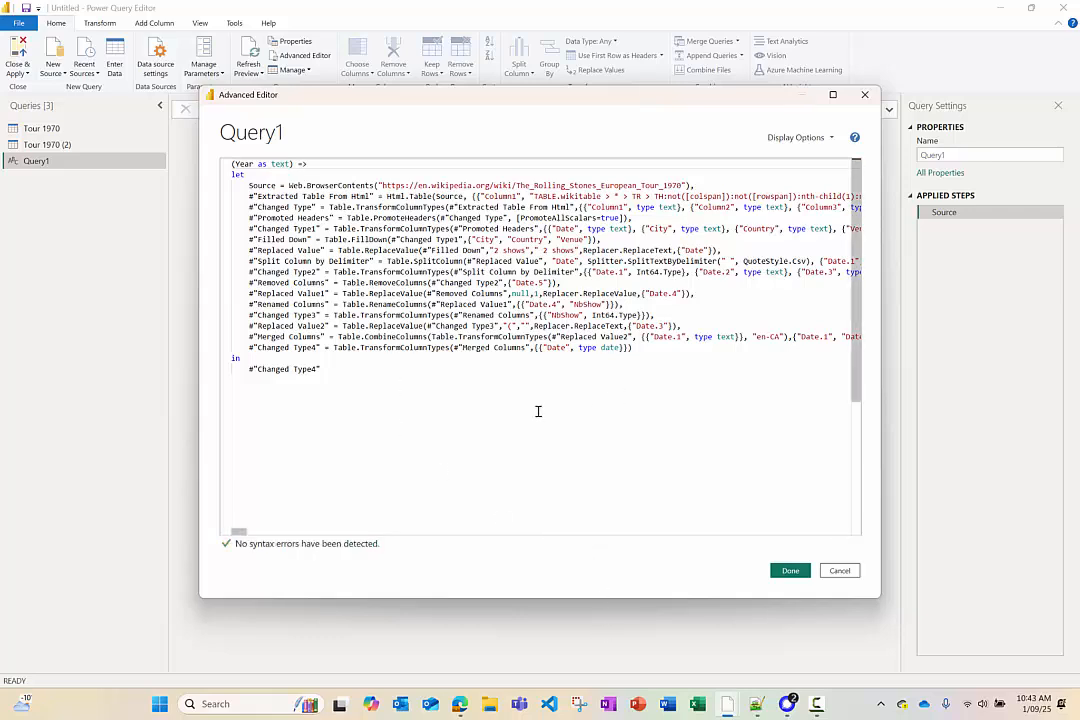
{"action": "key", "text": "ctrl+1"}
{"action": "left_click", "coordinate": [242, 174]}
{"action": "mouse_move", "coordinate": [208, 137]}
{"action": "left_mouse_down"}
{"action": "mouse_move", "coordinate": [347, 174]}
{"action": "mouse_move", "coordinate": [405, 174]}
{"action": "left_mouse_up"}
{"action": "key", "text": "Escape"}
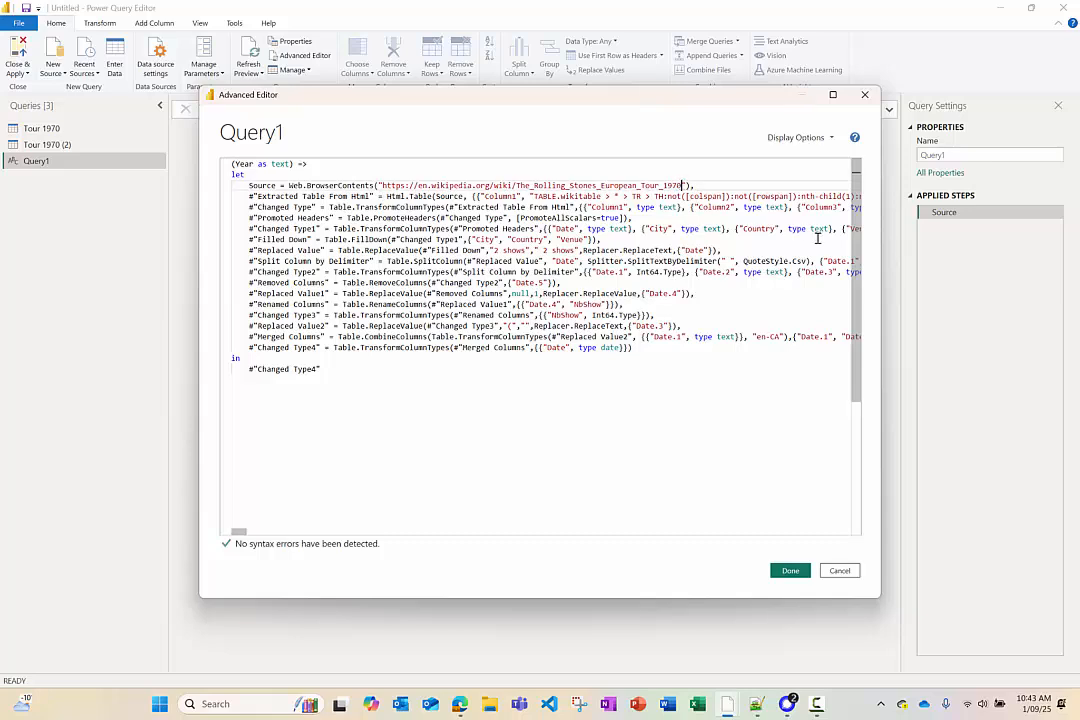
- Replace the hard-coded 1970 in the source URL with the concatenated Year parameter (&Year), and apply the edited code
{"action": "key", "text": "BackSpace"}
{"action": "key", "text": "BackSpace"}
{"action": "key", "text": "BackSpace"}
{"action": "key", "text": "BackSpace"}
{"action": "key", "text": "Right"}
{"action": "type", "text": "&"}
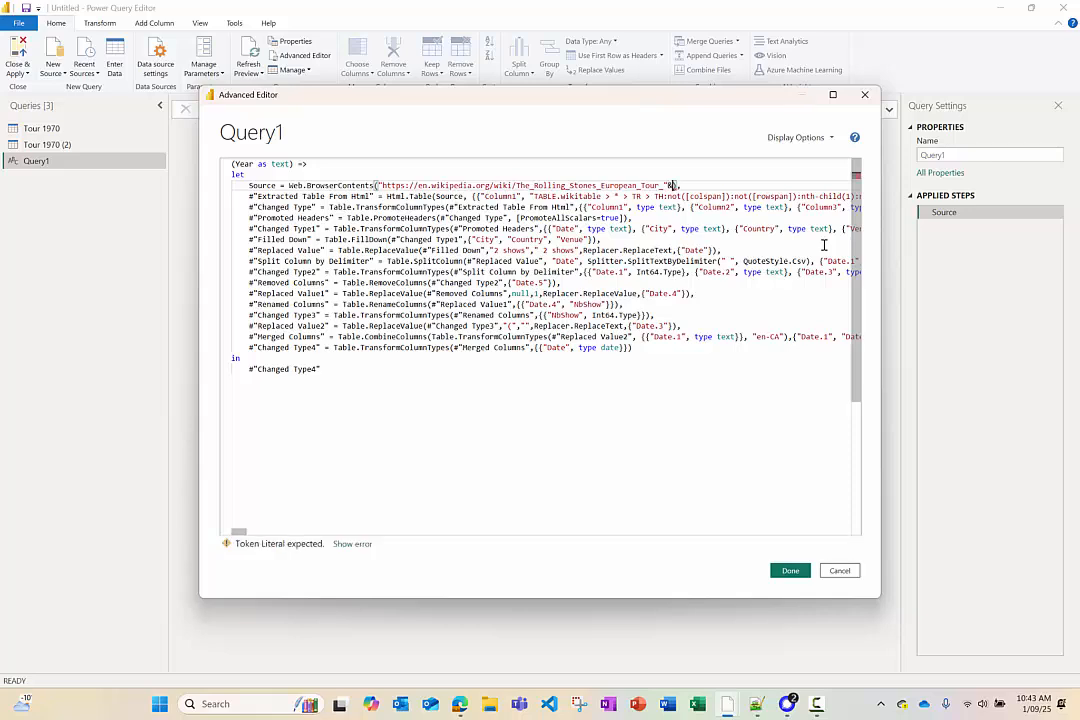
{"action": "type", "text": "Yea"}
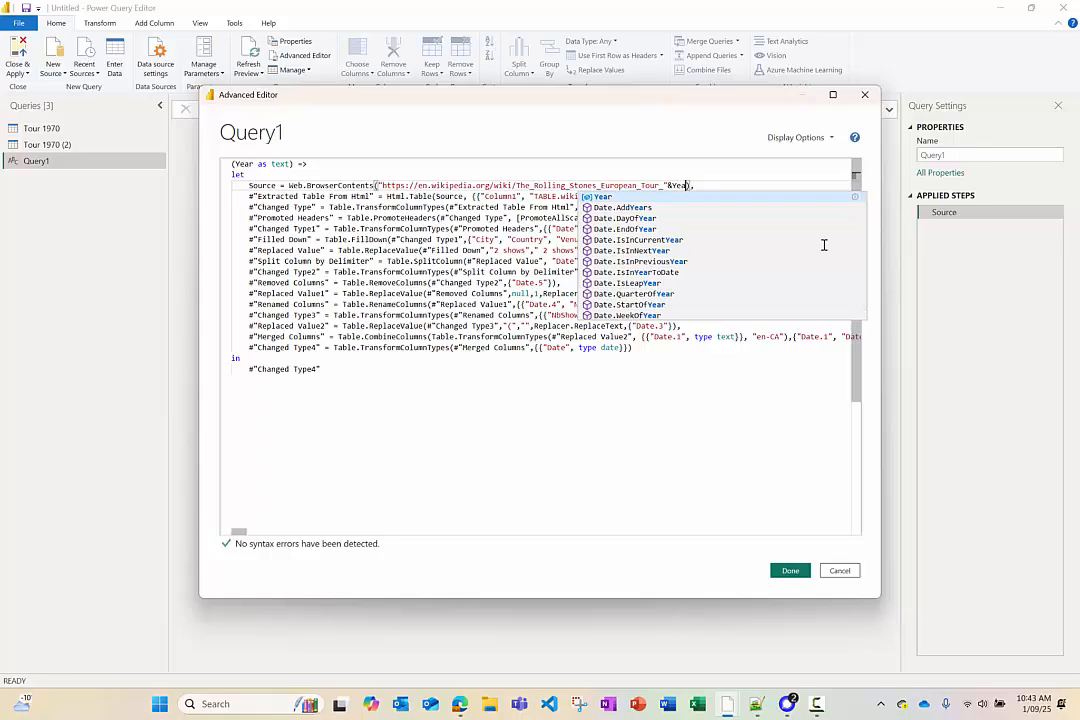
{"action": "type", "text": "r"}
{"action": "left_click", "coordinate": [790, 173]}
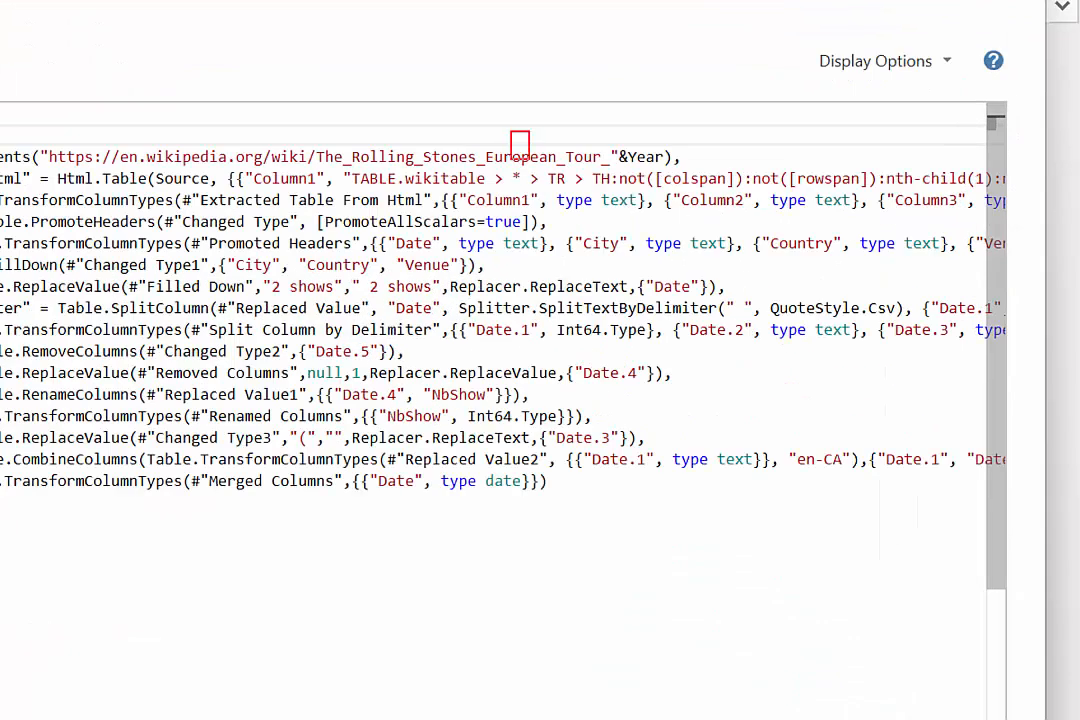
{"action": "mouse_move", "coordinate": [529, 159]}
{"action": "left_mouse_down"}
{"action": "mouse_move", "coordinate": [682, 192]}
{"action": "mouse_move", "coordinate": [708, 186]}
{"action": "left_mouse_up"}
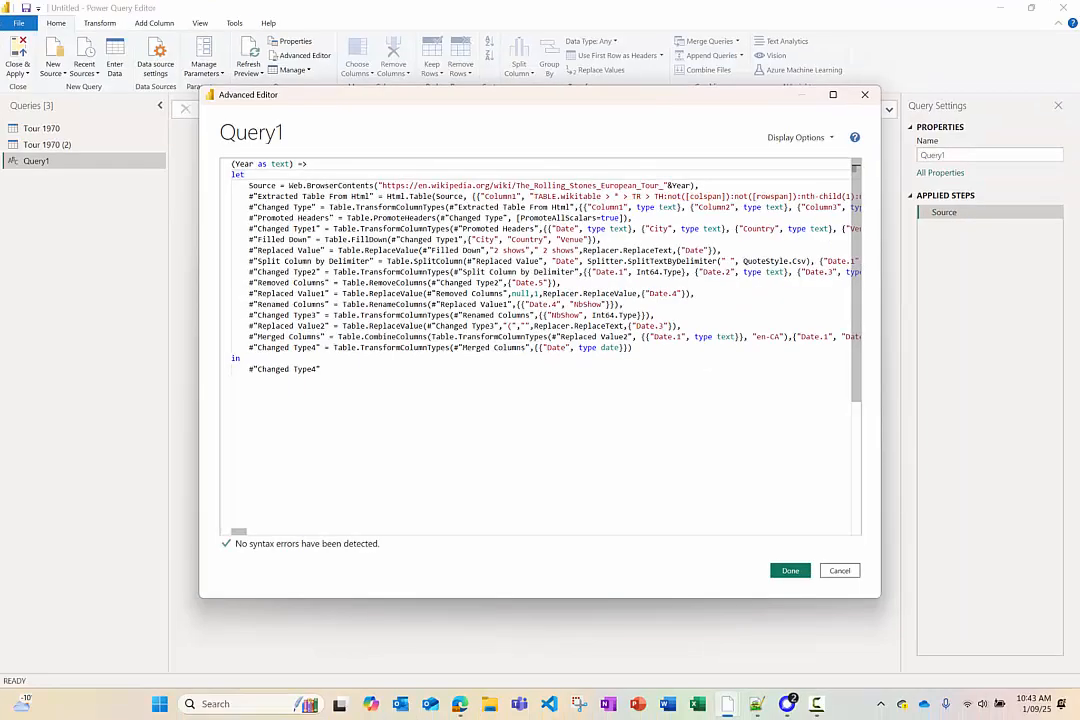
{"action": "left_click", "coordinate": [790, 570]}
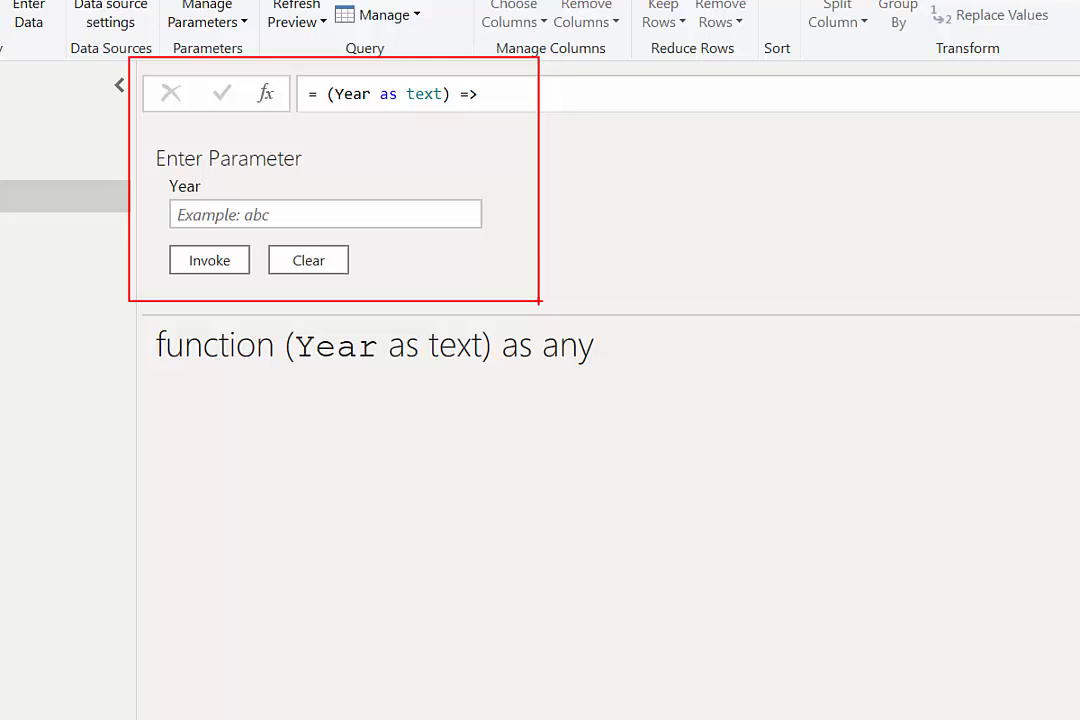
- Rename the new function query as GetInfoTour and invoke it with the year 1966
{"action": "double_click", "coordinate": [936, 157]}
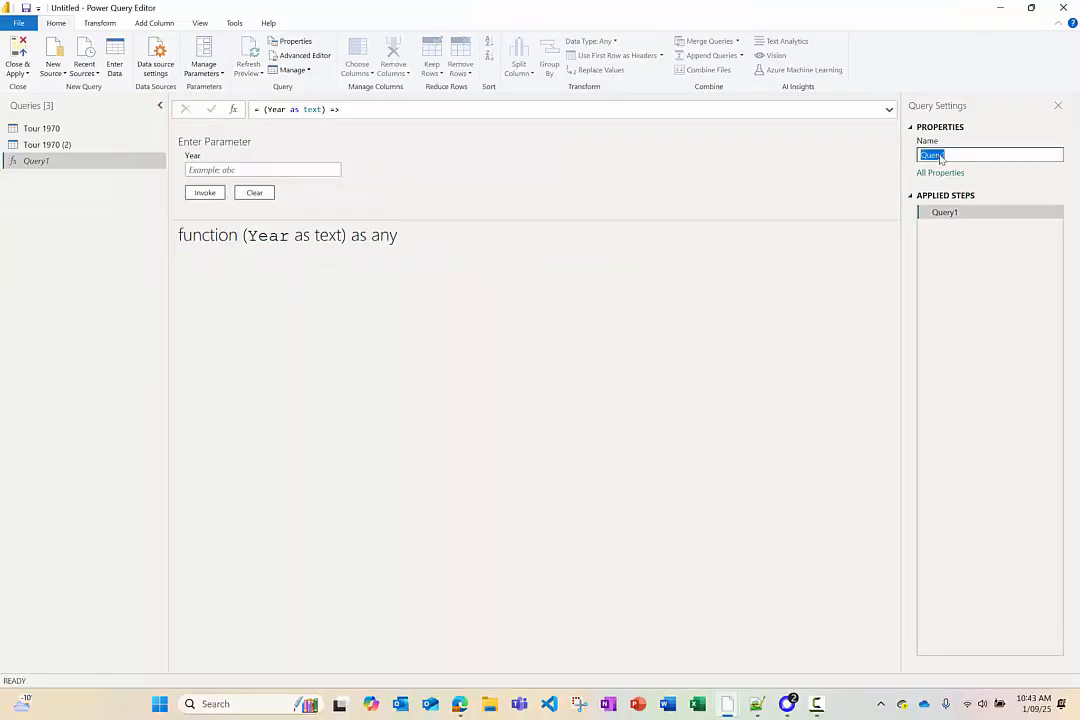
{"action": "type", "text": "GetInfoTour"}
{"action": "key", "text": "Return"}
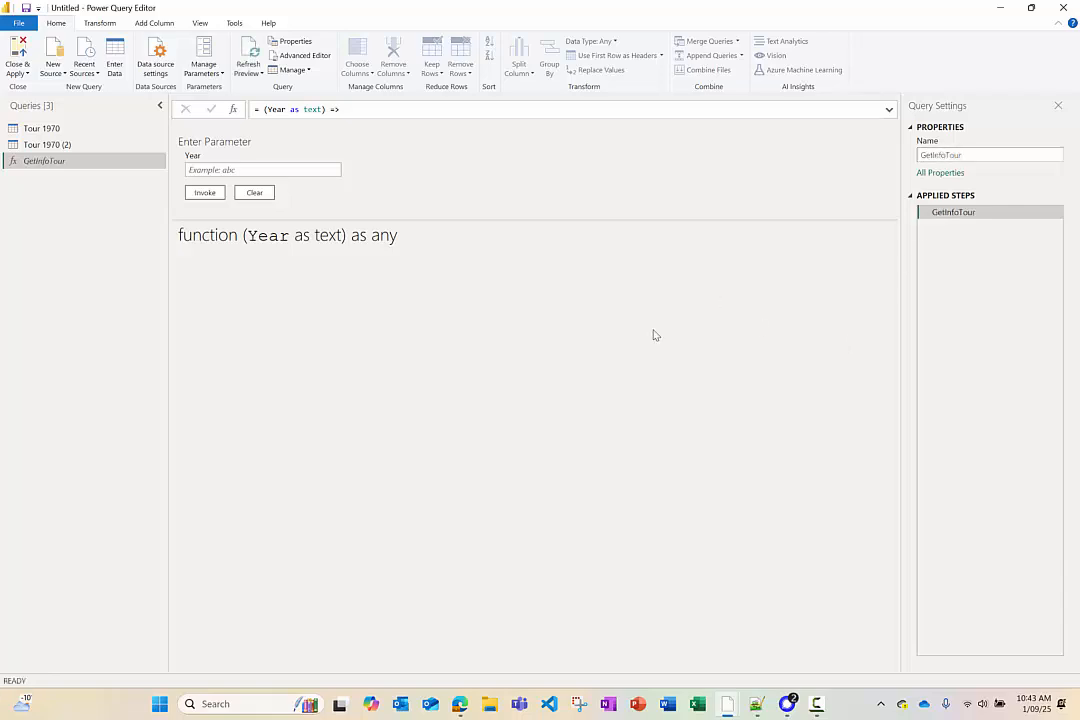
{"action": "left_click", "coordinate": [258, 166]}
{"action": "left_click", "coordinate": [204, 193]}
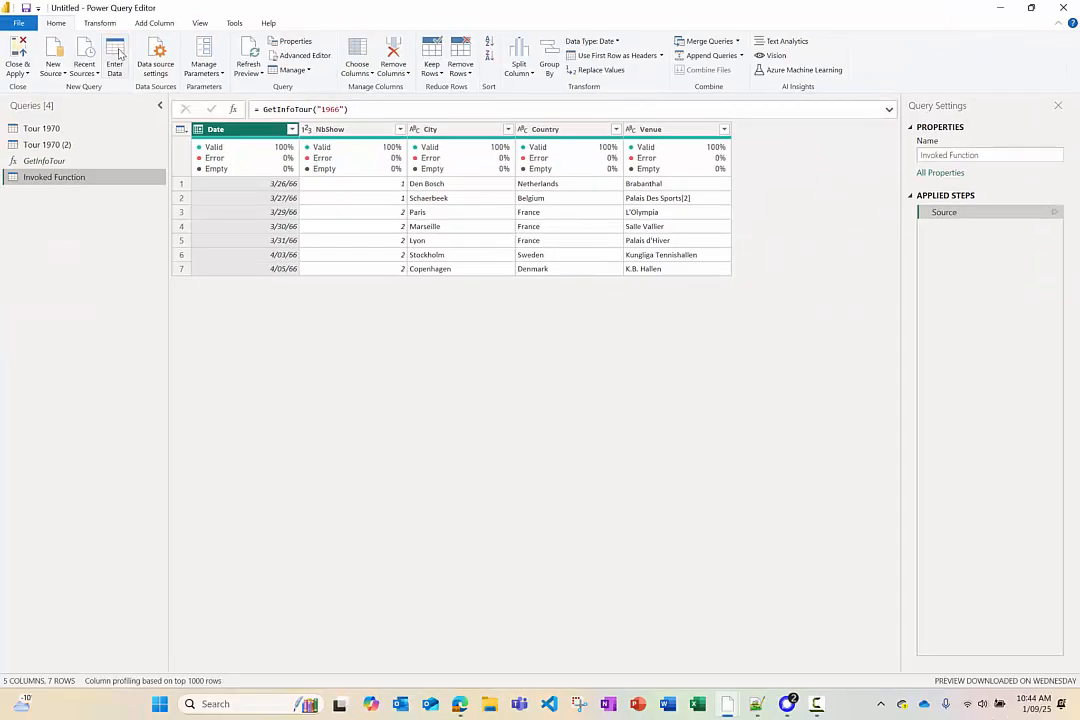
- Start a manually entered table with one column named Years containing 1966, 1967 and 1970
{"action": "left_click", "coordinate": [138, 80]}
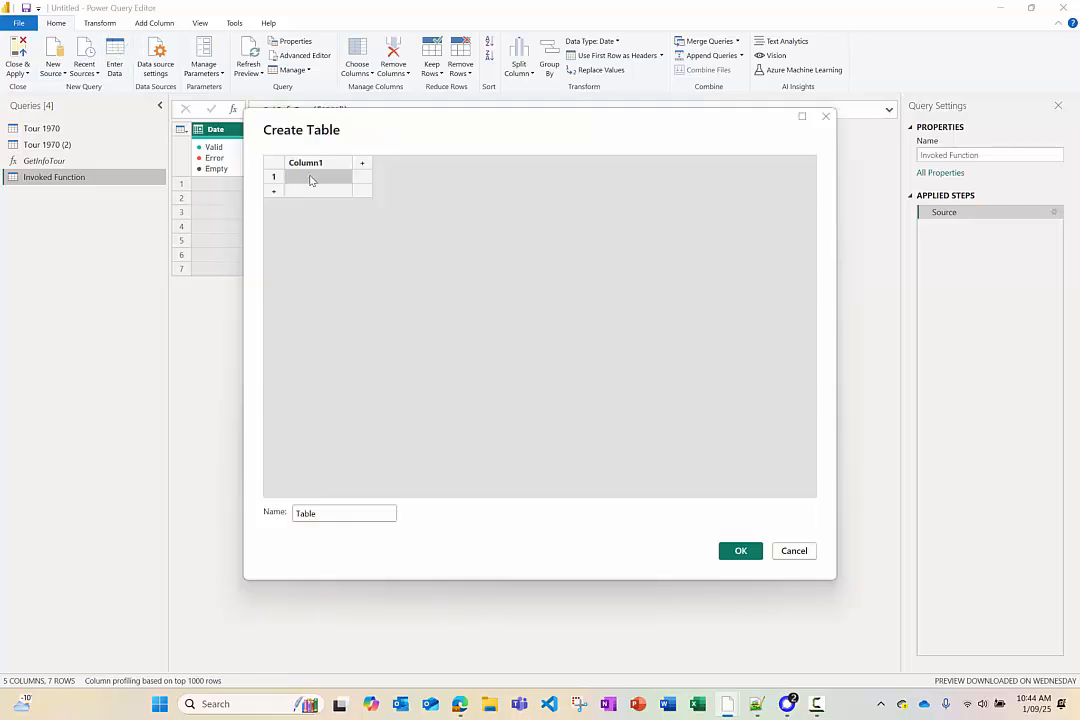
{"action": "double_click", "coordinate": [316, 162]}
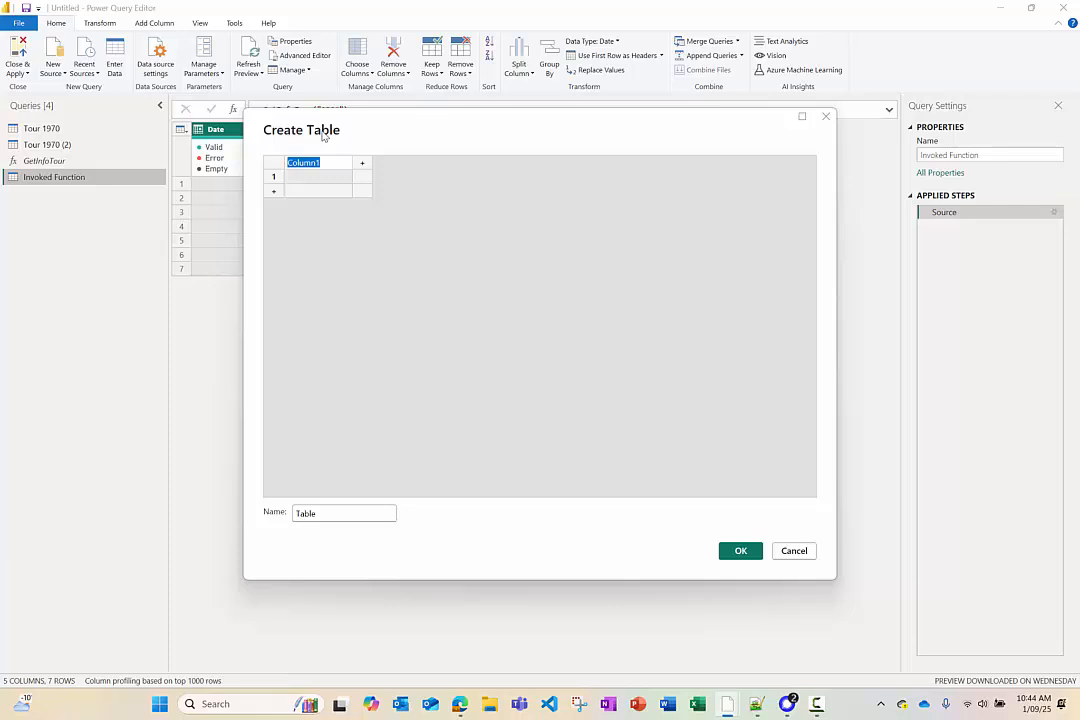
{"action": "type", "text": "Years"}
{"action": "left_click", "coordinate": [306, 182]}
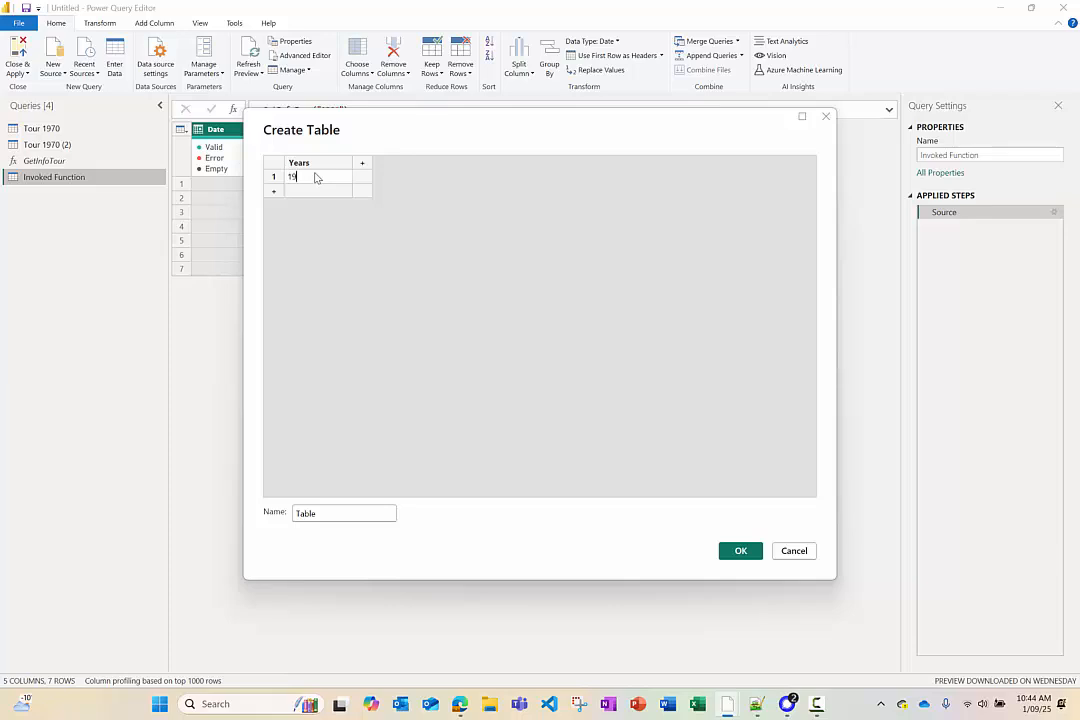
{"action": "key", "text": "Return"}
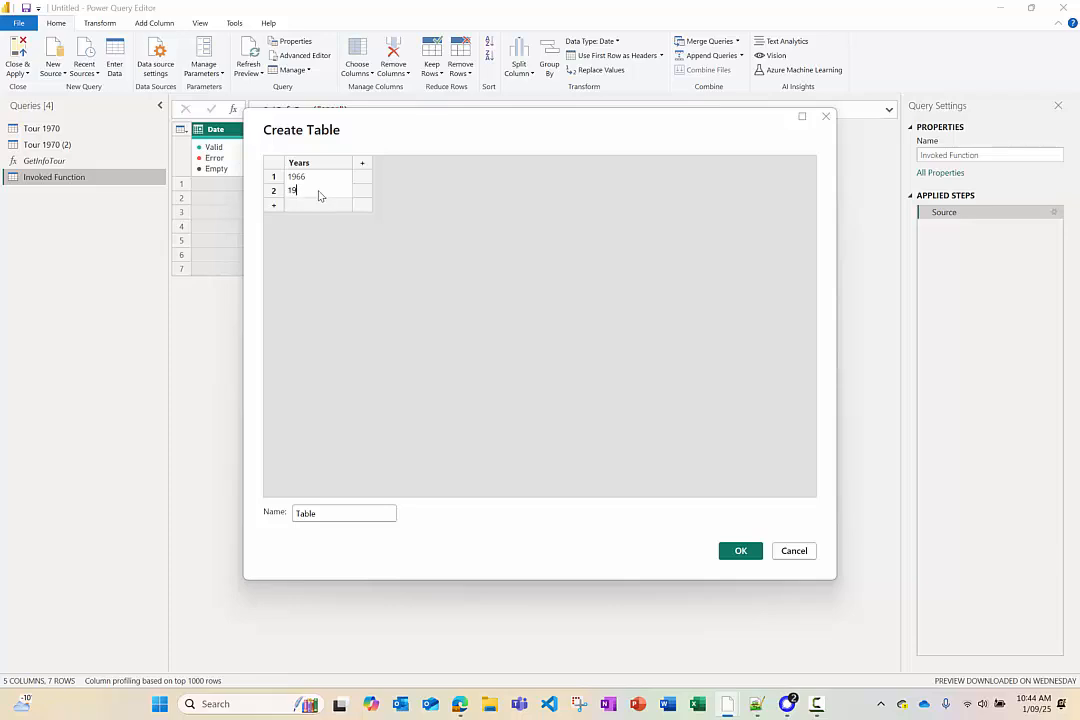
{"action": "key", "text": "Return"}
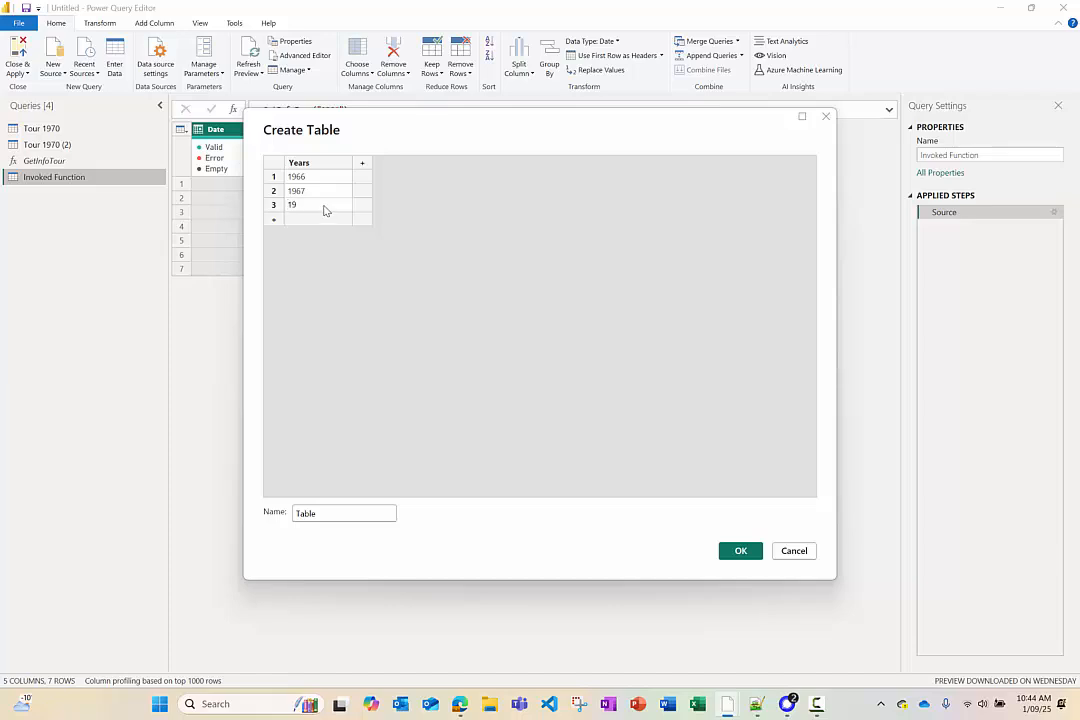
{"action": "left_click", "coordinate": [338, 275]}
- Name the manually entered table Tour Years and create it
{"action": "double_click", "coordinate": [334, 516]}
{"action": "type", "text": "Year"}
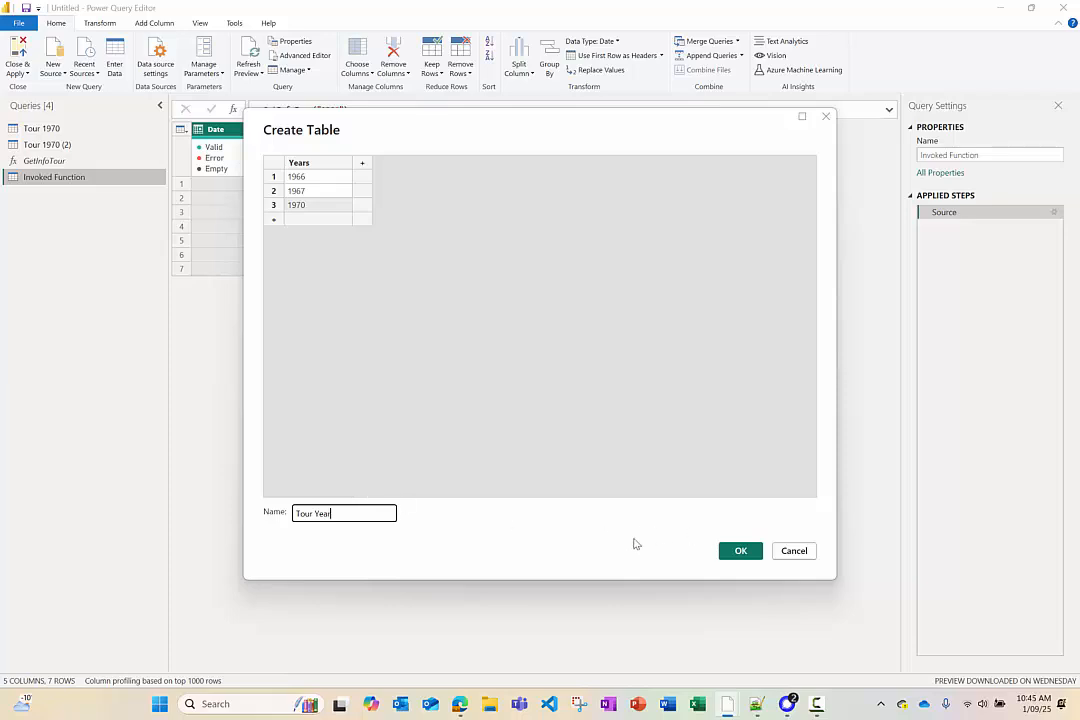
{"action": "type", "text": "s"}
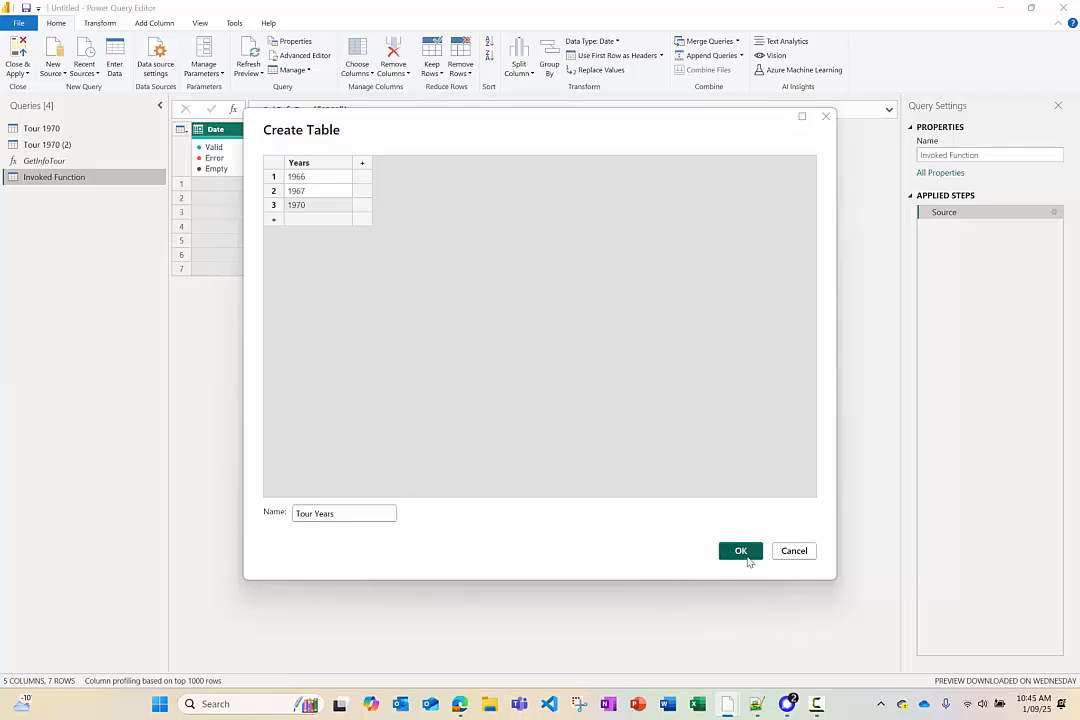
{"action": "left_click", "coordinate": [740, 551]}
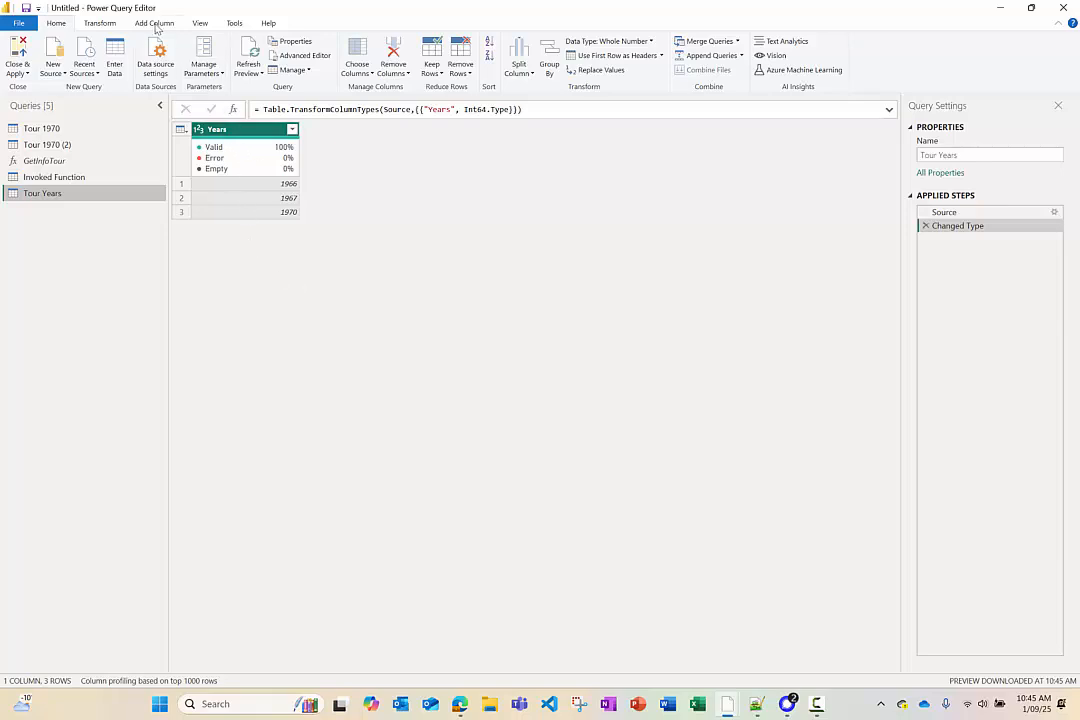
- Start invoking a custom function on the Tour Years table, with new column name TourInfo and function query GetInfoTour
{"action": "left_click", "coordinate": [155, 25]}
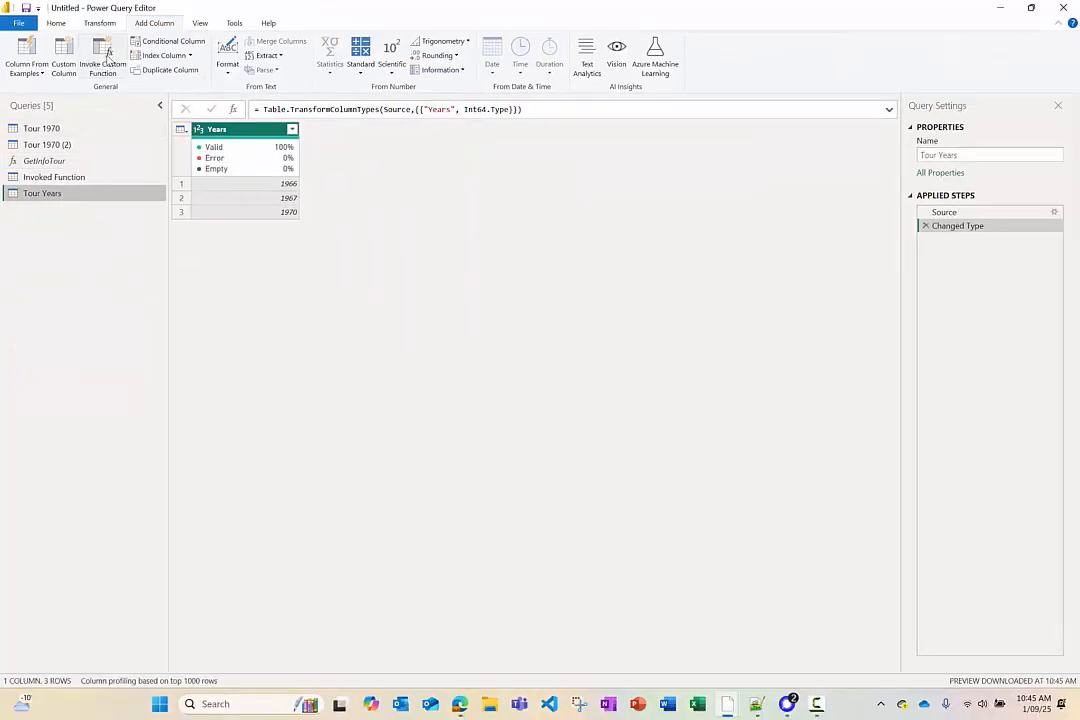
{"action": "left_click", "coordinate": [104, 55]}
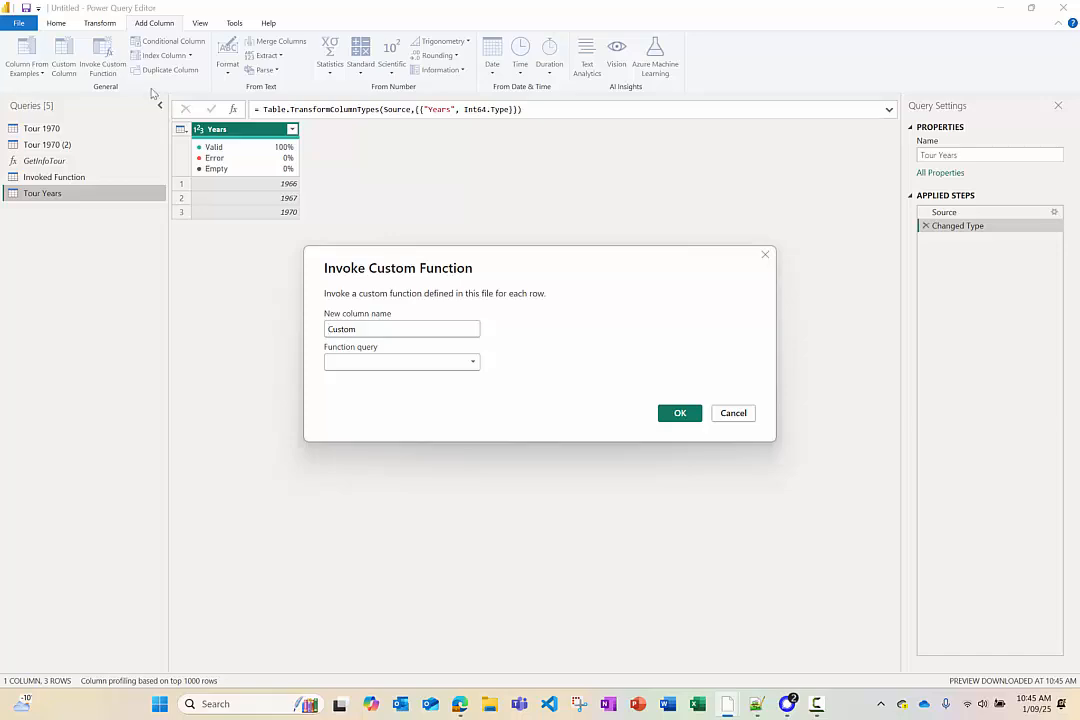
{"action": "left_click_drag", "start_coordinate": [357, 330], "coordinate": [318, 300]}
{"action": "type", "text": "TourIn"}
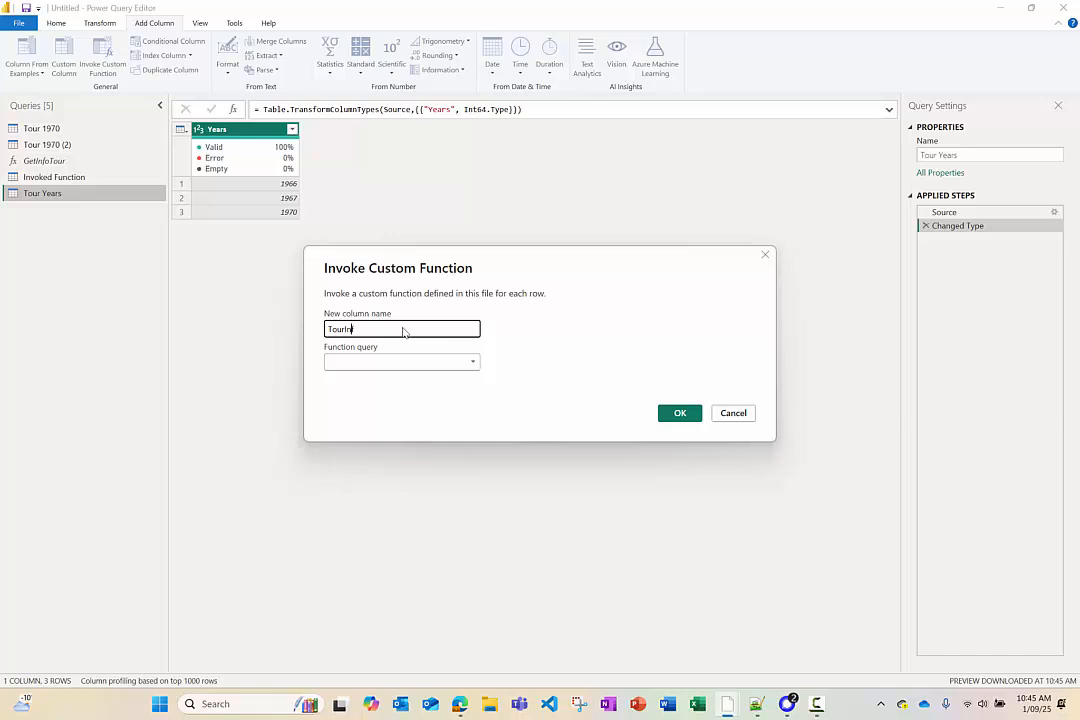
{"action": "type", "text": "fo"}
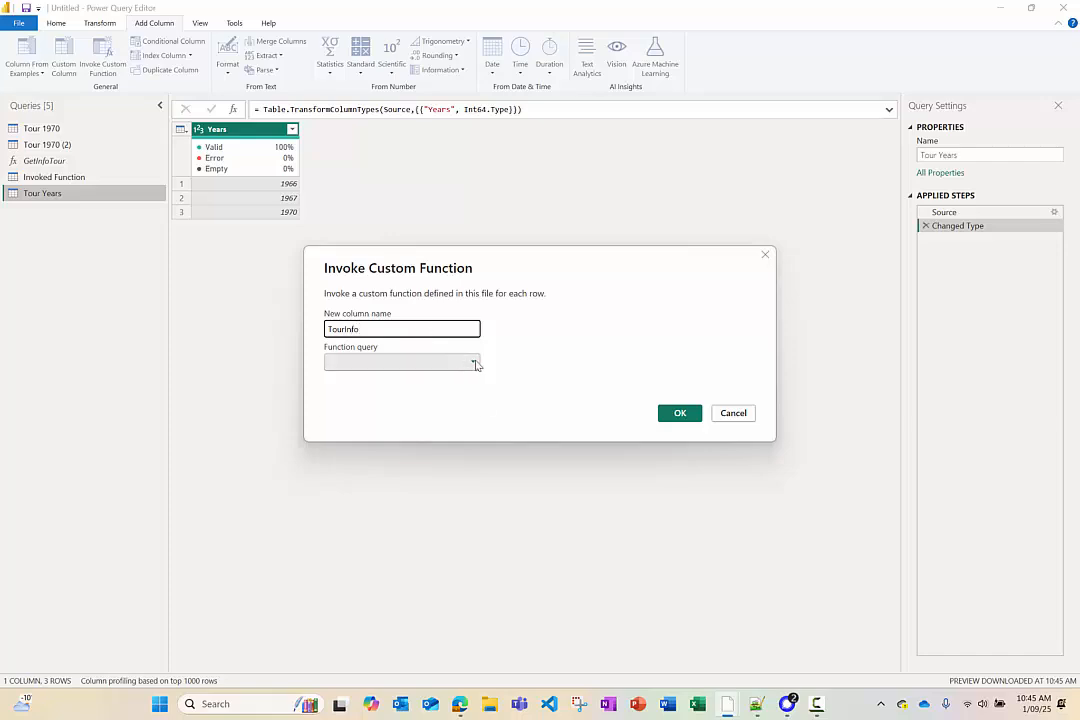
{"action": "left_click", "coordinate": [473, 363]}
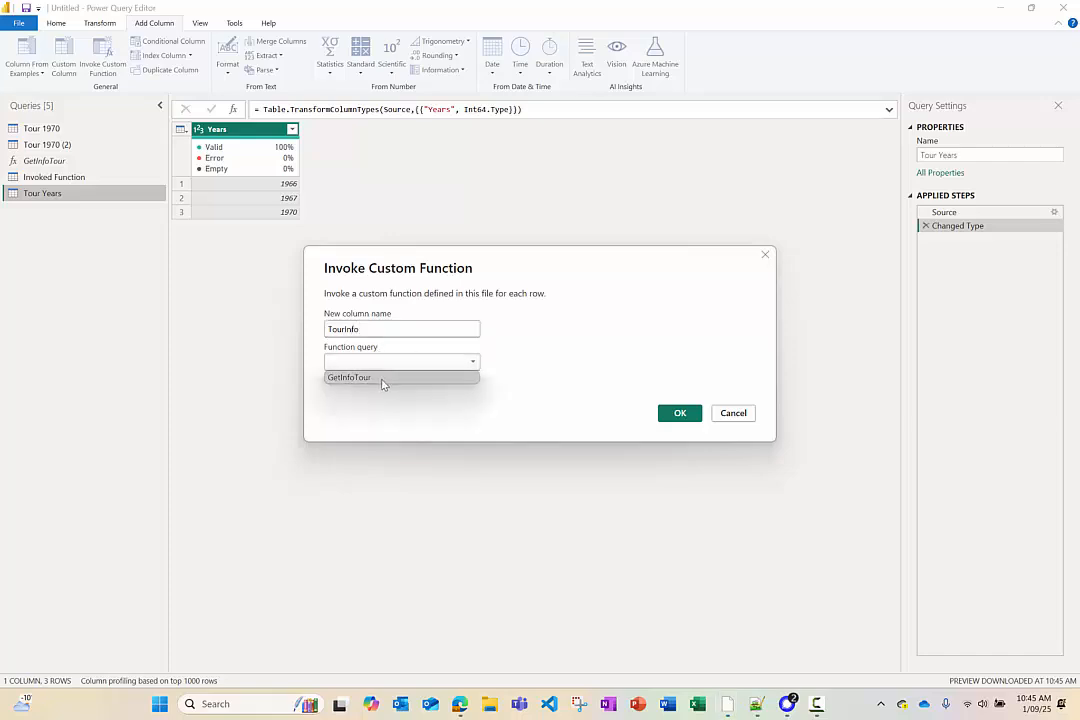
{"action": "left_click", "coordinate": [381, 378]}
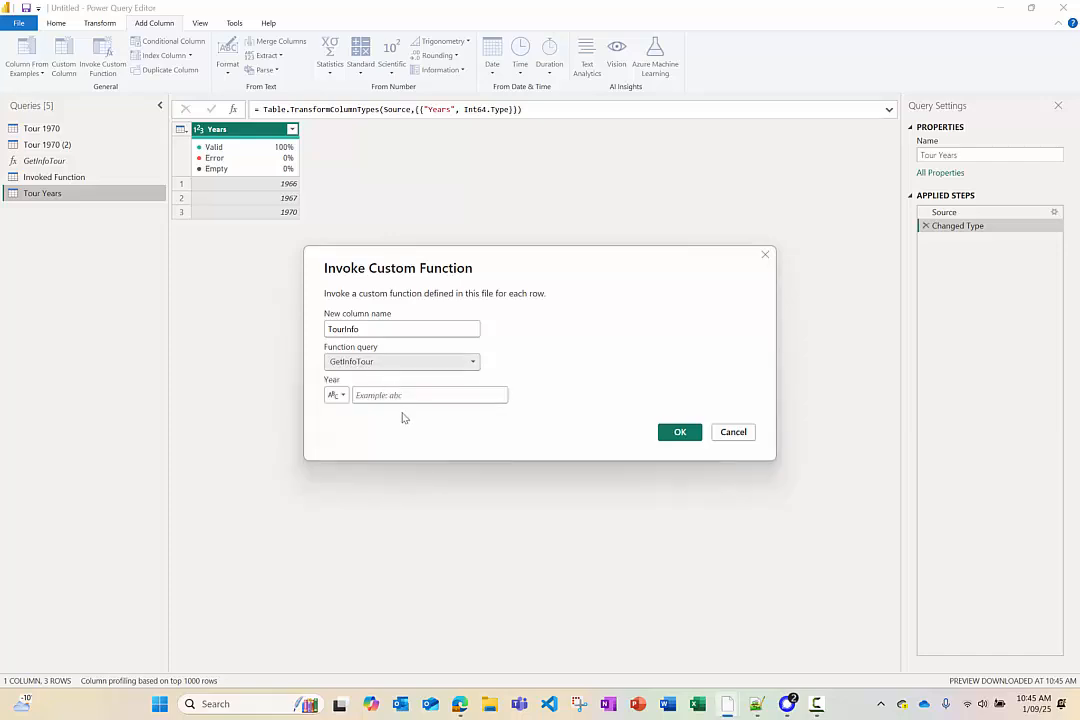
- Supply the function's Year argument from the Years column and add the invoked function column
{"action": "left_click", "coordinate": [421, 397]}
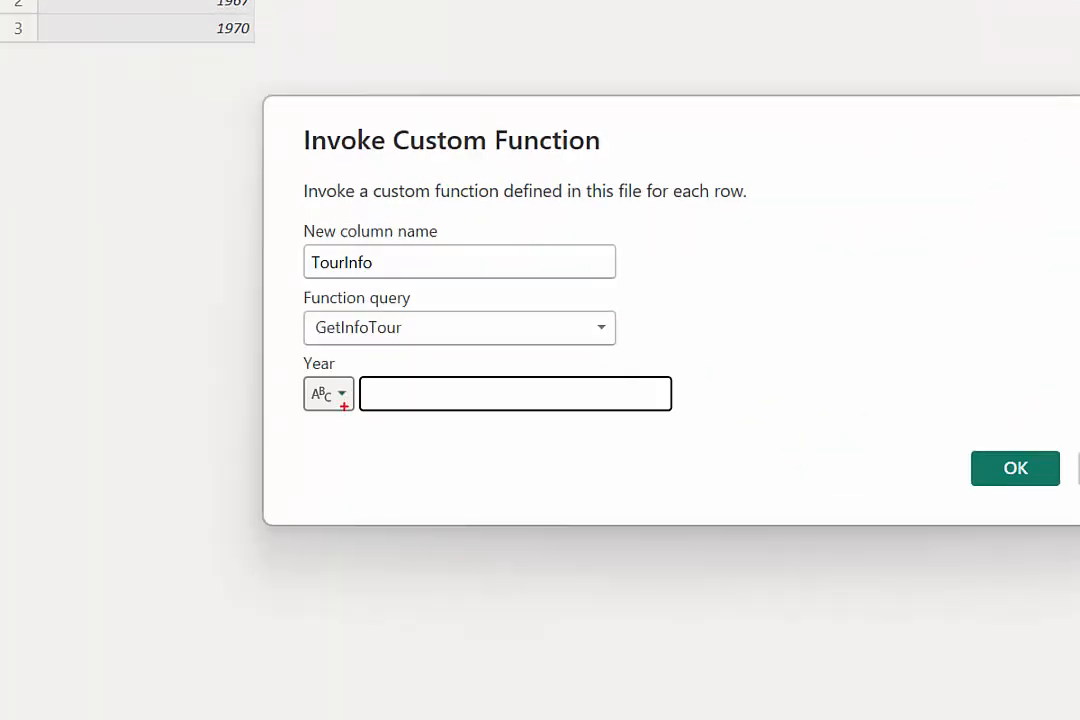
{"action": "left_click_drag", "start_coordinate": [343, 405], "coordinate": [350, 485]}
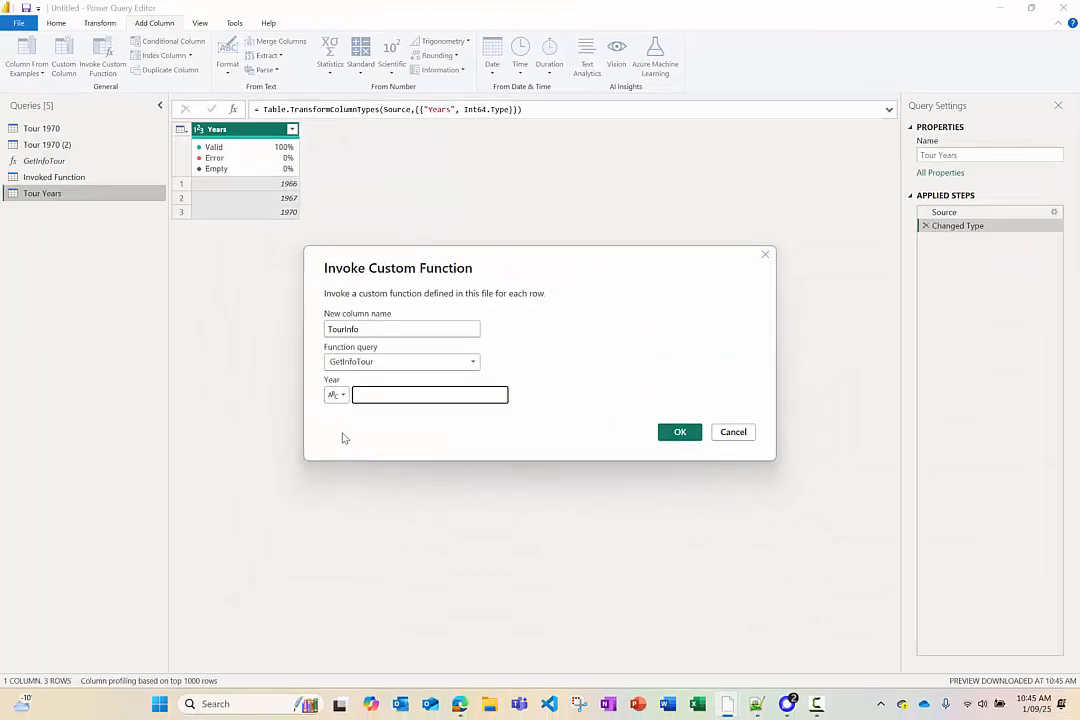
{"action": "left_click", "coordinate": [340, 396]}
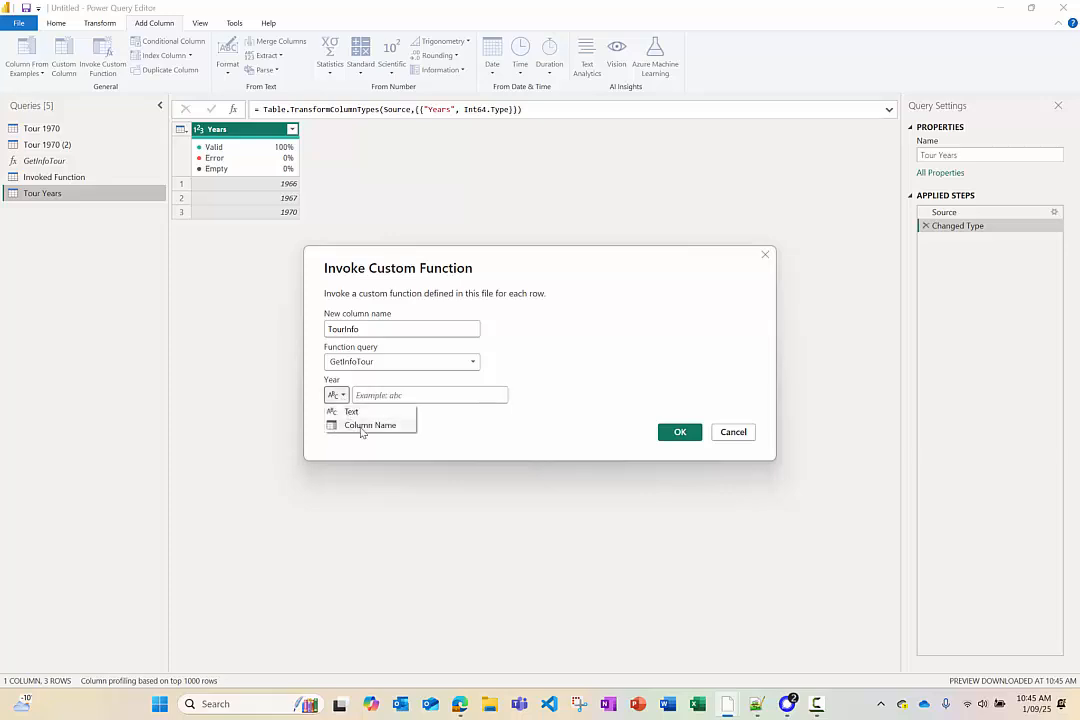
{"action": "left_click", "coordinate": [362, 426]}
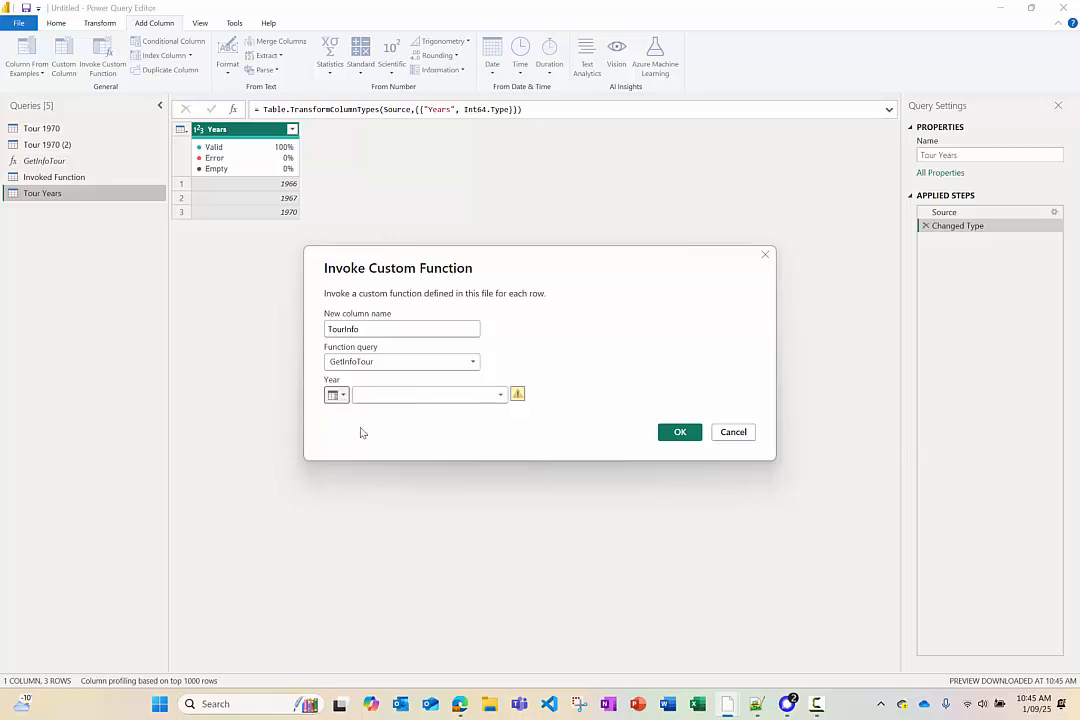
{"action": "left_click", "coordinate": [502, 398]}
{"action": "left_click", "coordinate": [420, 413]}
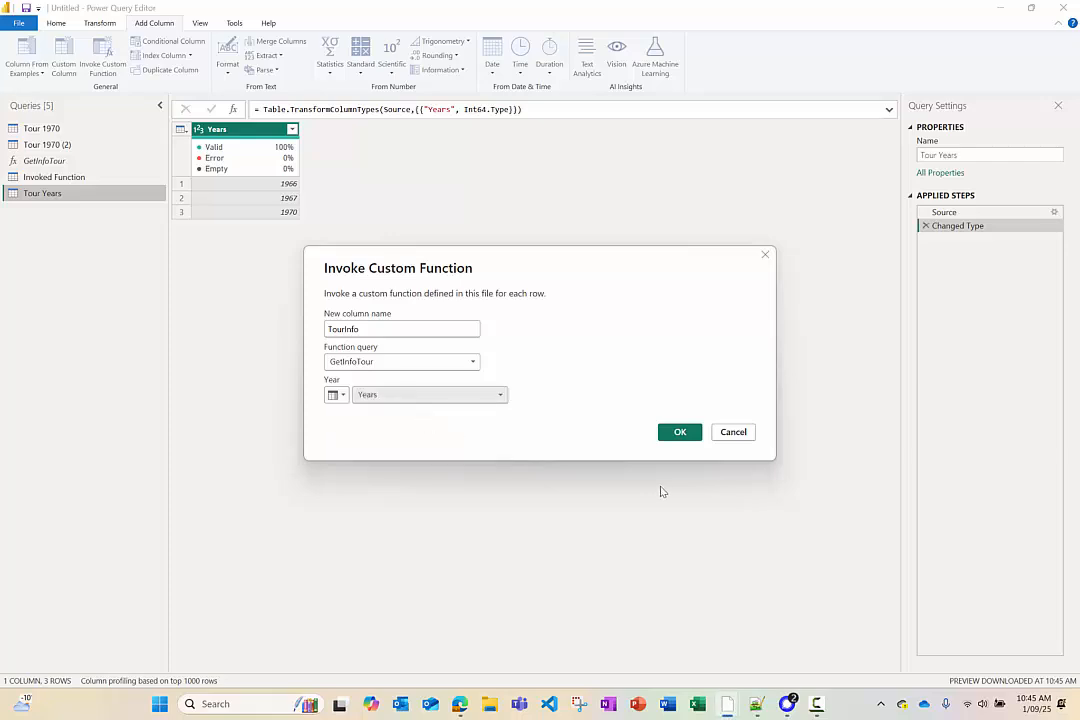
{"action": "left_click", "coordinate": [684, 436]}
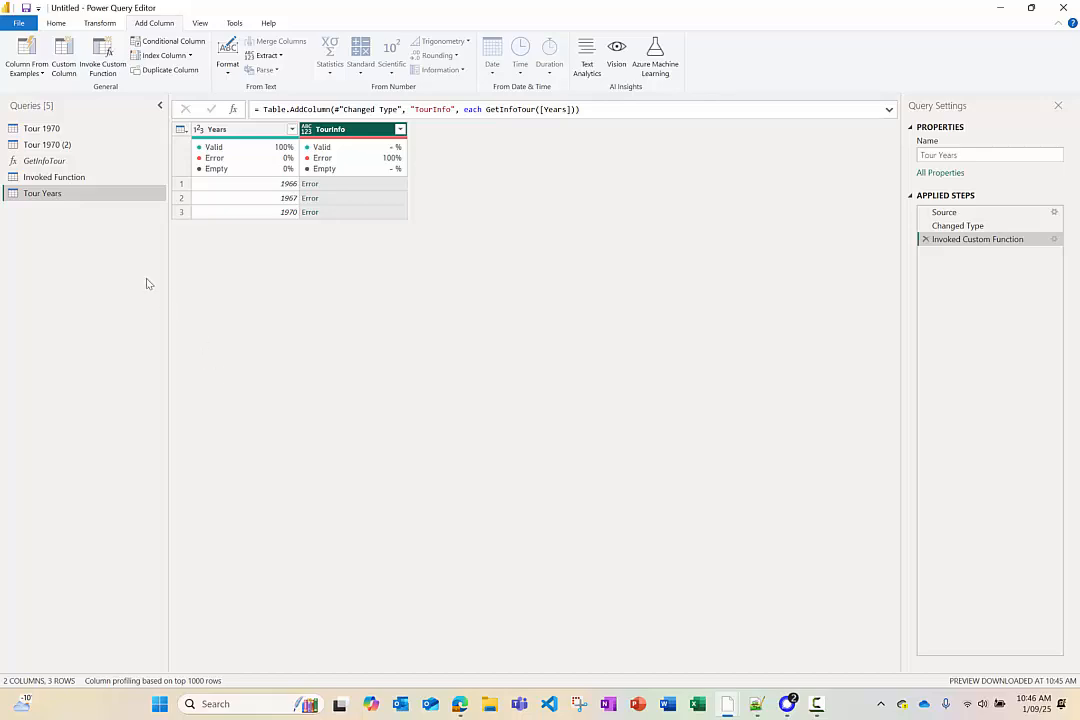
- Compare the data type of GetInfoTour's Year parameter with the type of the Years column in Tour Years
{"action": "left_click", "coordinate": [38, 161]}
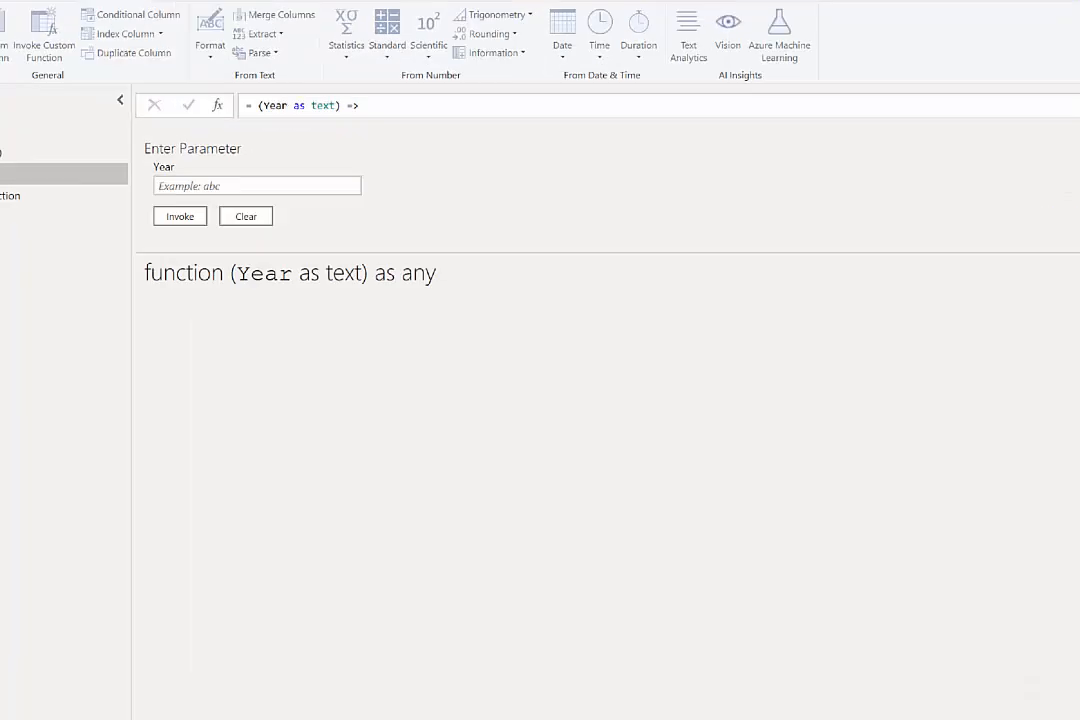
{"action": "left_click_drag", "start_coordinate": [247, 71], "coordinate": [388, 122]}
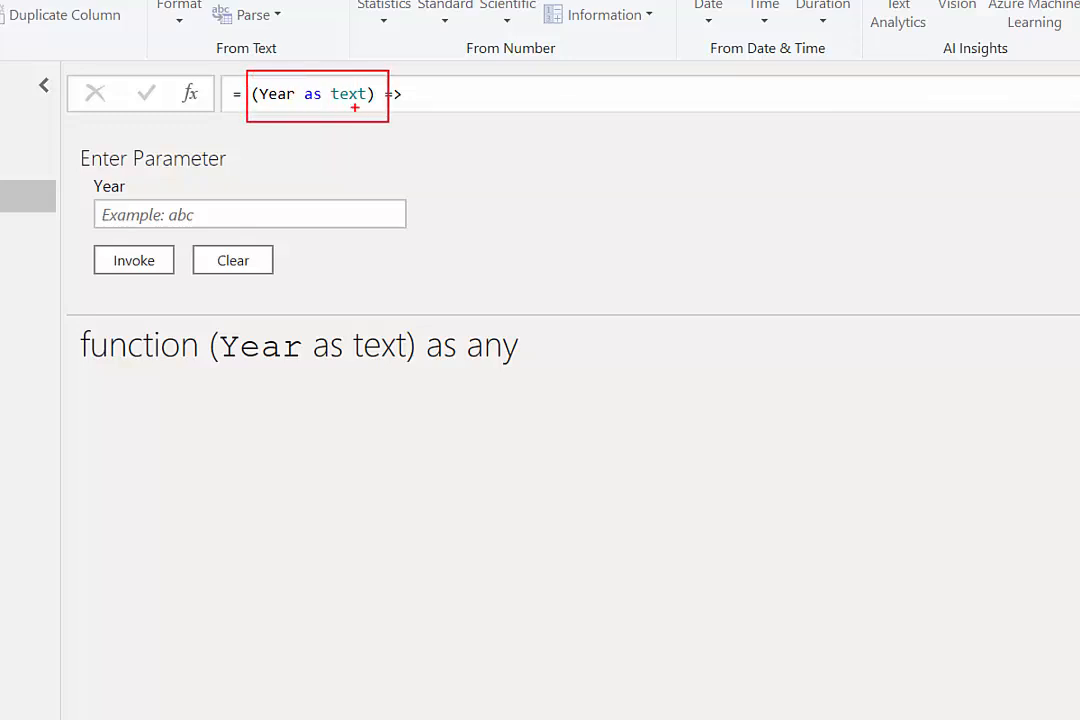
{"action": "left_click_drag", "start_coordinate": [345, 170], "coordinate": [355, 108]}
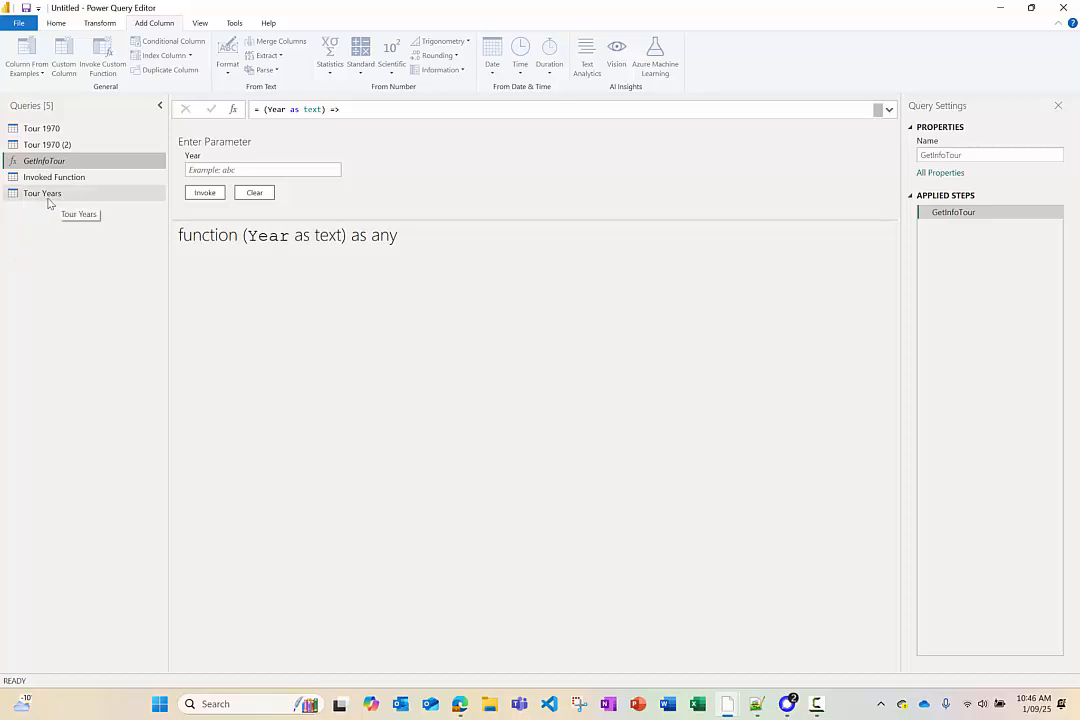
{"action": "left_click", "coordinate": [48, 196]}
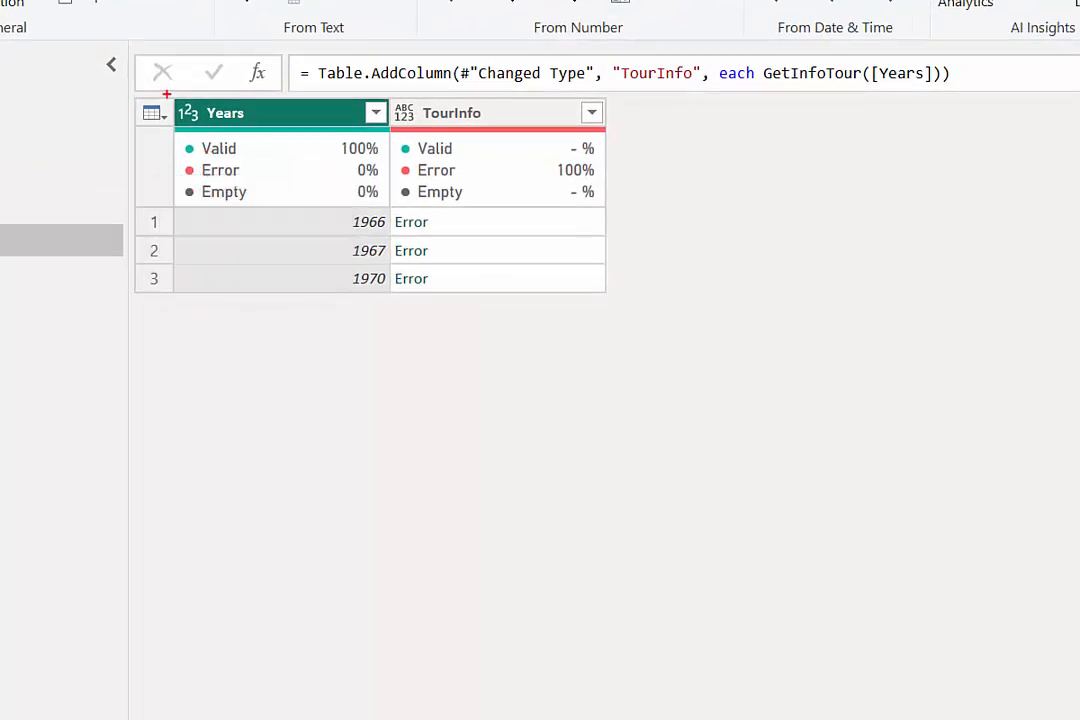
{"action": "mouse_move", "coordinate": [167, 94]}
{"action": "left_mouse_down"}
{"action": "mouse_move", "coordinate": [207, 130]}
{"action": "mouse_move", "coordinate": [254, 53]}
{"action": "left_mouse_up"}
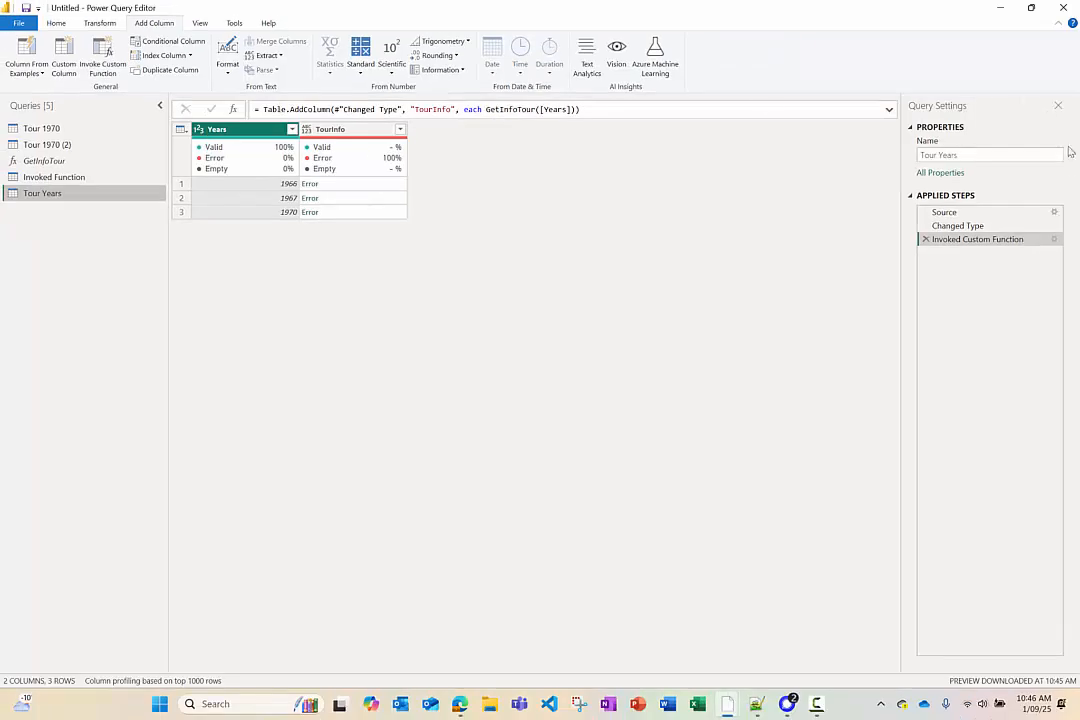
- Change the Years column to Text in the Changed Type step of Tour Years, replacing the current conversion
{"action": "left_click", "coordinate": [958, 227]}
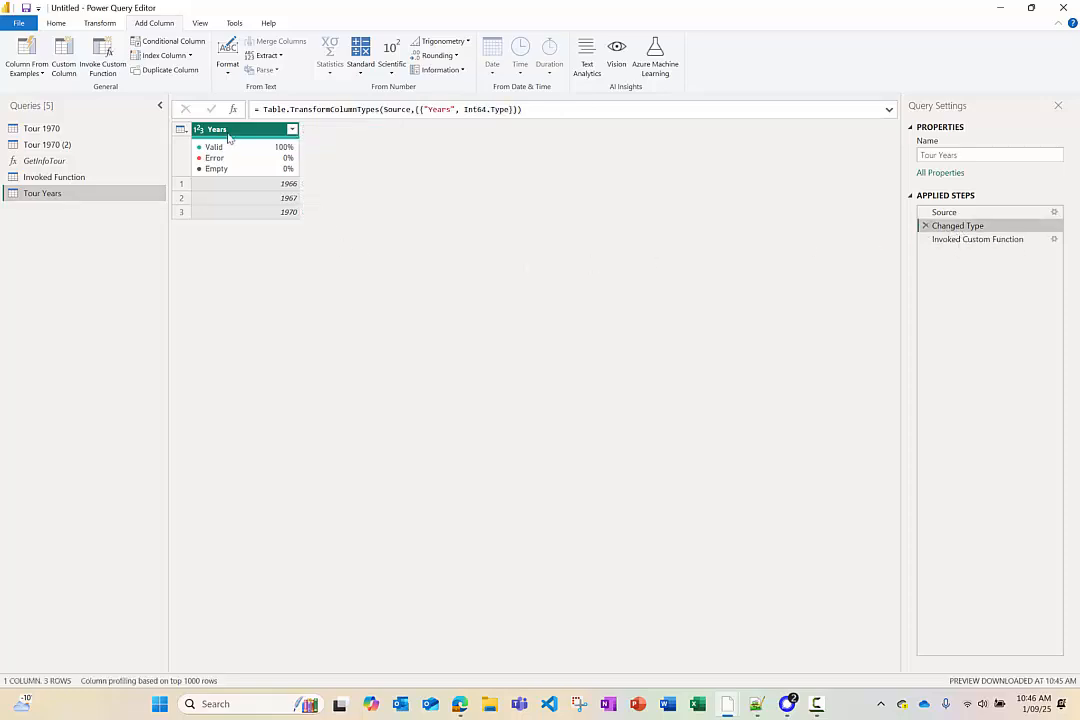
{"action": "right_click", "coordinate": [232, 133]}
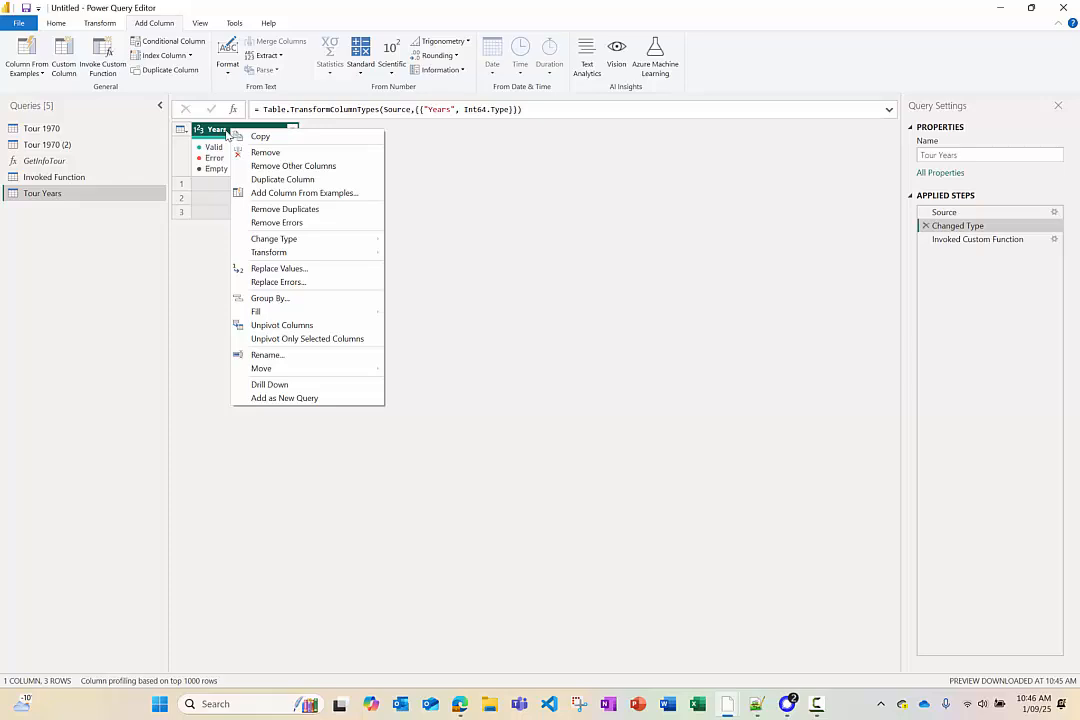
{"action": "mouse_move", "coordinate": [351, 243]}
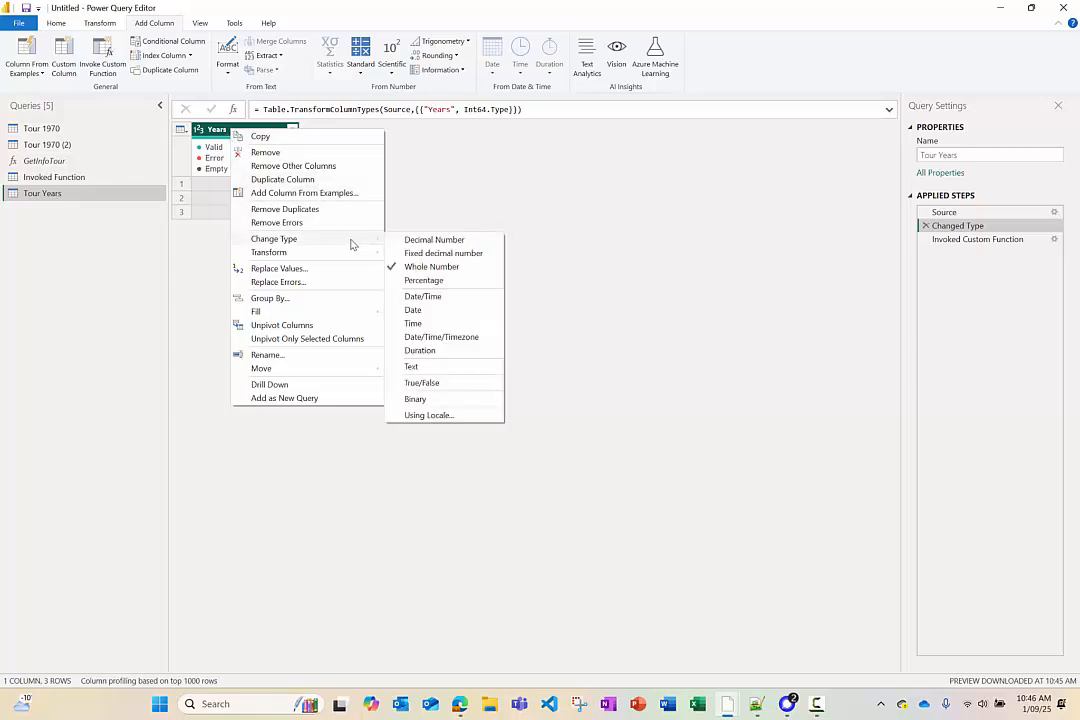
{"action": "left_click", "coordinate": [443, 369]}
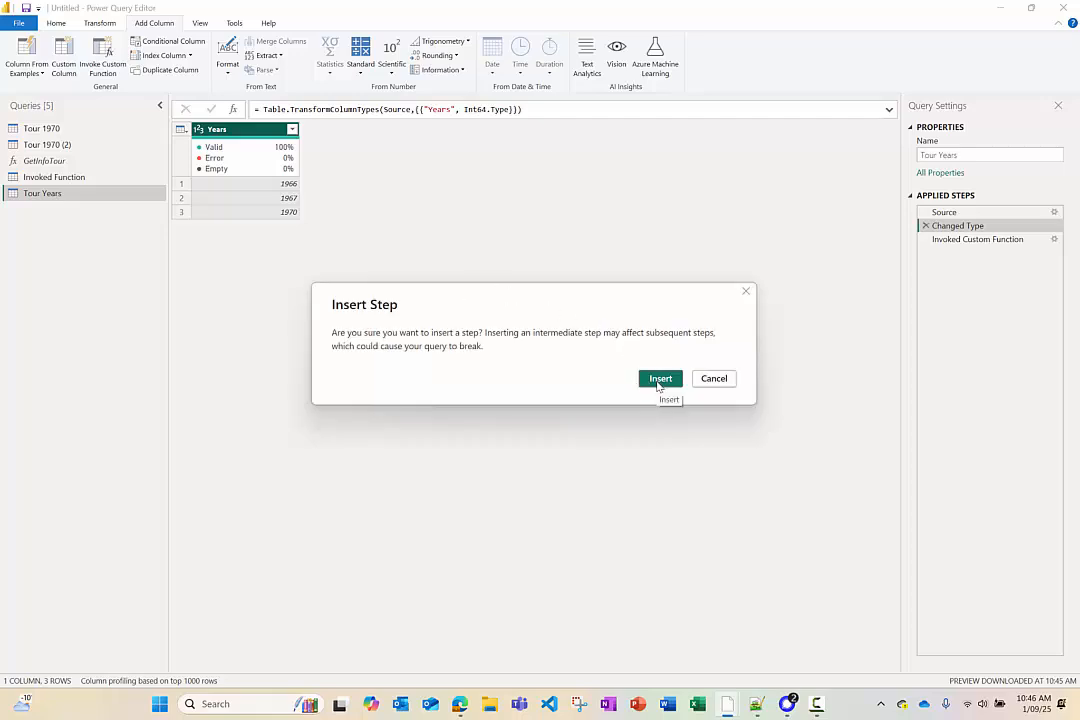
{"action": "left_click", "coordinate": [659, 382]}
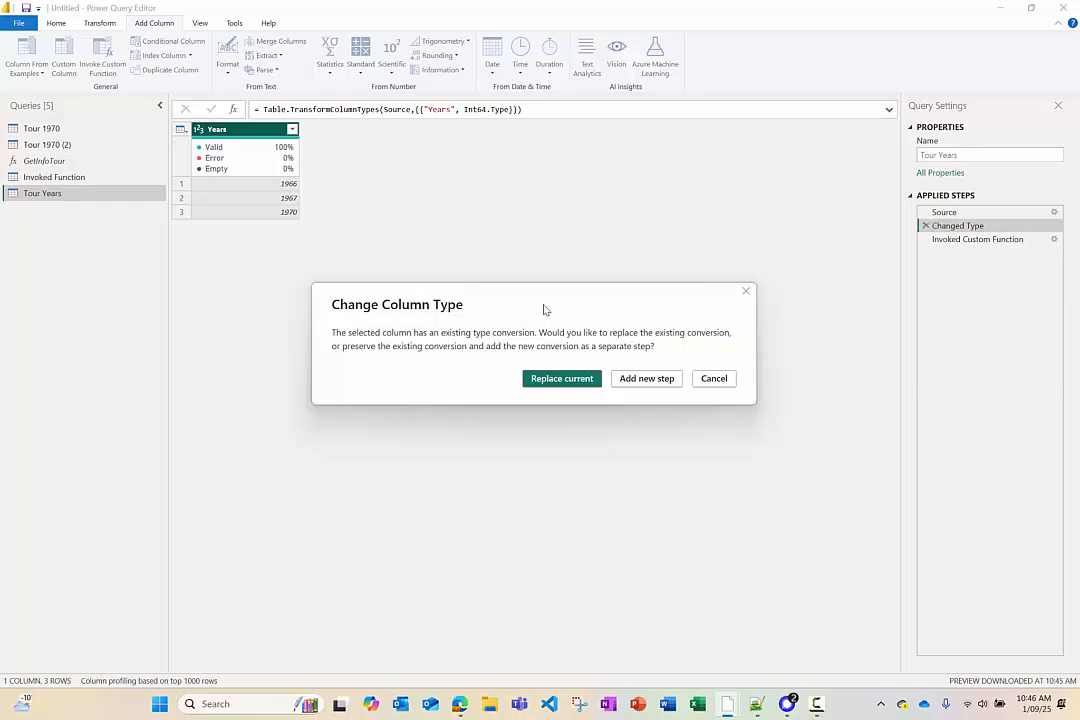
{"action": "left_click", "coordinate": [564, 380]}
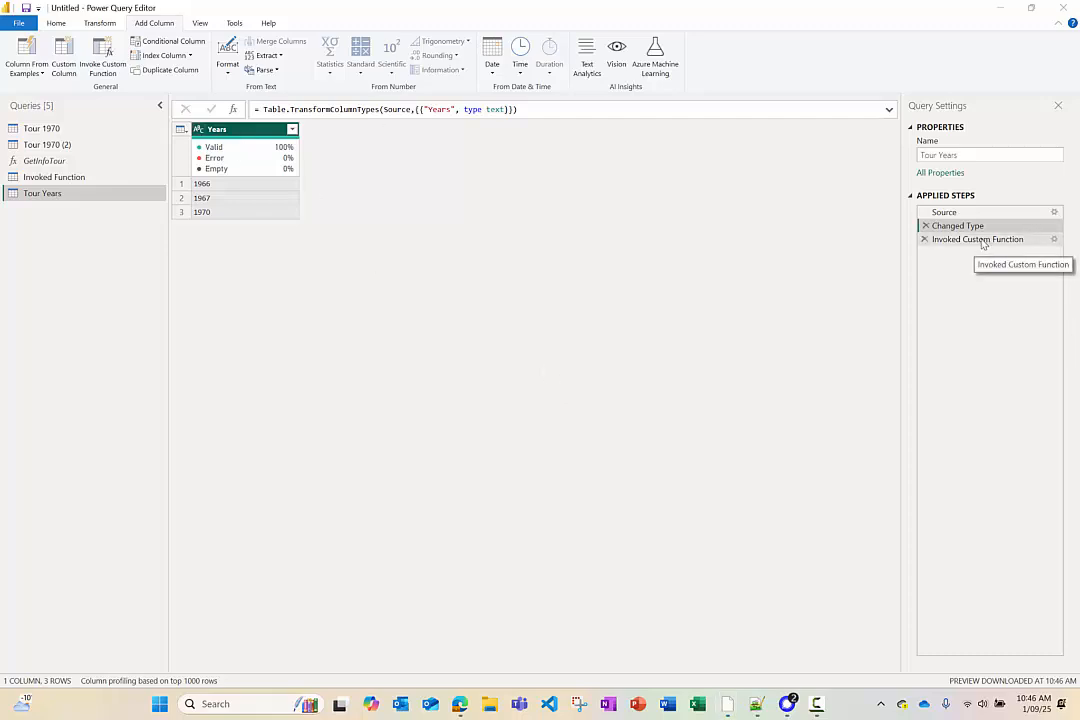
- From the Invoked Custom Function step, expand all columns of TourInfo without using the original column name as prefix
{"action": "left_click_drag", "start_coordinate": [944, 244], "coordinate": [930, 303]}
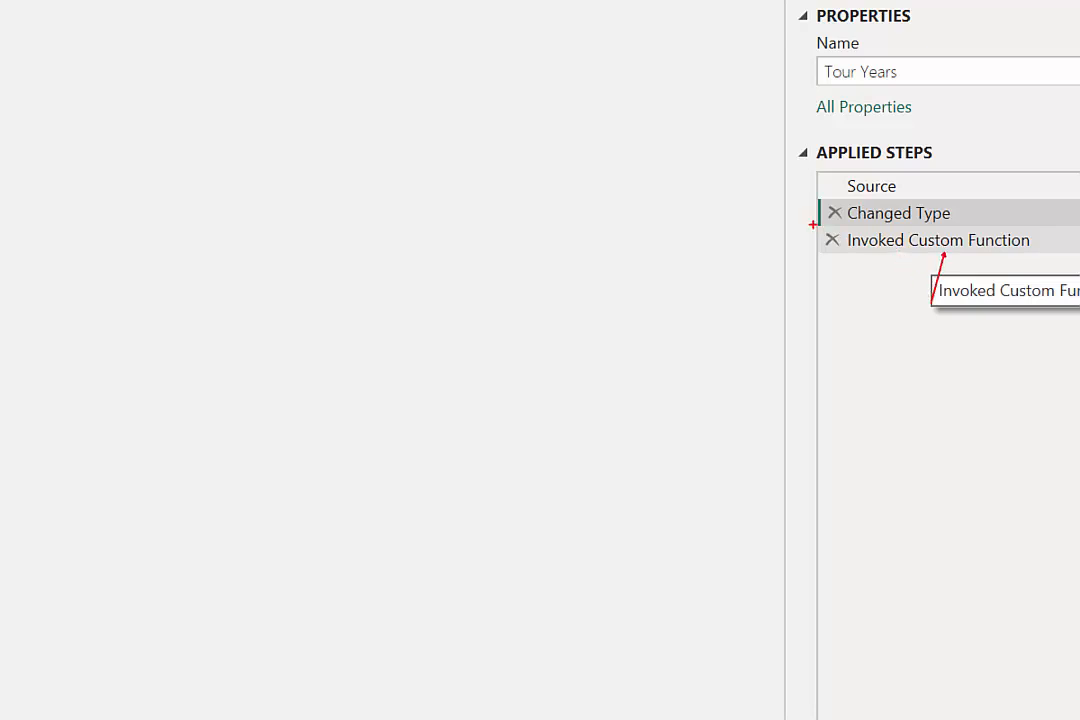
{"action": "left_click_drag", "start_coordinate": [814, 226], "coordinate": [1050, 256]}
{"action": "key", "text": "Escape"}
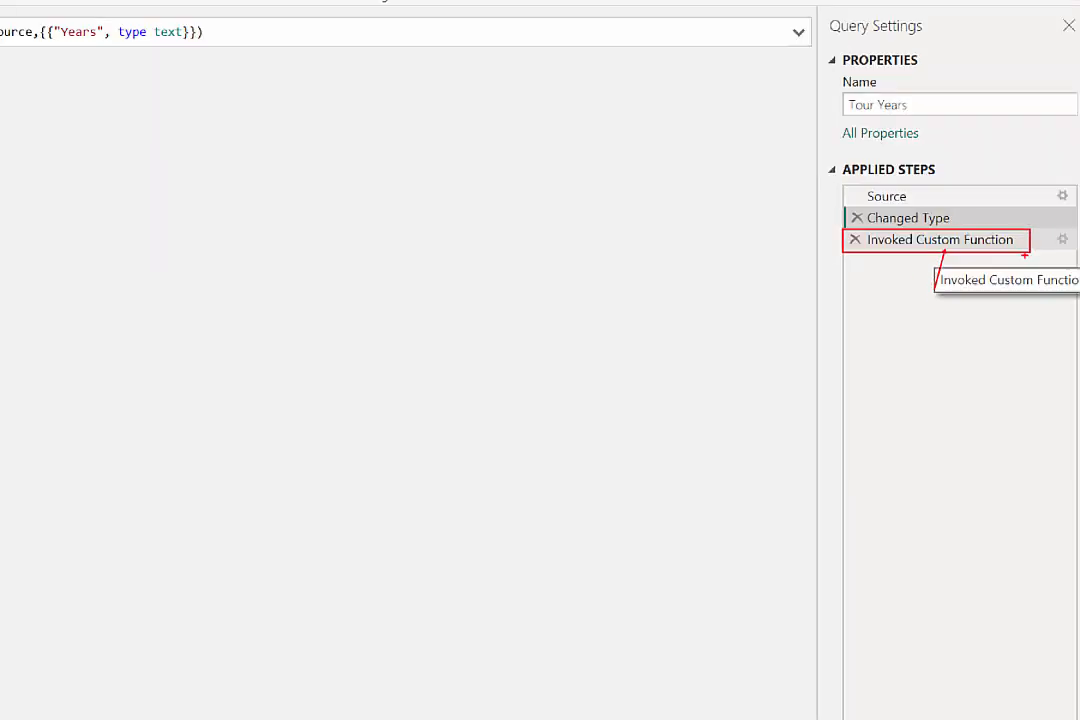
{"action": "left_click", "coordinate": [983, 245]}
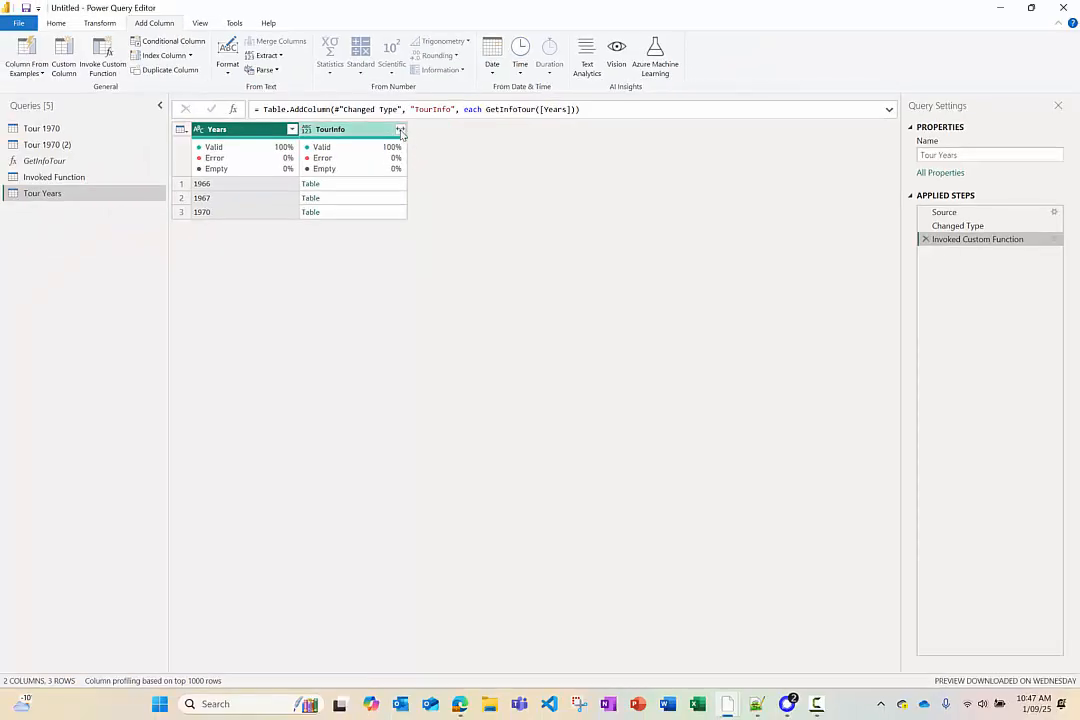
{"action": "left_click", "coordinate": [400, 131]}
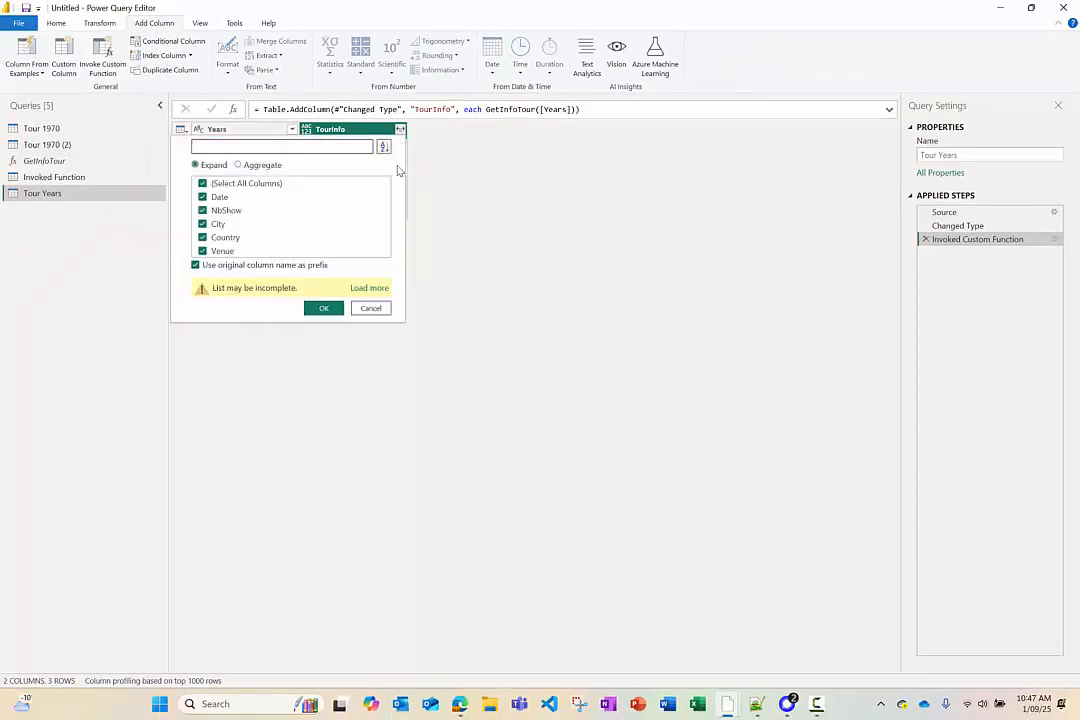
{"action": "left_click", "coordinate": [369, 288]}
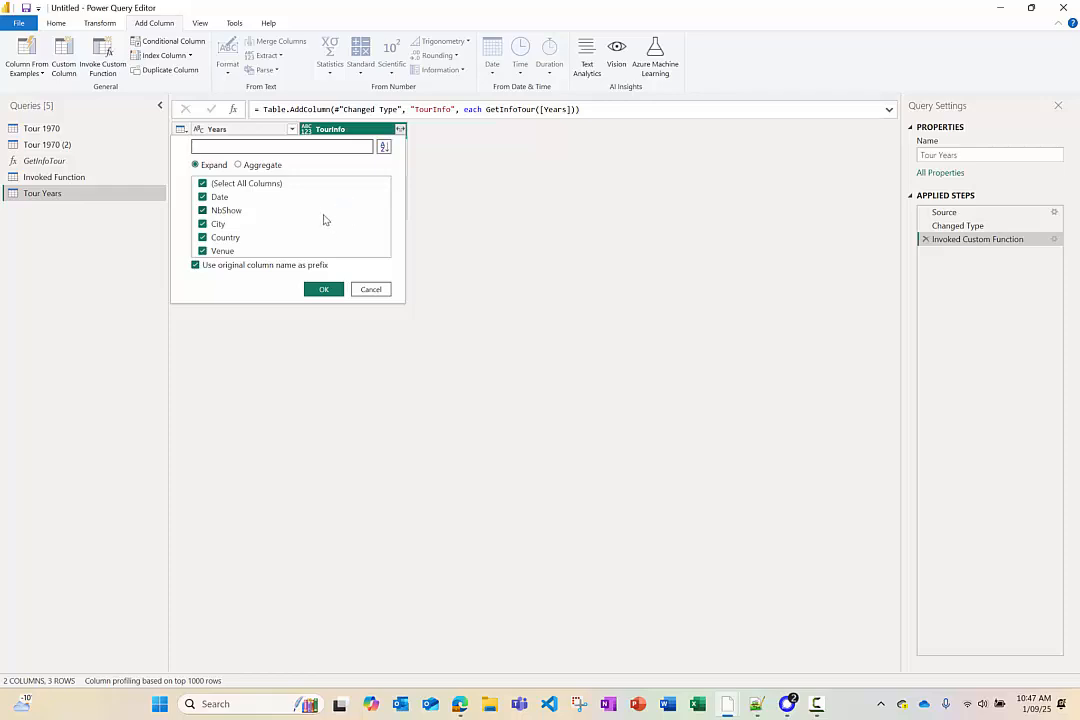
{"action": "left_click", "coordinate": [196, 266]}
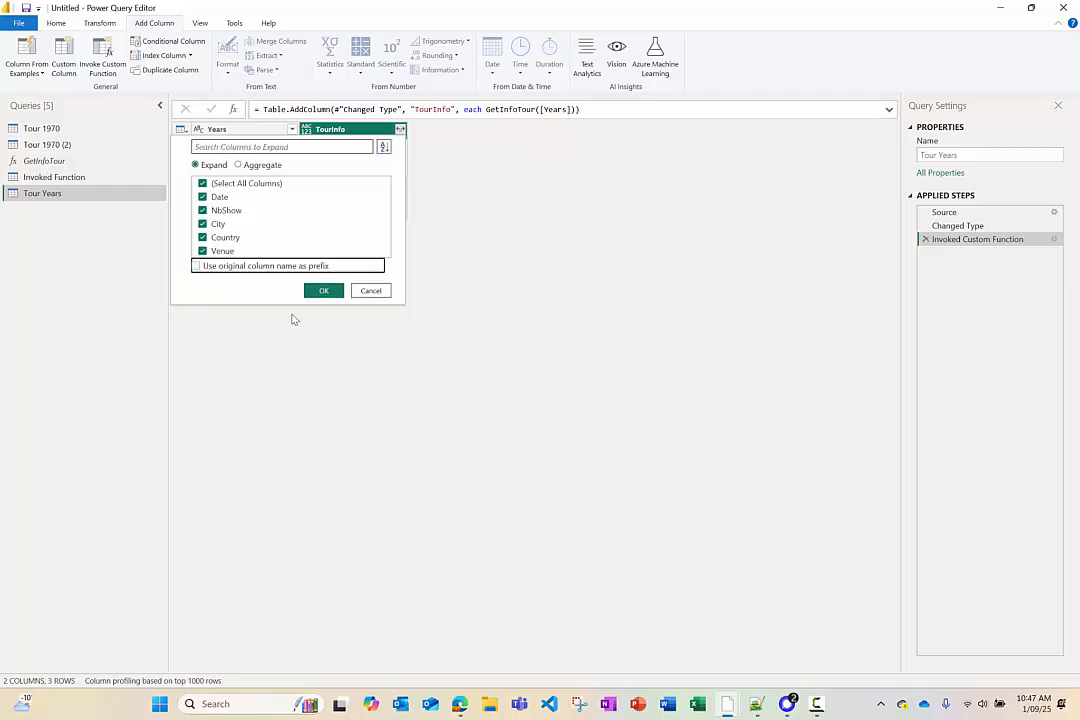
{"action": "left_click", "coordinate": [330, 294]}
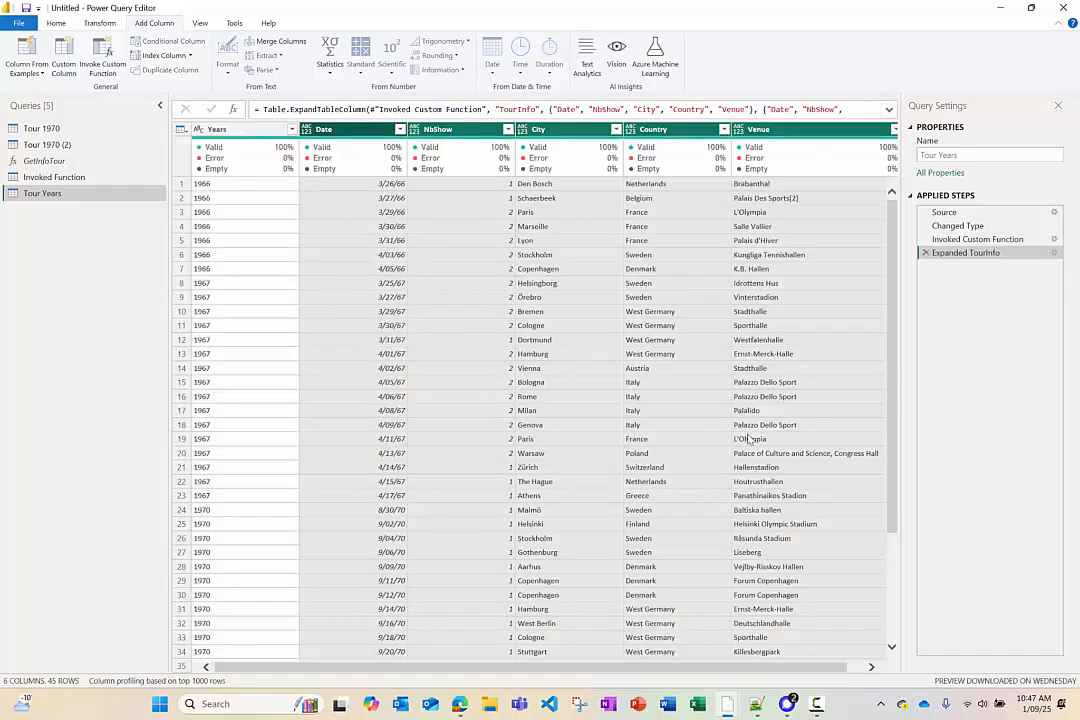
- Examine the expanded Tour Years rows and compare them with the report page and the Tour 1970 query
{"action": "scroll", "coordinate": [745, 455], "scroll_direction": "down", "scroll_amount": 4}
{"action": "scroll", "coordinate": [570, 374], "scroll_direction": "up", "scroll_amount": 4}
{"action": "mouse_move", "coordinate": [727, 703]}
{"action": "left_click", "coordinate": [676, 657]}
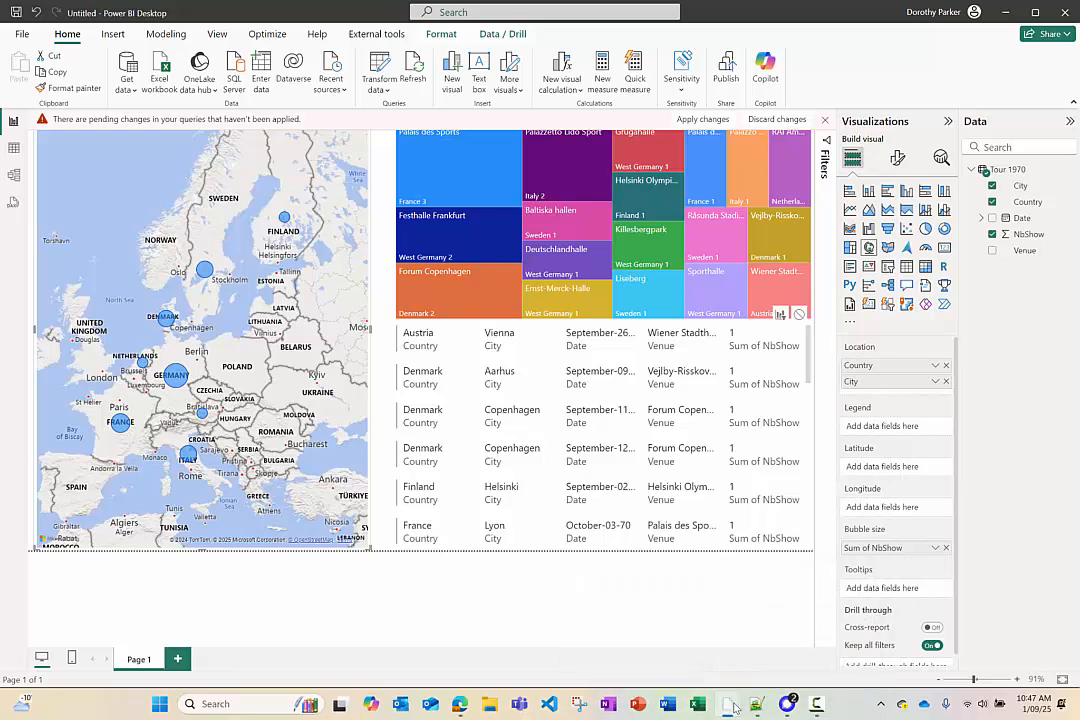
{"action": "mouse_move", "coordinate": [727, 703]}
{"action": "left_click", "coordinate": [800, 620]}
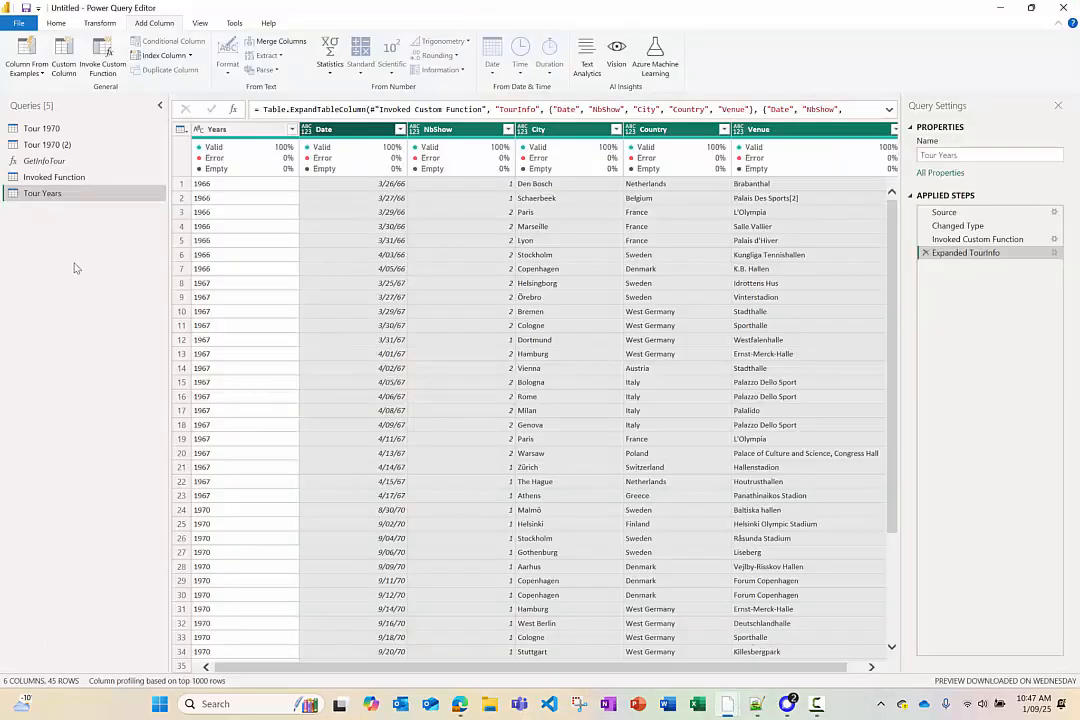
{"action": "left_click", "coordinate": [52, 129]}
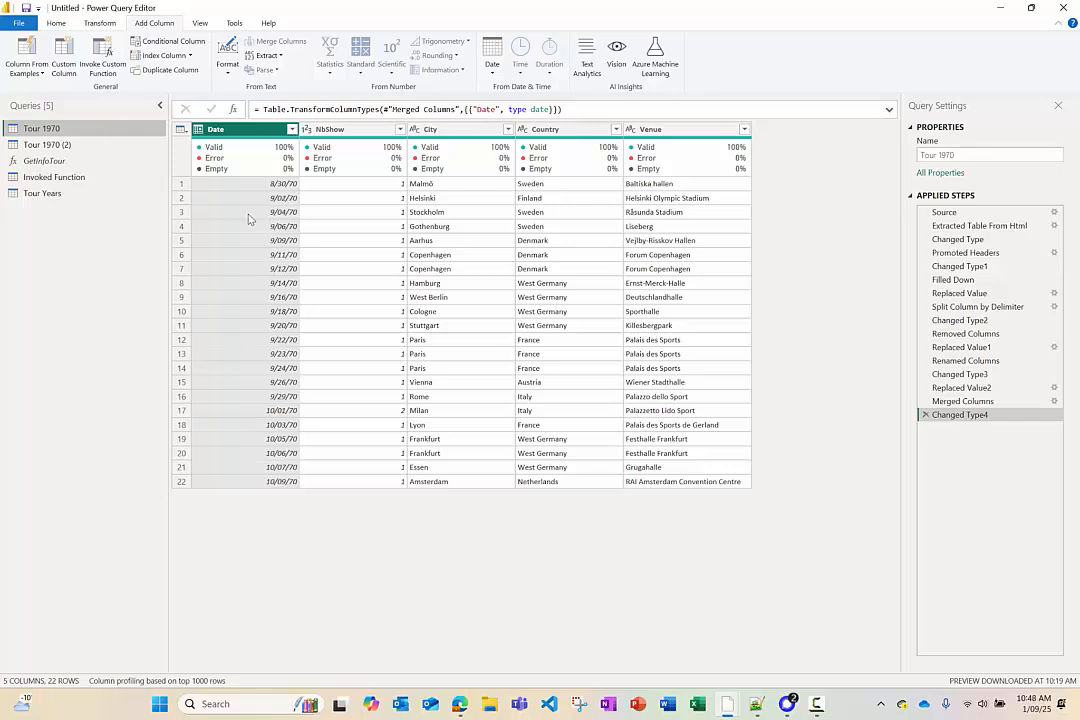
{"action": "left_click", "coordinate": [43, 195]}
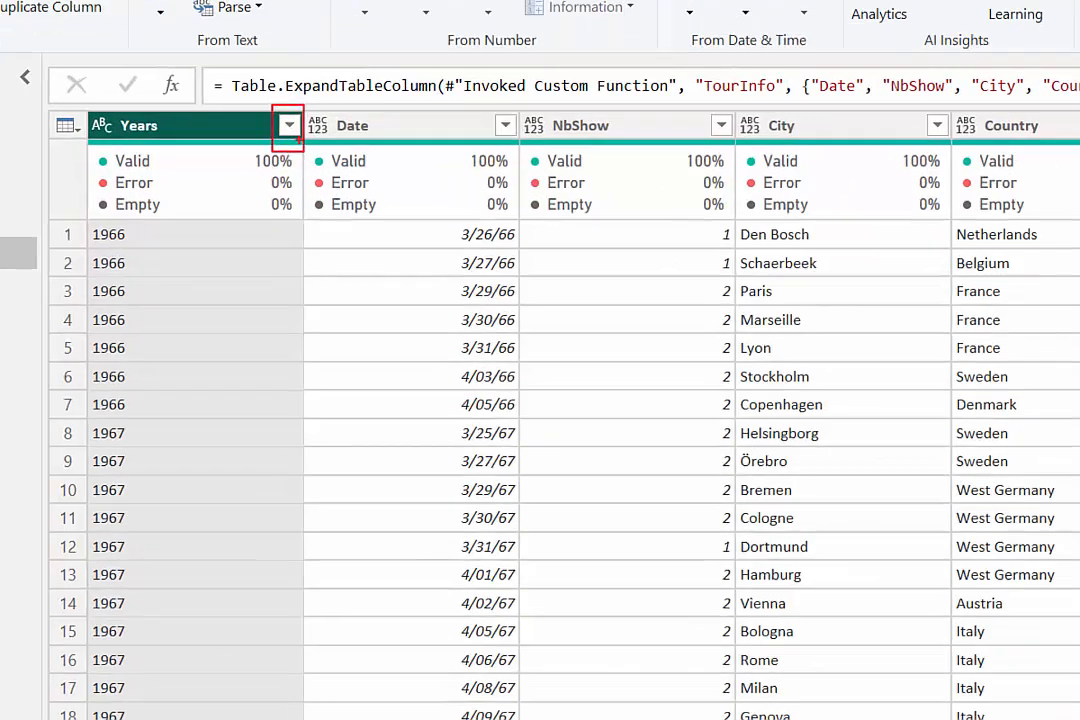
{"action": "left_click_drag", "start_coordinate": [290, 142], "coordinate": [294, 173]}
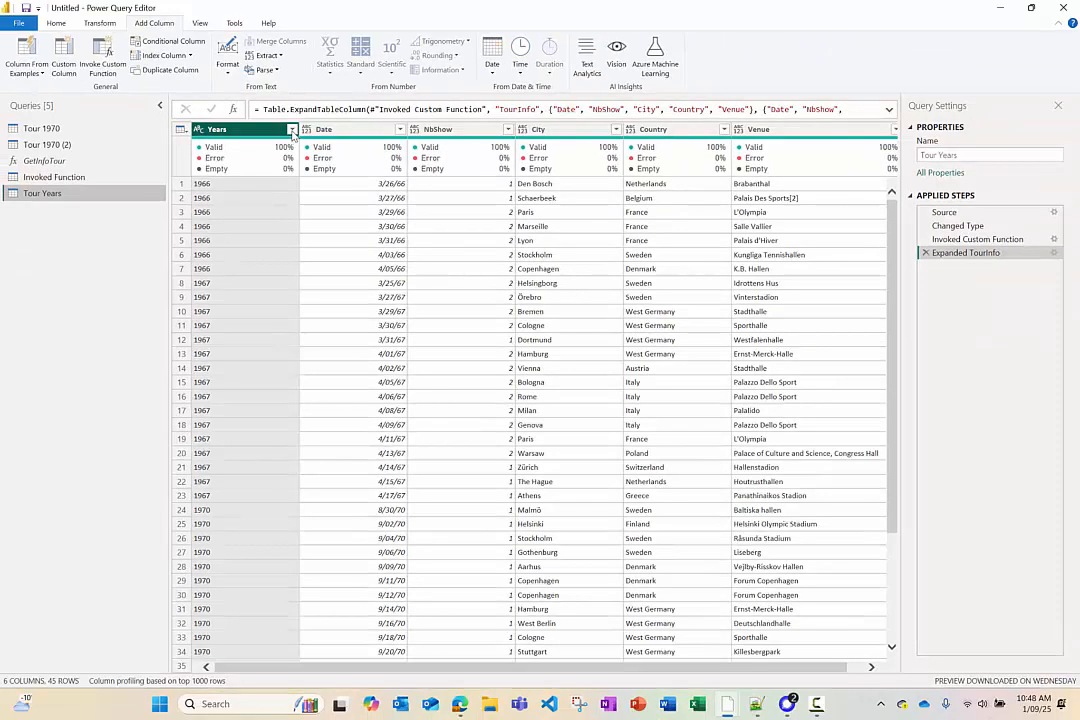
- Filter 1970 out of the Years column in Tour Years and remove the Years column
{"action": "left_click", "coordinate": [289, 125]}
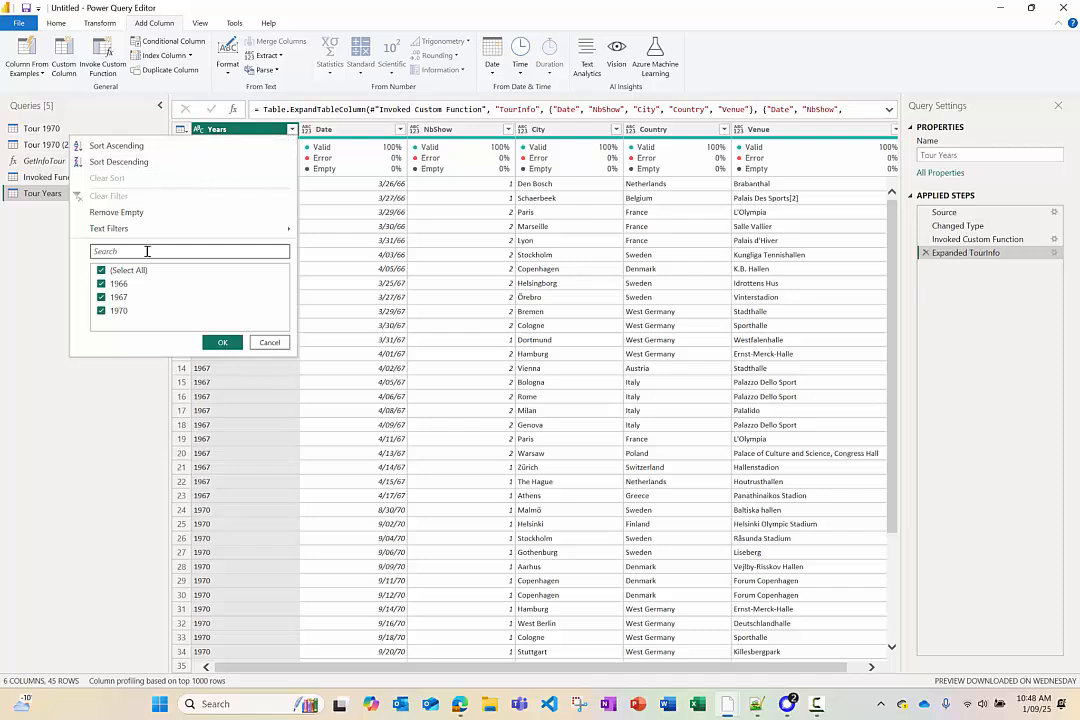
{"action": "left_click", "coordinate": [102, 311]}
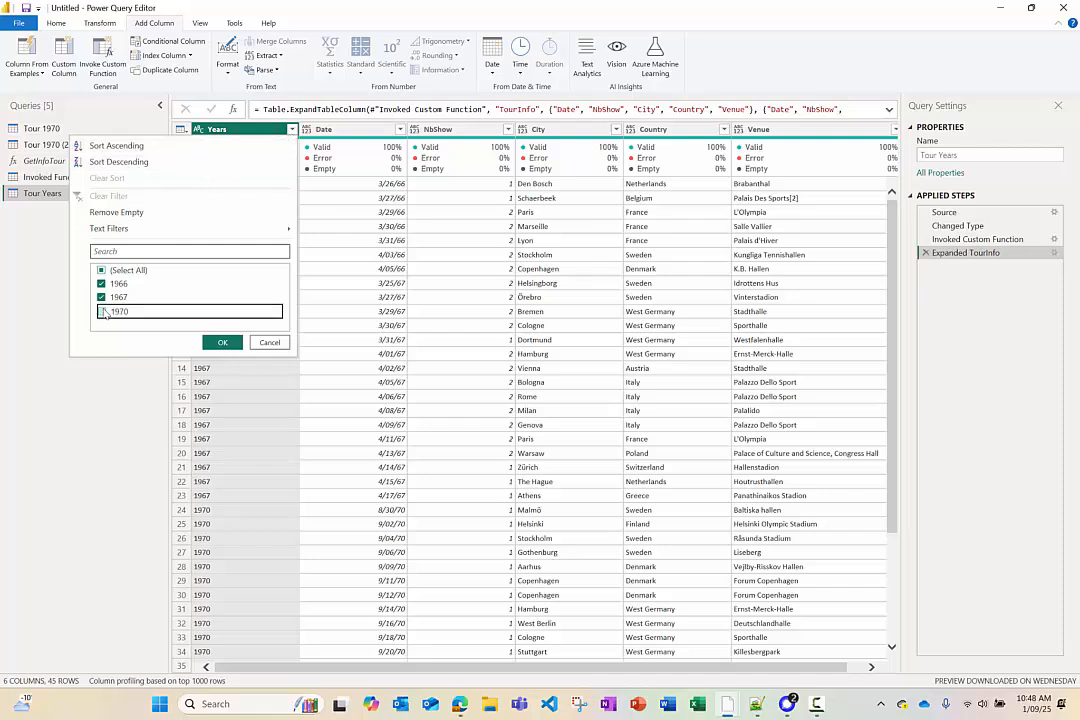
{"action": "left_click", "coordinate": [219, 343]}
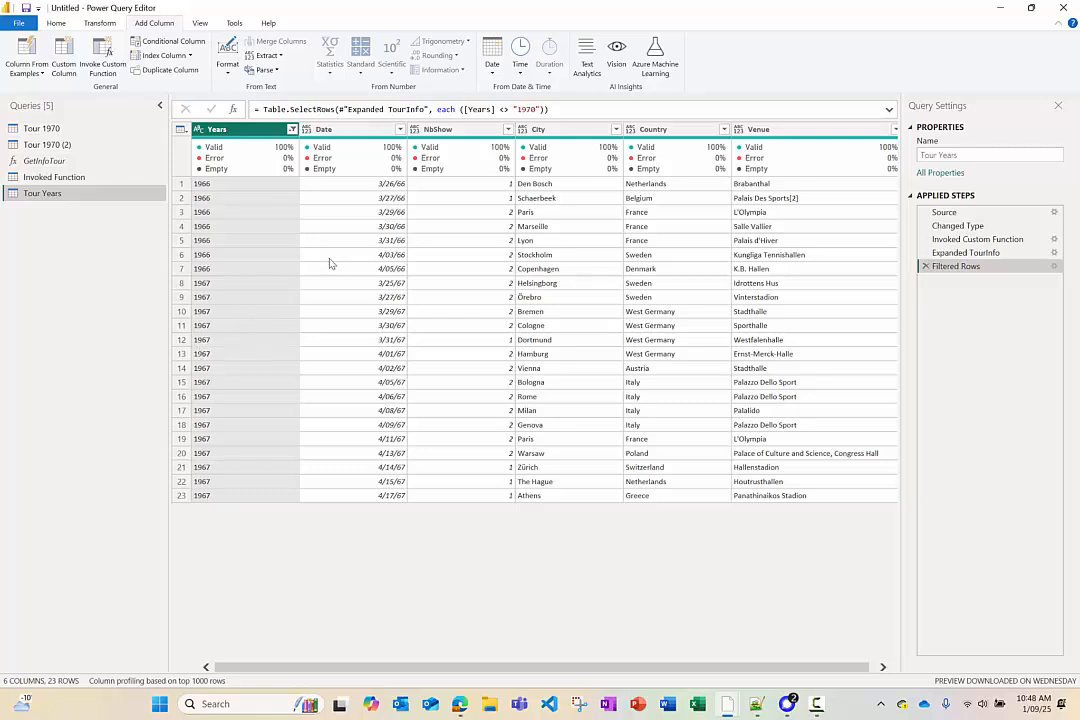
{"action": "right_click", "coordinate": [253, 131]}
{"action": "left_click", "coordinate": [287, 151]}
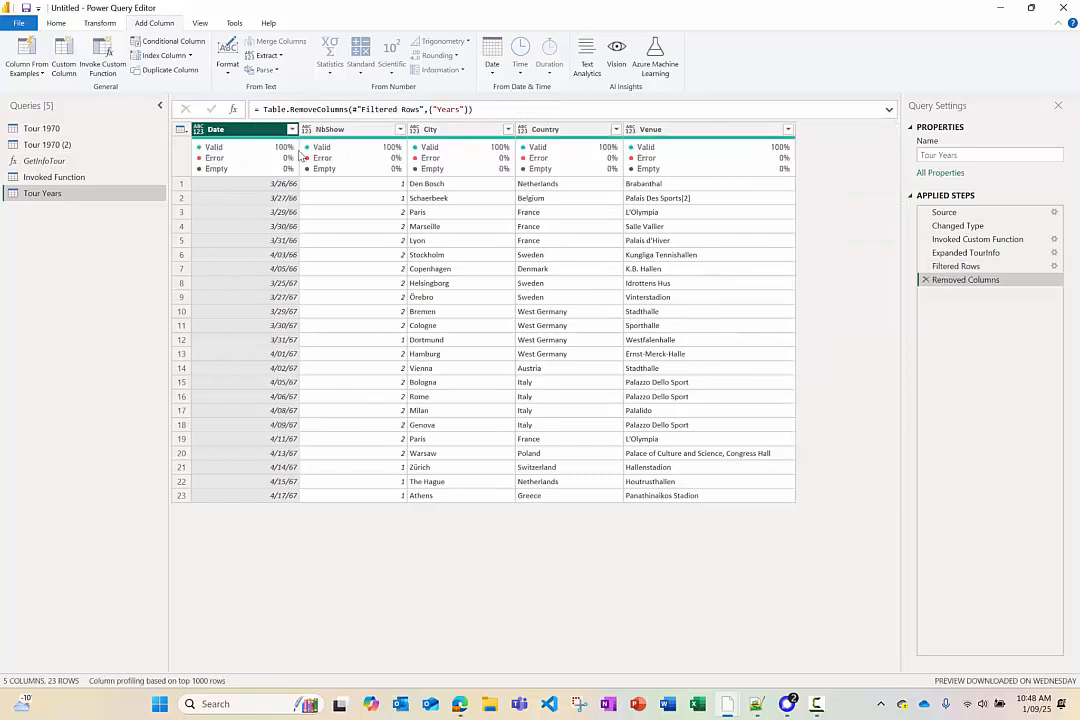
- Append the Tour Years table to the existing Tour 1970 query and check the combined rows
{"action": "left_click", "coordinate": [67, 130]}
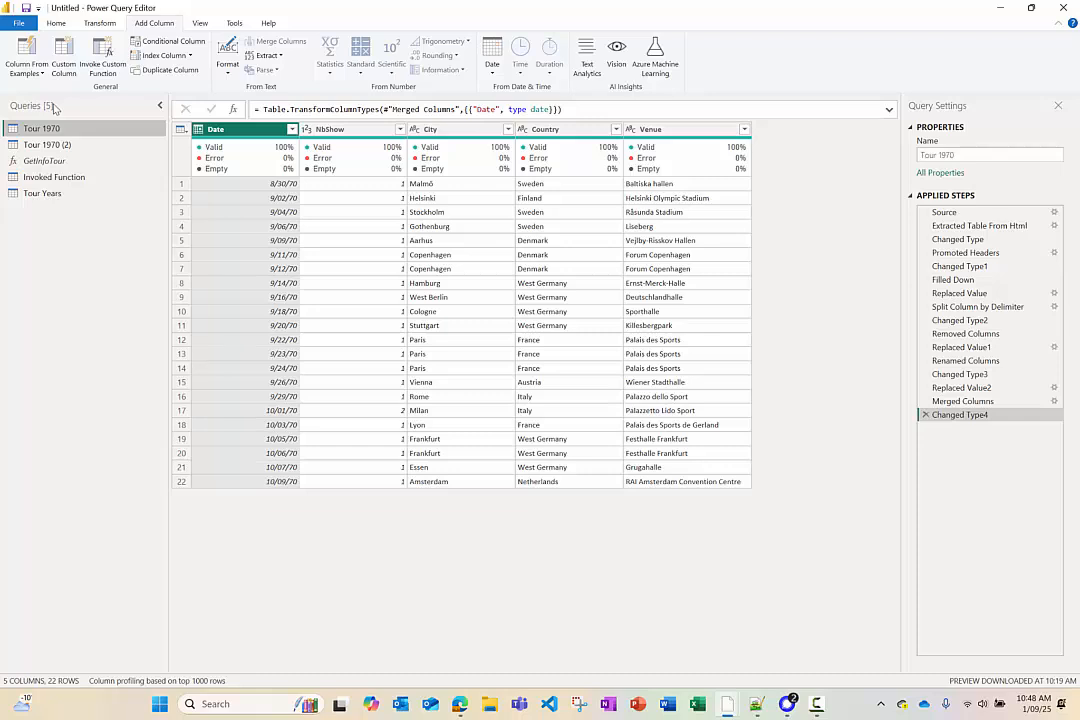
{"action": "left_click", "coordinate": [56, 23]}
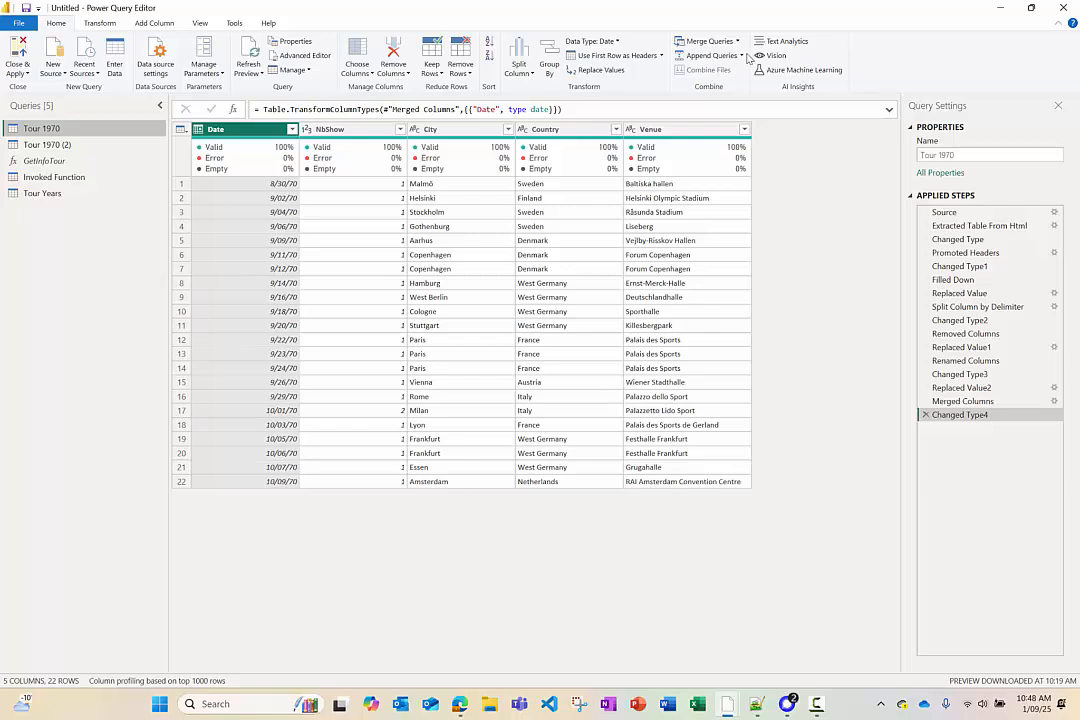
{"action": "left_click", "coordinate": [740, 56]}
{"action": "left_click", "coordinate": [678, 70]}
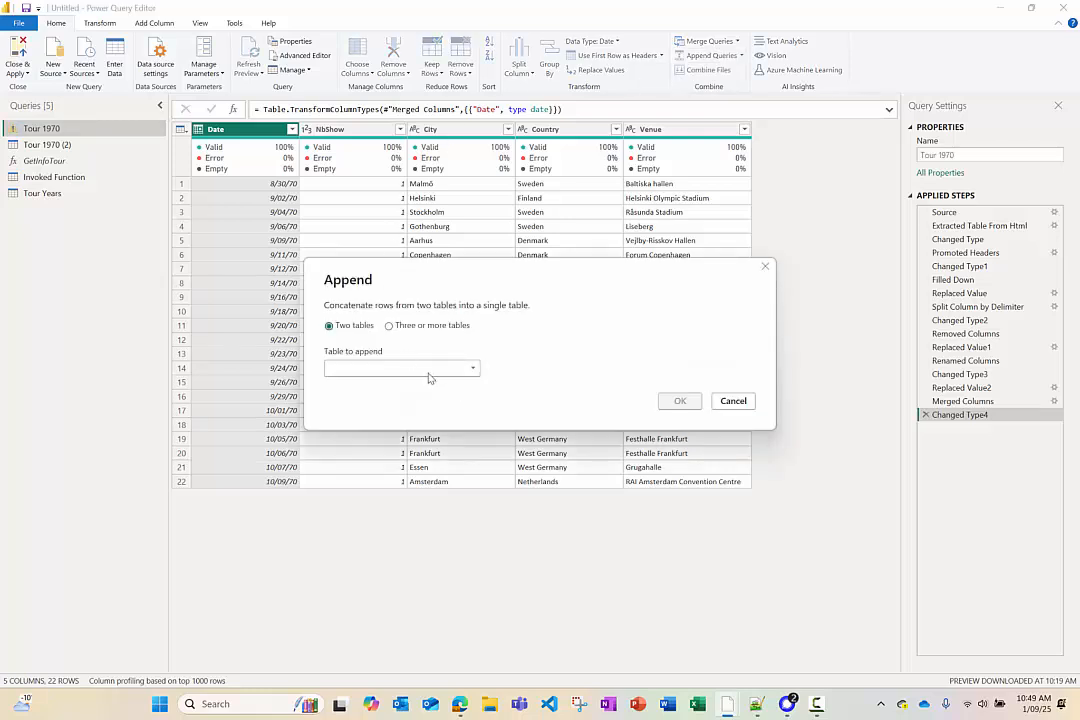
{"action": "left_click", "coordinate": [472, 369]}
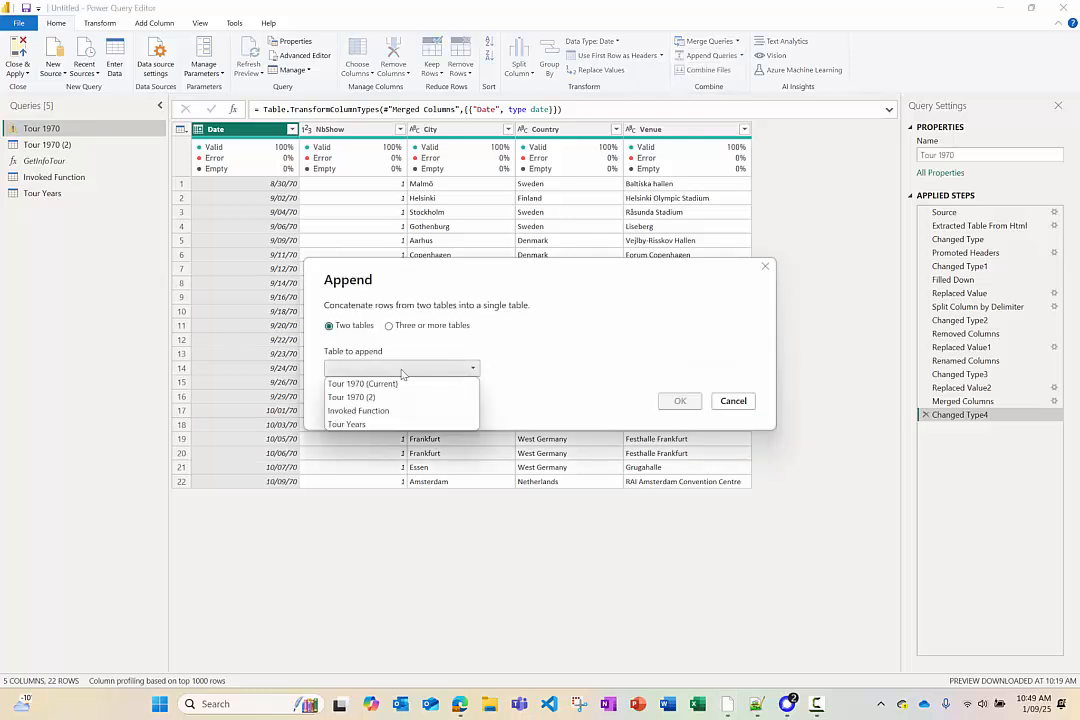
{"action": "left_click", "coordinate": [360, 424]}
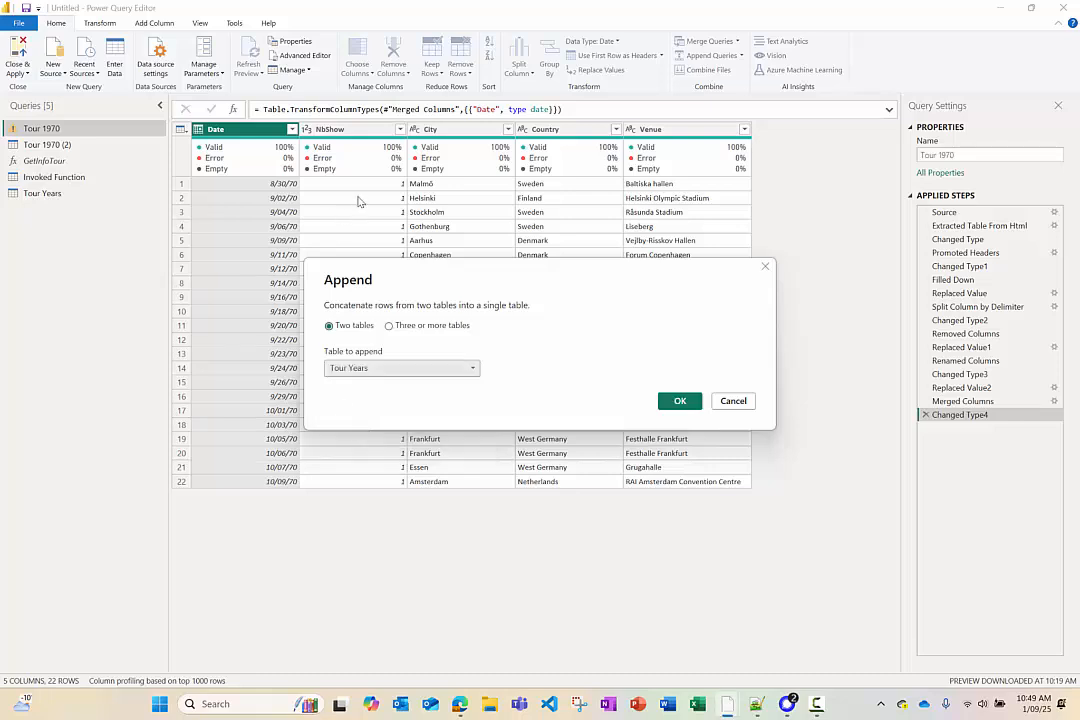
{"action": "left_click", "coordinate": [680, 402]}
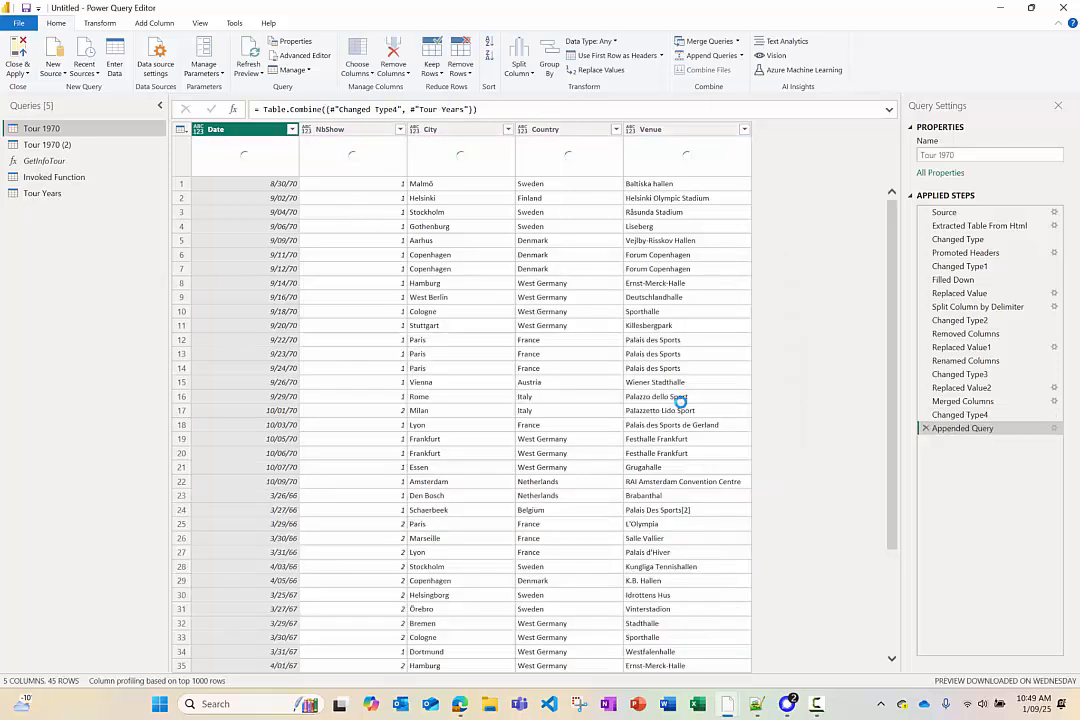
{"action": "scroll", "coordinate": [460, 372], "scroll_direction": "down", "scroll_amount": 3}
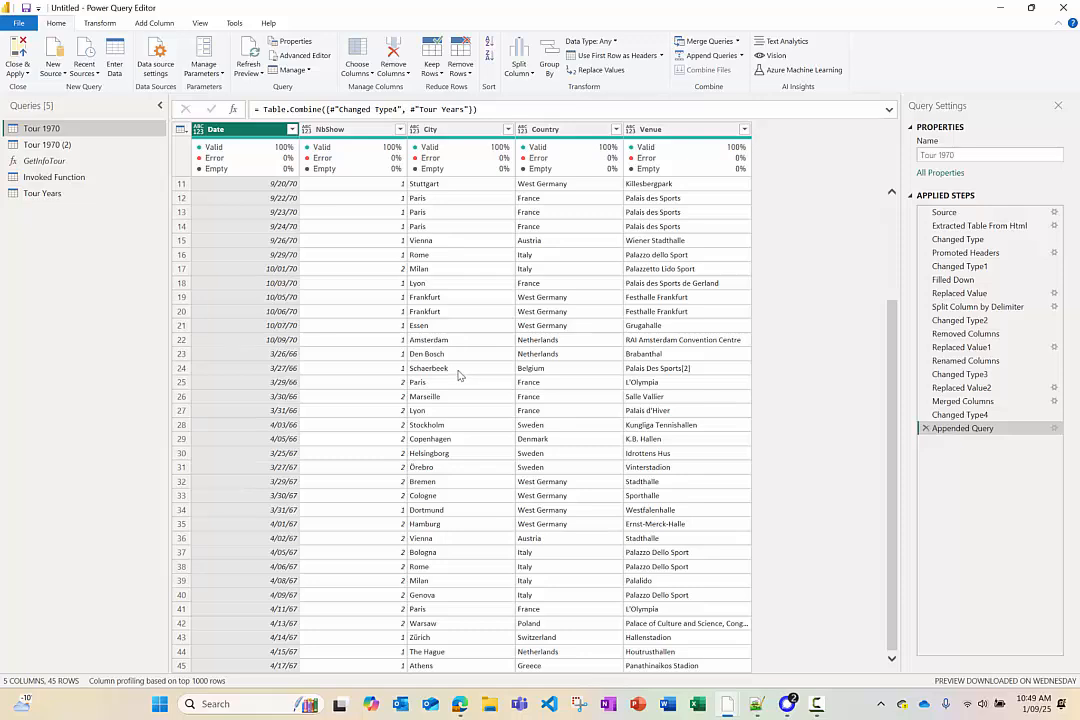
{"action": "scroll", "coordinate": [460, 375], "scroll_direction": "up", "scroll_amount": 3}
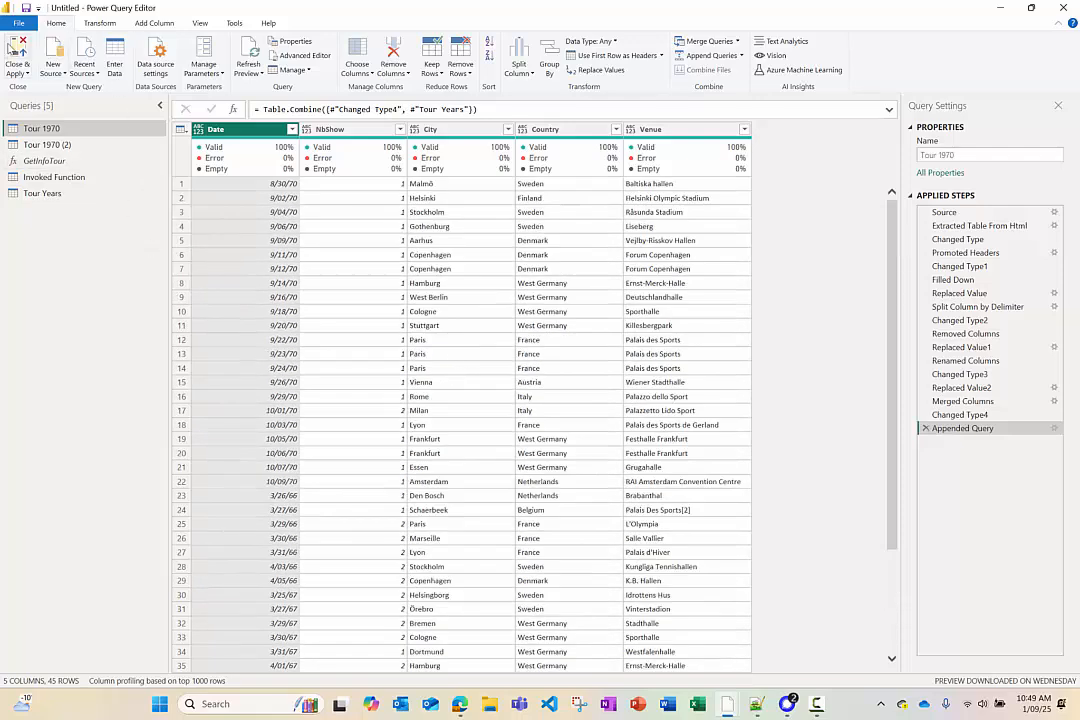
- Close and apply the query changes, and review the details of the map visual's field error
{"action": "left_click", "coordinate": [18, 50]}
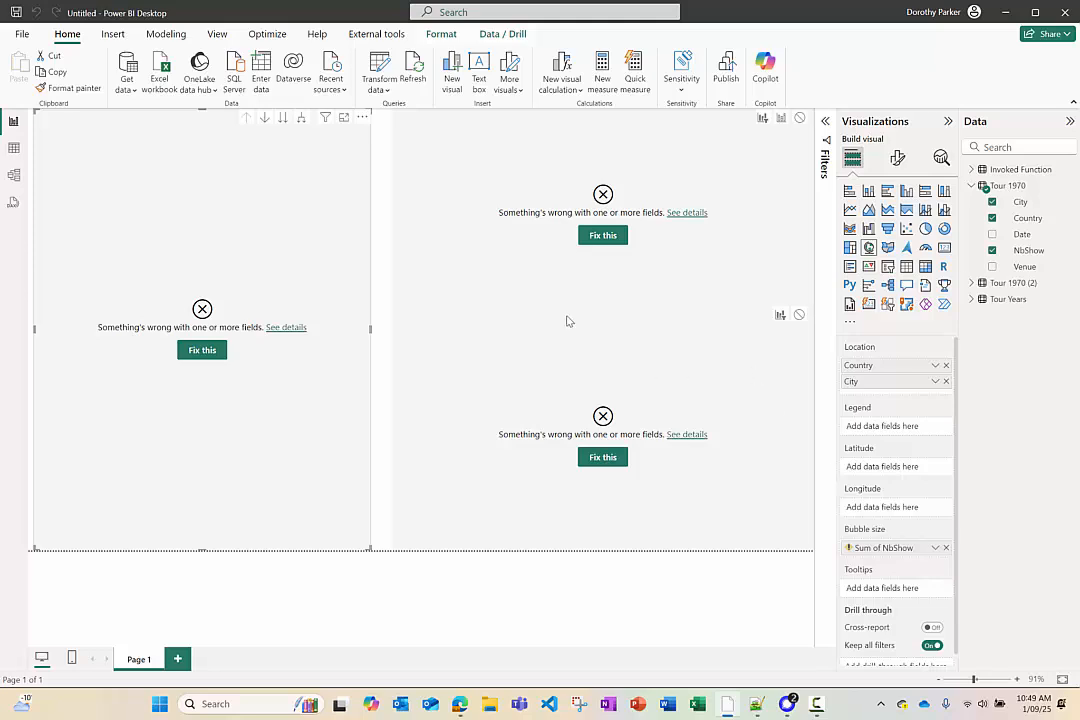
{"action": "left_click", "coordinate": [289, 329]}
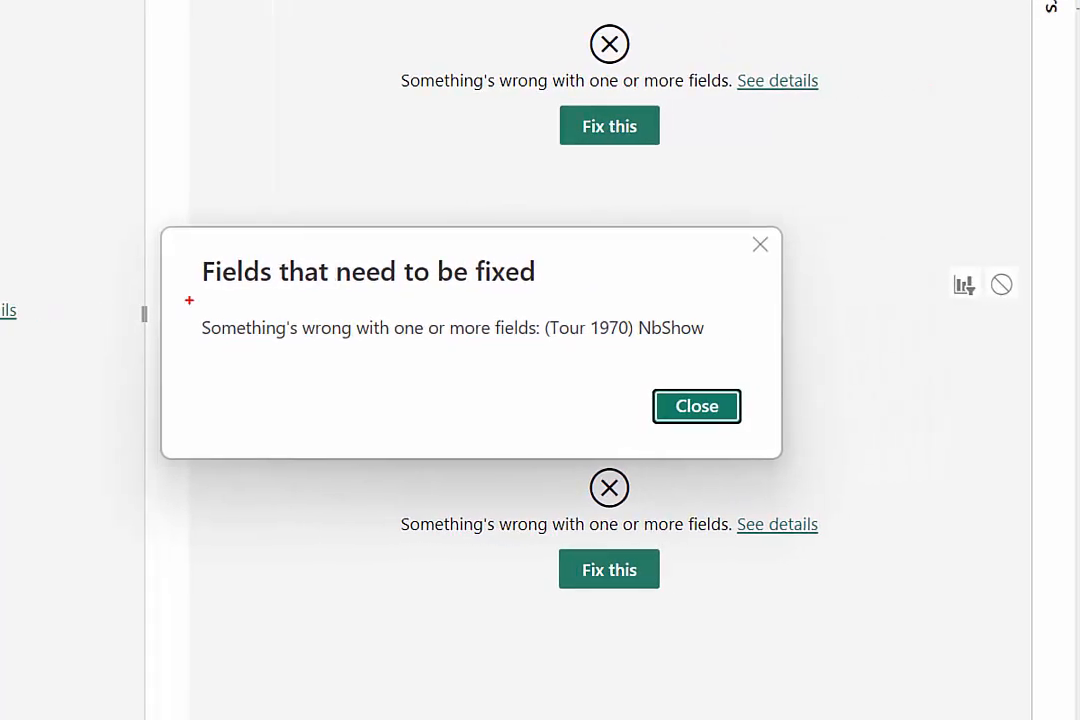
{"action": "mouse_move", "coordinate": [189, 300]}
{"action": "left_mouse_down"}
{"action": "mouse_move", "coordinate": [405, 356]}
{"action": "mouse_move", "coordinate": [732, 350]}
{"action": "left_mouse_up"}
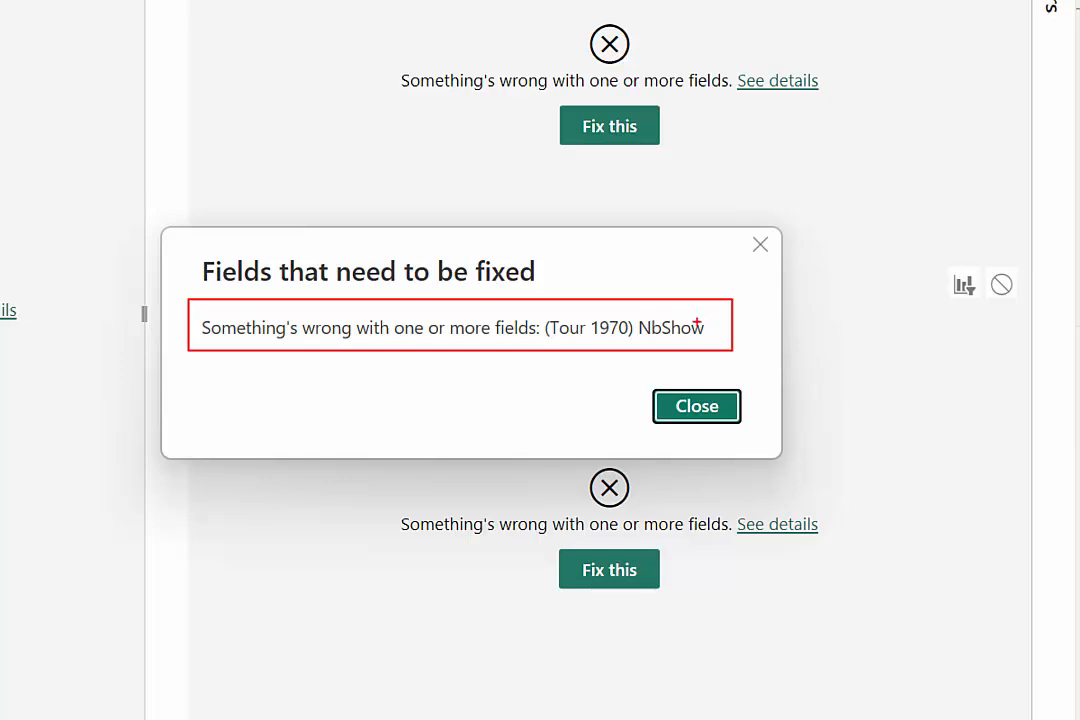
{"action": "left_click_drag", "start_coordinate": [697, 323], "coordinate": [732, 293]}
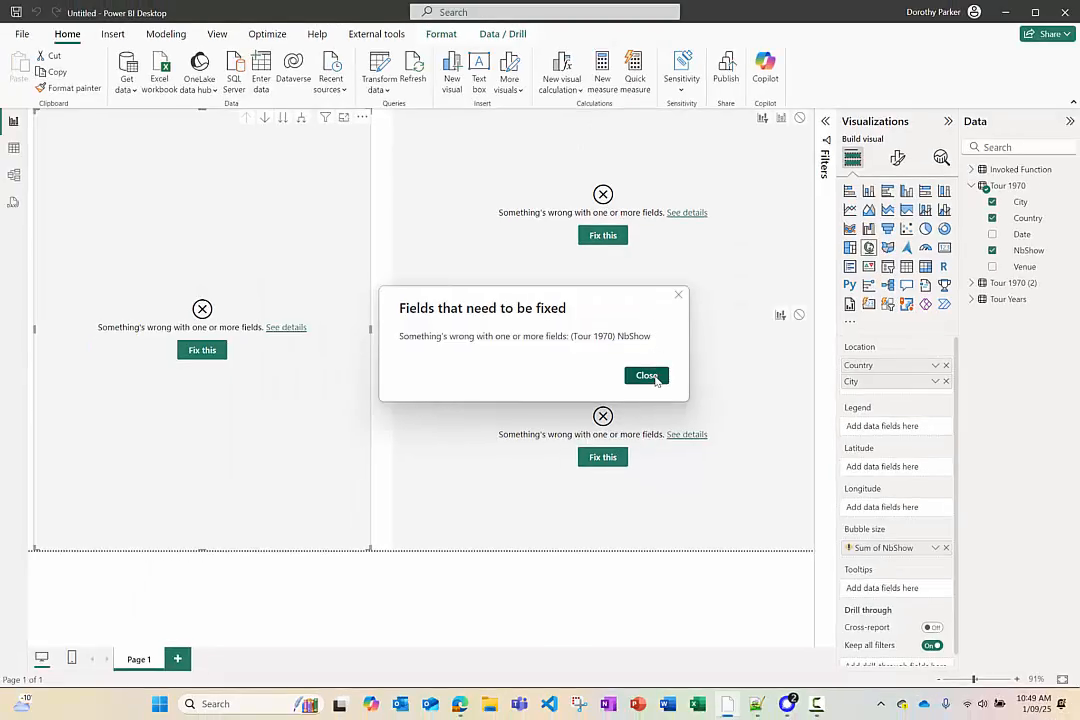
{"action": "left_click", "coordinate": [697, 406]}
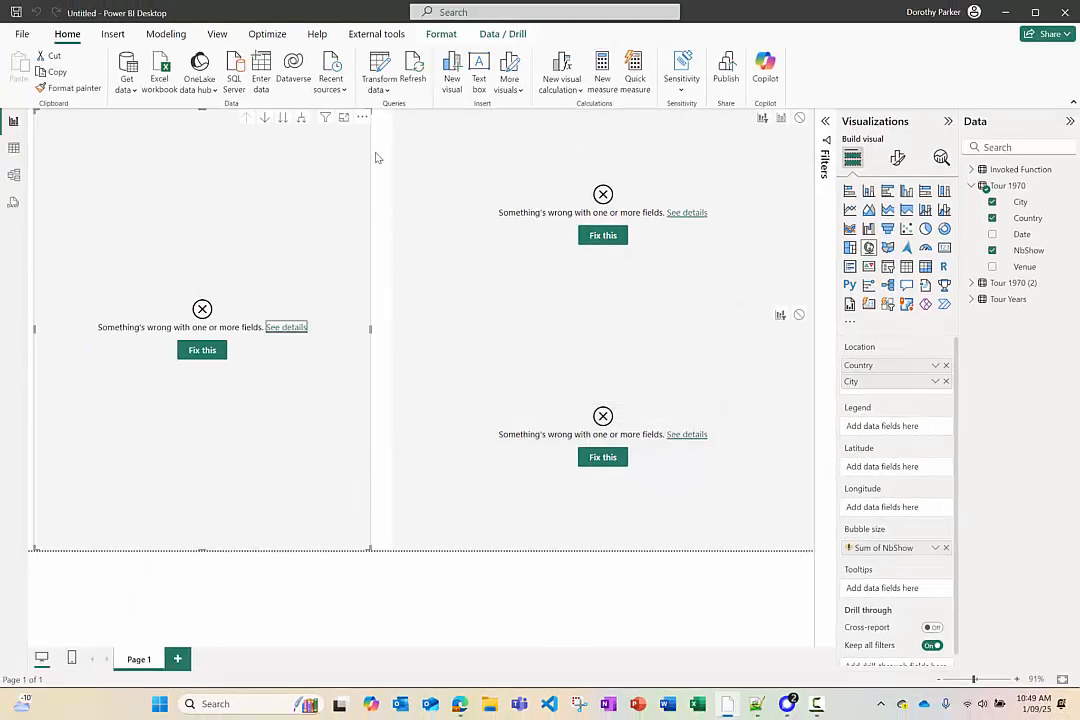
- In the appended Tour 1970 query, detect the Date column's data type and change NbShow to Whole Number
{"action": "left_click", "coordinate": [379, 69]}
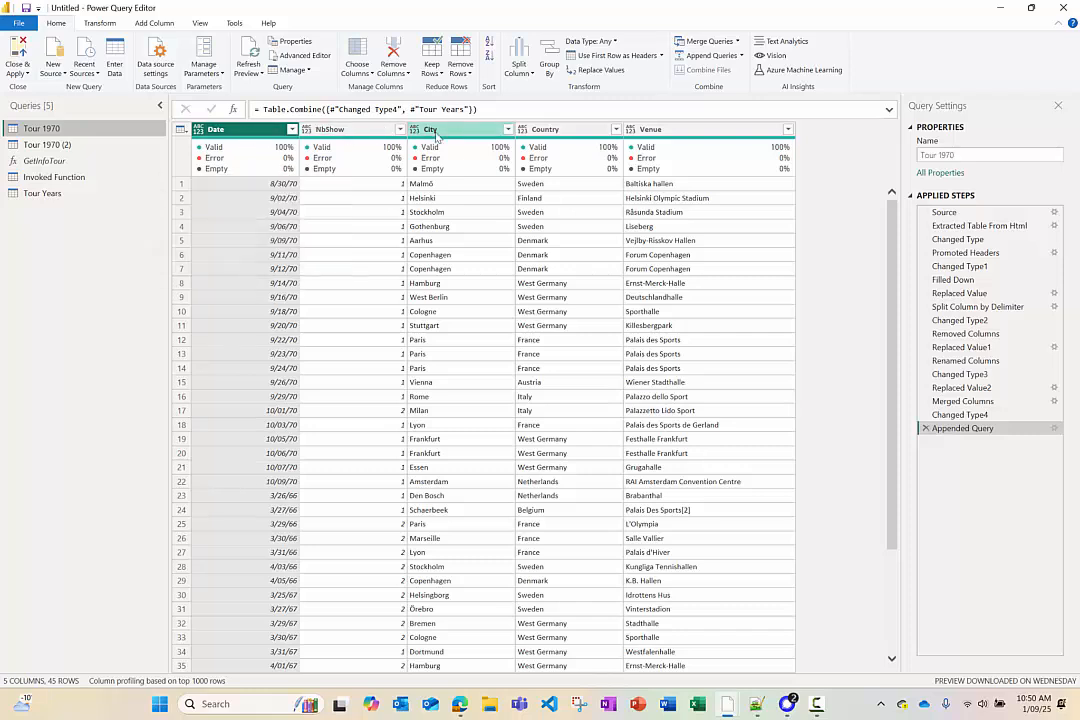
{"action": "left_click", "coordinate": [100, 23]}
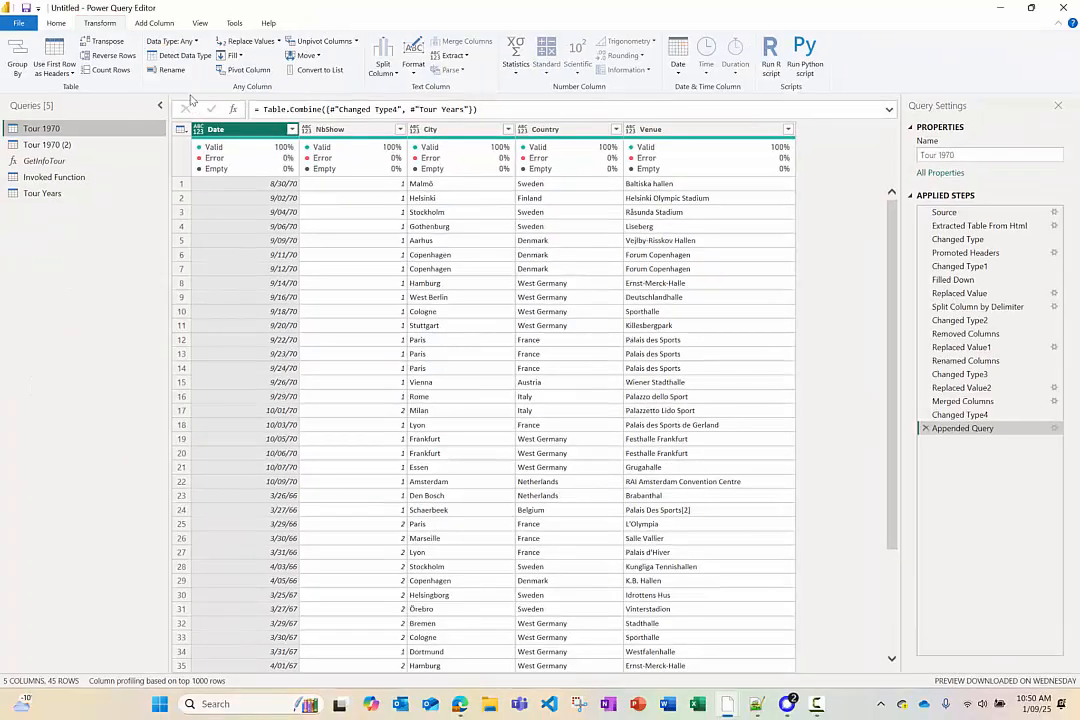
{"action": "left_click", "coordinate": [188, 56]}
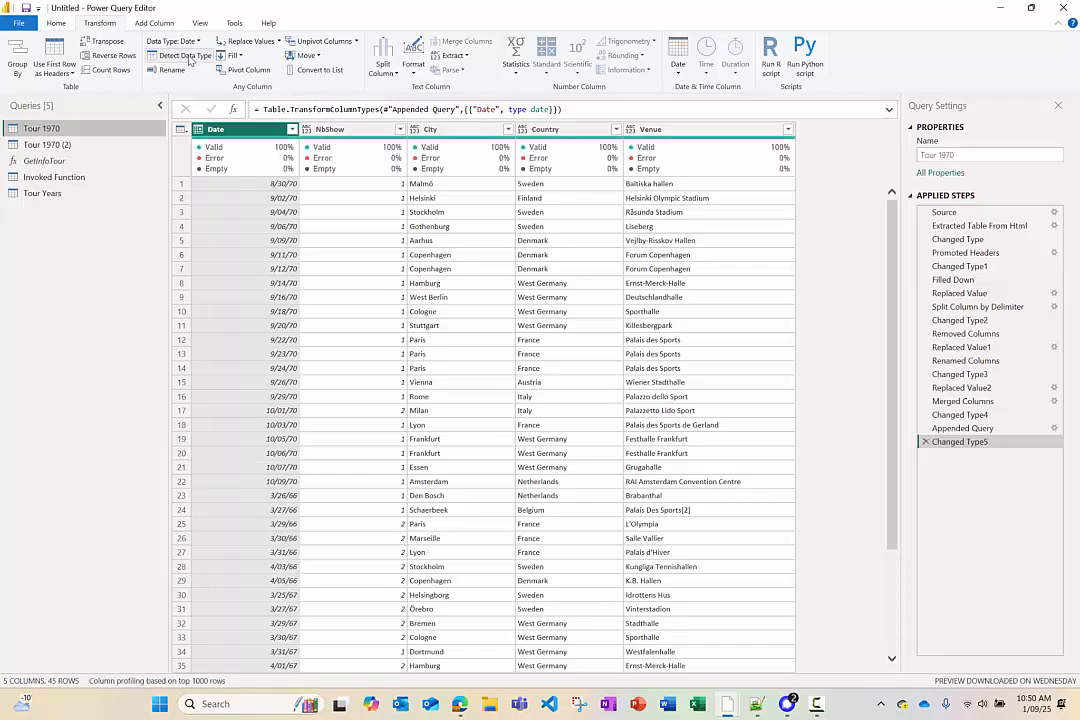
{"action": "mouse_move", "coordinate": [232, 165]}
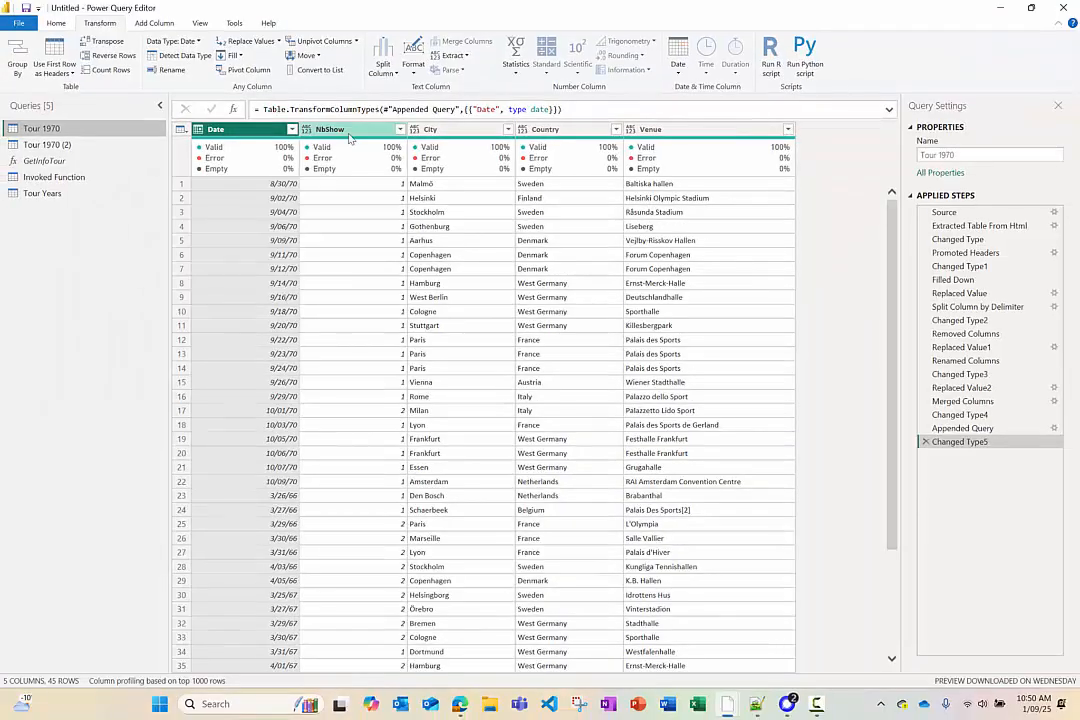
{"action": "left_click", "coordinate": [468, 104]}
{"action": "right_click", "coordinate": [352, 134]}
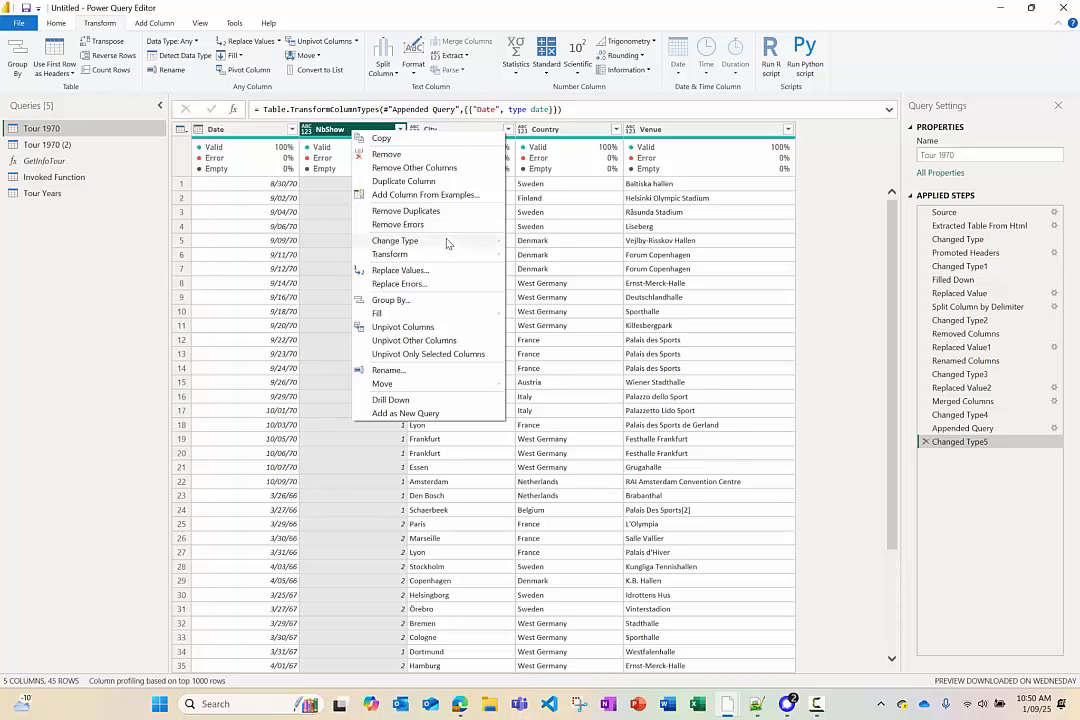
{"action": "mouse_move", "coordinate": [450, 243]}
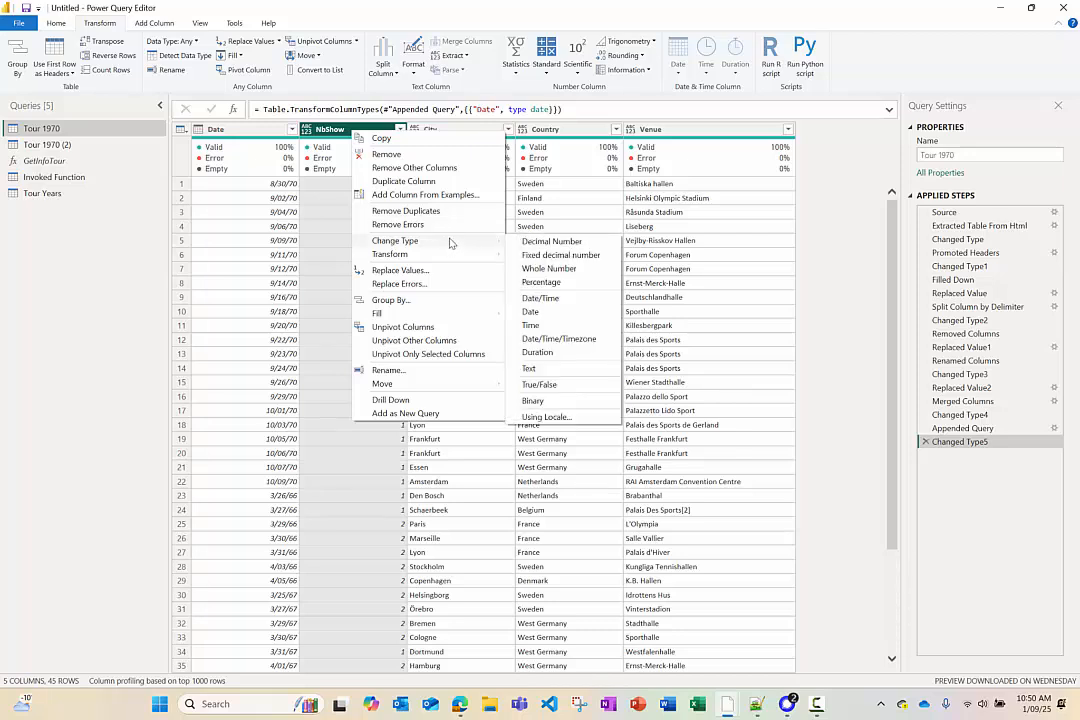
{"action": "left_click", "coordinate": [570, 270]}
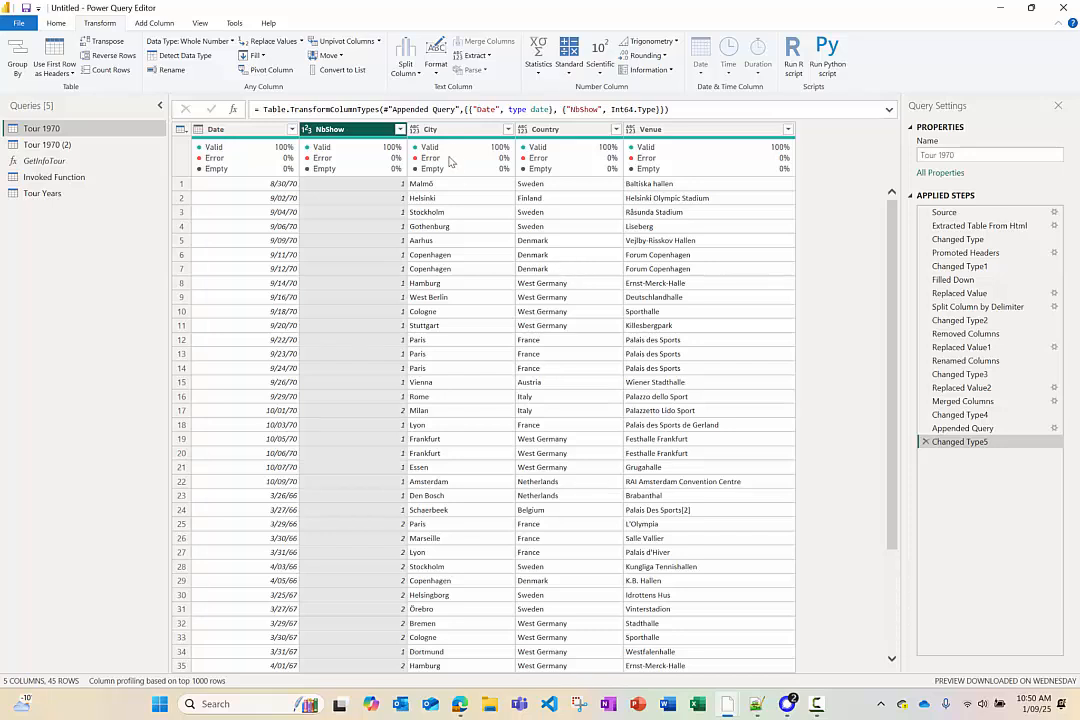
- Change the City, Country and Venue columns to Text, and close and apply the query changes to the report
{"action": "left_click", "coordinate": [480, 129]}
{"action": "left_click", "coordinate": [663, 133], "text": "shift"}
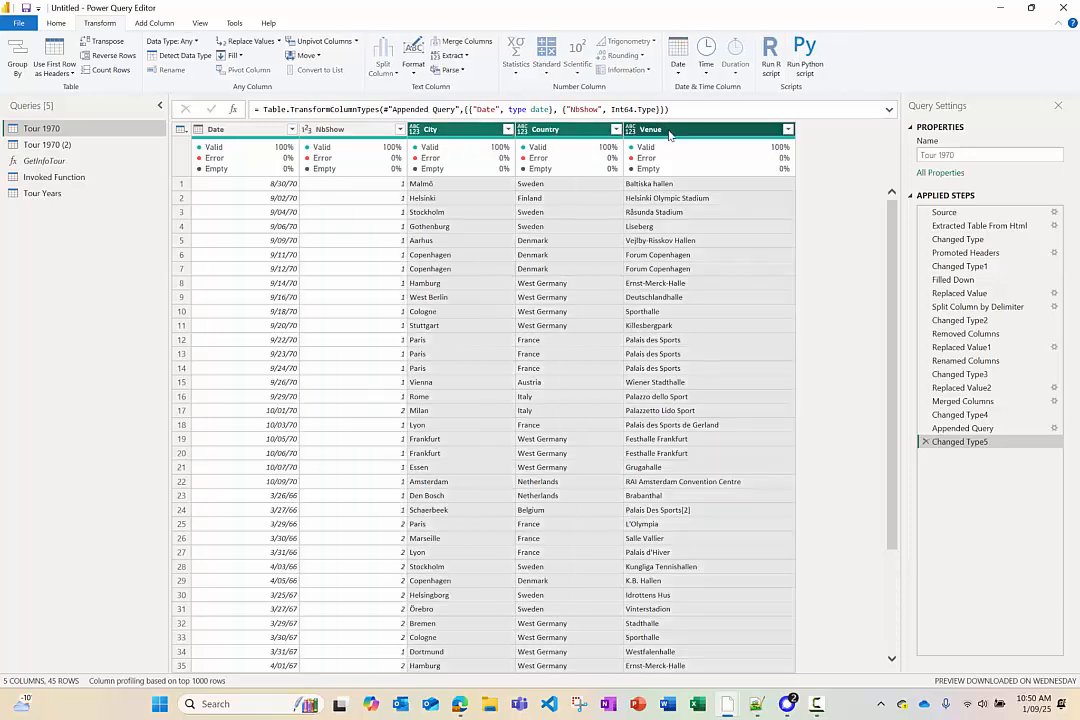
{"action": "right_click", "coordinate": [670, 133]}
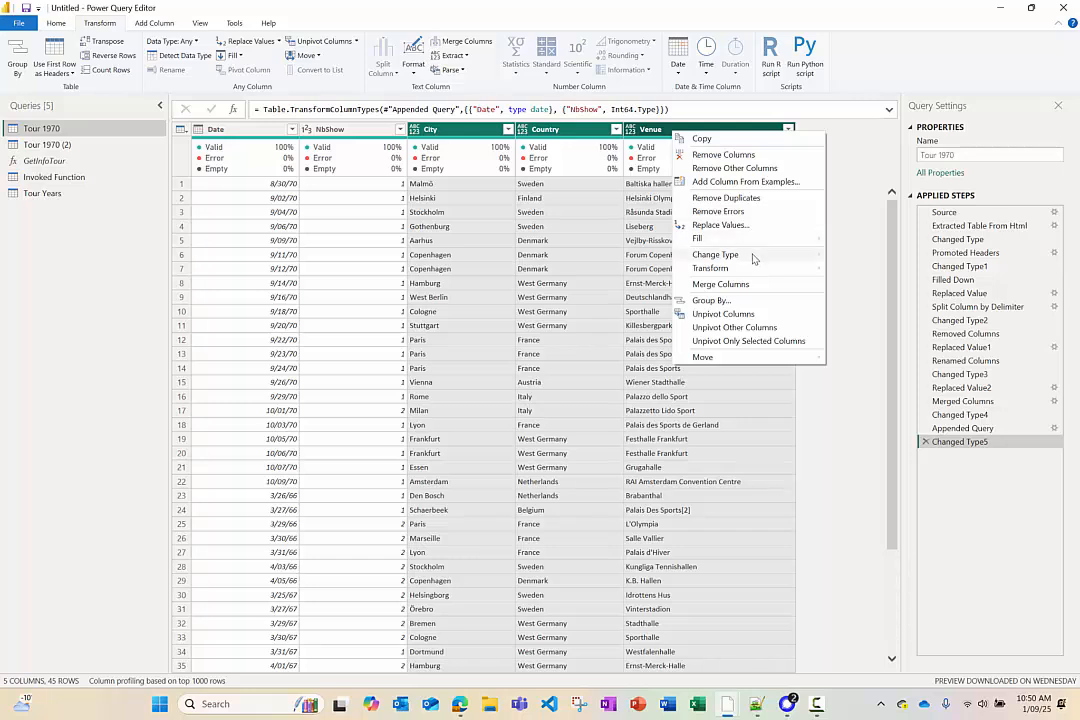
{"action": "mouse_move", "coordinate": [750, 255]}
{"action": "left_click", "coordinate": [850, 383]}
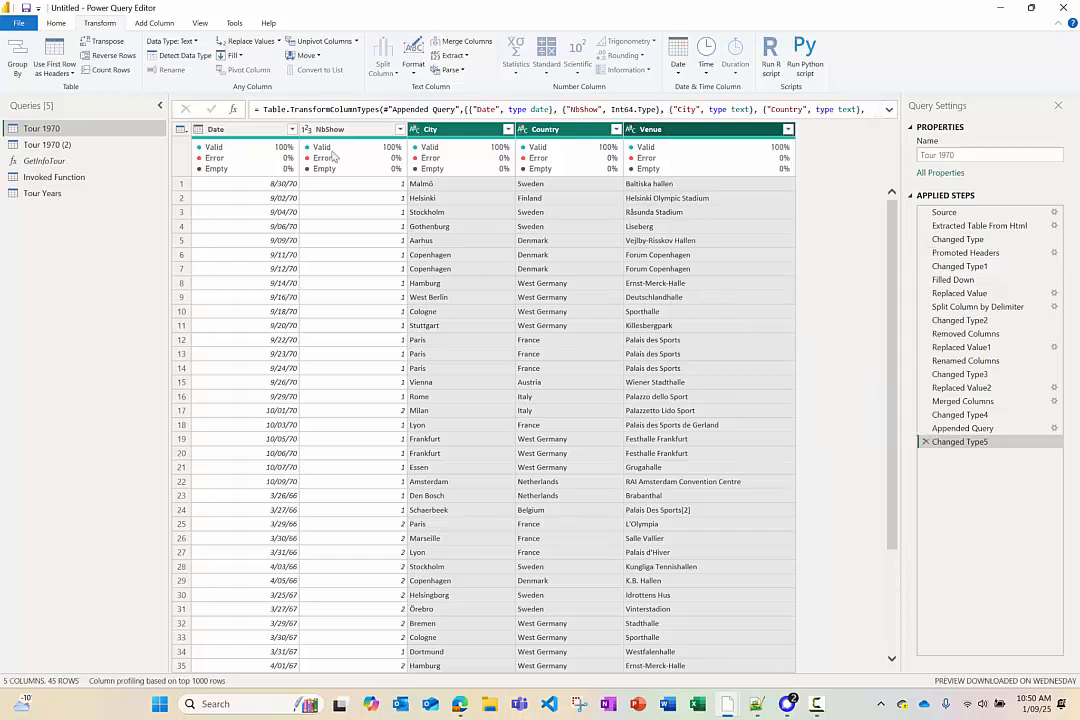
{"action": "left_click", "coordinate": [57, 23]}
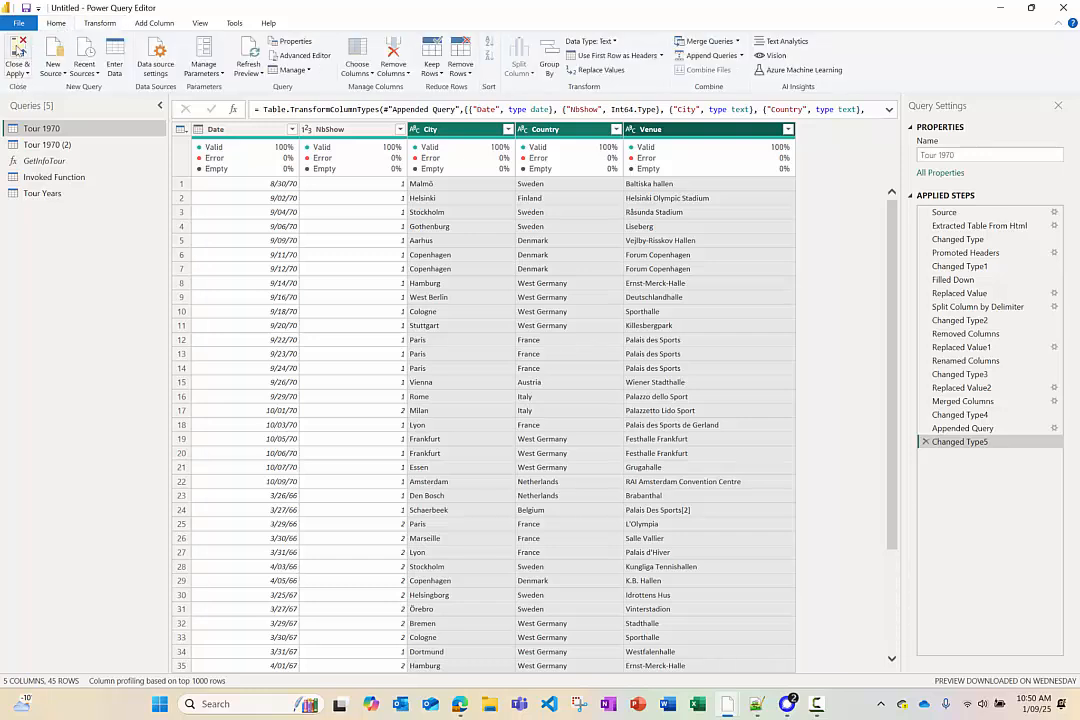
{"action": "left_click", "coordinate": [19, 50]}
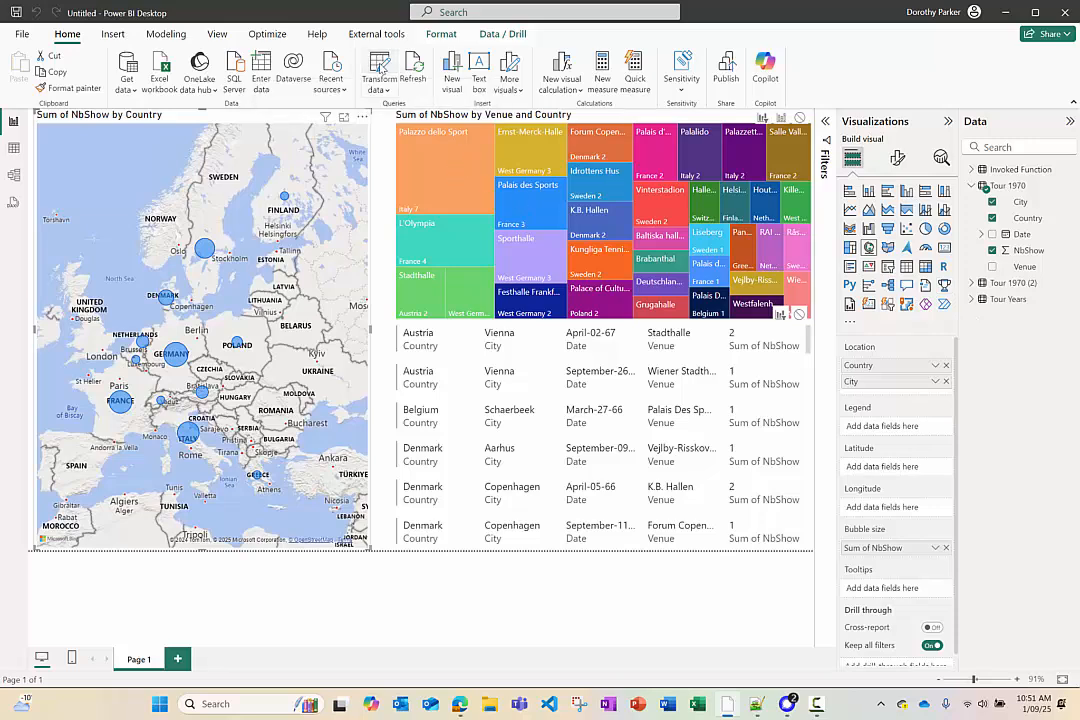
- Reopen the query editor and rename the Tour 1970 query as Tour All dates
{"action": "left_click", "coordinate": [379, 68]}
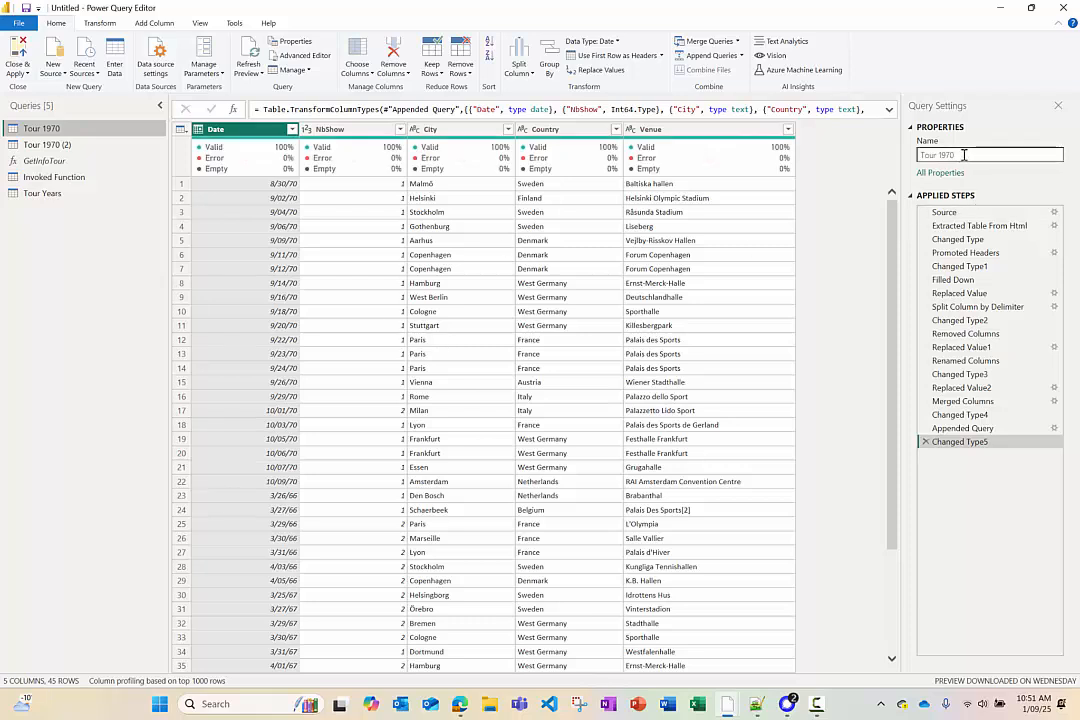
{"action": "left_click", "coordinate": [972, 155]}
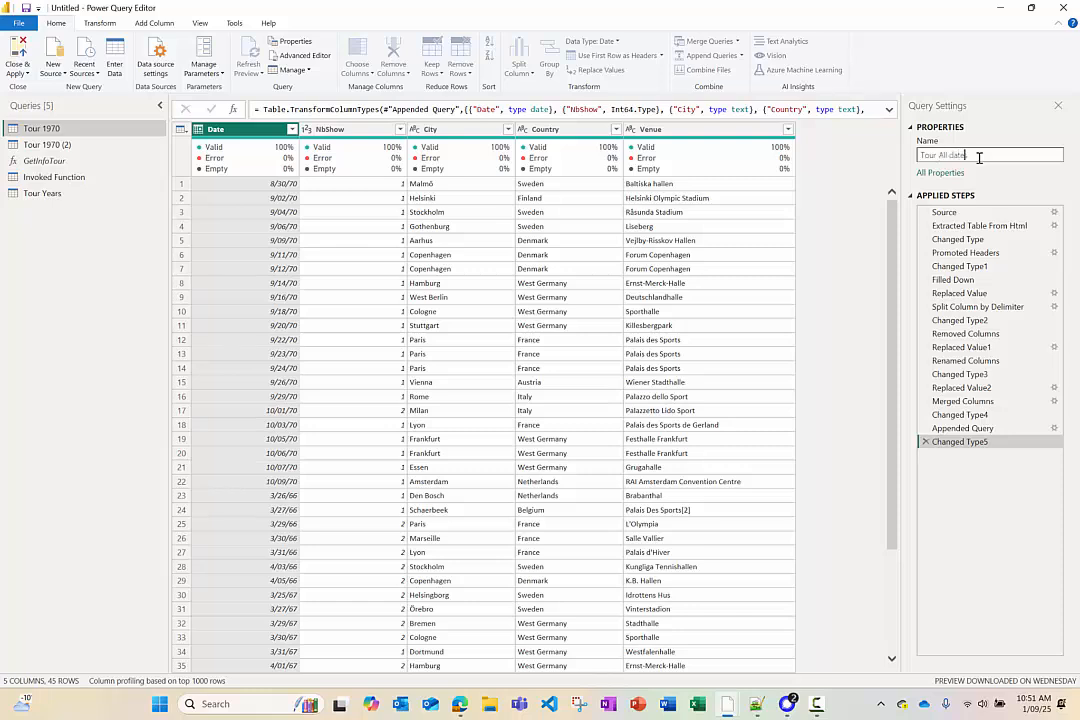
{"action": "key", "text": "Return"}
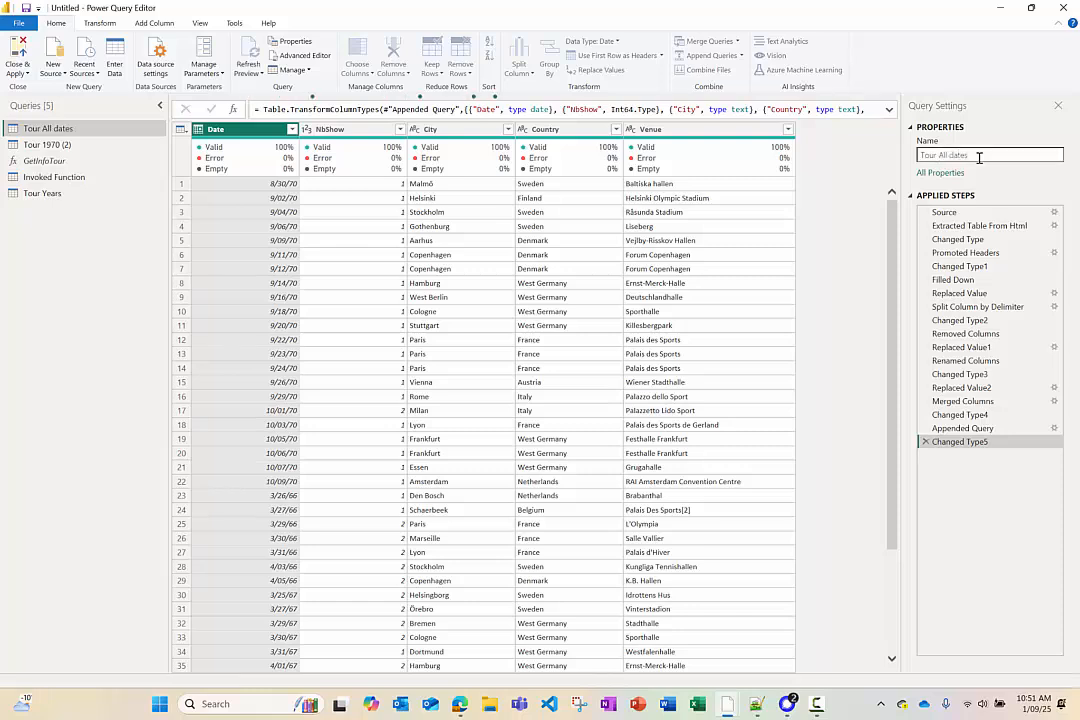
- Delete the leftover Tour 1970 (2) and Invoked Function queries from the query list
{"action": "left_click", "coordinate": [72, 146]}
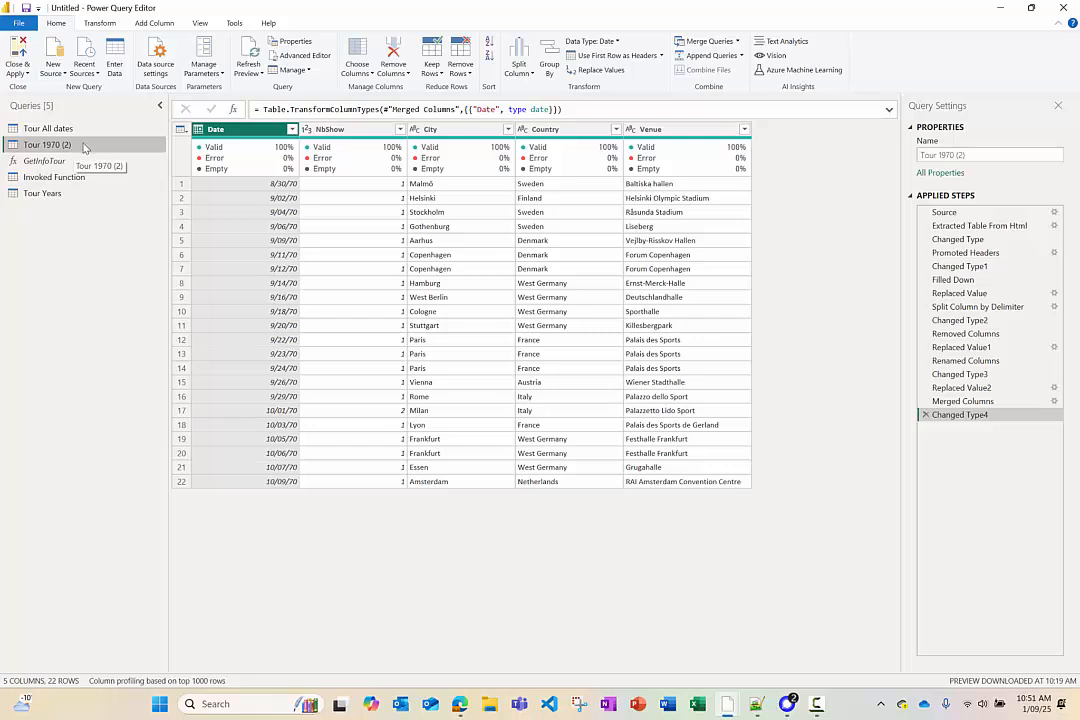
{"action": "right_click", "coordinate": [85, 146]}
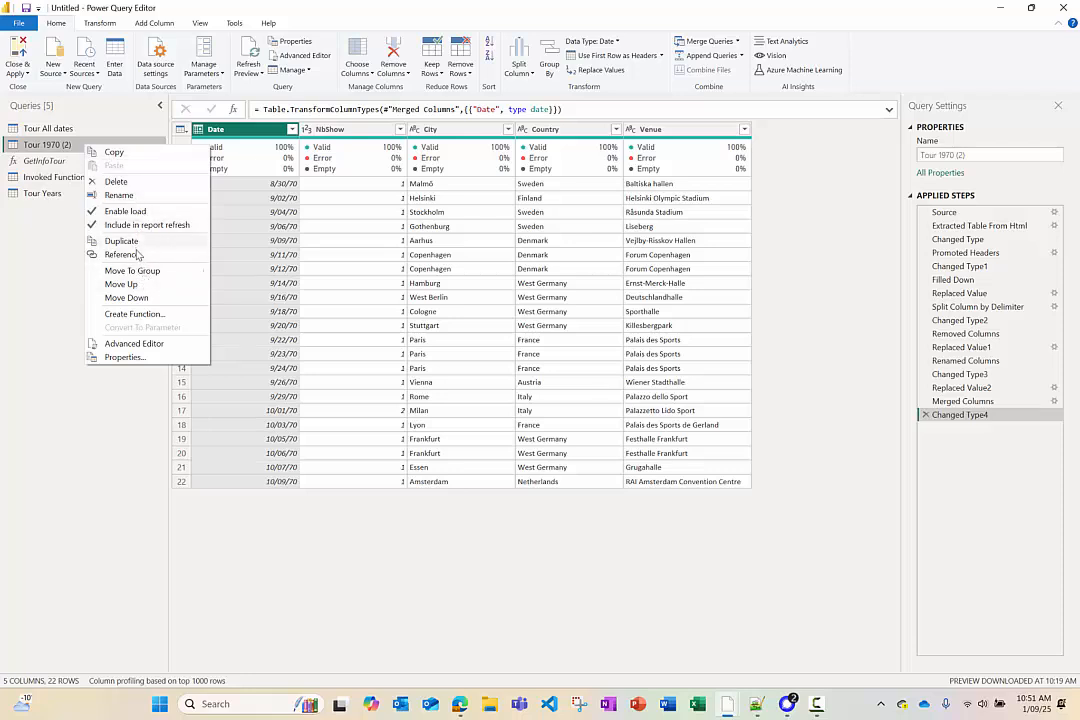
{"action": "left_click", "coordinate": [118, 182]}
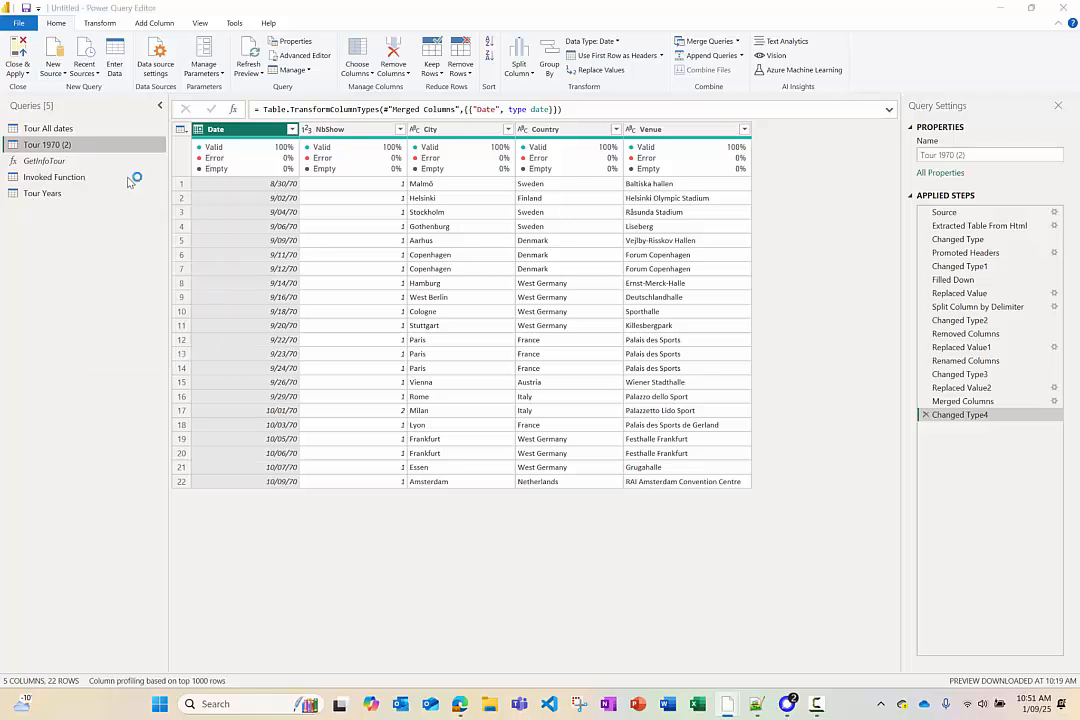
{"action": "left_click", "coordinate": [594, 376]}
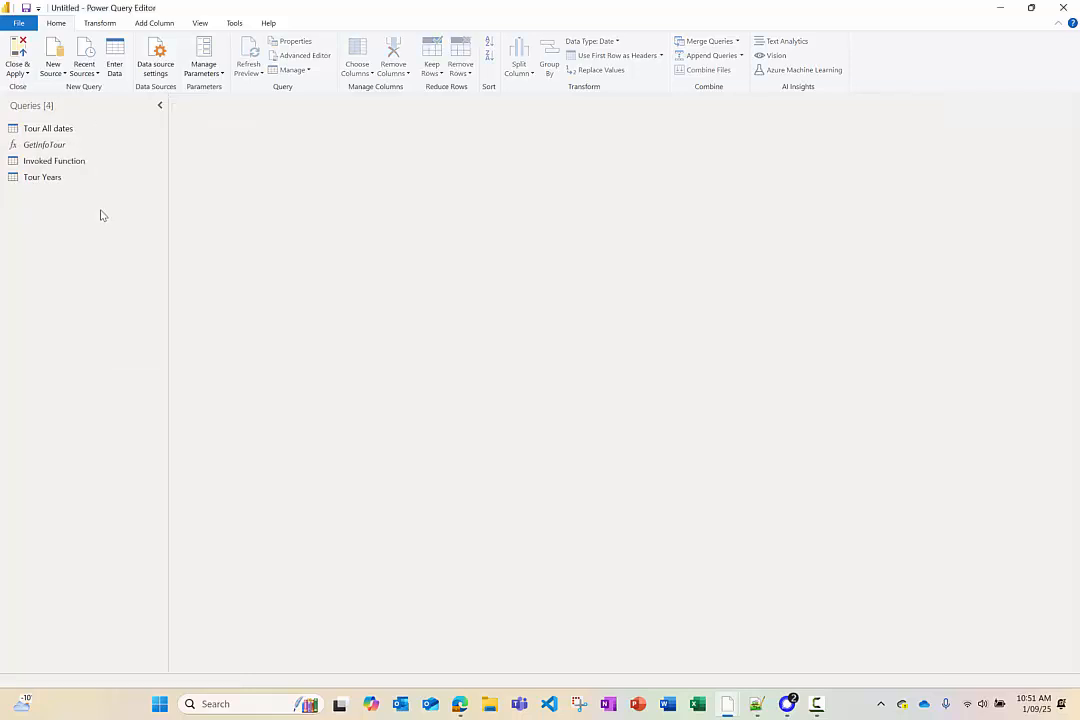
{"action": "left_click", "coordinate": [88, 161]}
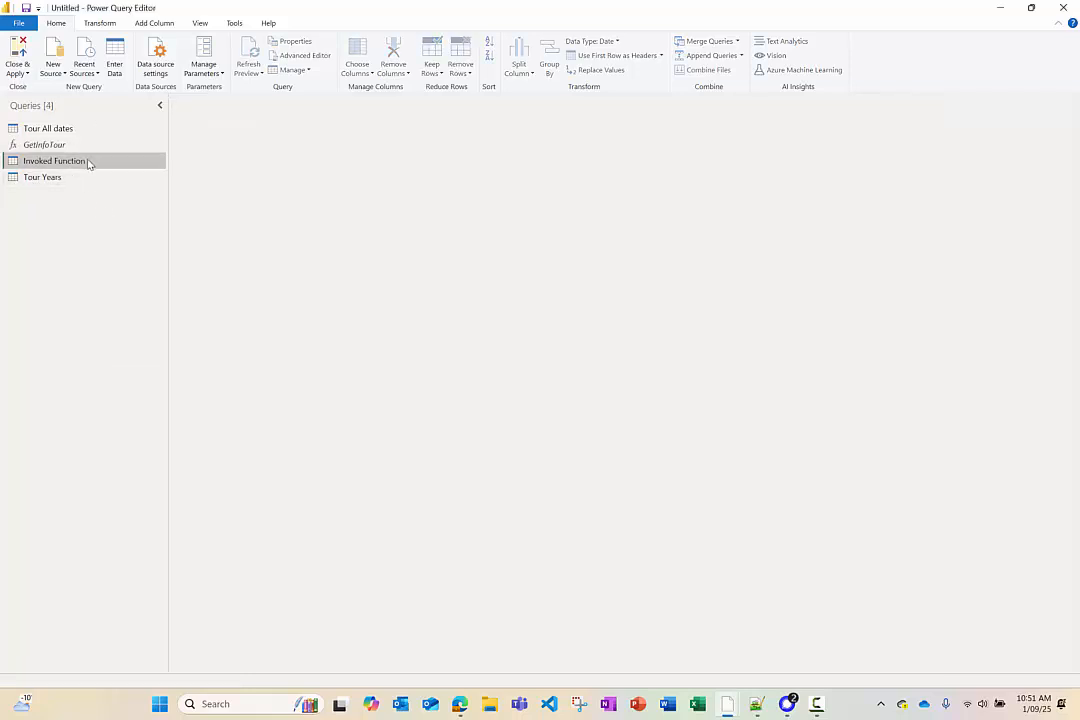
{"action": "right_click", "coordinate": [97, 162]}
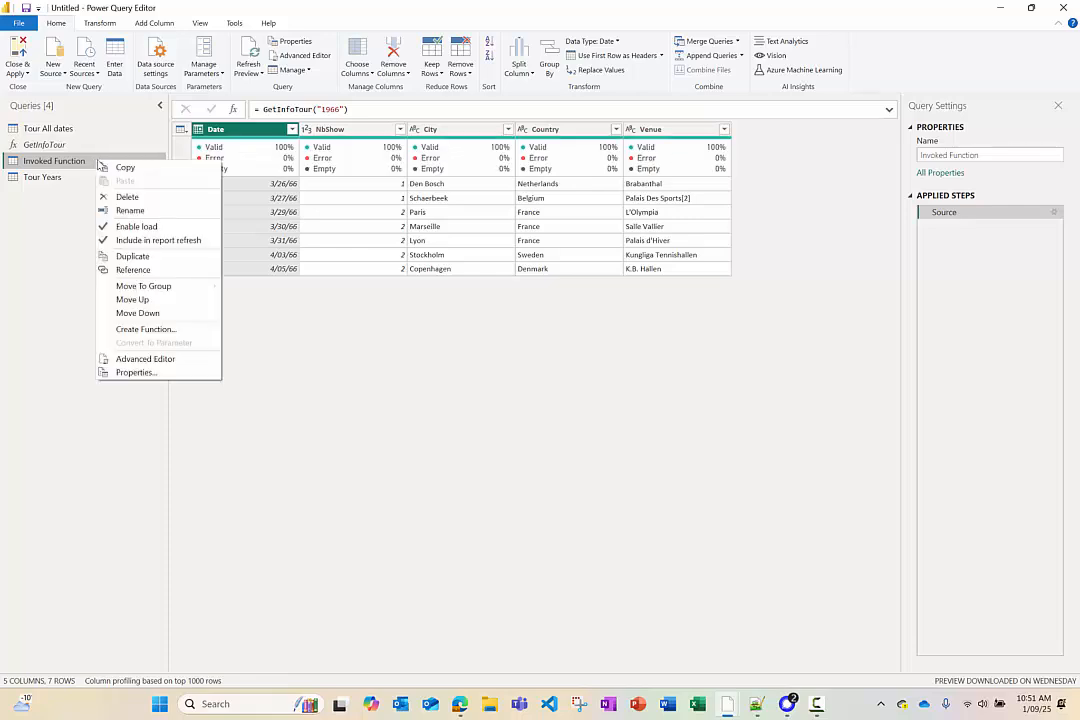
{"action": "left_click", "coordinate": [138, 201]}
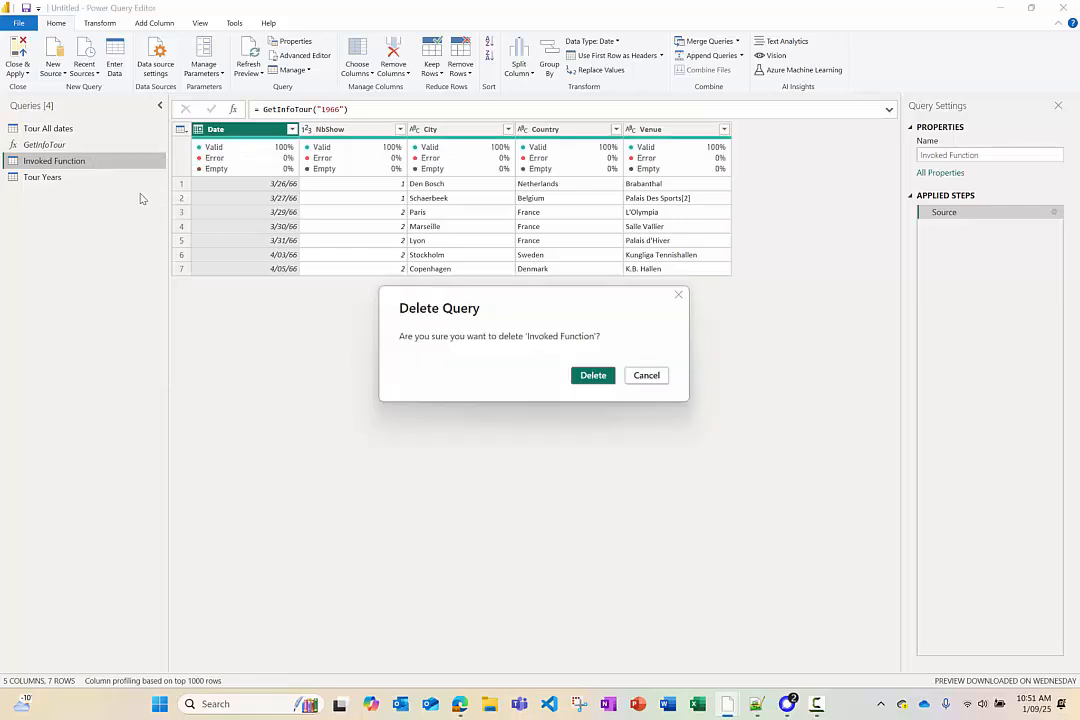
{"action": "left_click", "coordinate": [582, 379]}
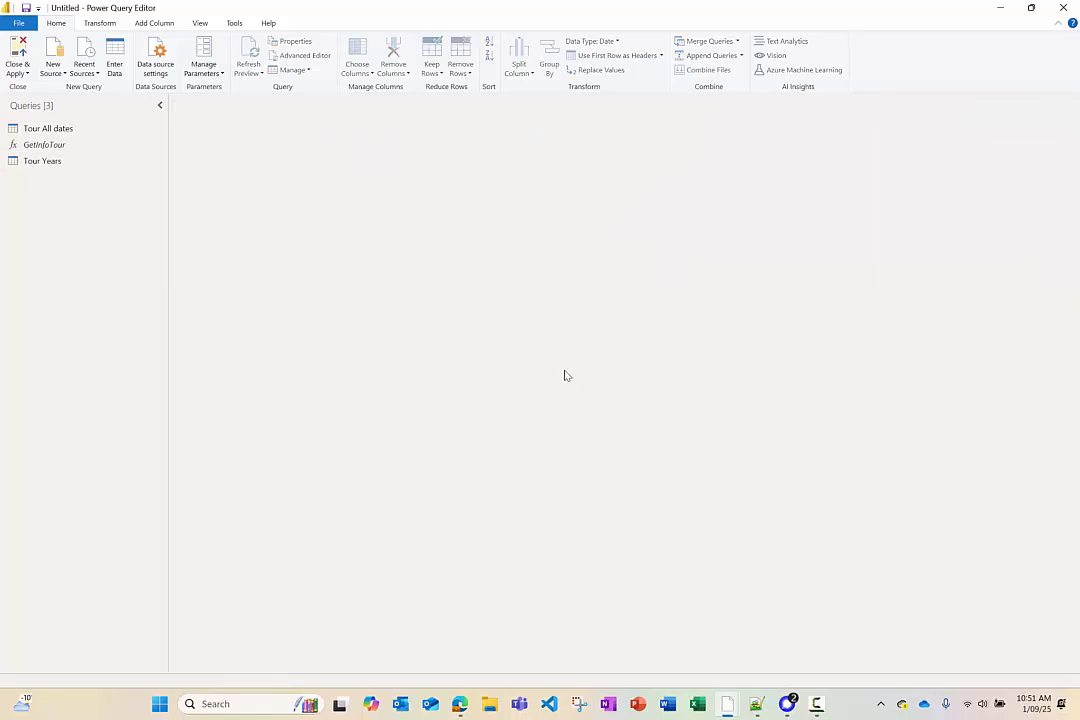
- Disable loading of the Tour Years query despite possible data loss, and close and apply the query changes
{"action": "left_click", "coordinate": [59, 165]}
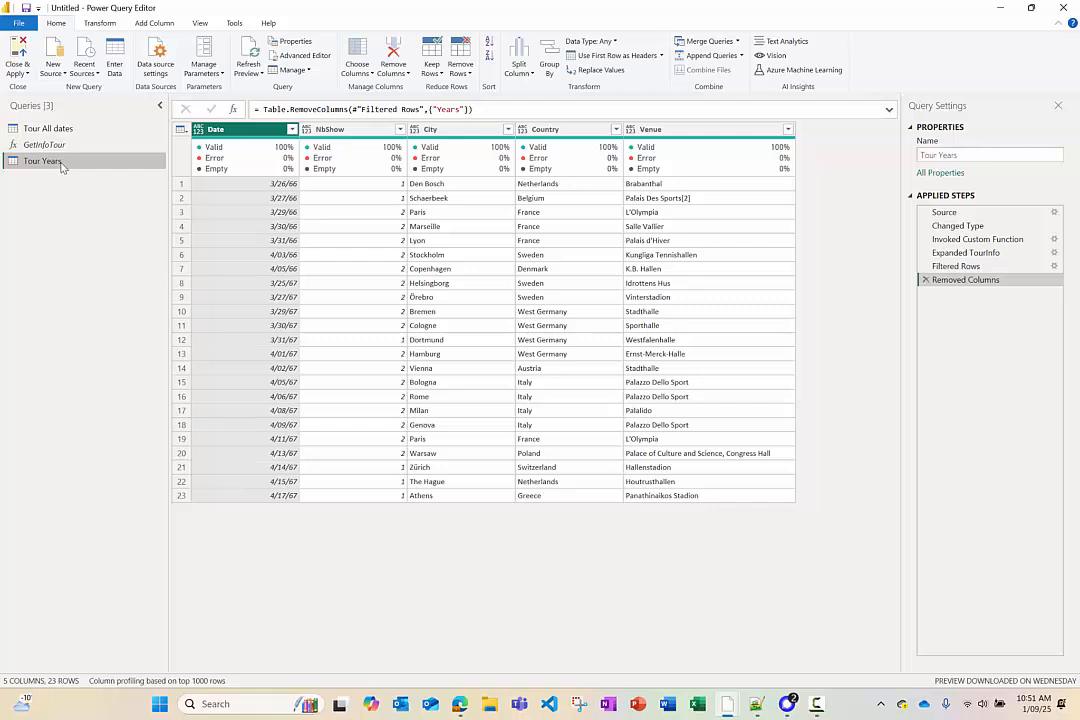
{"action": "right_click", "coordinate": [62, 164]}
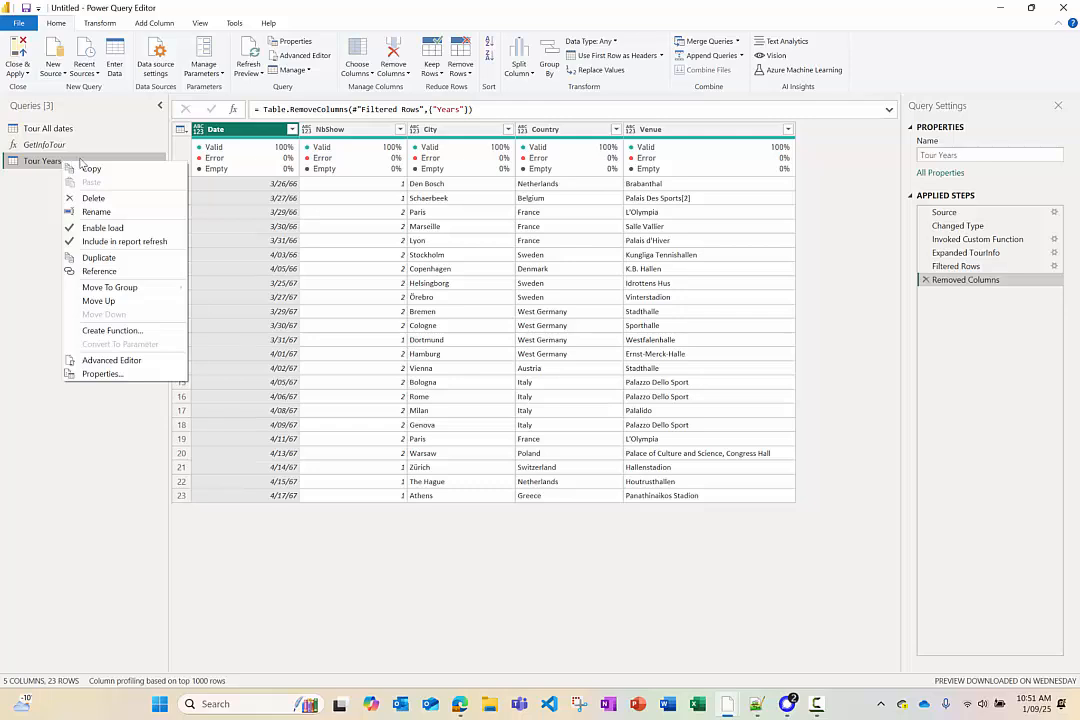
{"action": "left_click", "coordinate": [121, 229]}
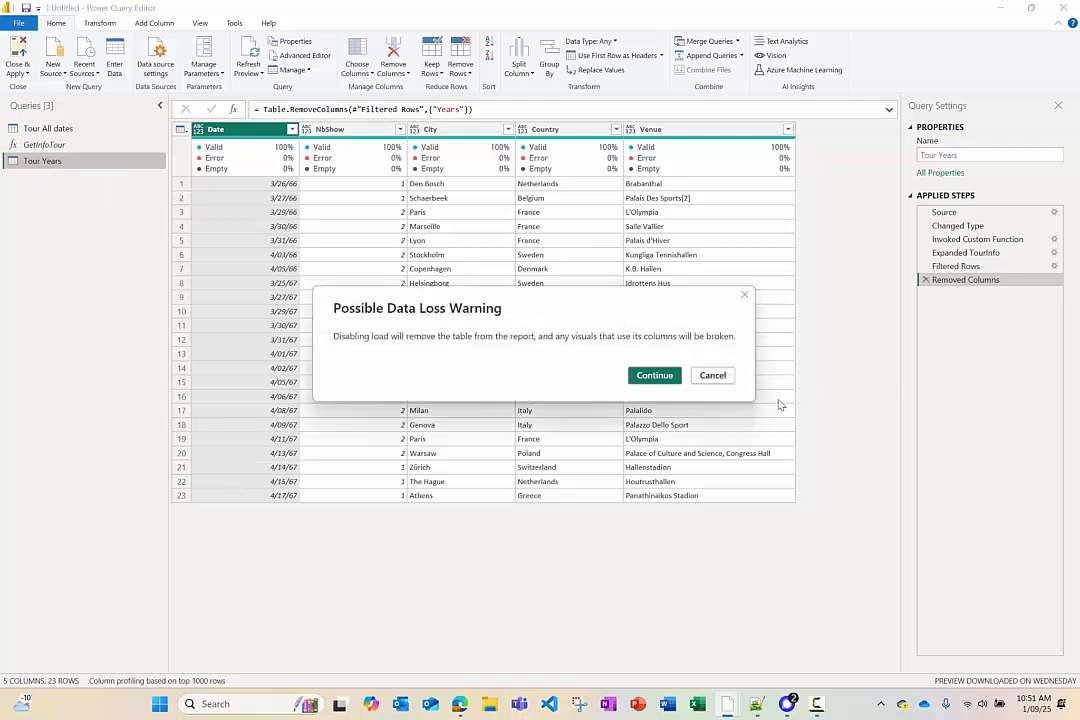
{"action": "left_click", "coordinate": [653, 376]}
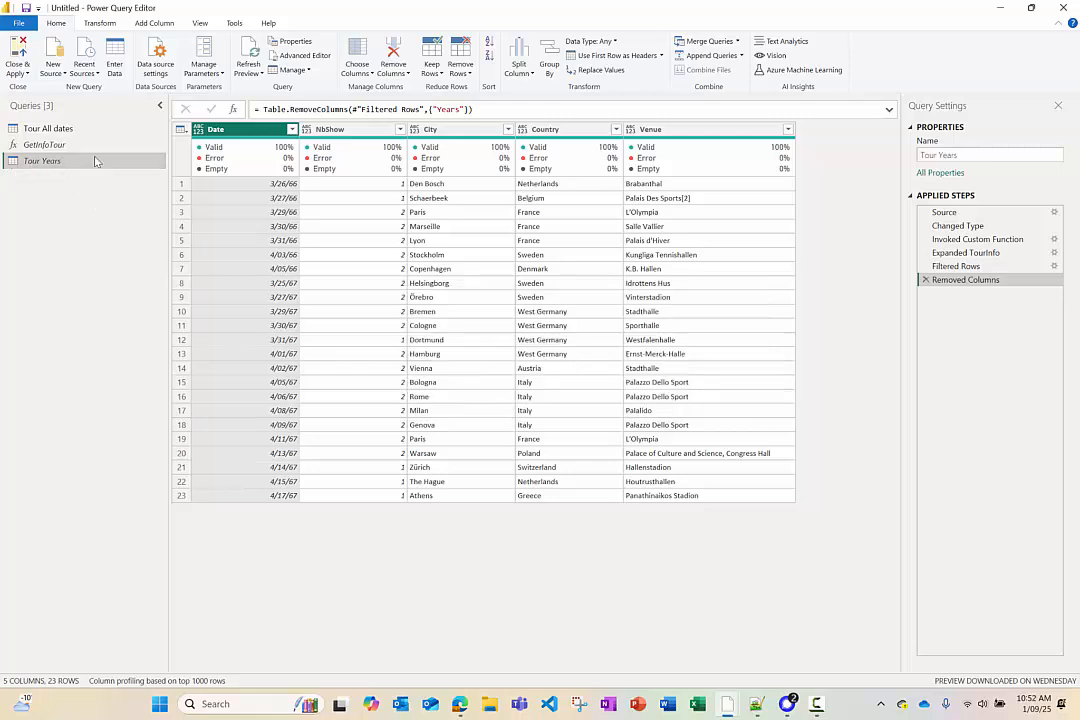
{"action": "left_click", "coordinate": [18, 52]}
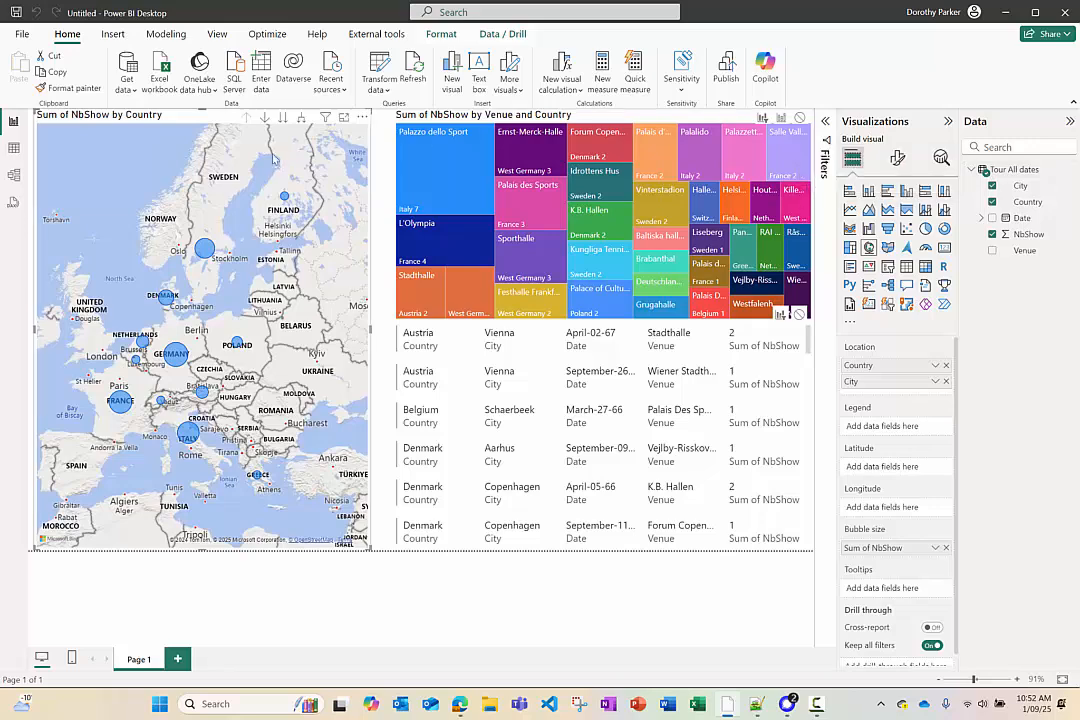
- Shrink the map from its upper edge and add a slicer on Year from the Date hierarchy in the freed space
{"action": "left_click_drag", "start_coordinate": [211, 119], "coordinate": [201, 205]}
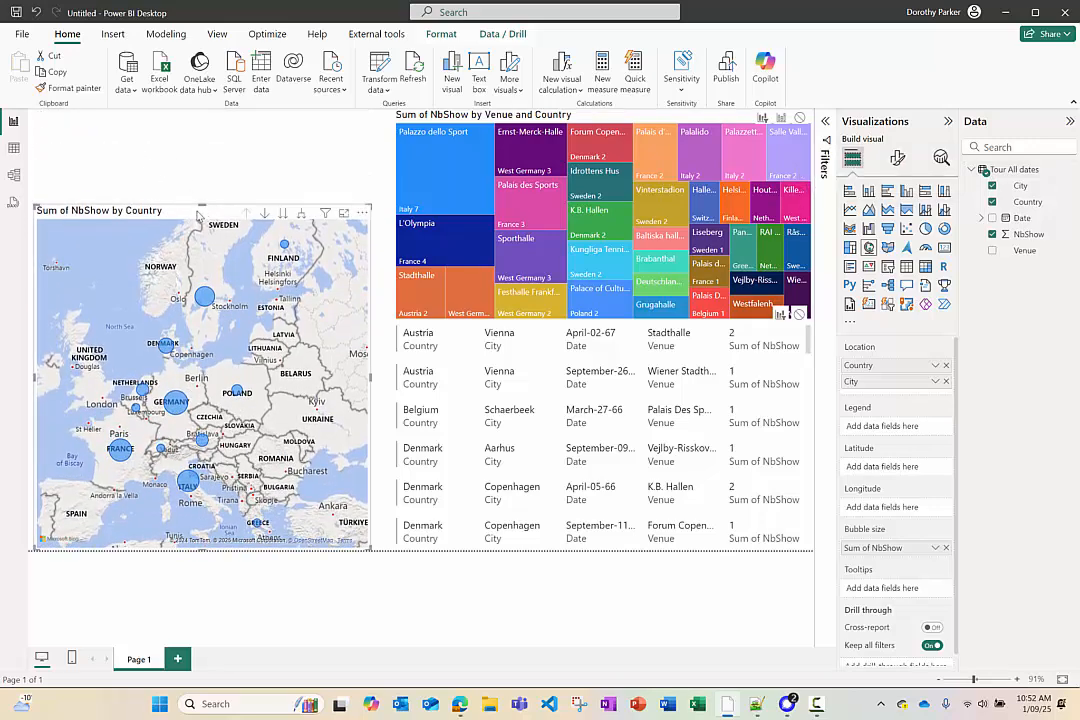
{"action": "left_click", "coordinate": [181, 164]}
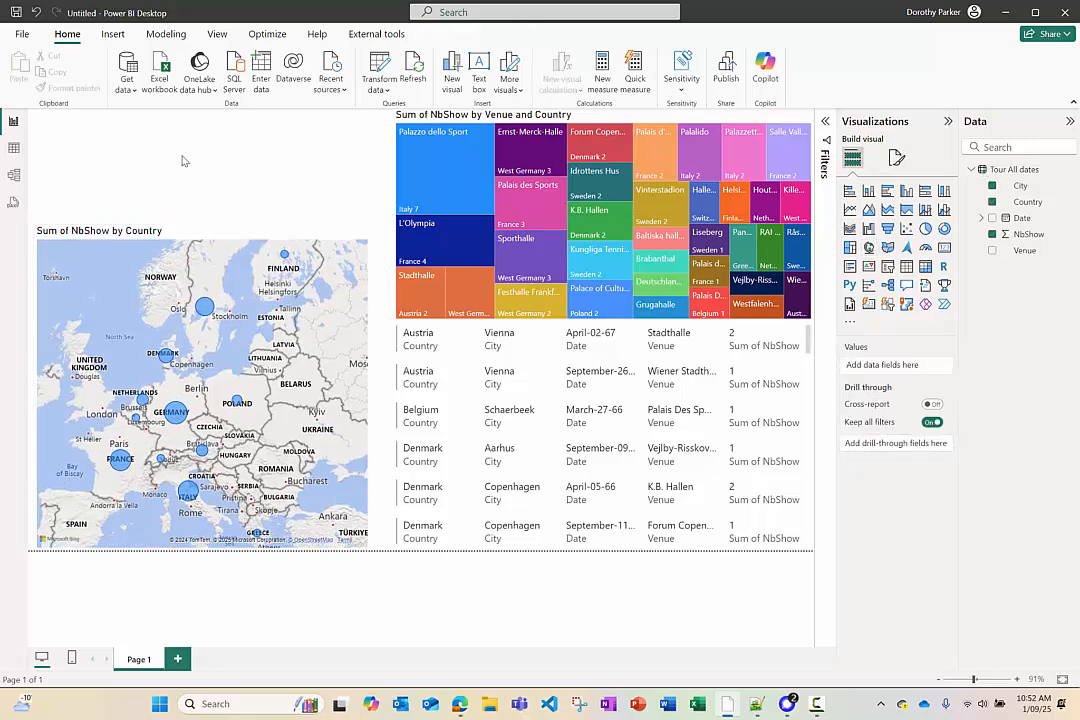
{"action": "left_click", "coordinate": [981, 217]}
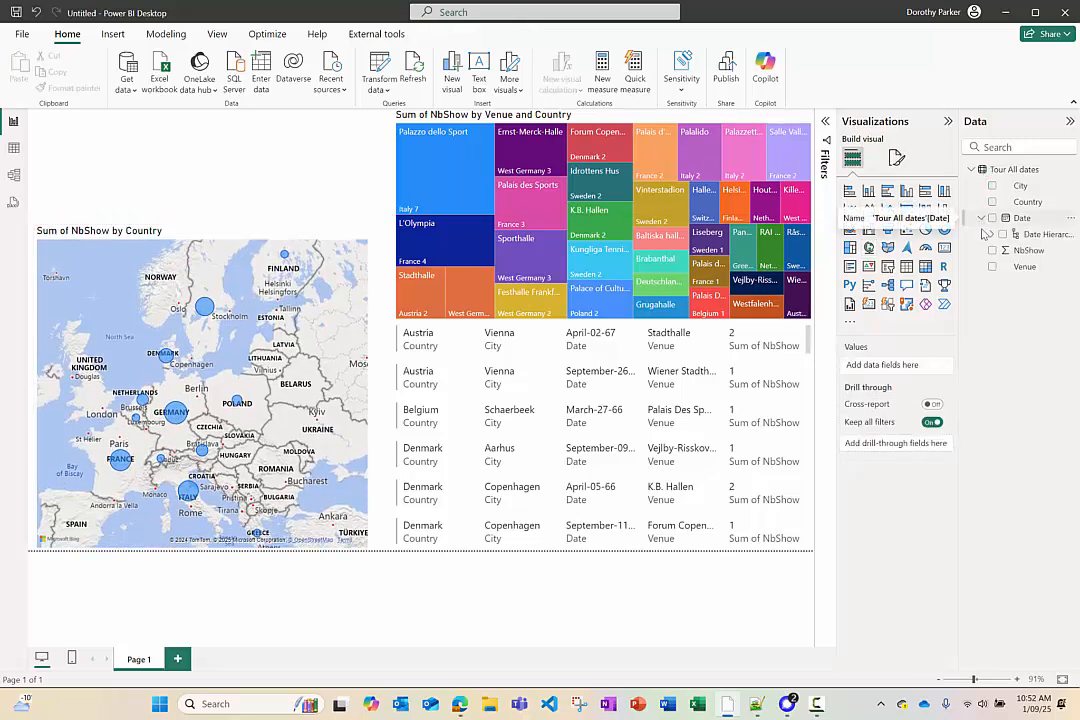
{"action": "left_click", "coordinate": [992, 234]}
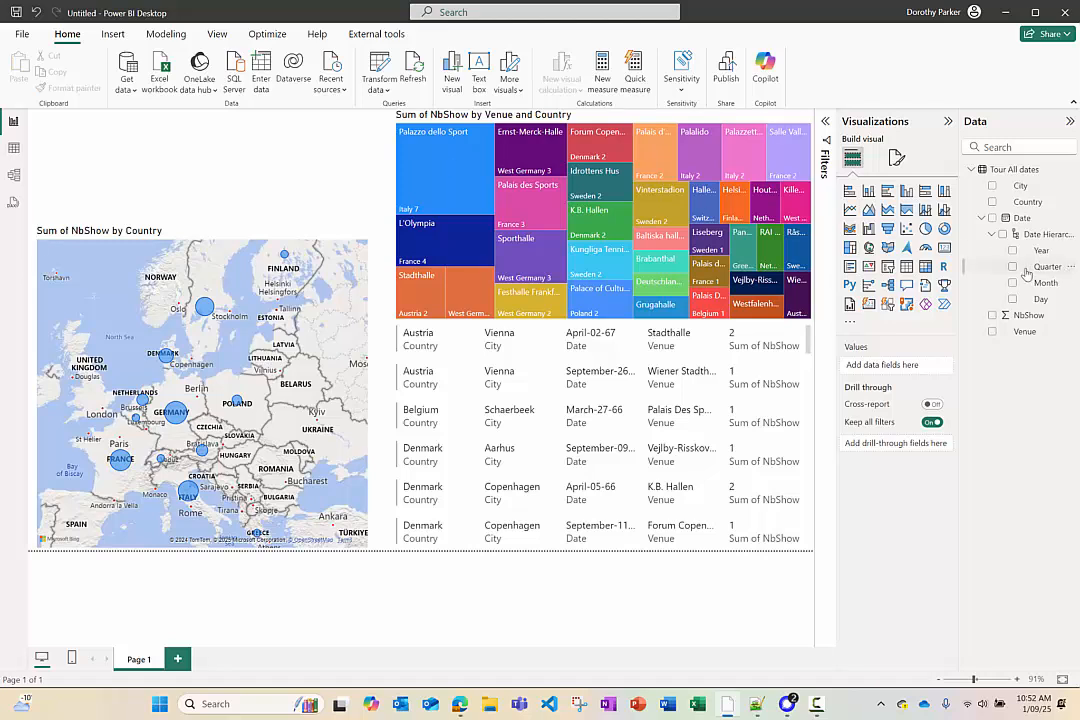
{"action": "left_click", "coordinate": [1012, 251]}
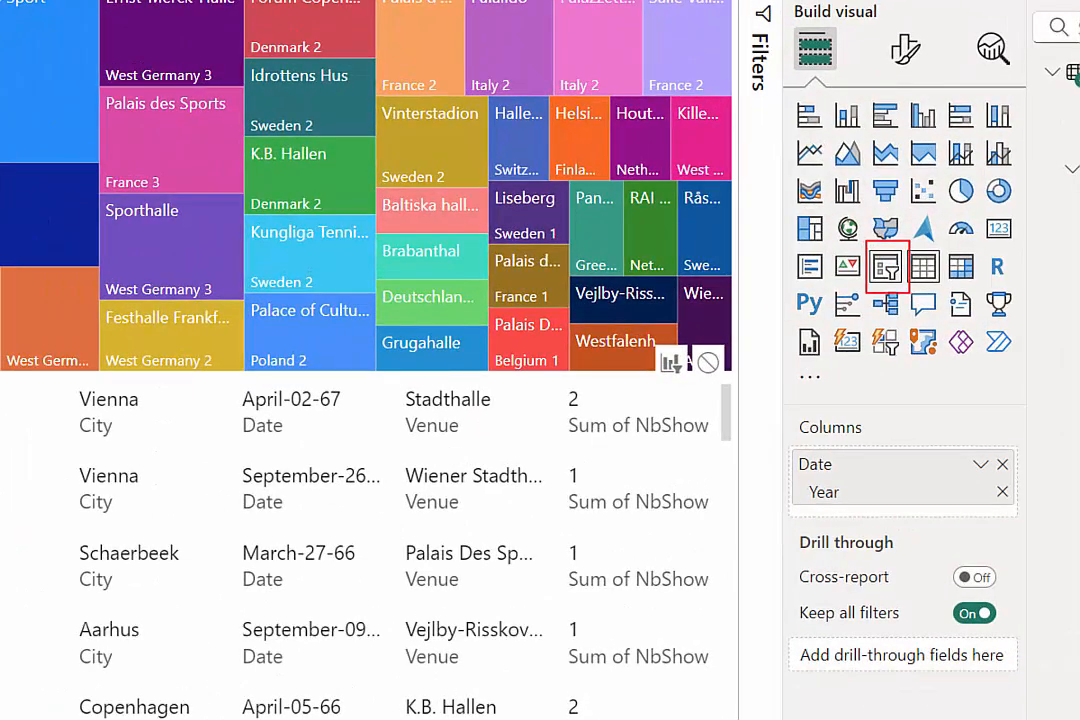
{"action": "left_click", "coordinate": [886, 265]}
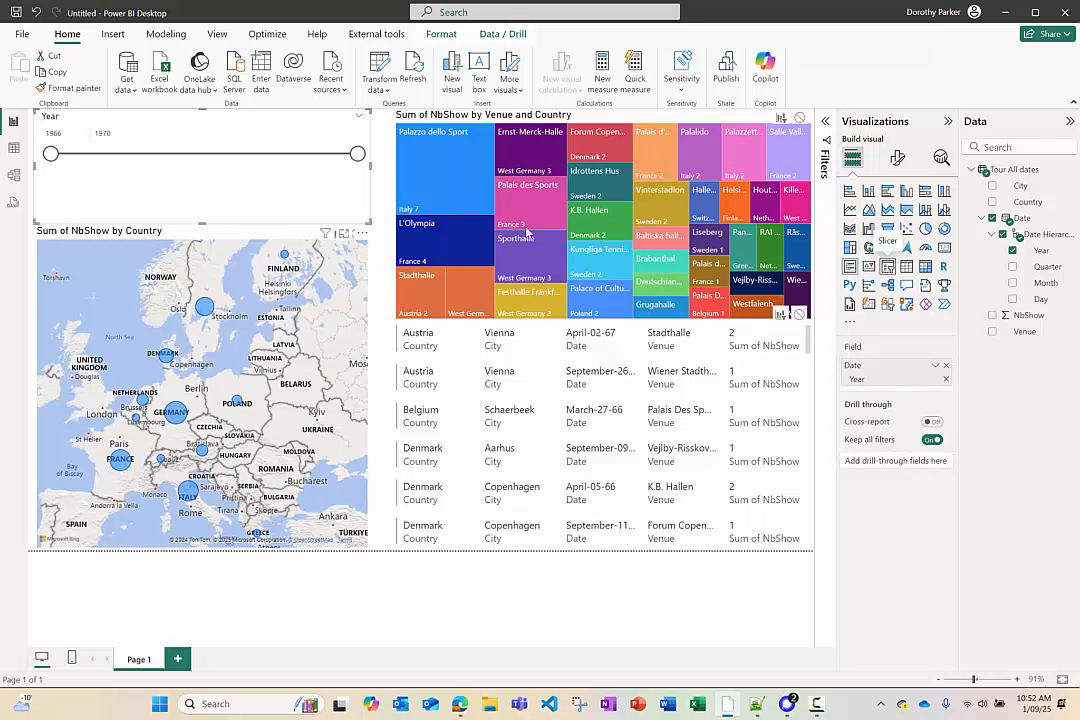
- Test the Year slicer by narrowing its range to 1967–1970, and restore the full range 1966–1970
{"action": "left_click_drag", "start_coordinate": [357, 153], "coordinate": [123, 153]}
{"action": "left_click_drag", "start_coordinate": [48, 153], "coordinate": [357, 153]}
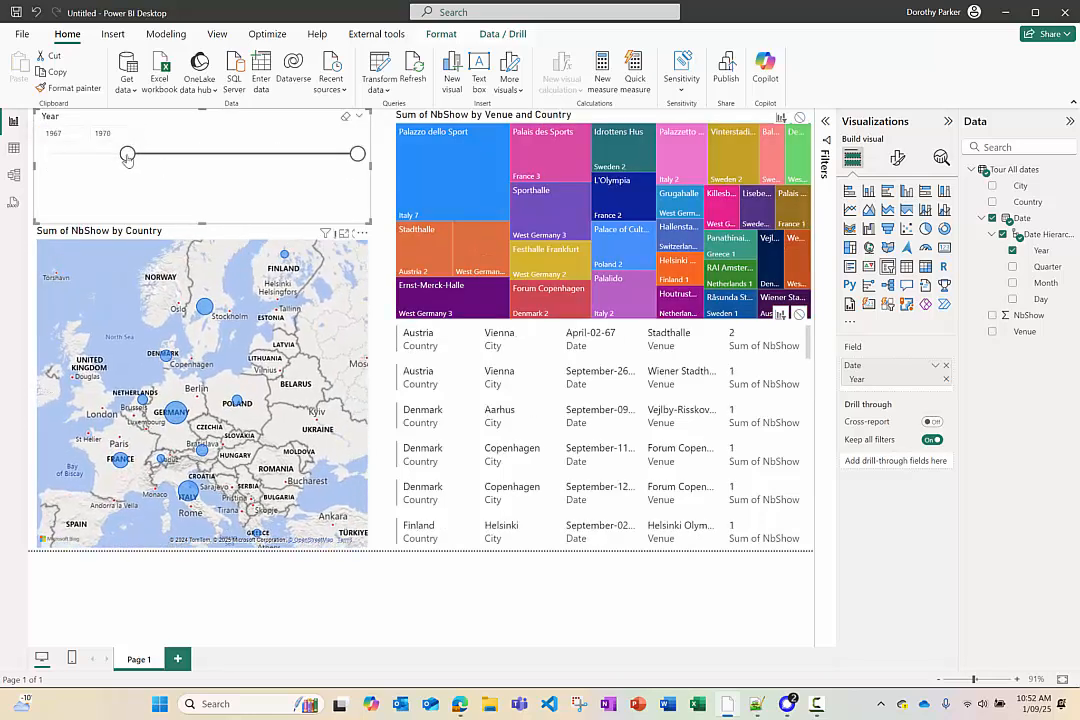
{"action": "left_click_drag", "start_coordinate": [127, 155], "coordinate": [50, 153]}
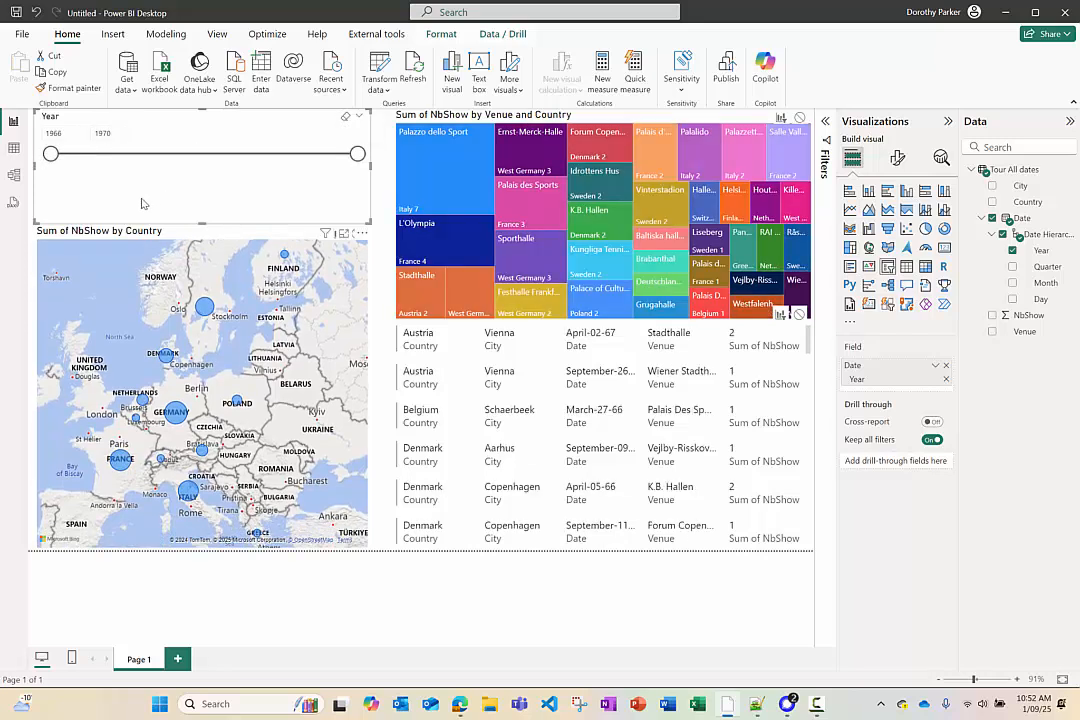